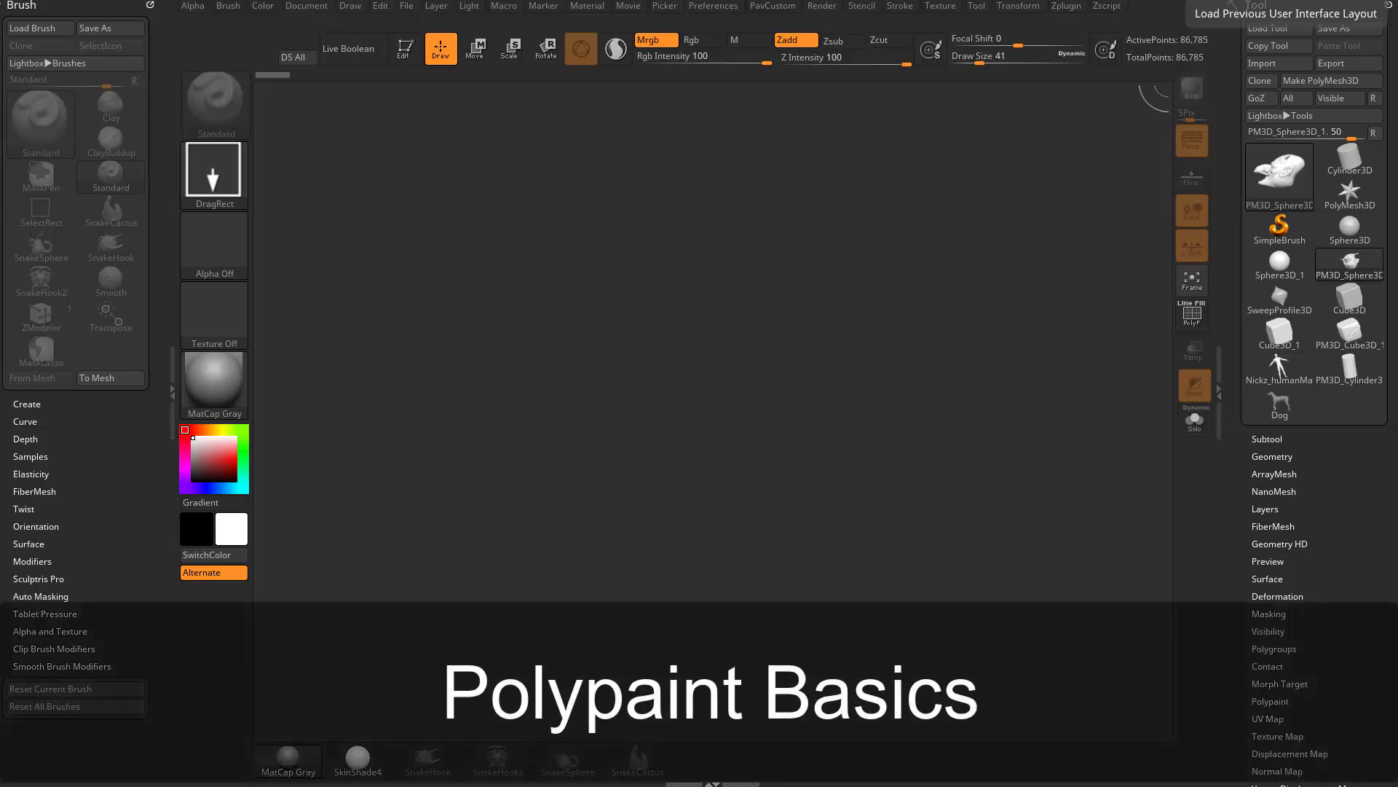
Draw a Plane3D primitive on the empty canvas and switch it to Edit mode
click(1300, 234)
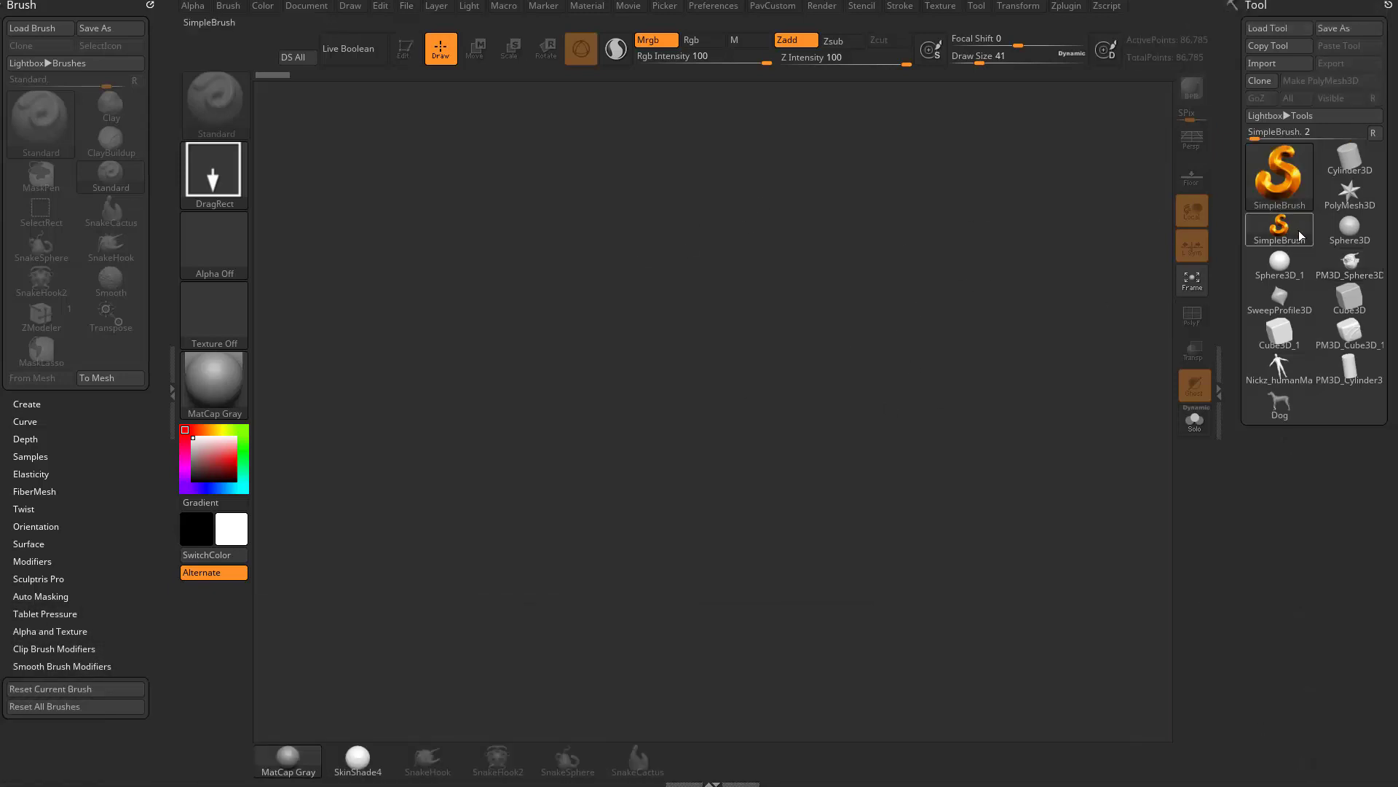
click(1278, 179)
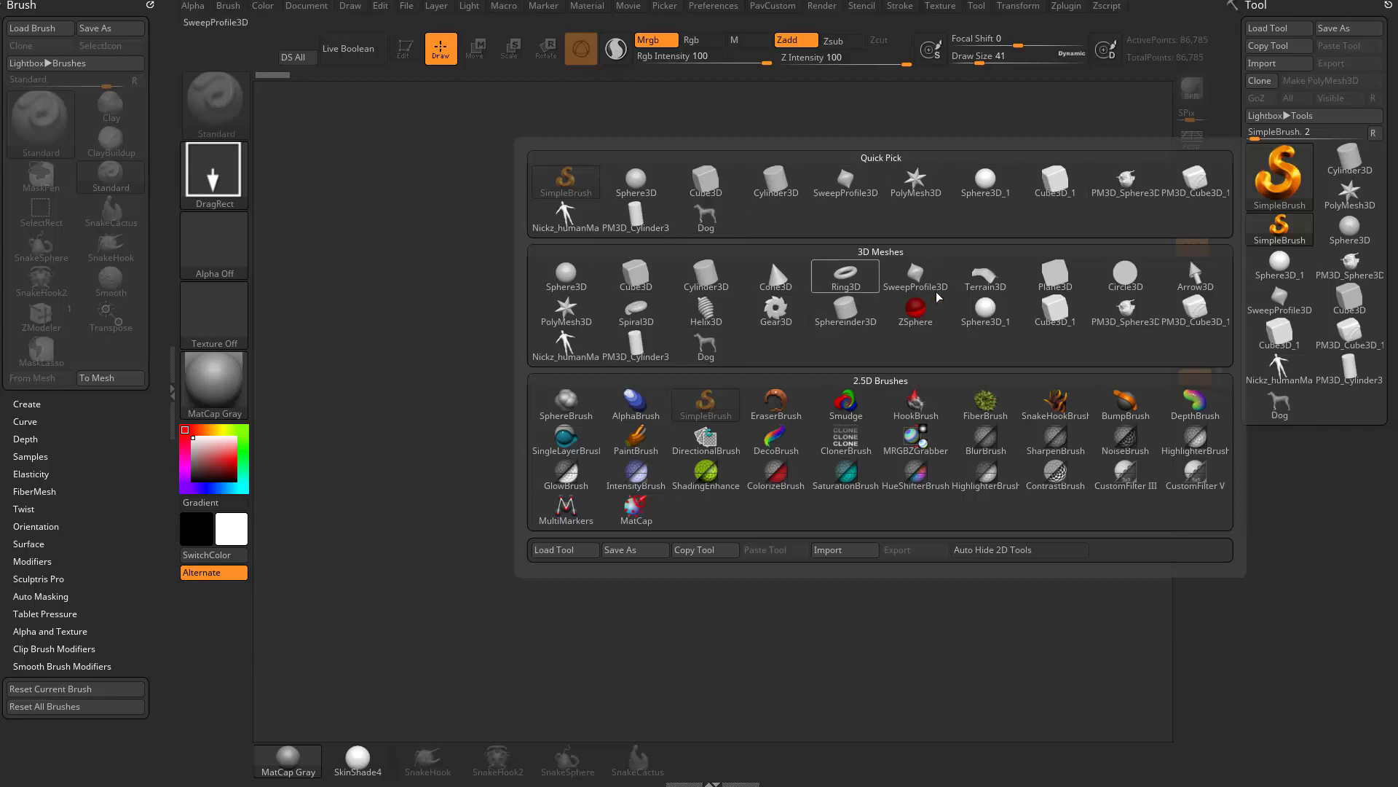
click(1069, 277)
drag(649, 415, 758, 710)
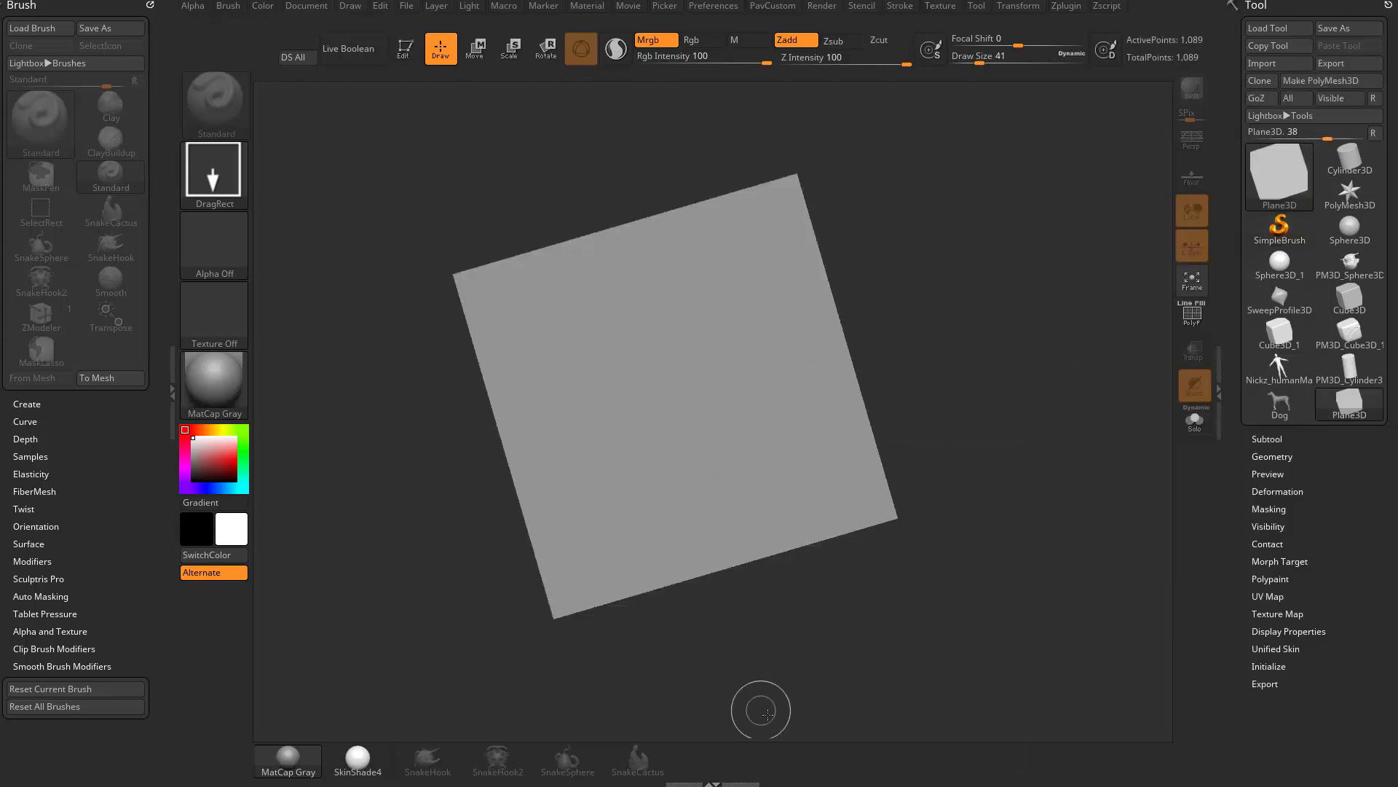
click(406, 48)
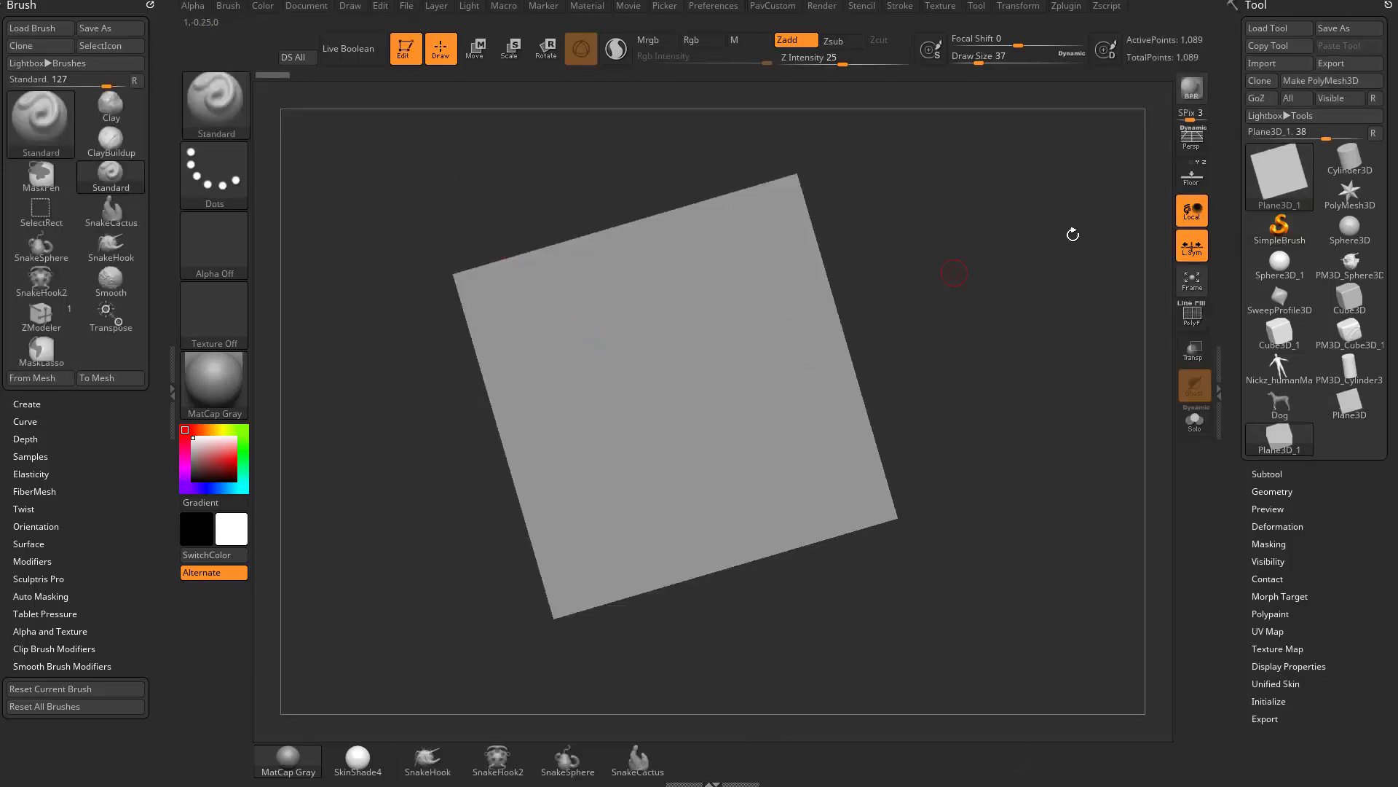
Convert the plane to a PolyMesh3D and snap it to a straight front view
shift+drag(1072, 234, 953, 357)
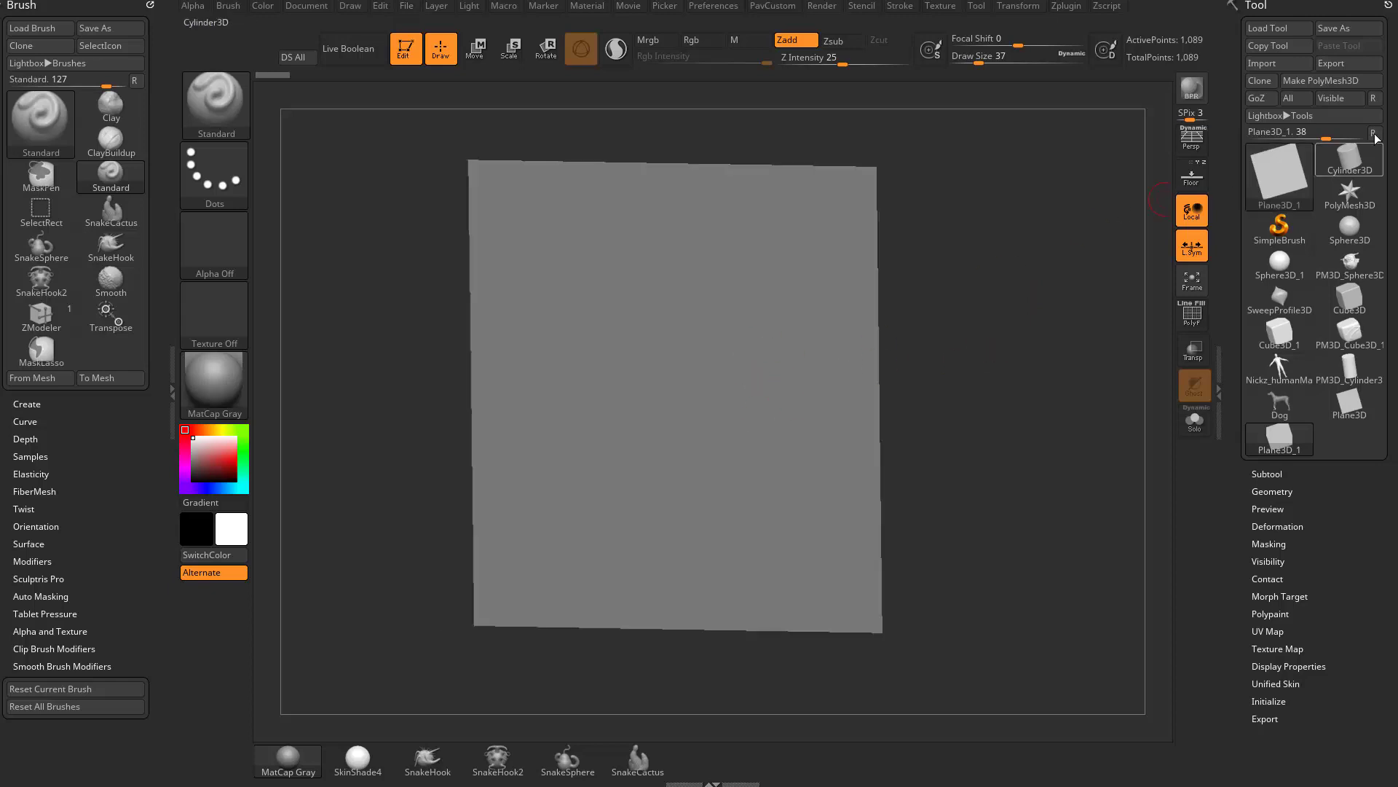
click(1332, 81)
shift+drag(1027, 407, 1032, 396)
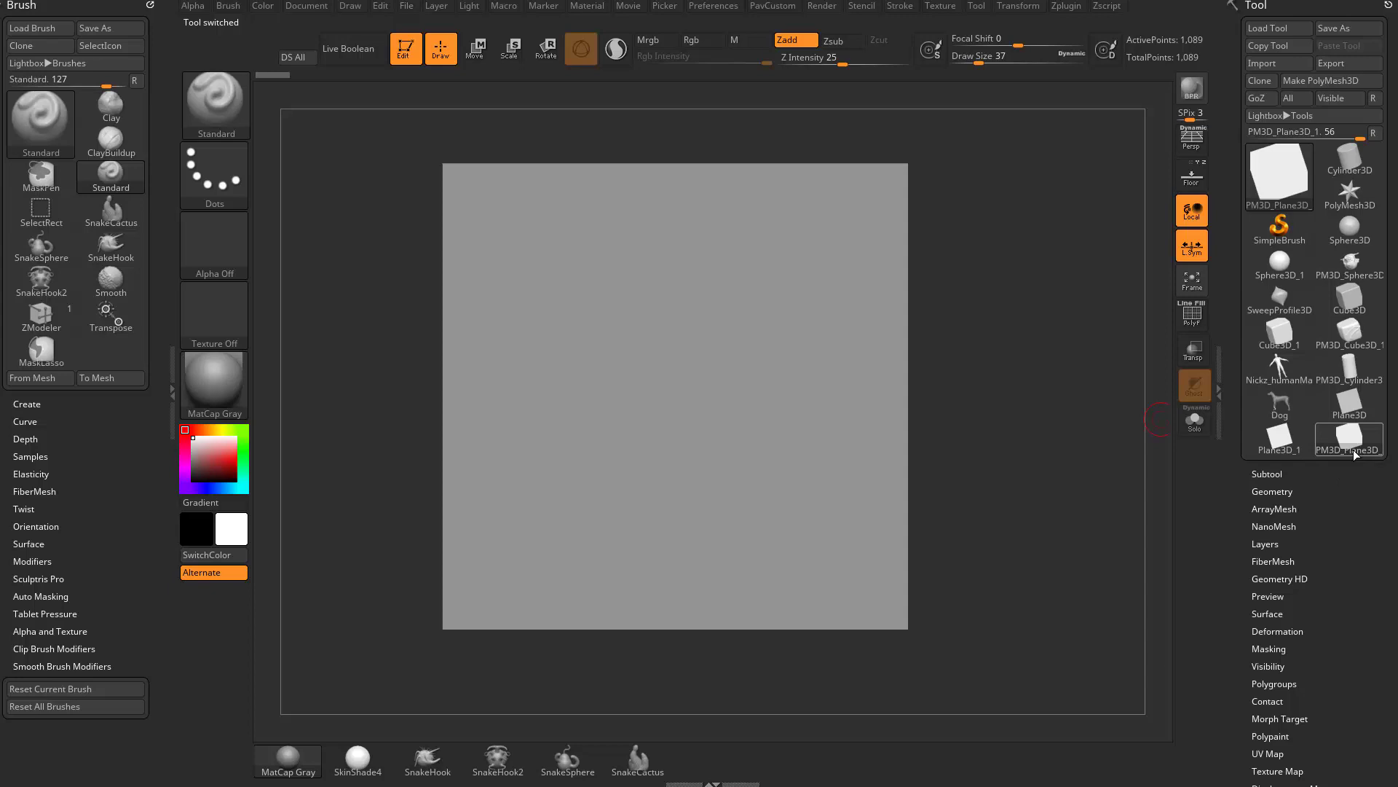
mouse_move(1037, 350)
alt+mouse_down()
mouse_move(1082, 346)
mouse_move(1066, 343)
alt+mouse_up()
Set the draw size to 83 and sculpt an S-shaped Standard brush stroke across the plane
key(s)
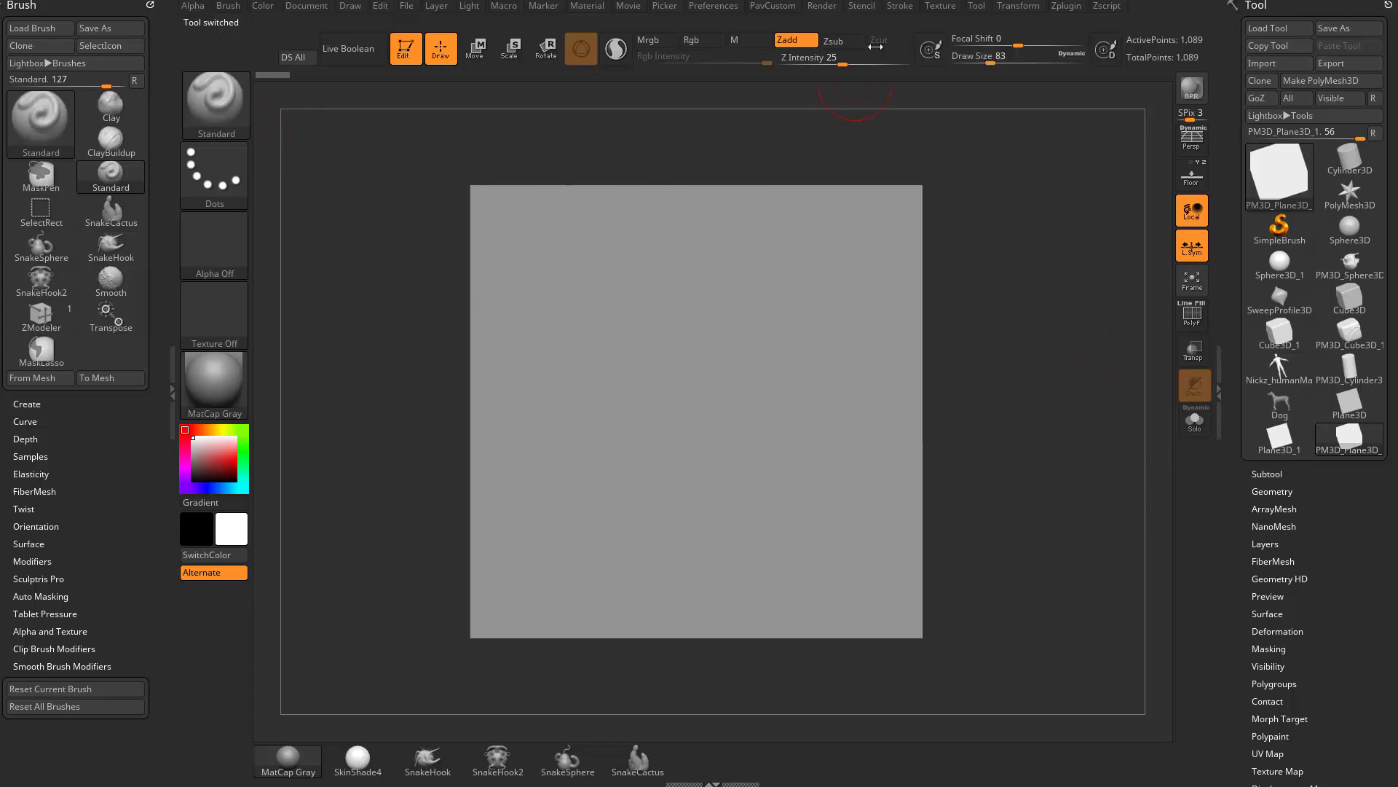
alt+drag(1014, 180, 950, 198)
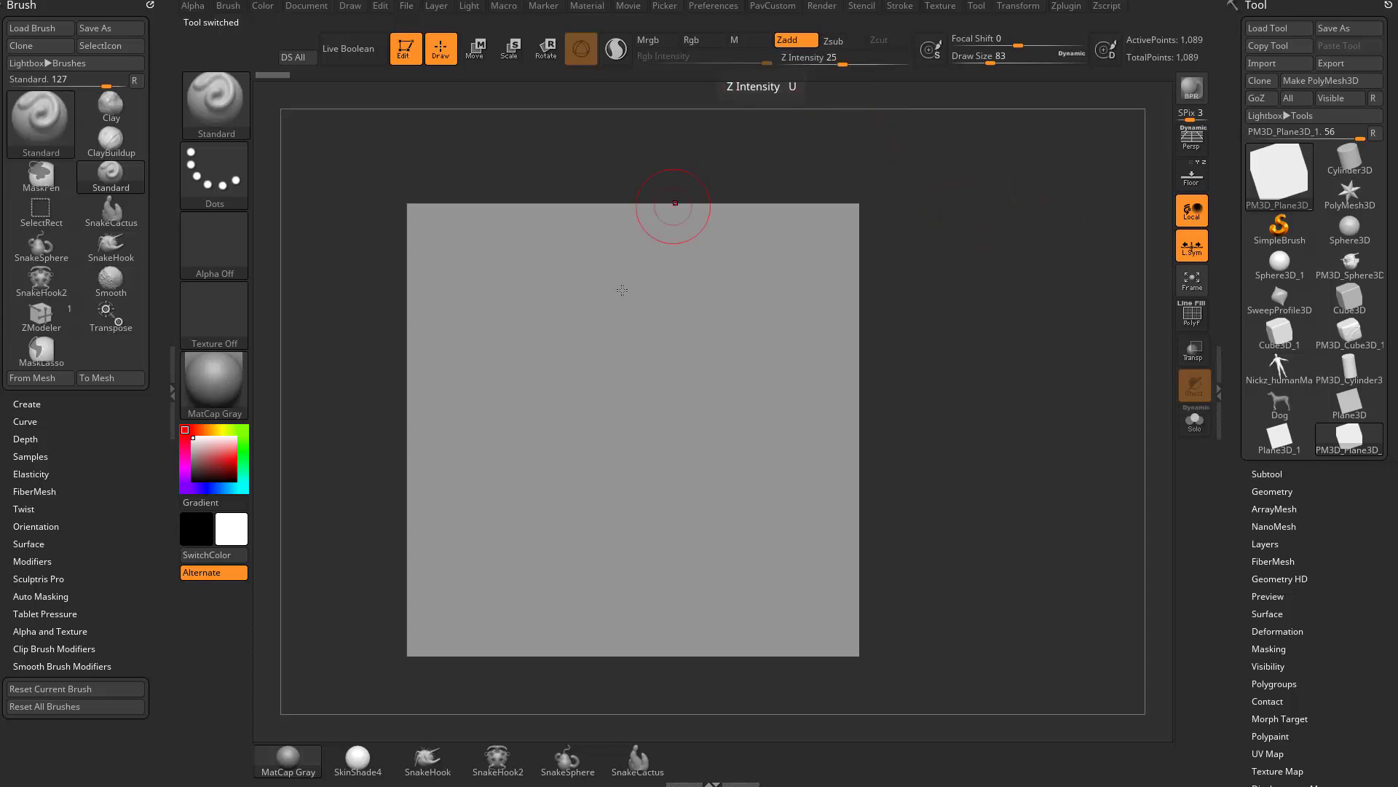
mouse_move(489, 348)
mouse_down()
mouse_move(515, 330)
mouse_move(628, 384)
mouse_move(663, 513)
mouse_move(732, 437)
mouse_up()
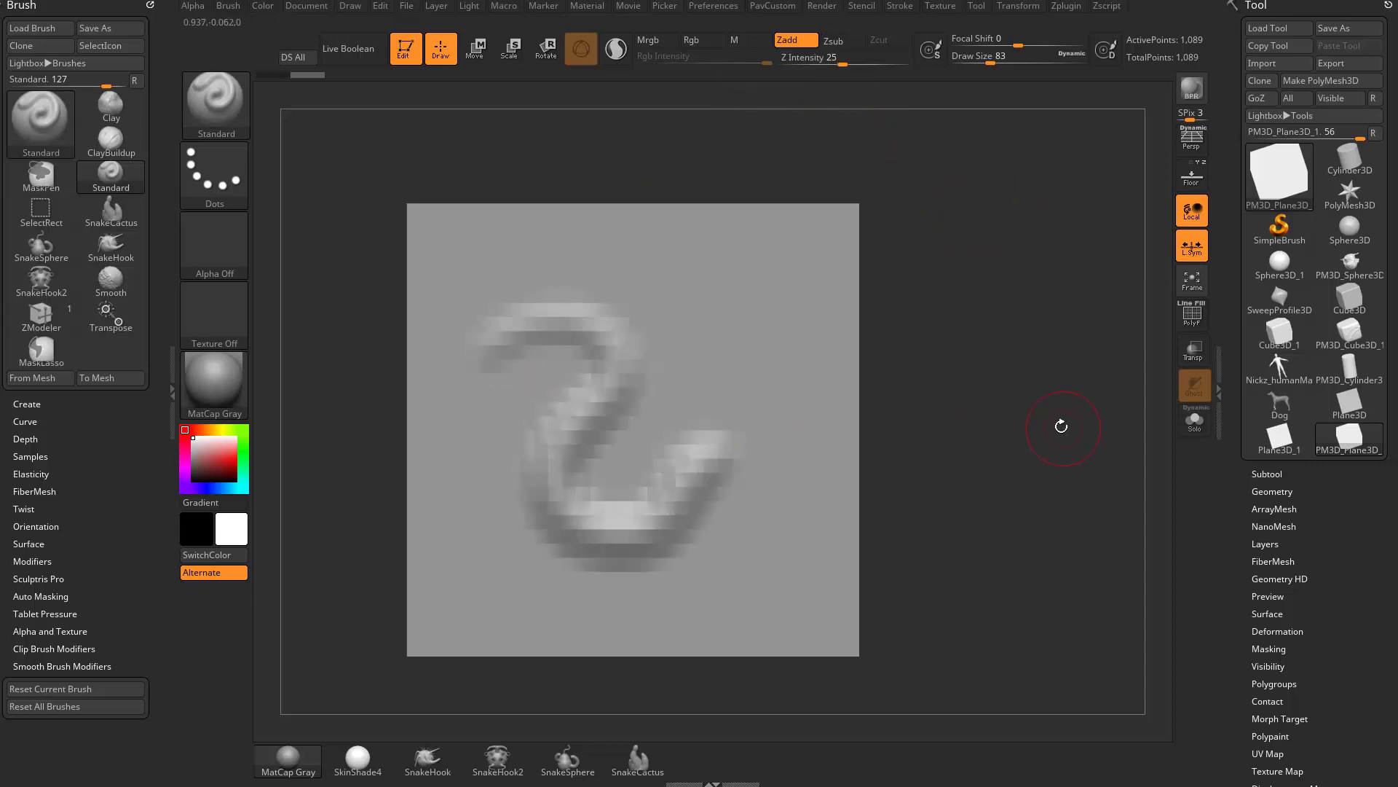
Sculpt over the S-shaped stroke again and divide the plane's geometry to subdivision level 2
click(1282, 492)
scroll(1237, 427, down, 3)
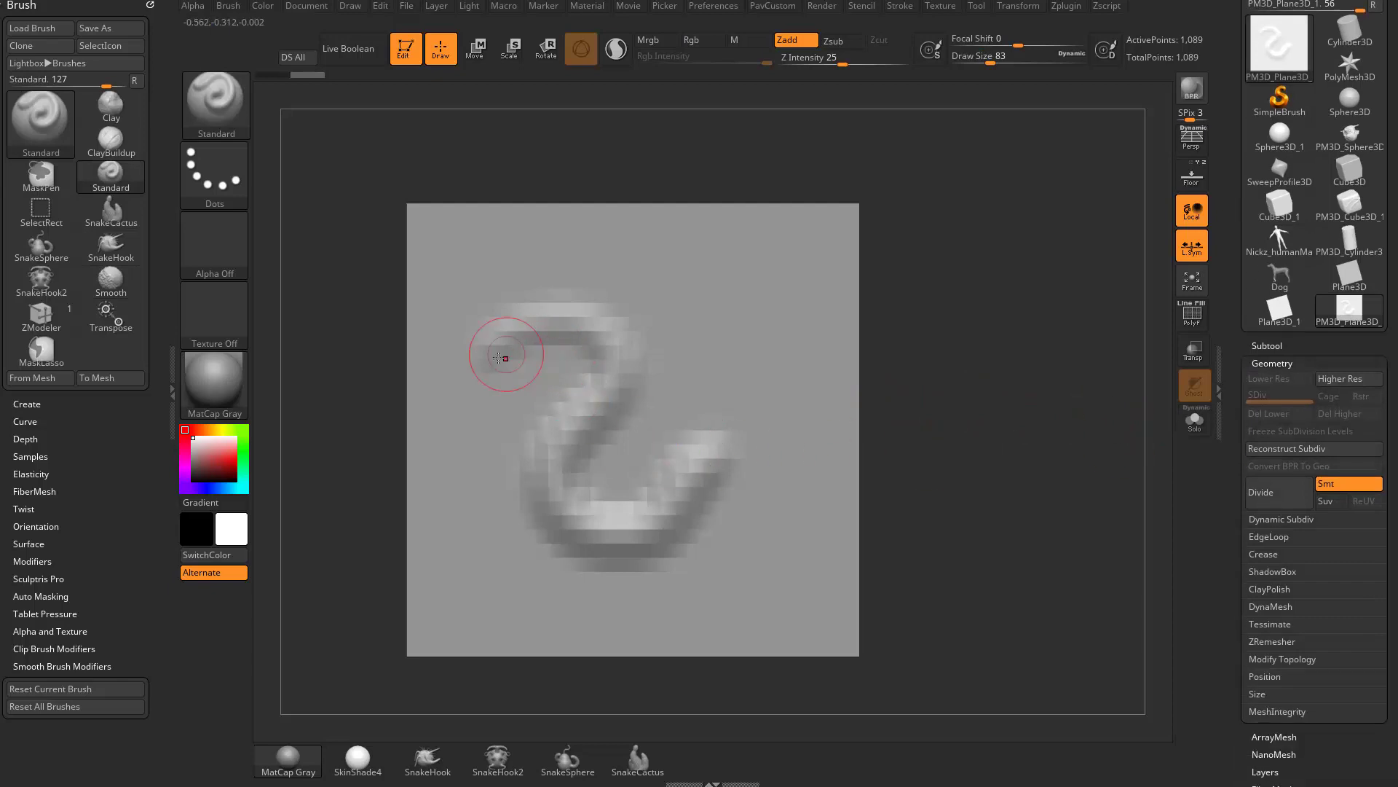
mouse_move(503, 352)
mouse_down()
mouse_move(612, 341)
mouse_move(550, 510)
mouse_move(686, 457)
mouse_up()
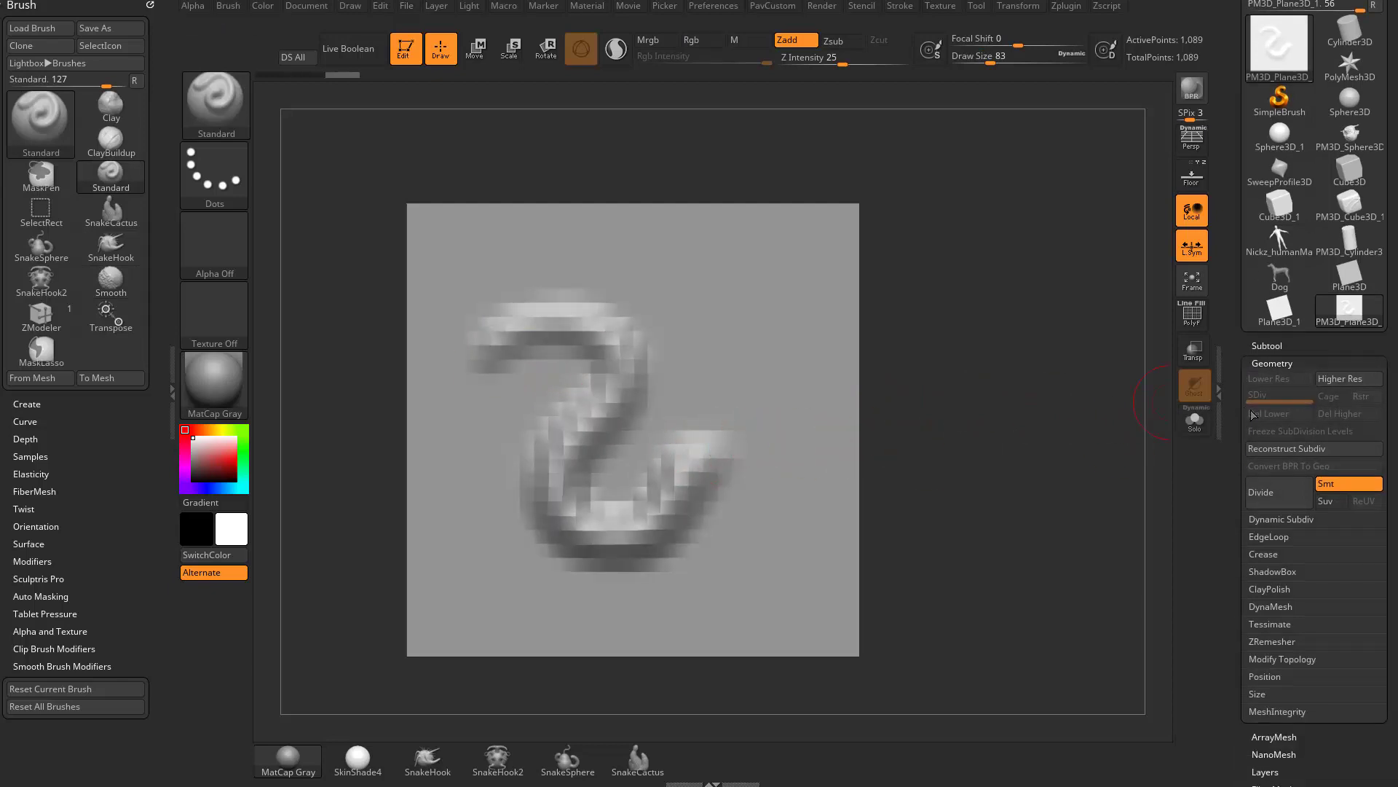
click(1280, 491)
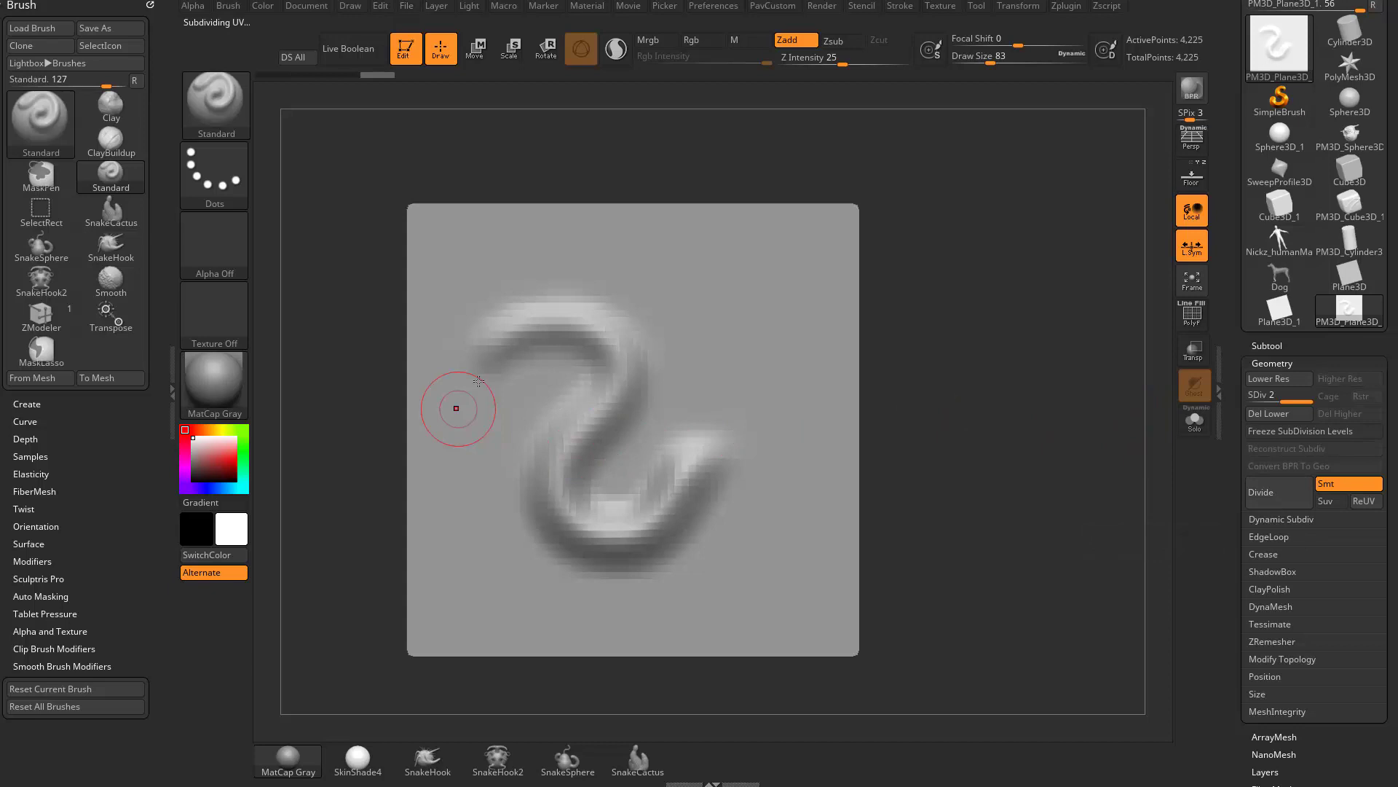
Reduce the draw size to 46 and sculpt a thinner curved stroke above the S-shaped one
key(bracketleft)
key(bracketleft)
drag(970, 376, 616, 388)
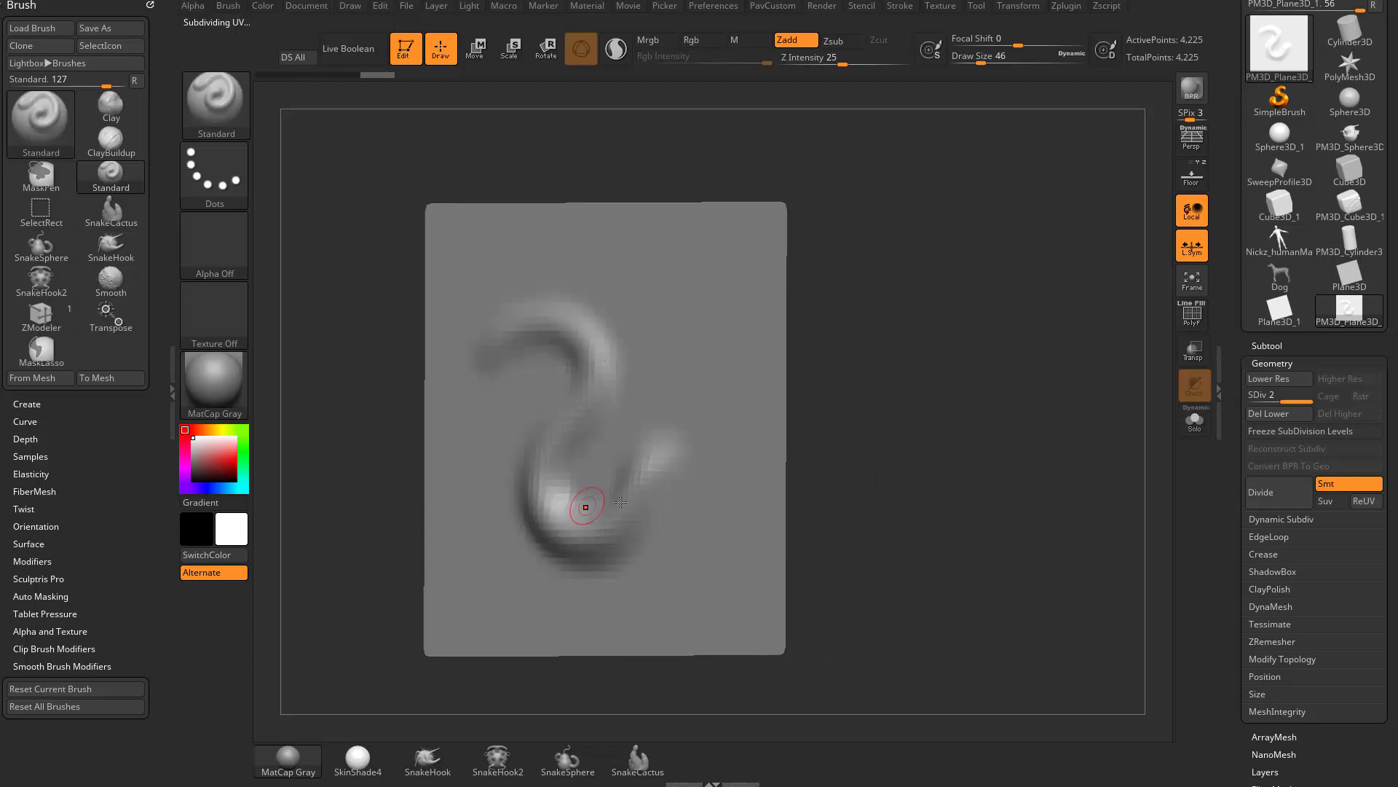
shift+drag(897, 414, 911, 384)
mouse_move(536, 286)
mouse_down()
mouse_move(551, 275)
mouse_move(673, 320)
mouse_move(666, 408)
mouse_move(768, 405)
mouse_up()
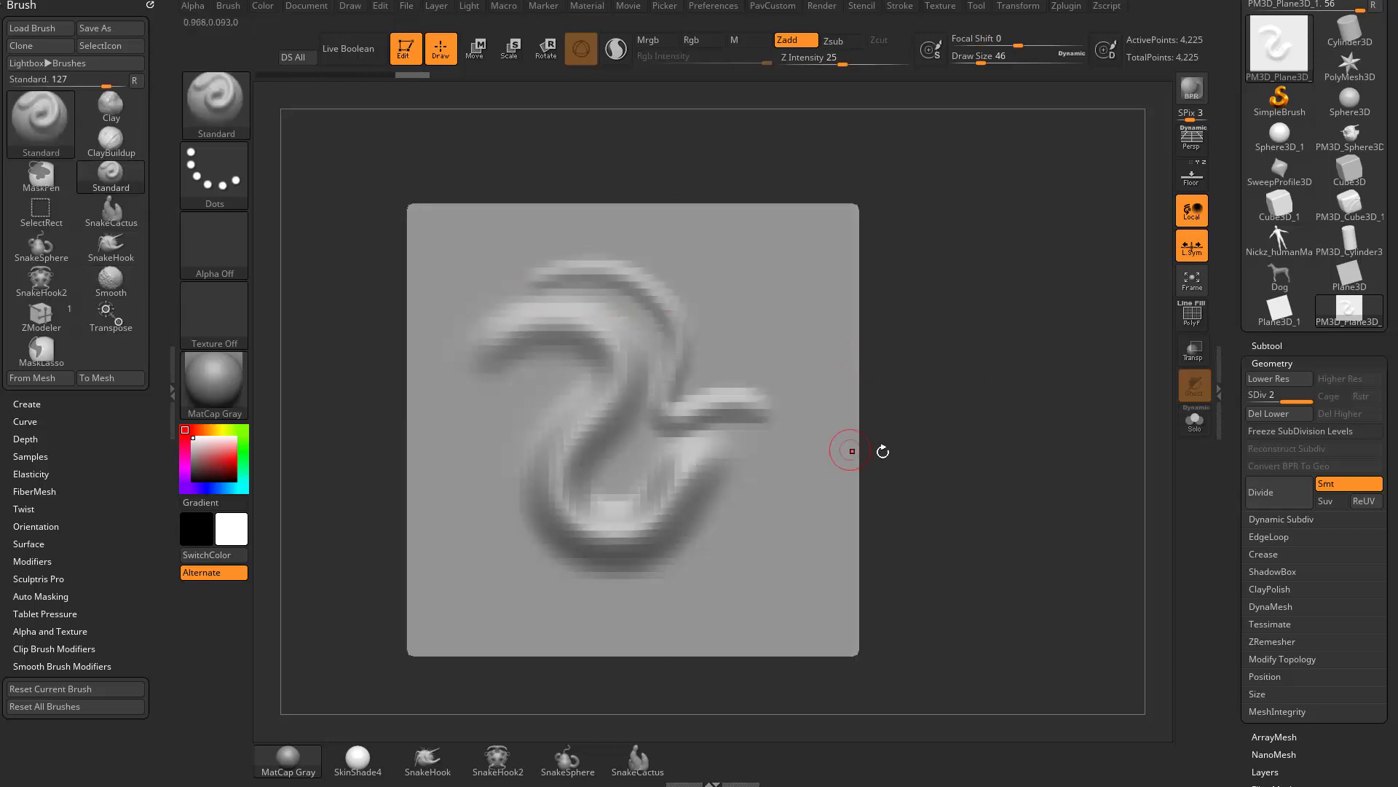
Divide the plane up to subdivision level 4 and sculpt two more curved strokes, the last at draw size 41
click(1272, 501)
mouse_move(580, 241)
mouse_down()
mouse_move(692, 288)
mouse_move(736, 365)
mouse_move(783, 368)
mouse_up()
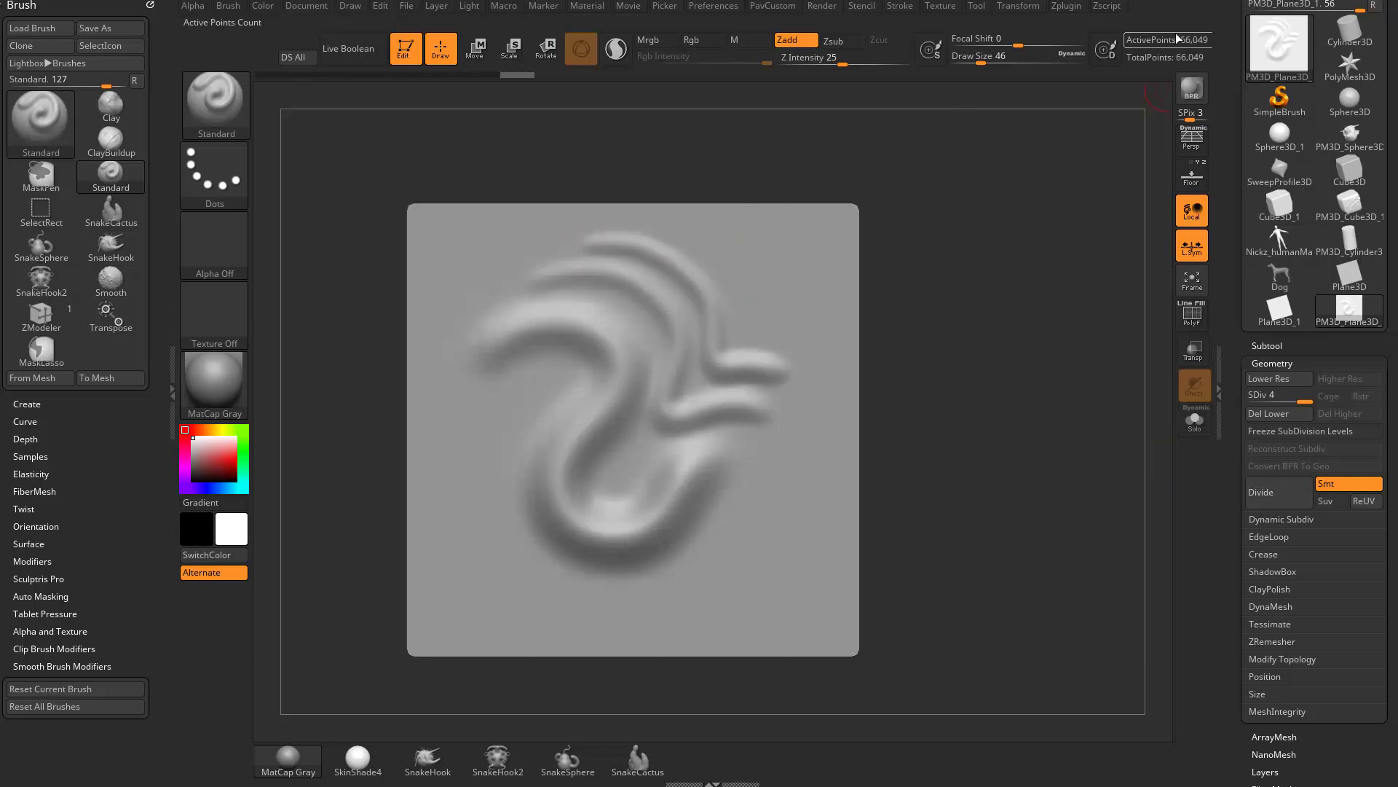
key(s)
drag(720, 263, 716, 264)
mouse_move(635, 223)
mouse_down()
mouse_move(692, 232)
mouse_move(752, 338)
mouse_move(826, 341)
mouse_up()
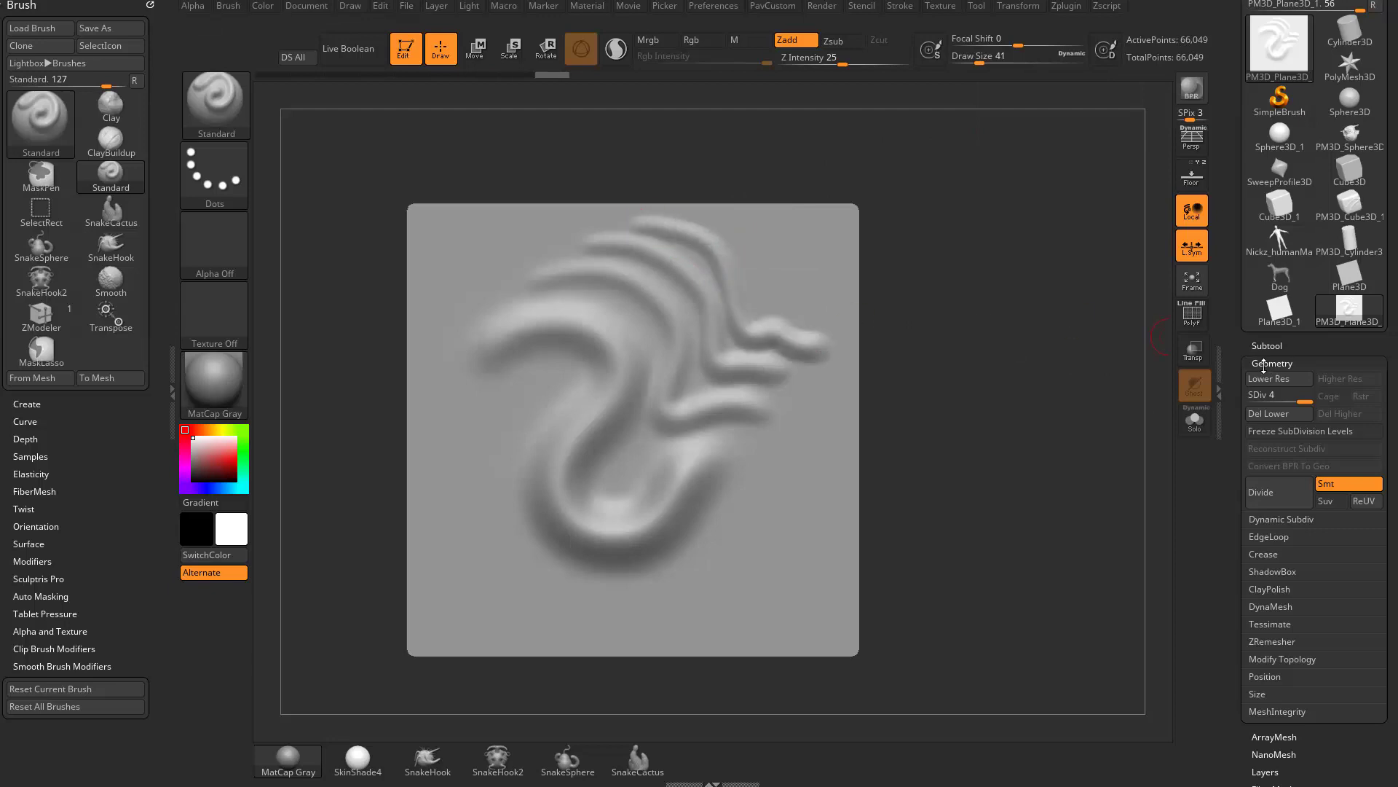
Undo the sculpted strokes and the subdivisions on the plane
key(ctrl+z)
key(ctrl+z)
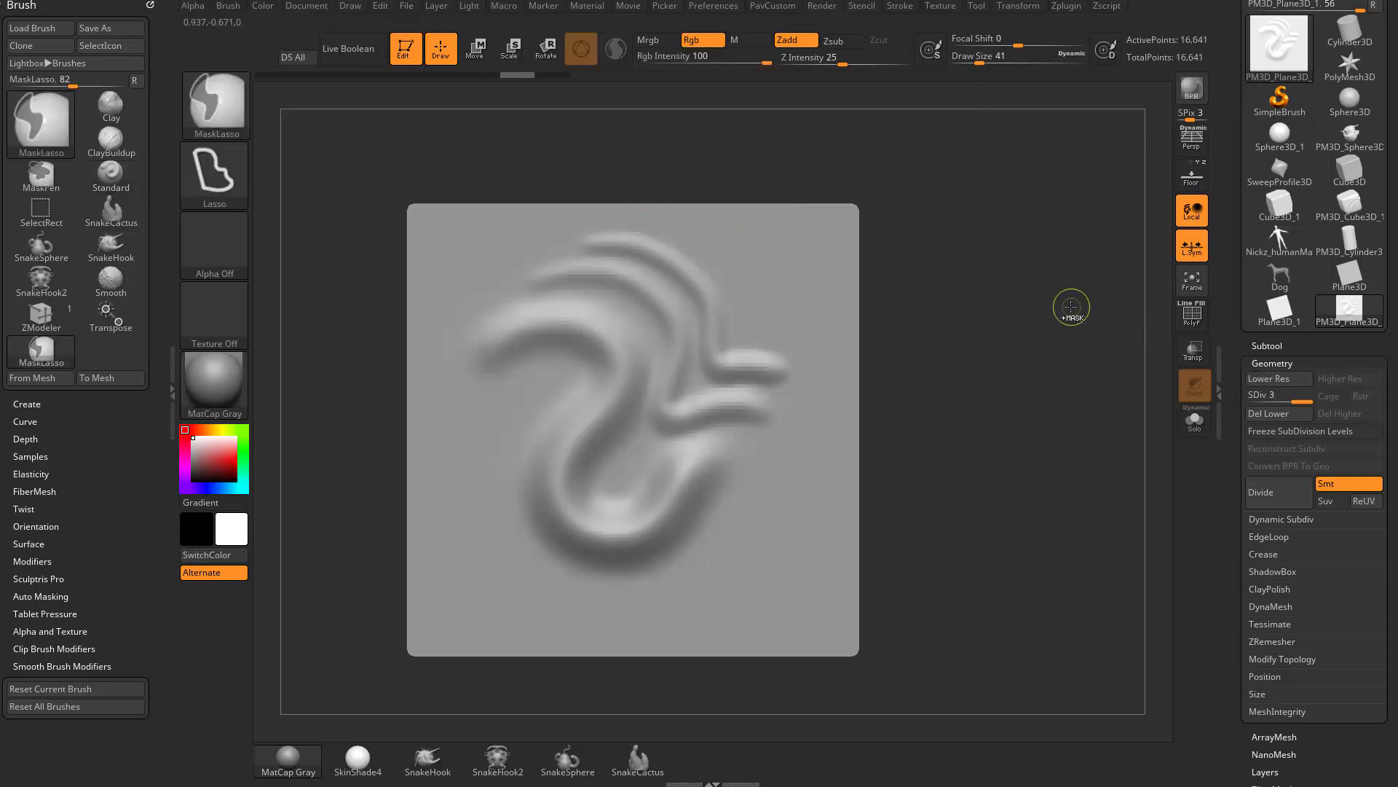
key(ctrl+z)
key(ctrl+z)
key(ctrl+z)
key(ctrl+z)
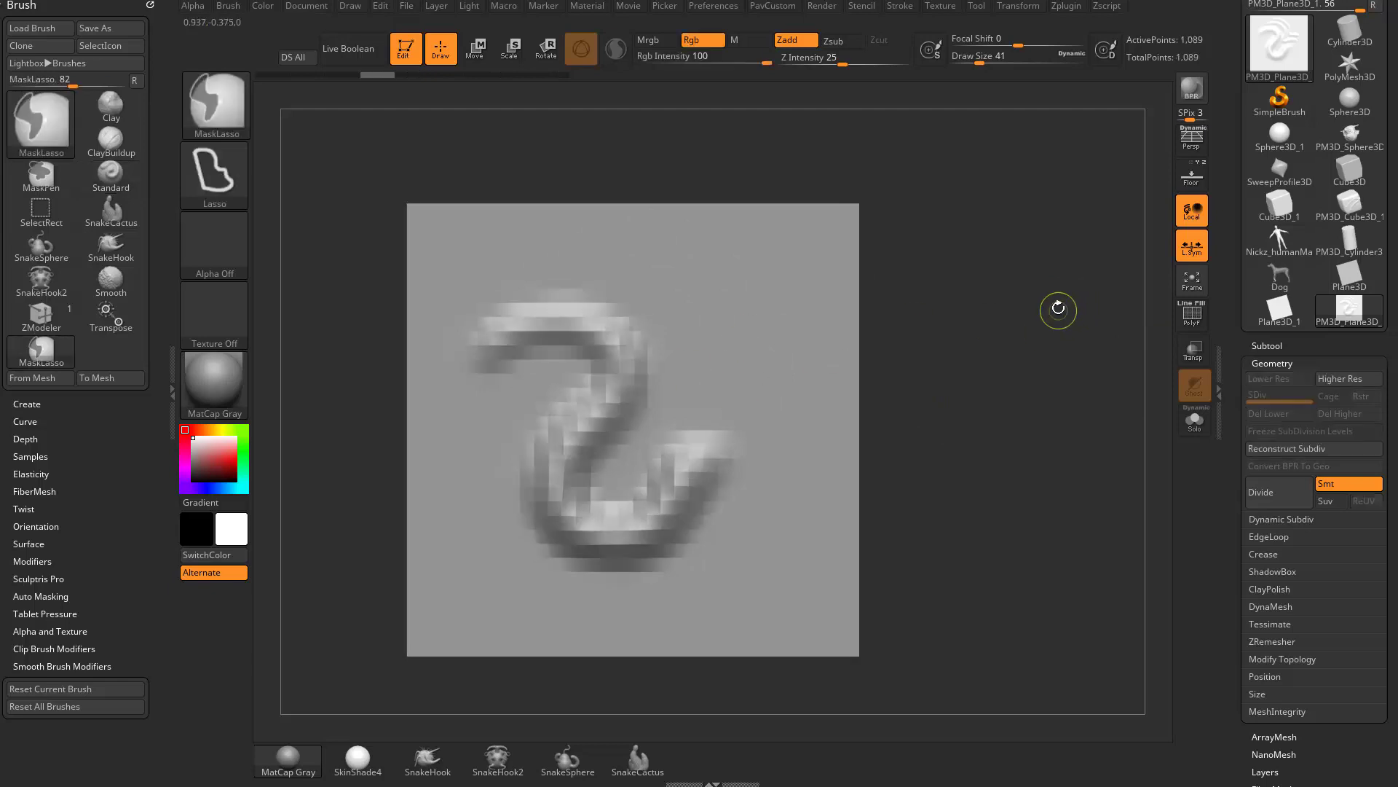
Briefly display the plane's polyframe to examine its polygon grid
click(1203, 322)
click(1204, 324)
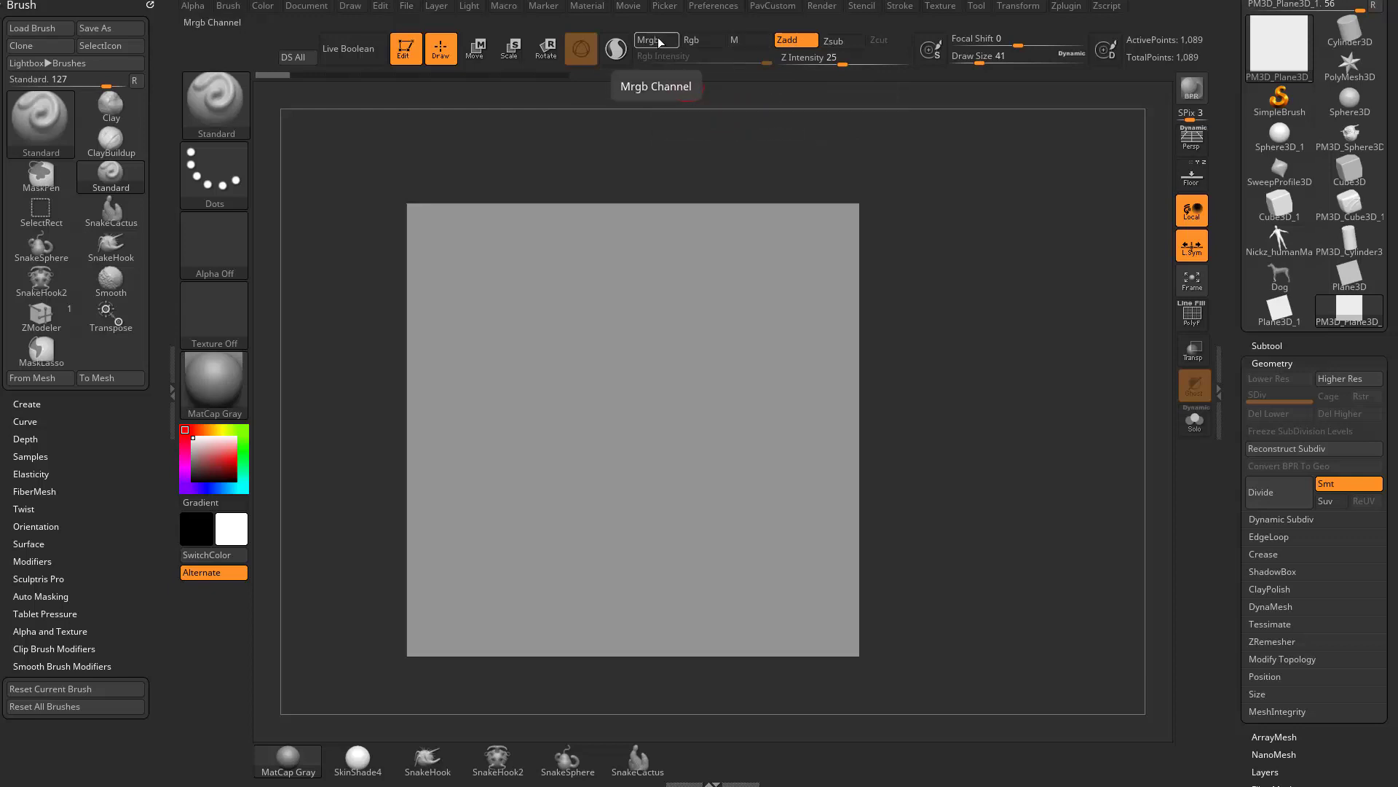
key(ctrl)
click(213, 393)
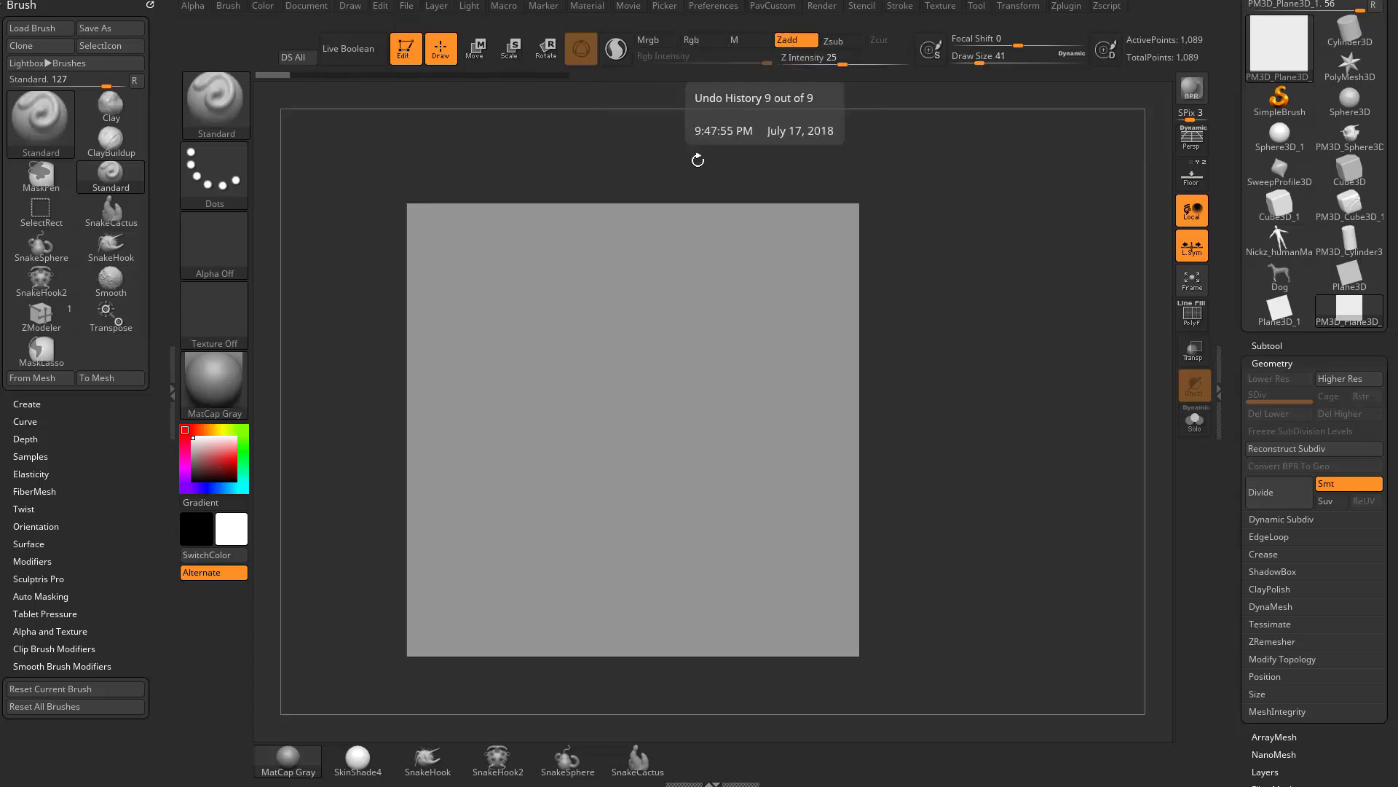
Sculpt a wavy stroke on the plane, and sculpt a second one below it with the Rgb channel enabled
mouse_move(506, 309)
mouse_down()
mouse_move(594, 397)
mouse_move(783, 404)
mouse_up()
click(699, 40)
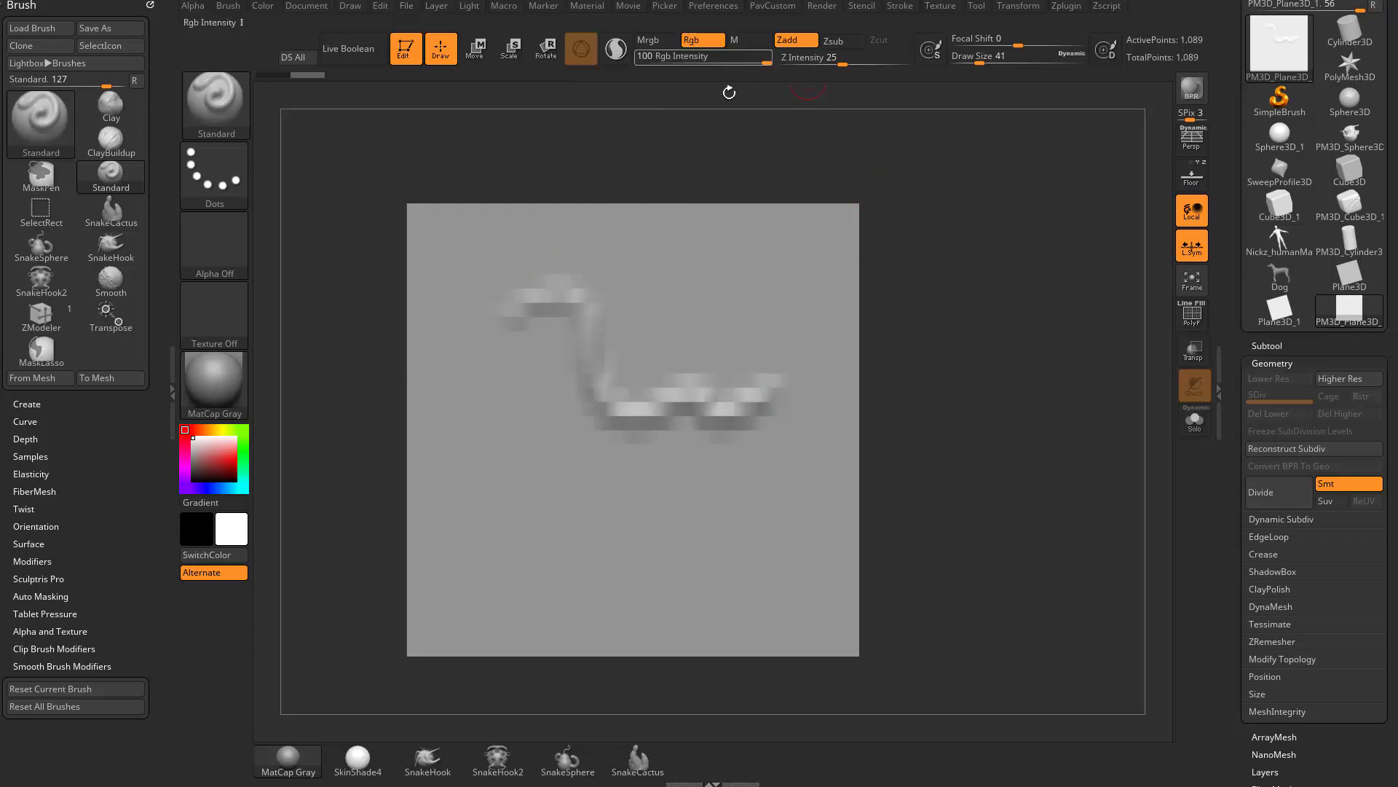
drag(493, 405, 743, 523)
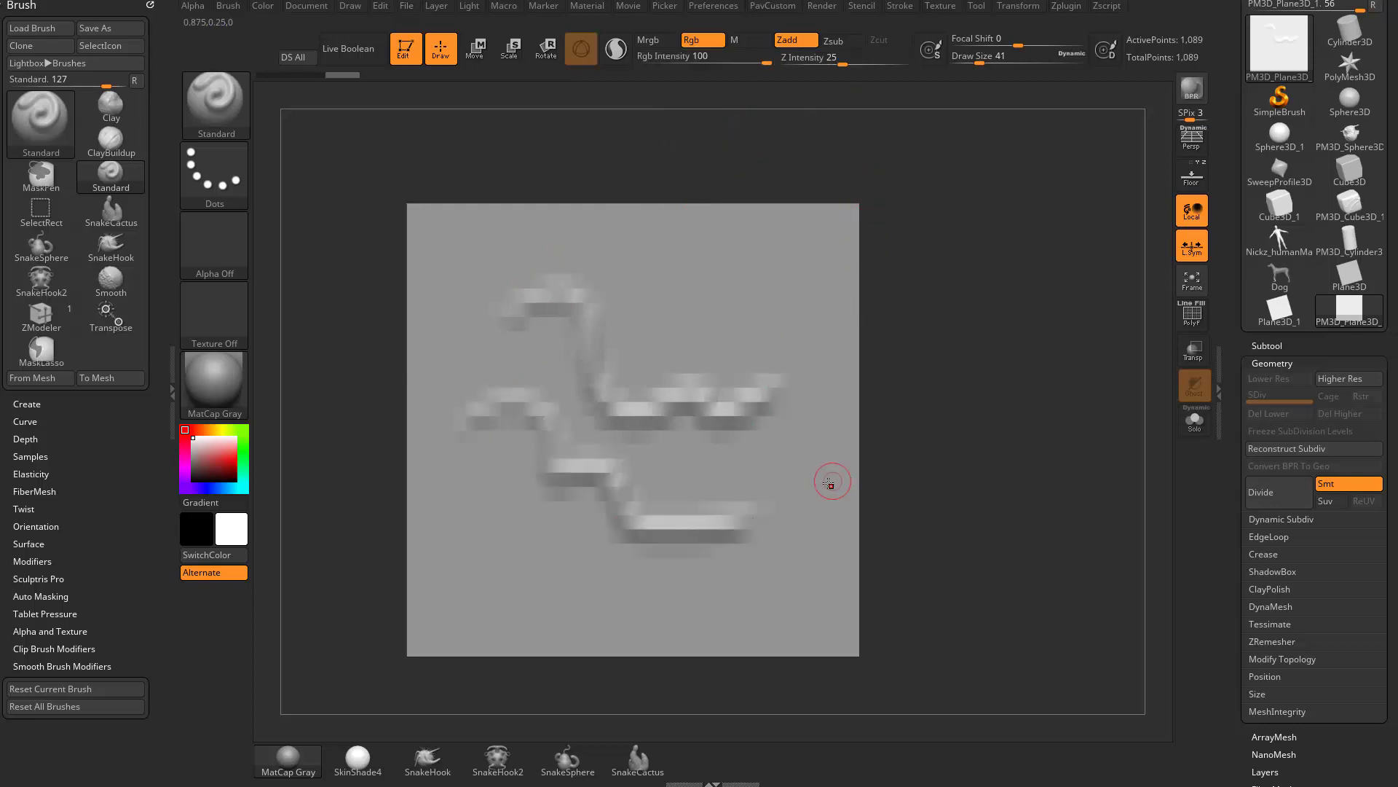
Expand the Subtool section and revert the Rgb test strokes, leaving the Rgb channel off
shift+click(1260, 348)
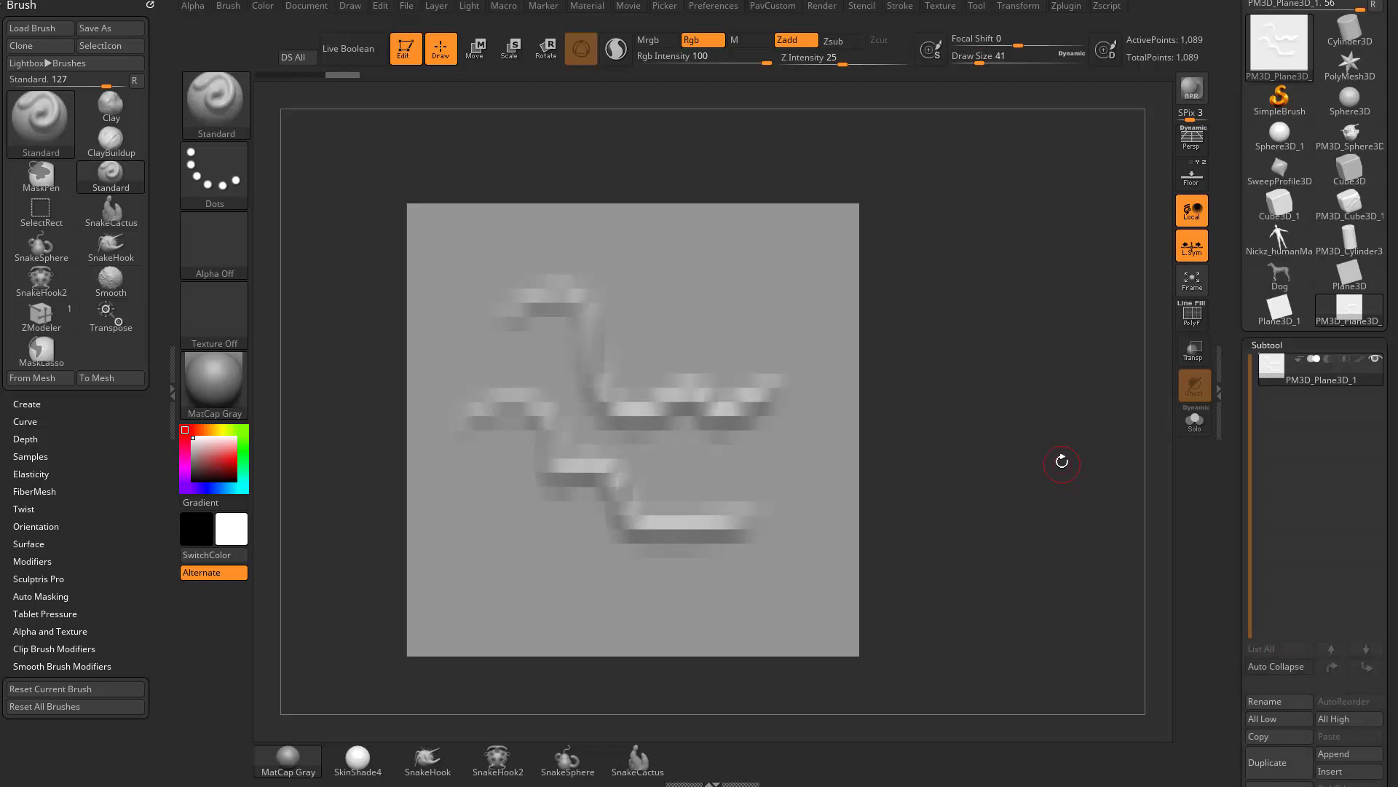
key(ctrl+z)
key(ctrl+z)
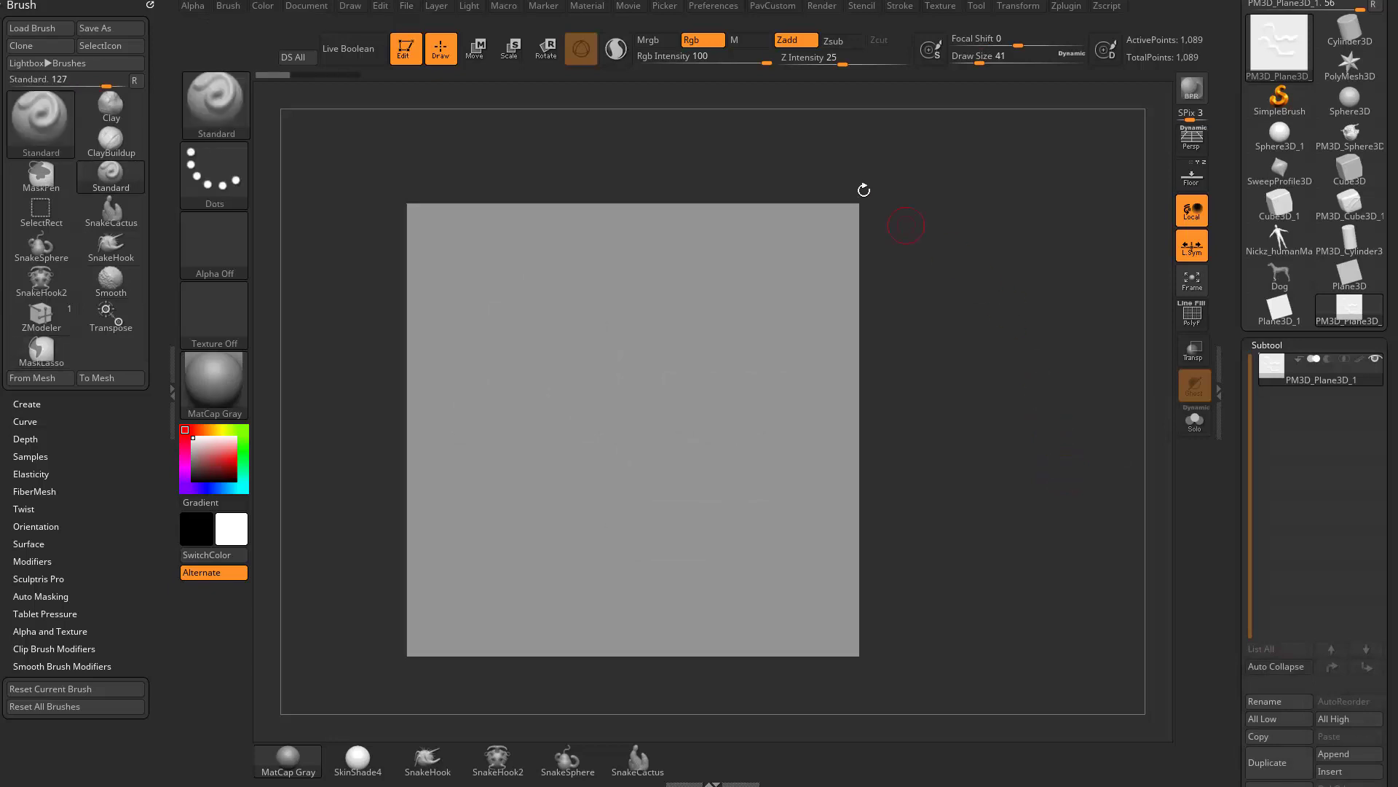
click(701, 40)
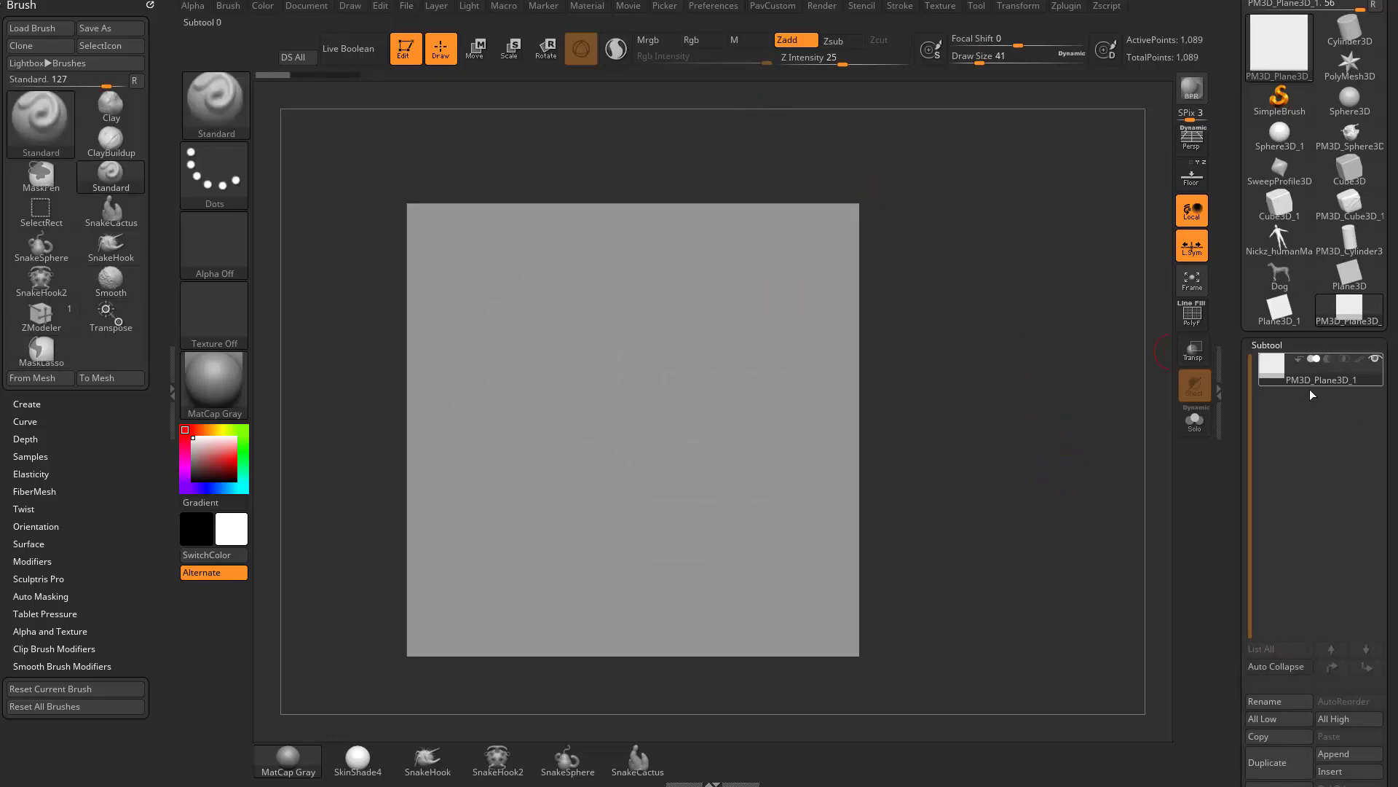
Enable Colorize for the plane in its Polypaint settings
click(1359, 360)
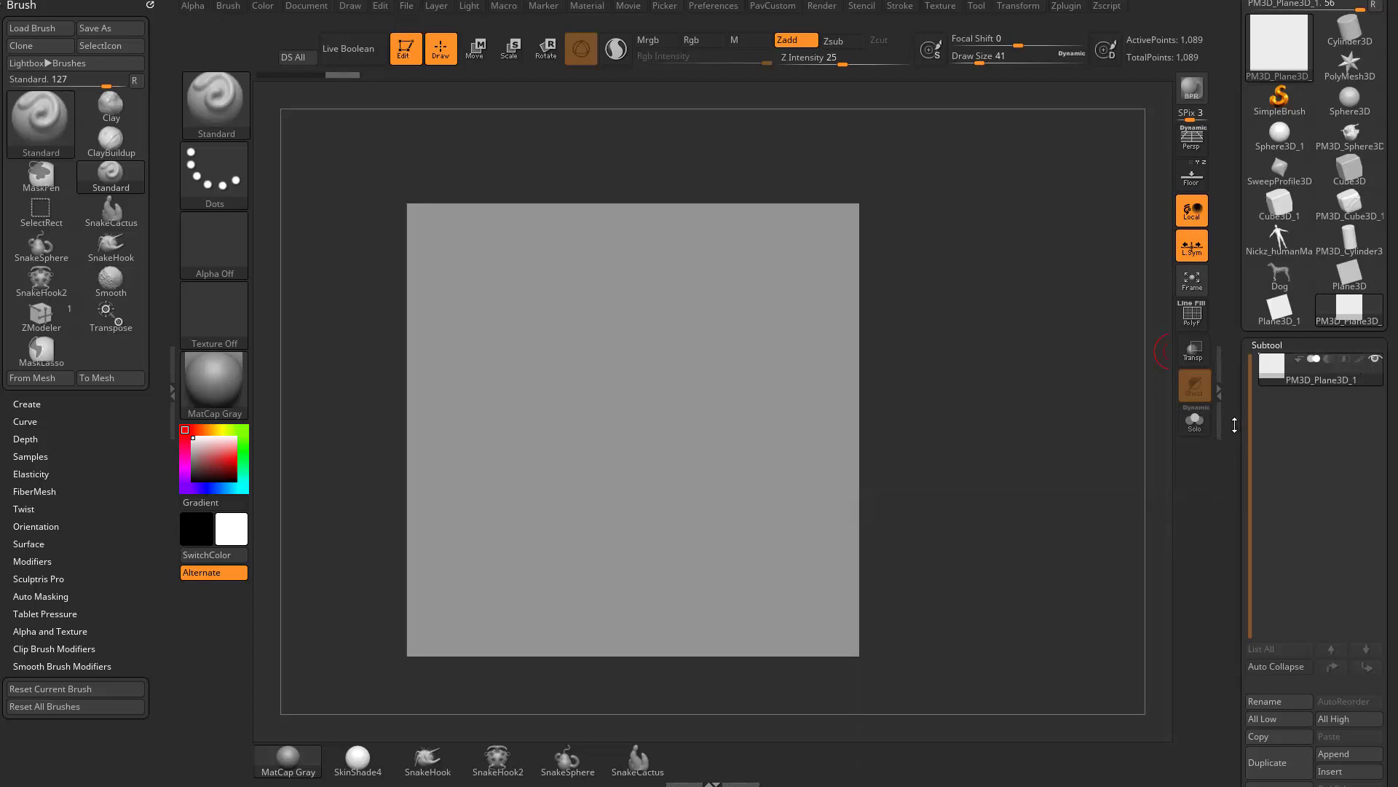
drag(1242, 430, 1245, 222)
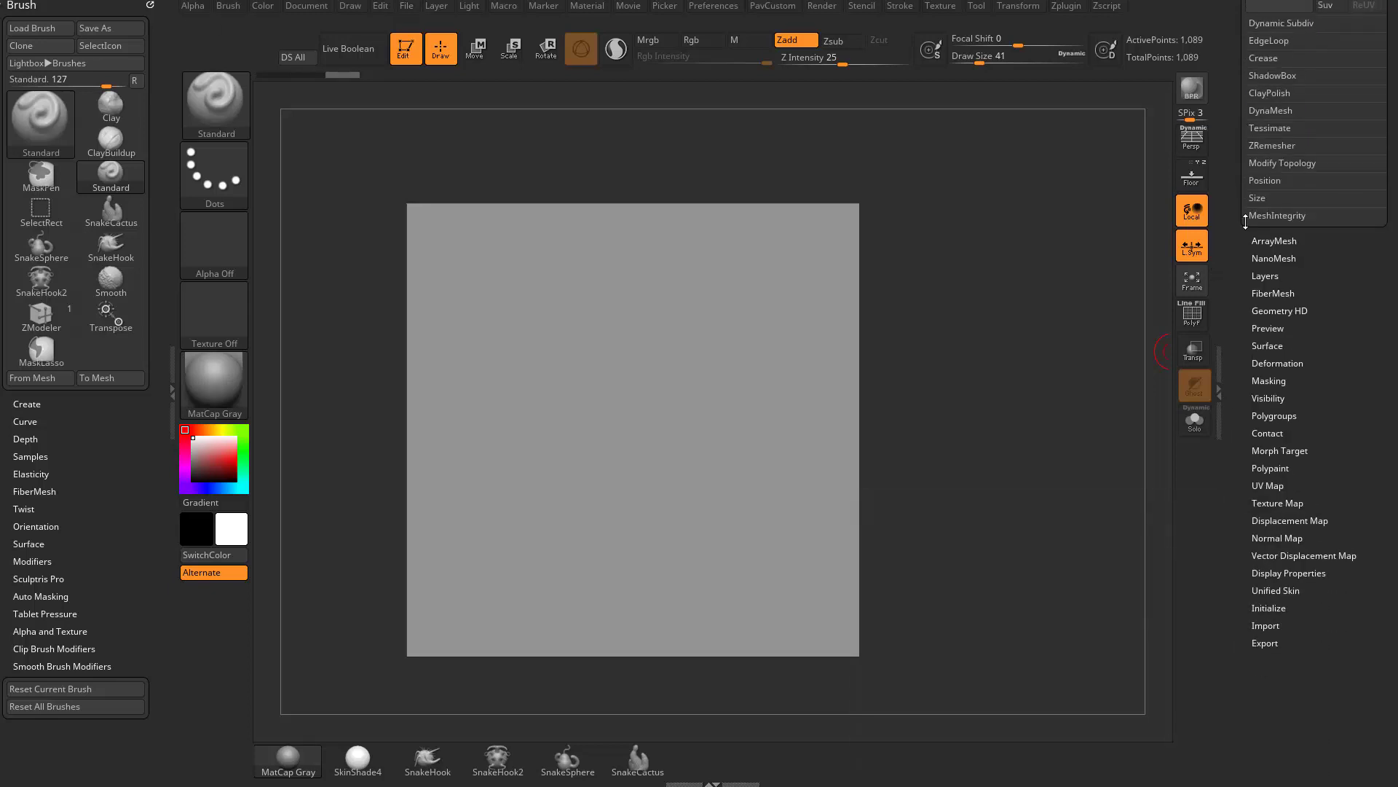
shift+click(1285, 416)
shift+click(1286, 410)
shift+click(1271, 467)
drag(1242, 494, 1243, 428)
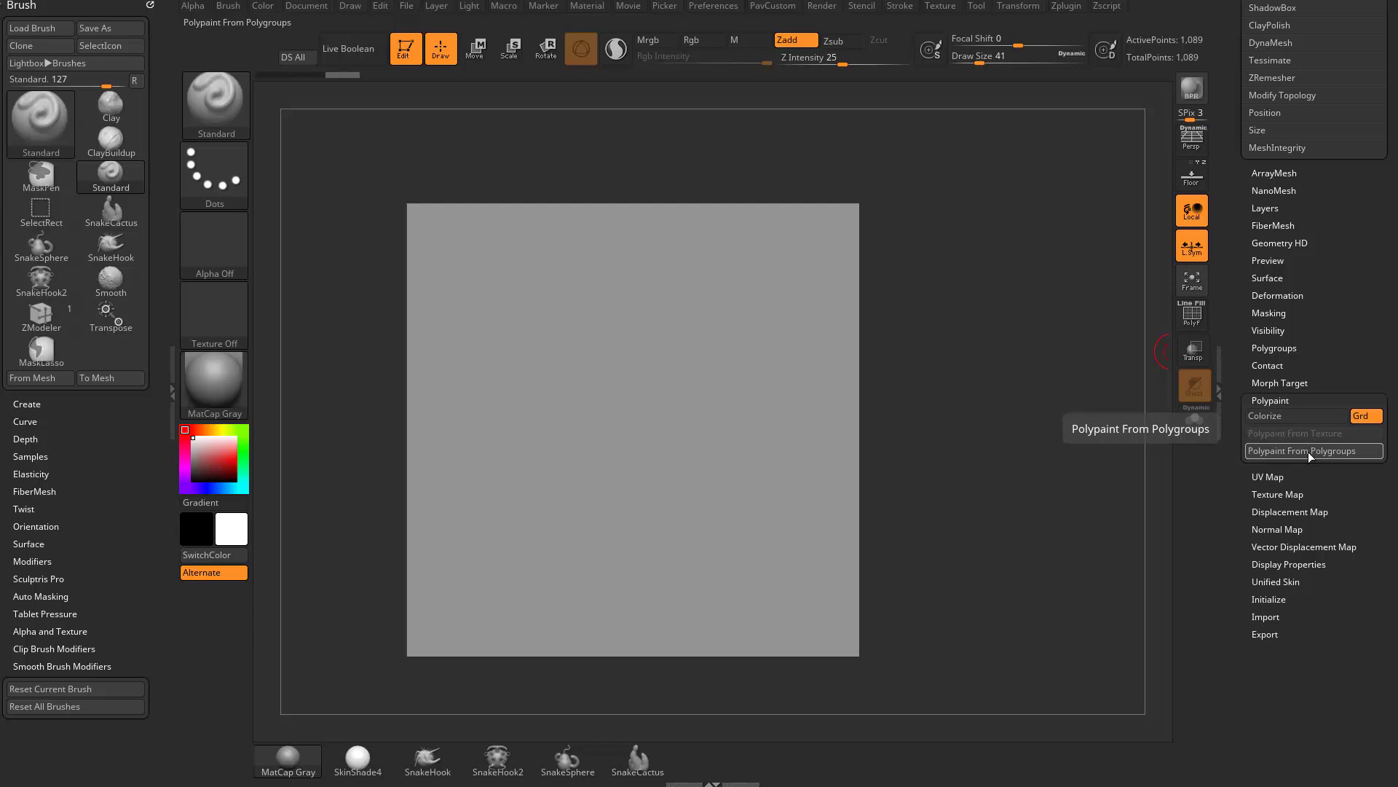
click(1282, 418)
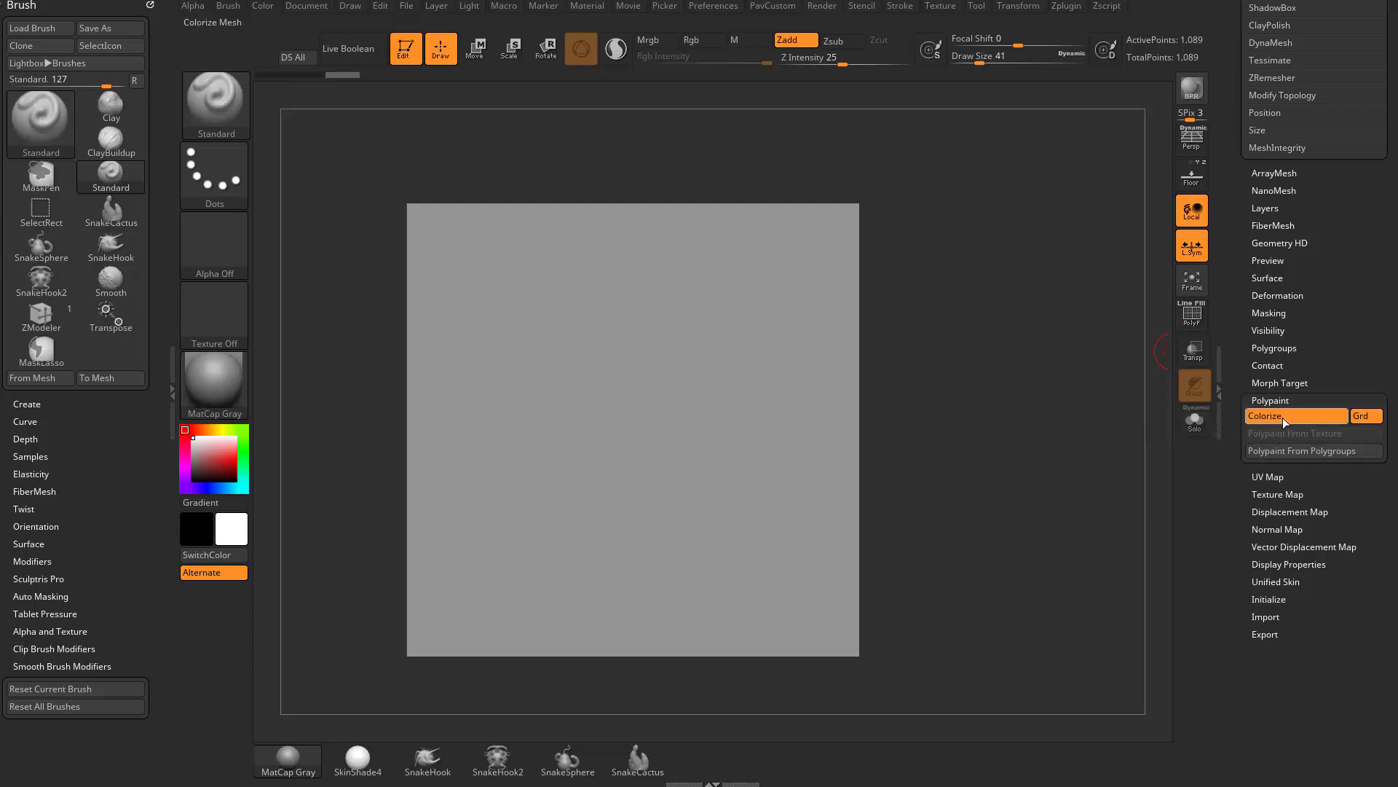
Turn off polypaint for the plane in the subtool list and choose a bright blue as the active color
scroll(1276, 421, up, 10)
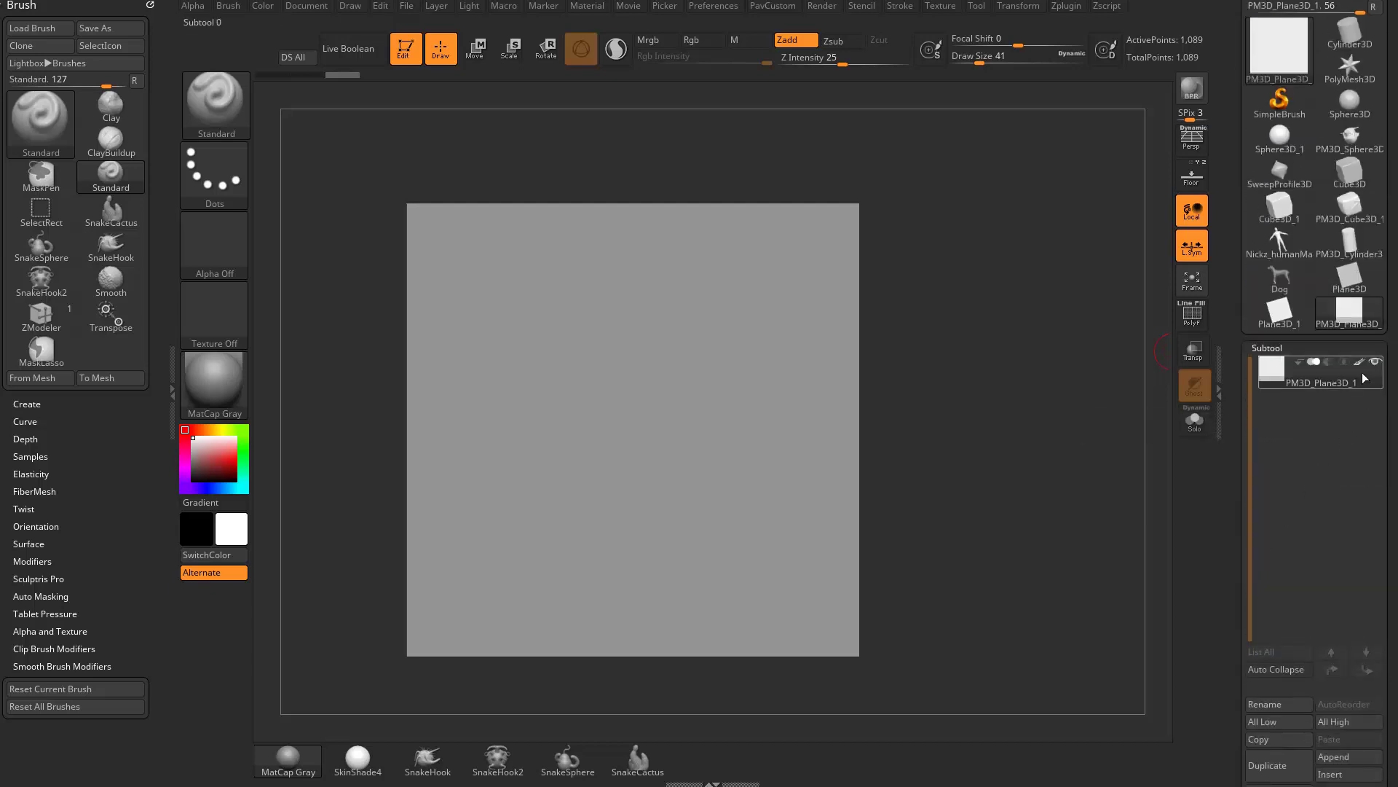
click(1358, 362)
mouse_move(1361, 384)
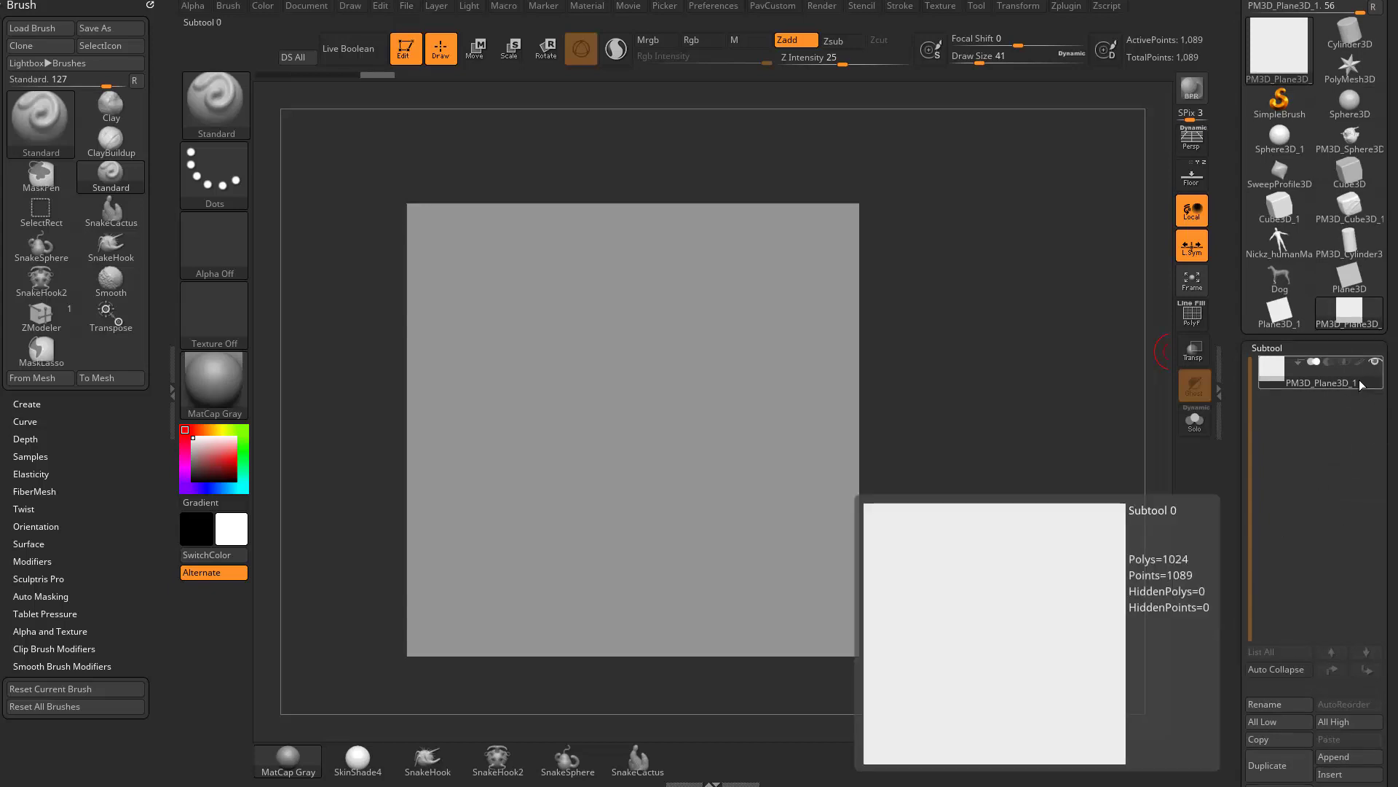
mouse_move(204, 474)
mouse_down()
mouse_move(231, 452)
mouse_move(241, 480)
mouse_move(213, 488)
mouse_up()
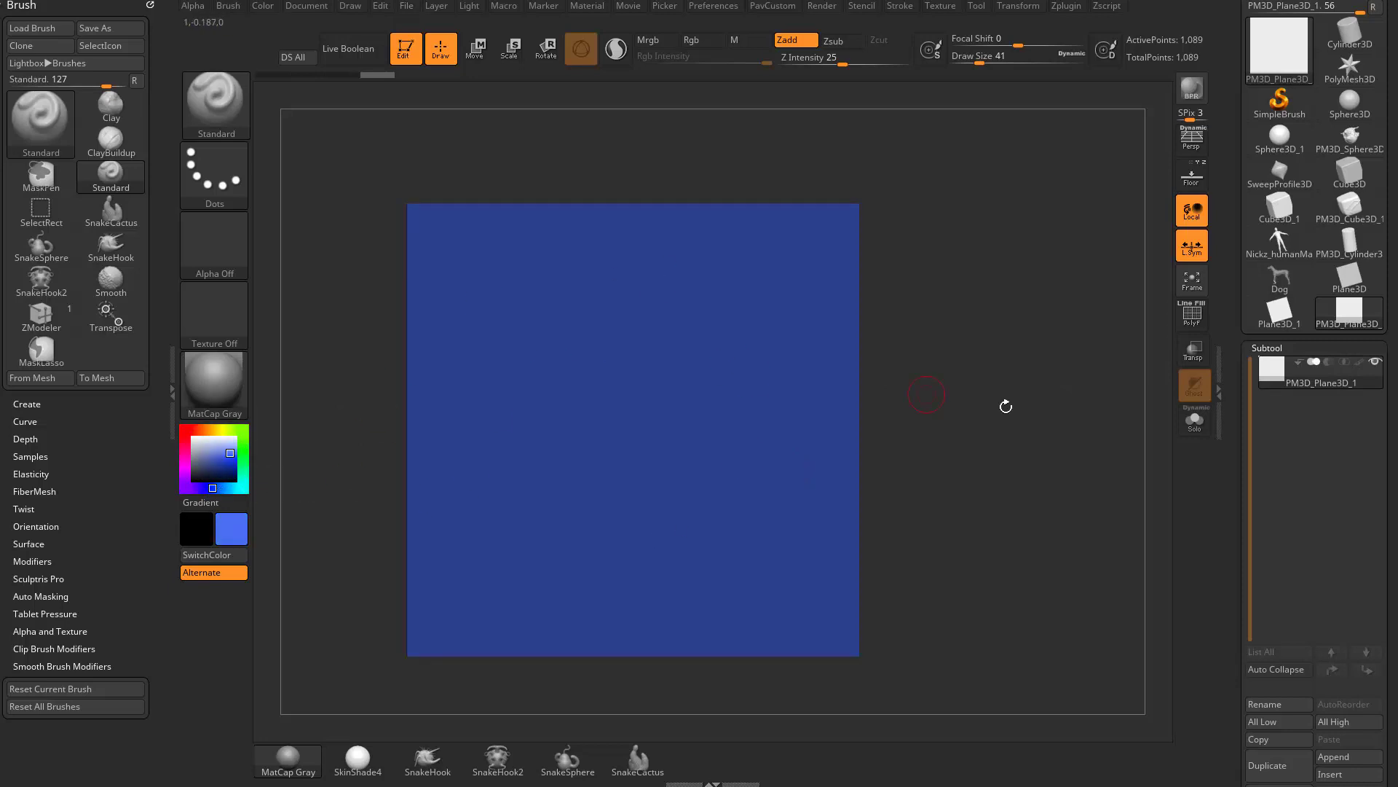
Try the MatCap White01 material on the blue plane and return to MatCap Gray
click(215, 384)
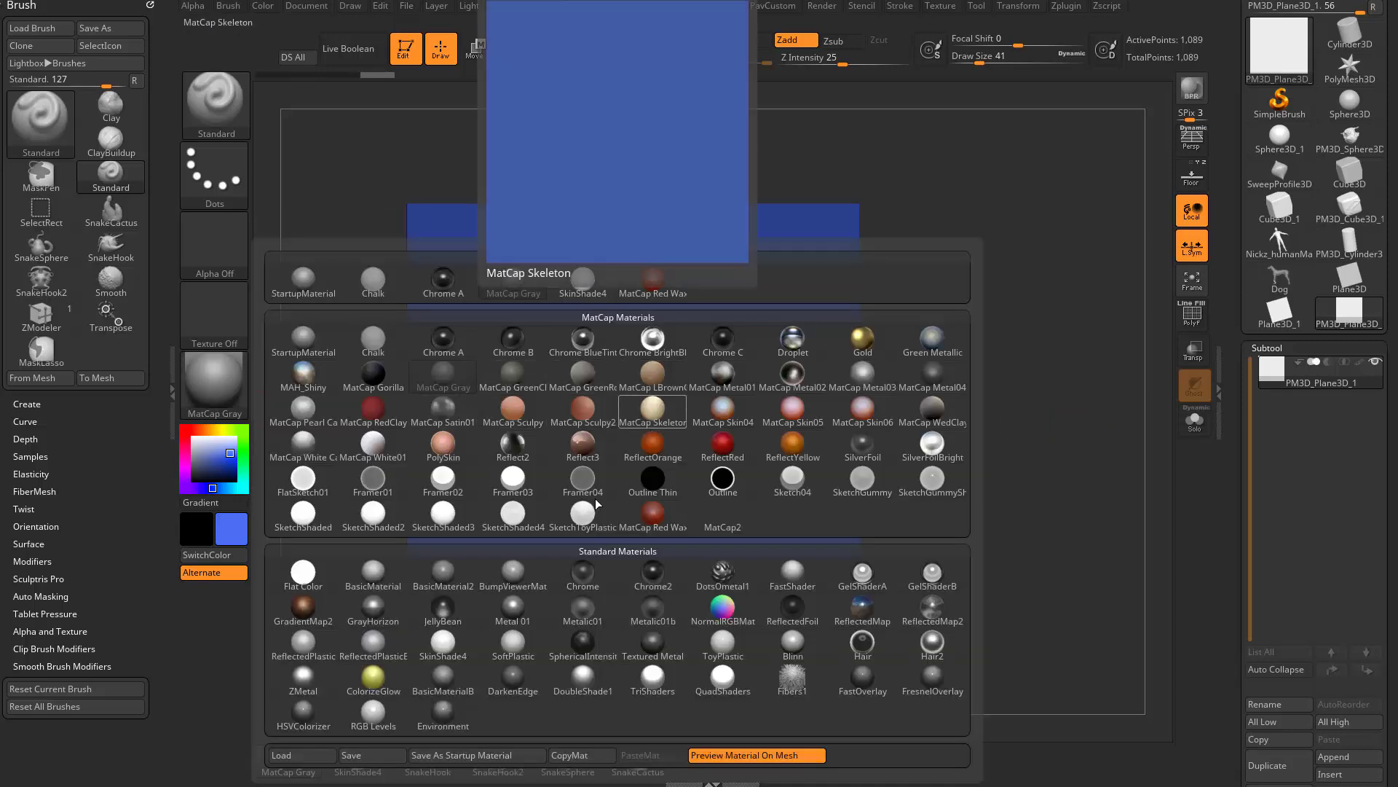
click(373, 443)
drag(1027, 372, 1053, 362)
click(242, 394)
click(373, 339)
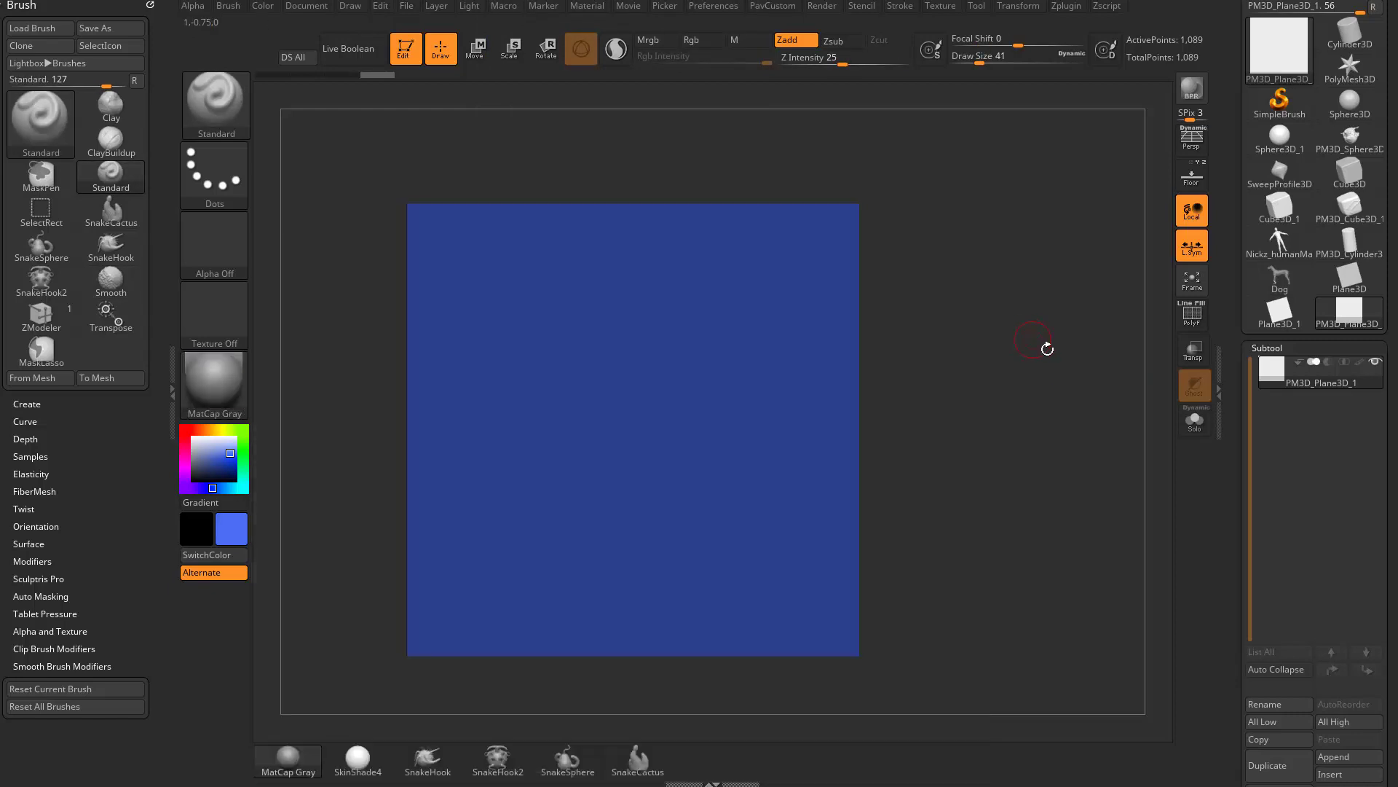
Turn on polypaint for the plane in the subtool list
click(1359, 362)
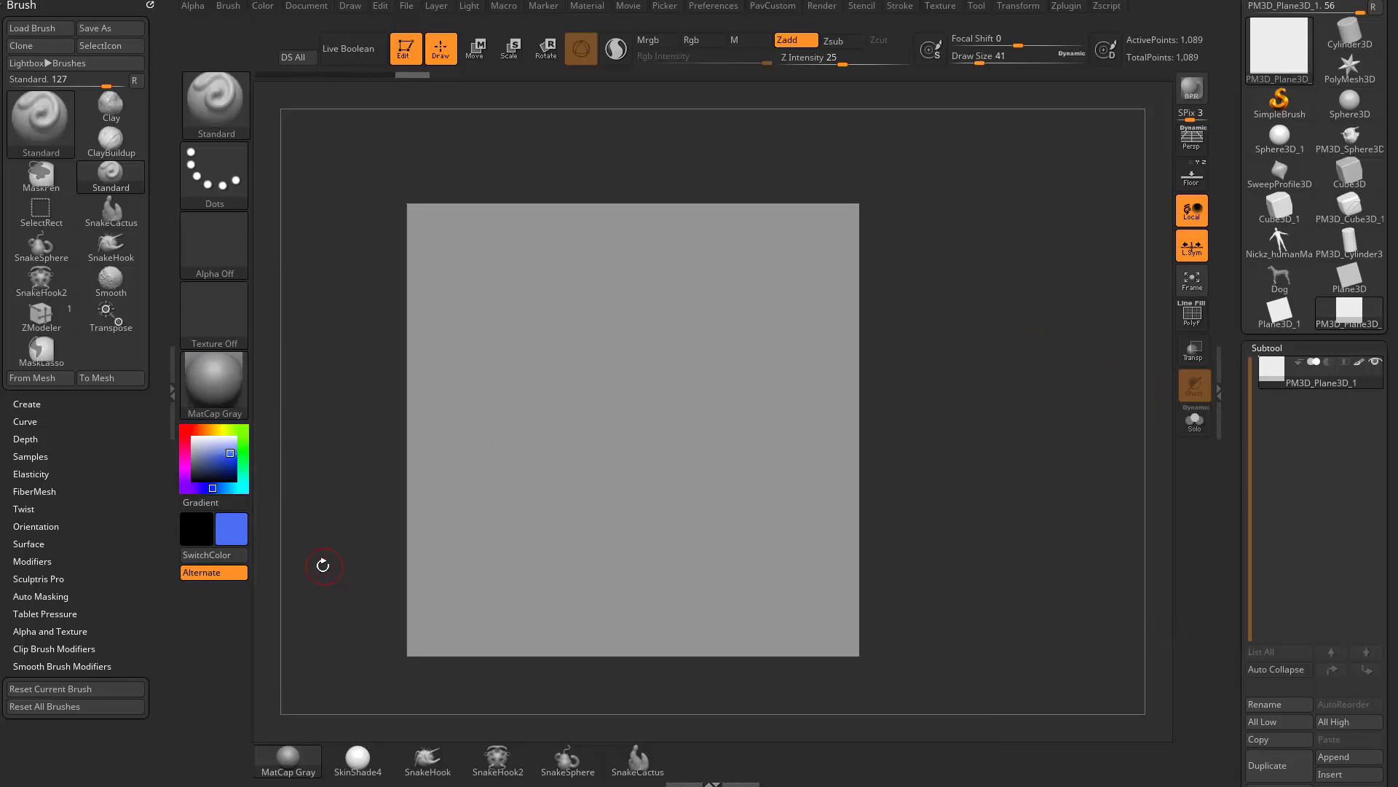
Choose a deeper, more saturated blue as the active color
mouse_move(219, 487)
mouse_down()
mouse_move(243, 474)
mouse_move(209, 488)
mouse_up()
drag(219, 474, 232, 462)
drag(1024, 317, 986, 382)
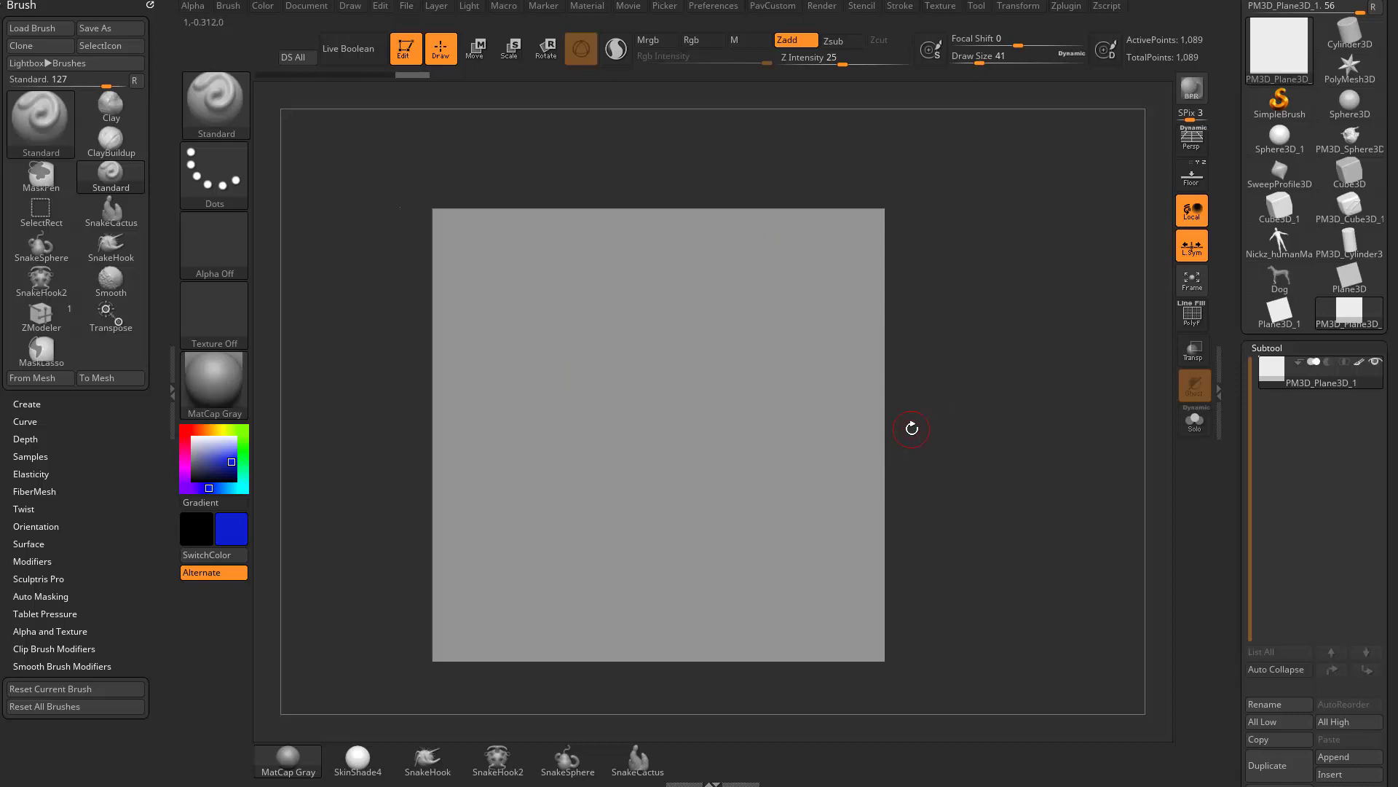
Try a curving Standard brush stroke on the plane with Zadd on and Rgb off, and undo it
drag(940, 335, 844, 351)
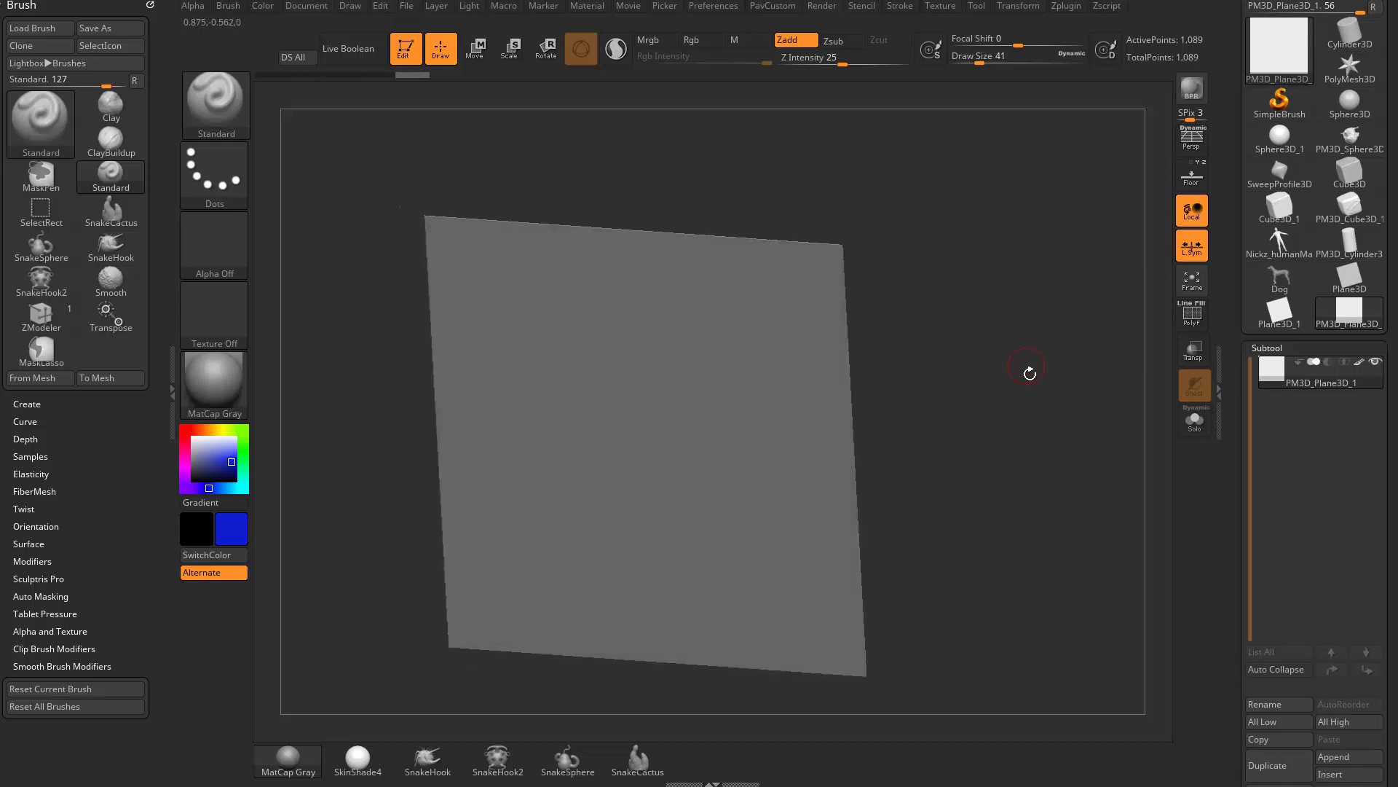
shift+drag(1006, 379, 956, 305)
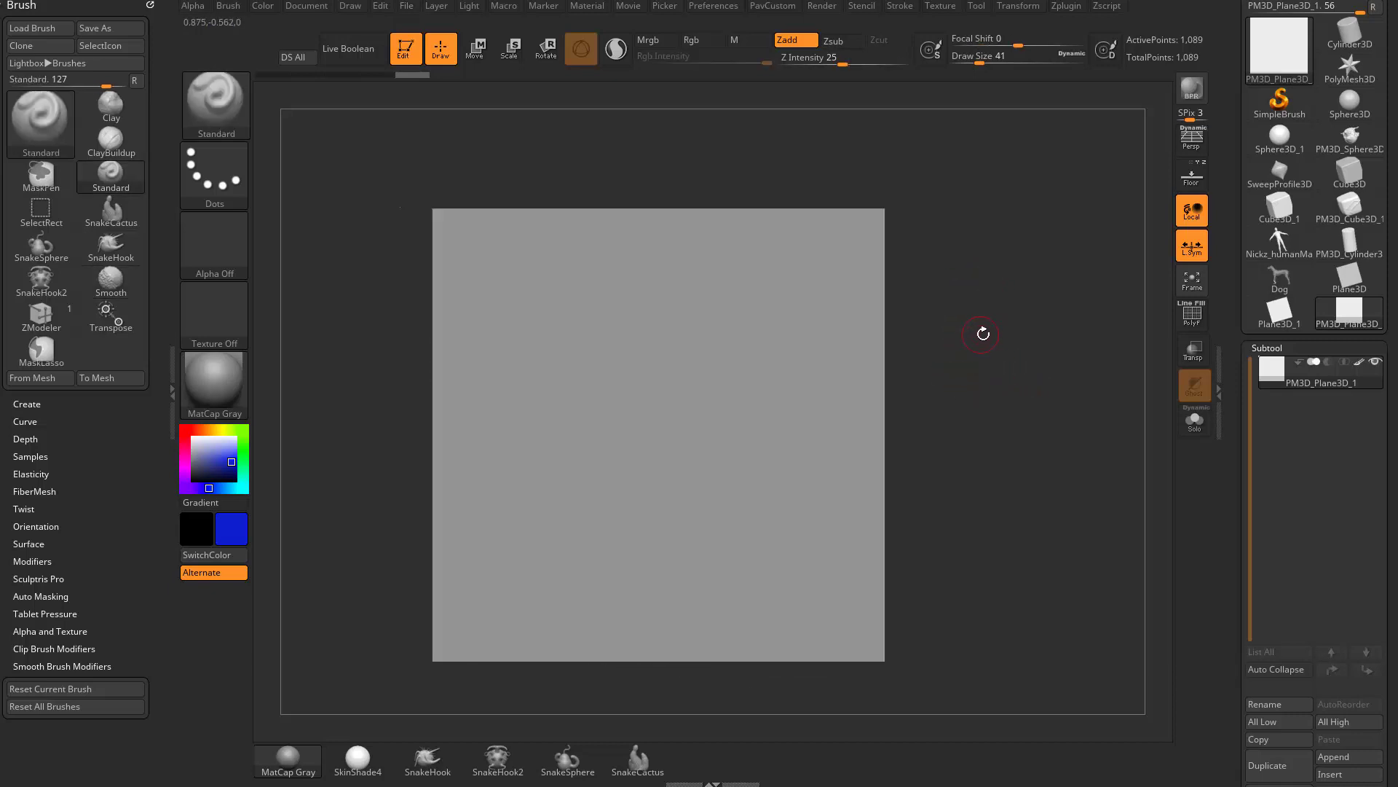
mouse_move(518, 368)
mouse_down()
mouse_move(625, 448)
mouse_move(695, 319)
mouse_move(711, 437)
mouse_move(769, 486)
mouse_up()
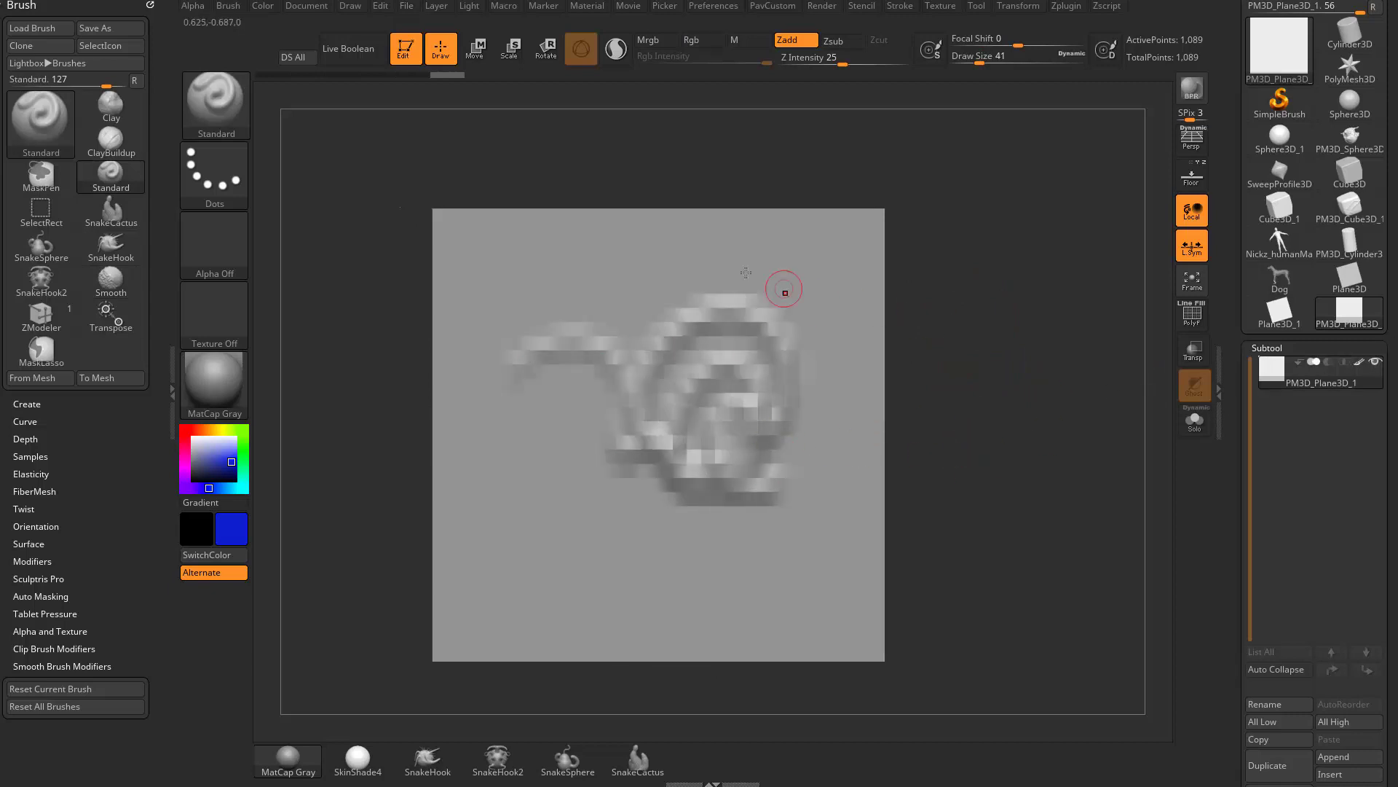
key(ctrl+z)
Enable Rgb for the Standard brush and paint two connected winding blue strokes across the plane
click(702, 40)
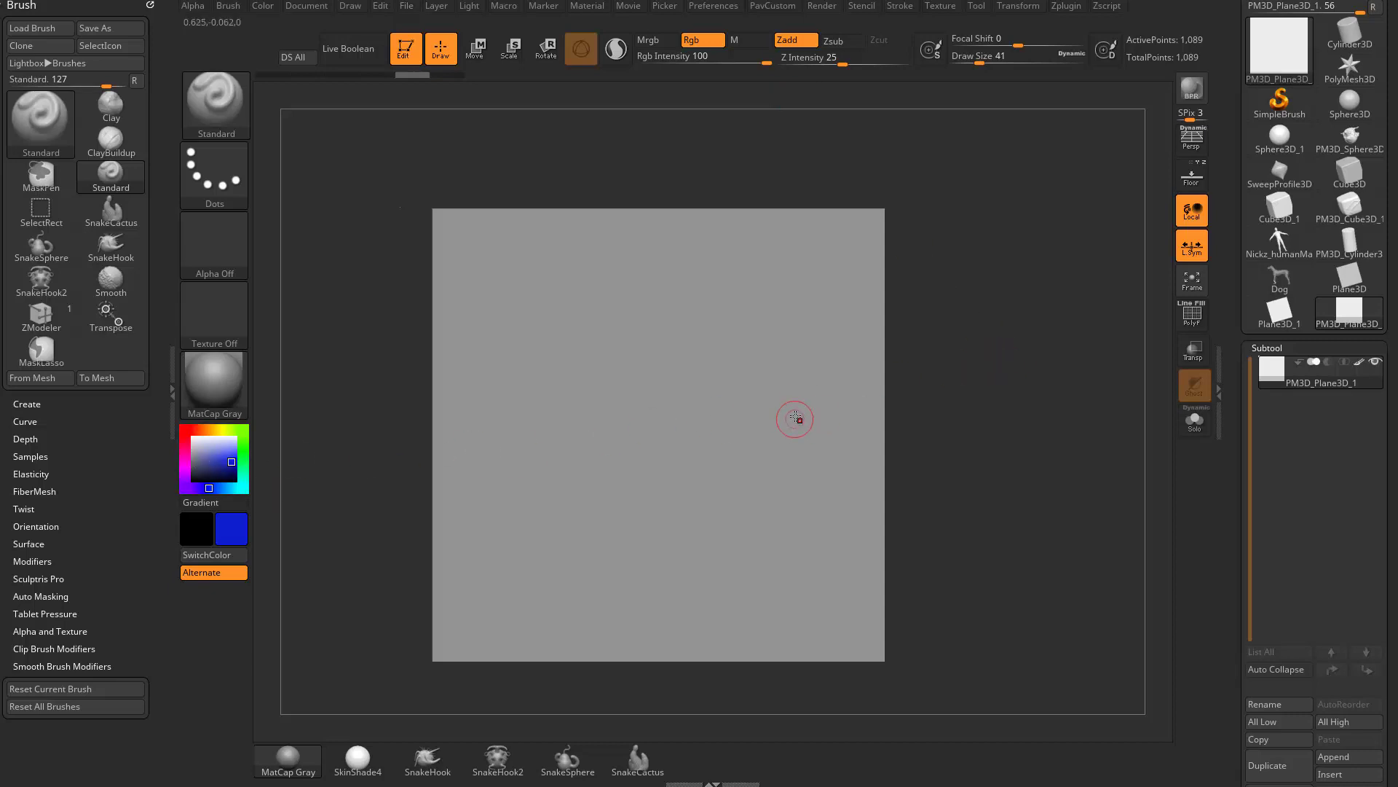
mouse_move(525, 374)
mouse_down()
mouse_move(575, 329)
mouse_move(554, 473)
mouse_move(721, 430)
mouse_move(820, 502)
mouse_up()
mouse_move(819, 454)
mouse_down()
mouse_move(645, 263)
mouse_move(526, 249)
mouse_up()
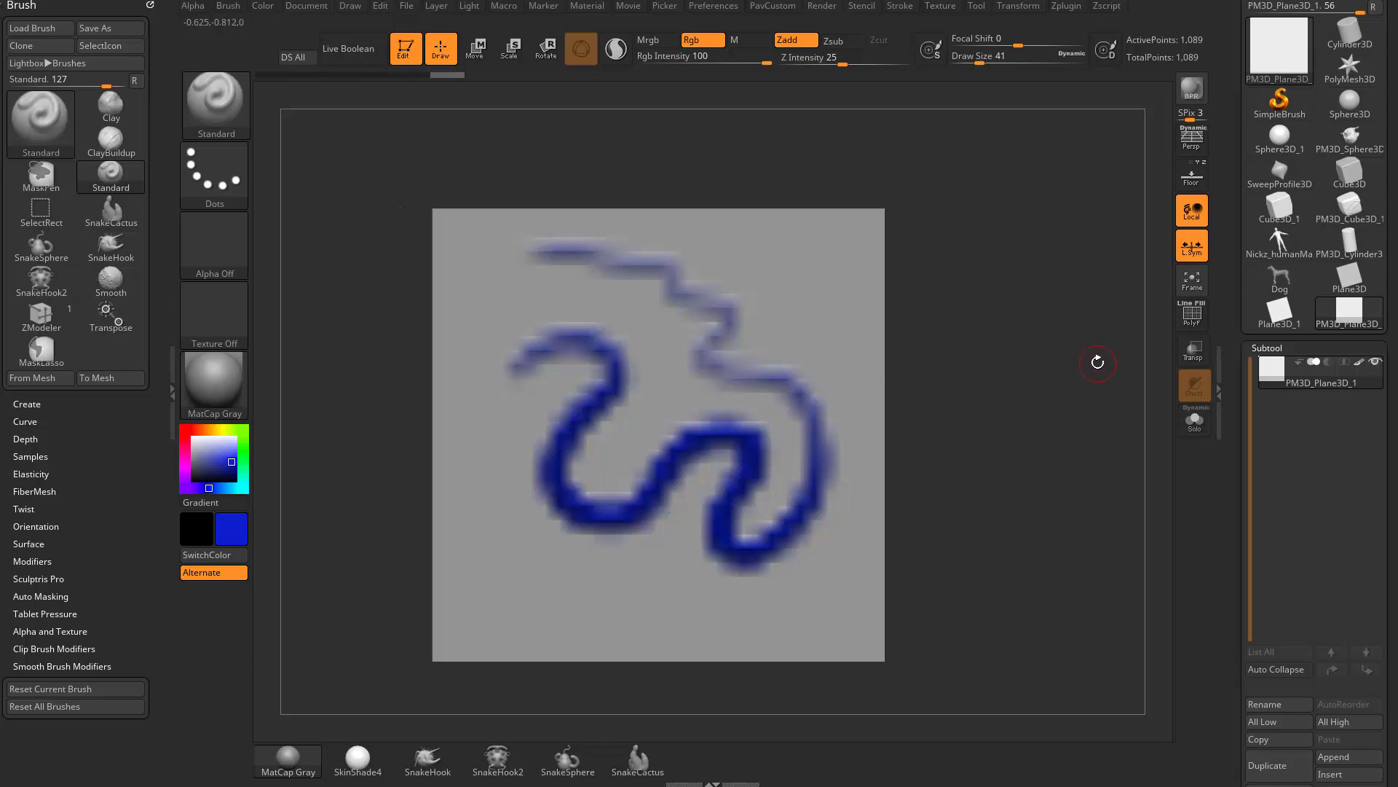
mouse_move(1089, 355)
mouse_down()
mouse_move(986, 396)
mouse_move(1046, 372)
mouse_up()
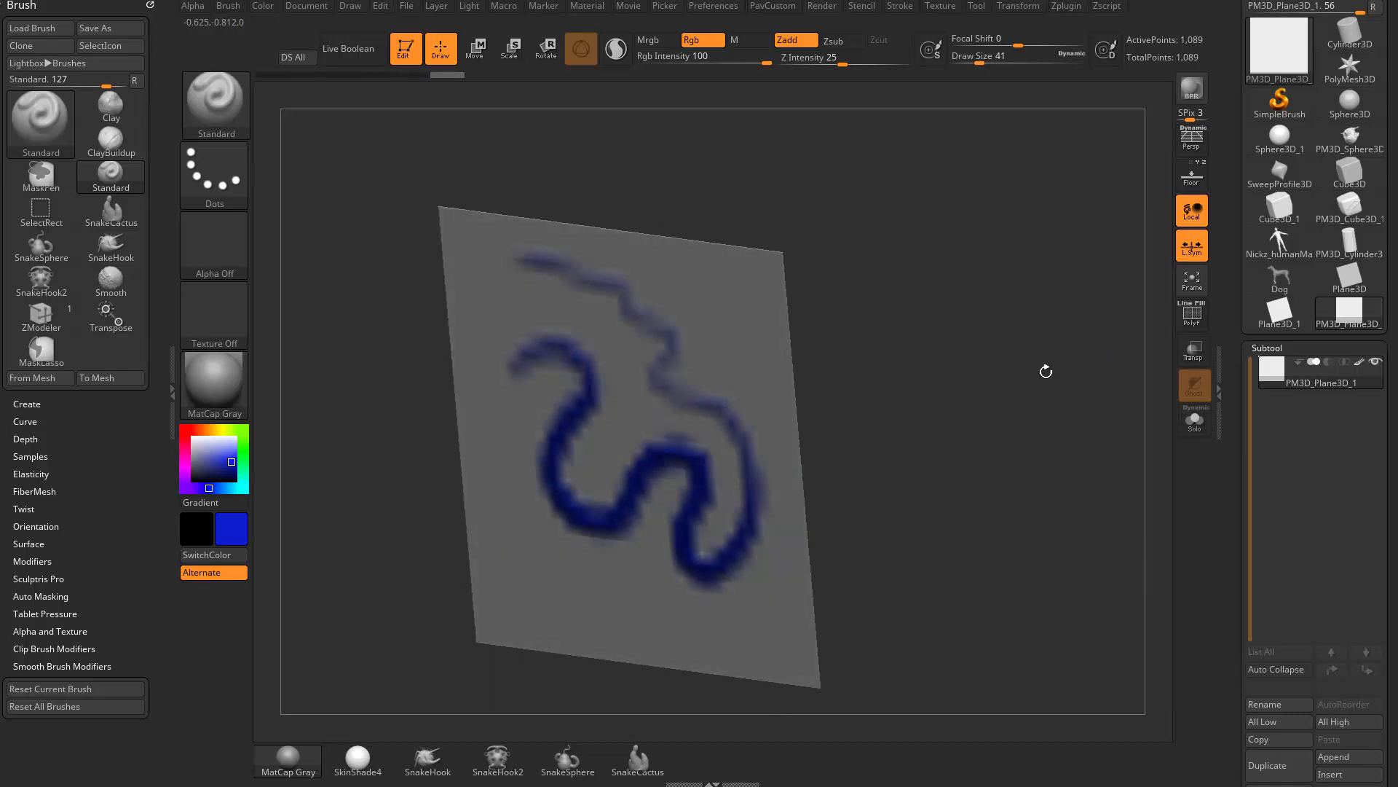
mouse_move(950, 394)
shift+mouse_down()
mouse_move(1008, 381)
mouse_move(936, 434)
shift+mouse_up()
alt+drag(302, 480, 1023, 304)
alt+drag(956, 382, 992, 378)
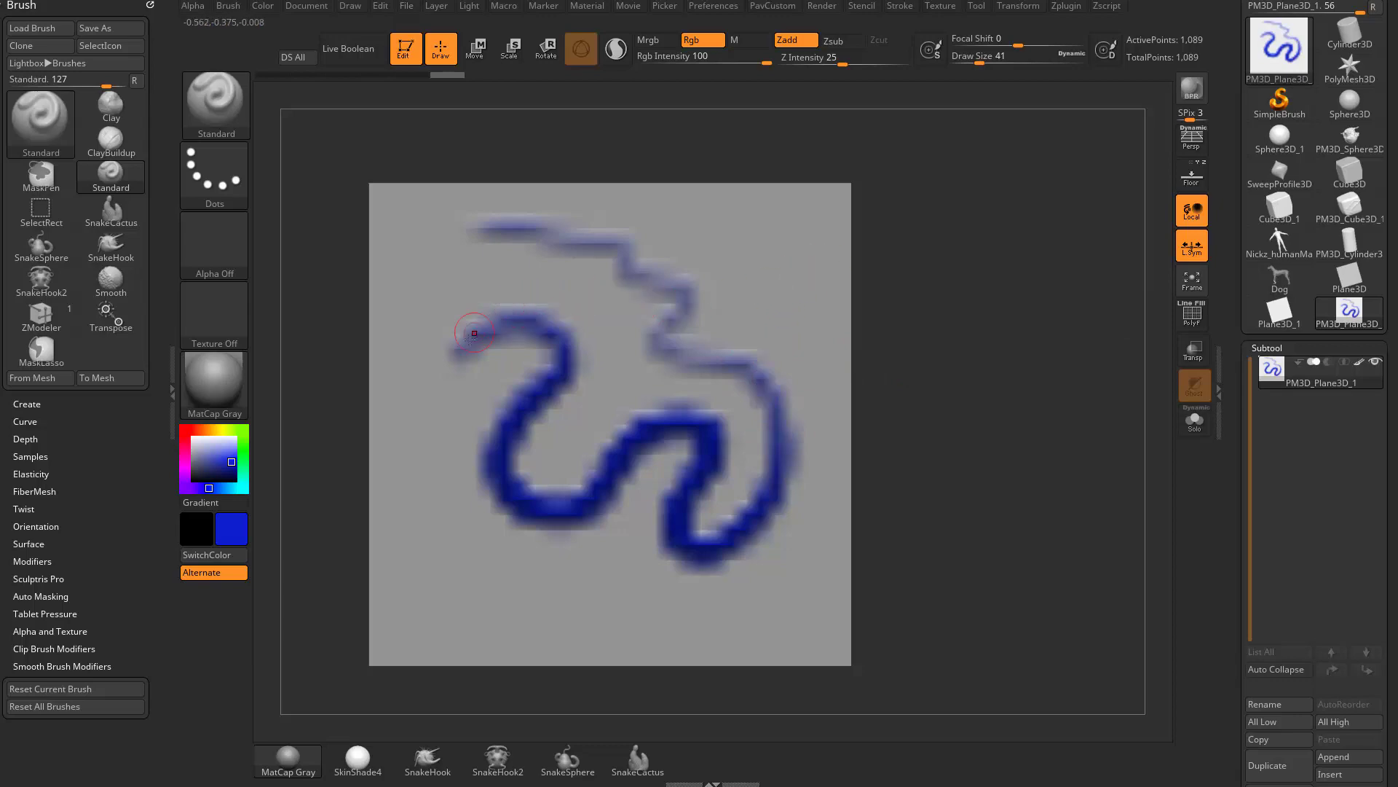
Display the plane's polyframe and paint test strokes and spots along the grid's edges and points
key(shift+f)
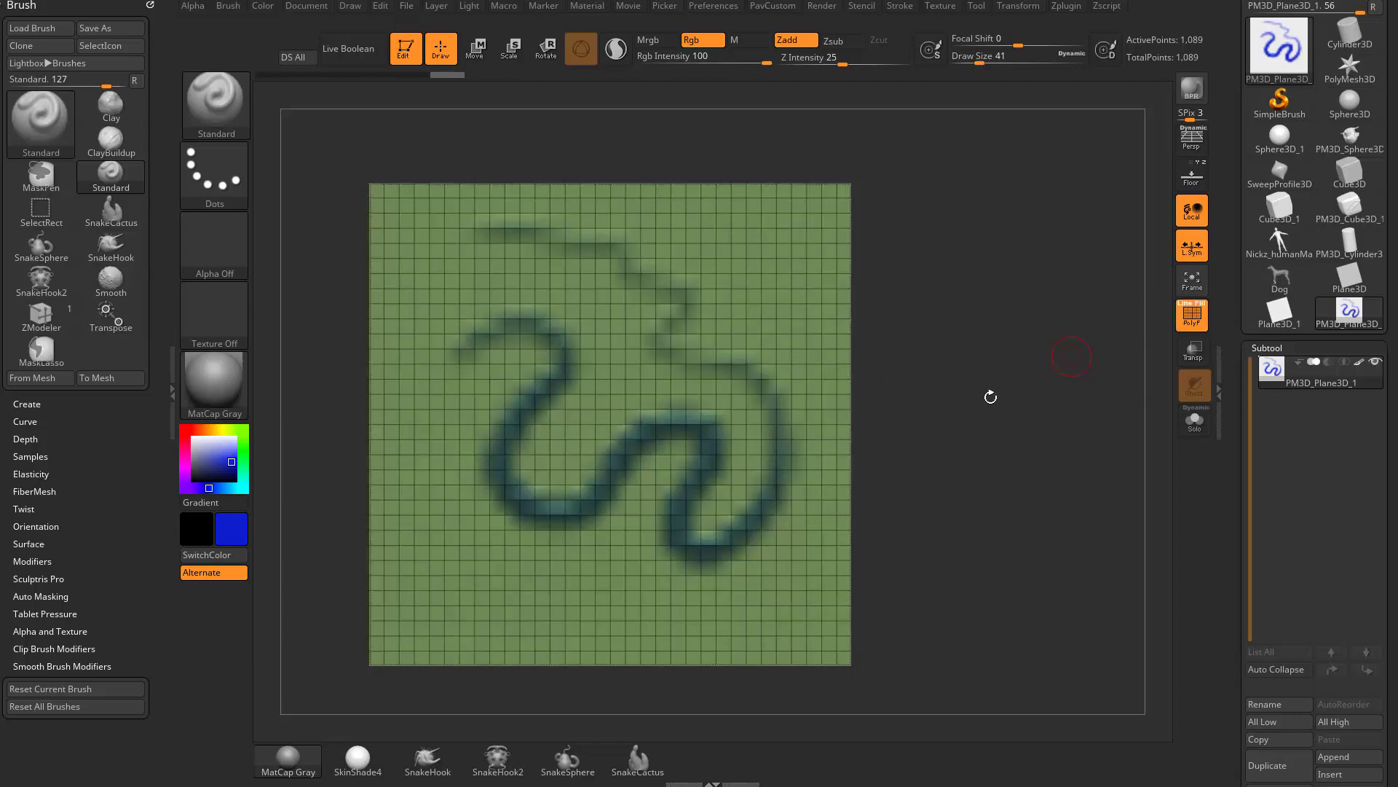
key(f)
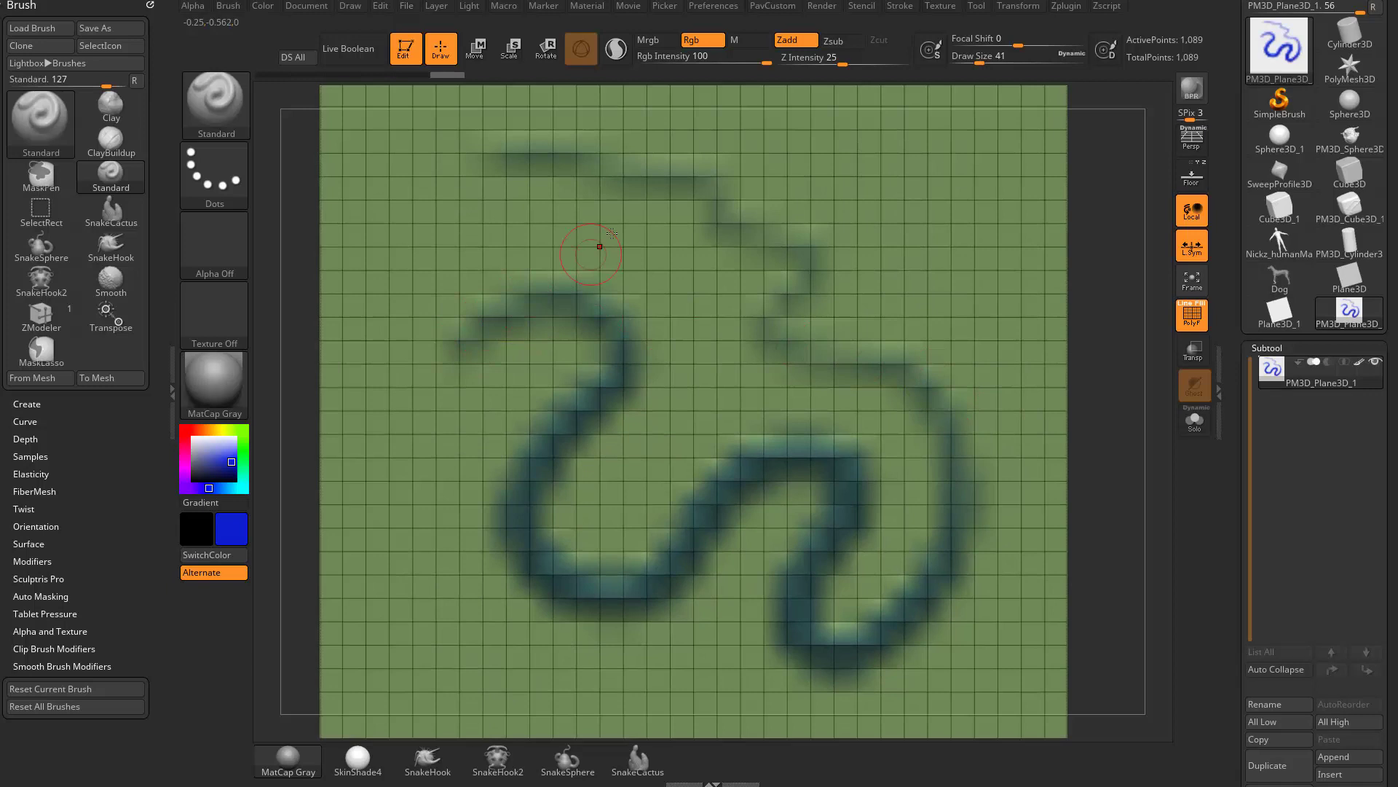
mouse_move(503, 247)
mouse_down()
mouse_move(649, 242)
mouse_move(649, 338)
mouse_move(670, 385)
mouse_move(750, 448)
mouse_up()
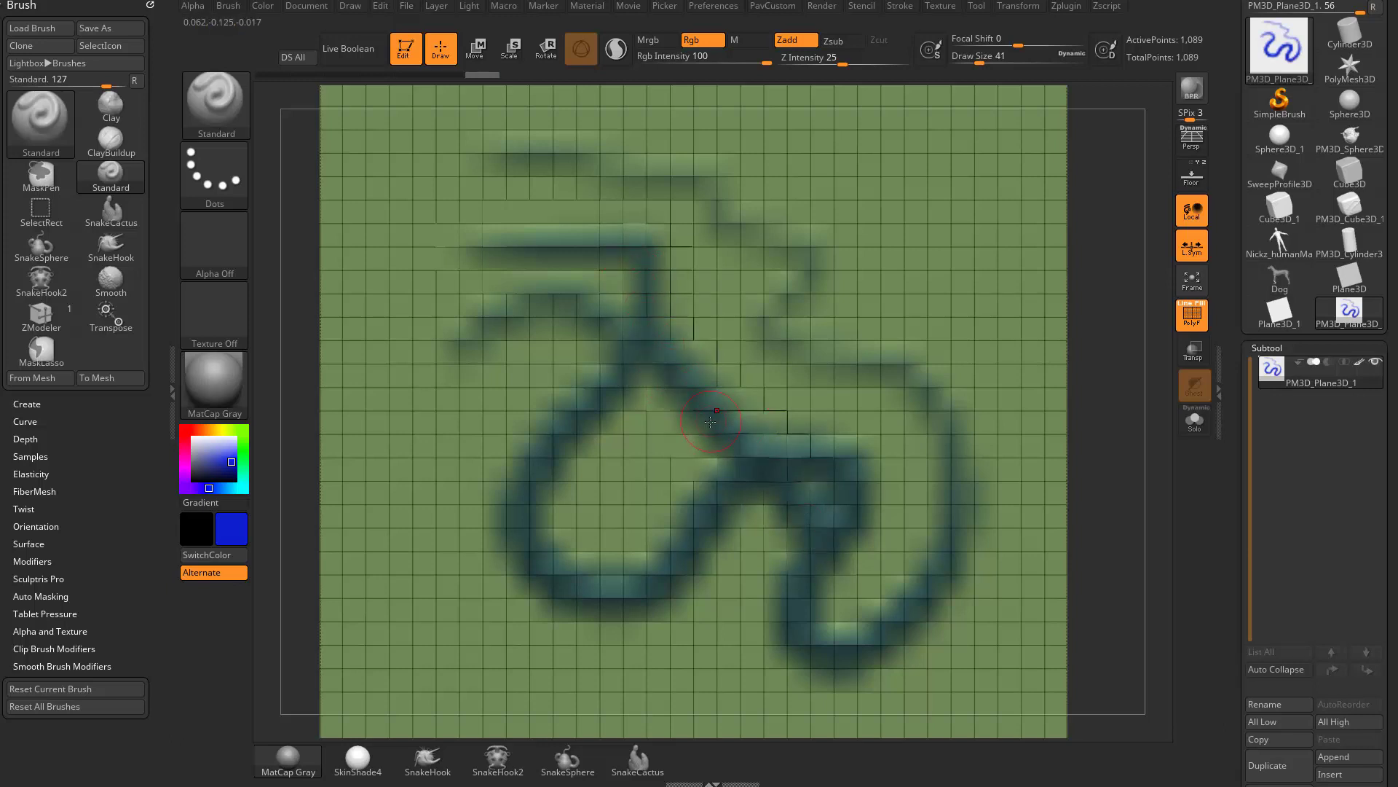
drag(811, 243, 814, 265)
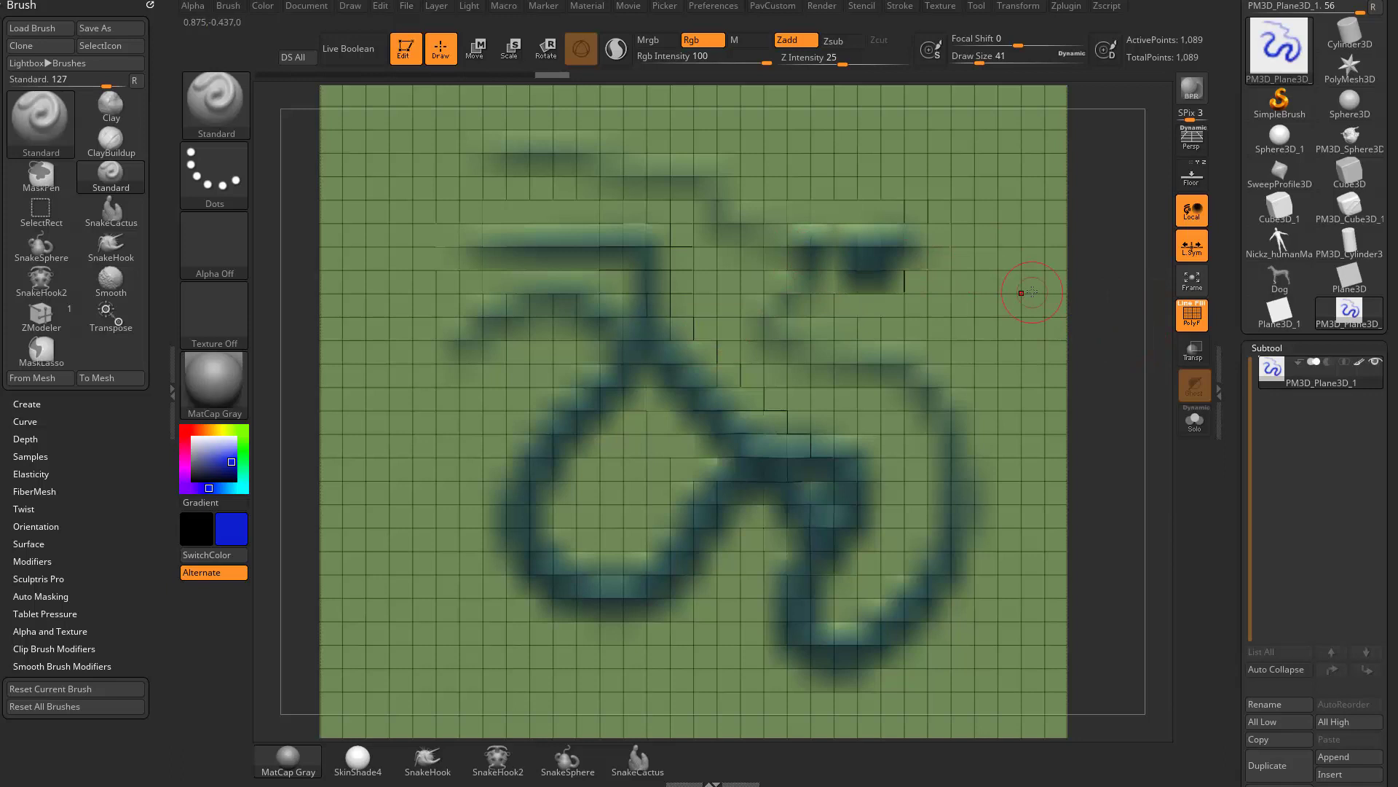
mouse_move(902, 244)
mouse_down()
mouse_move(914, 262)
mouse_move(929, 255)
mouse_move(908, 249)
mouse_up()
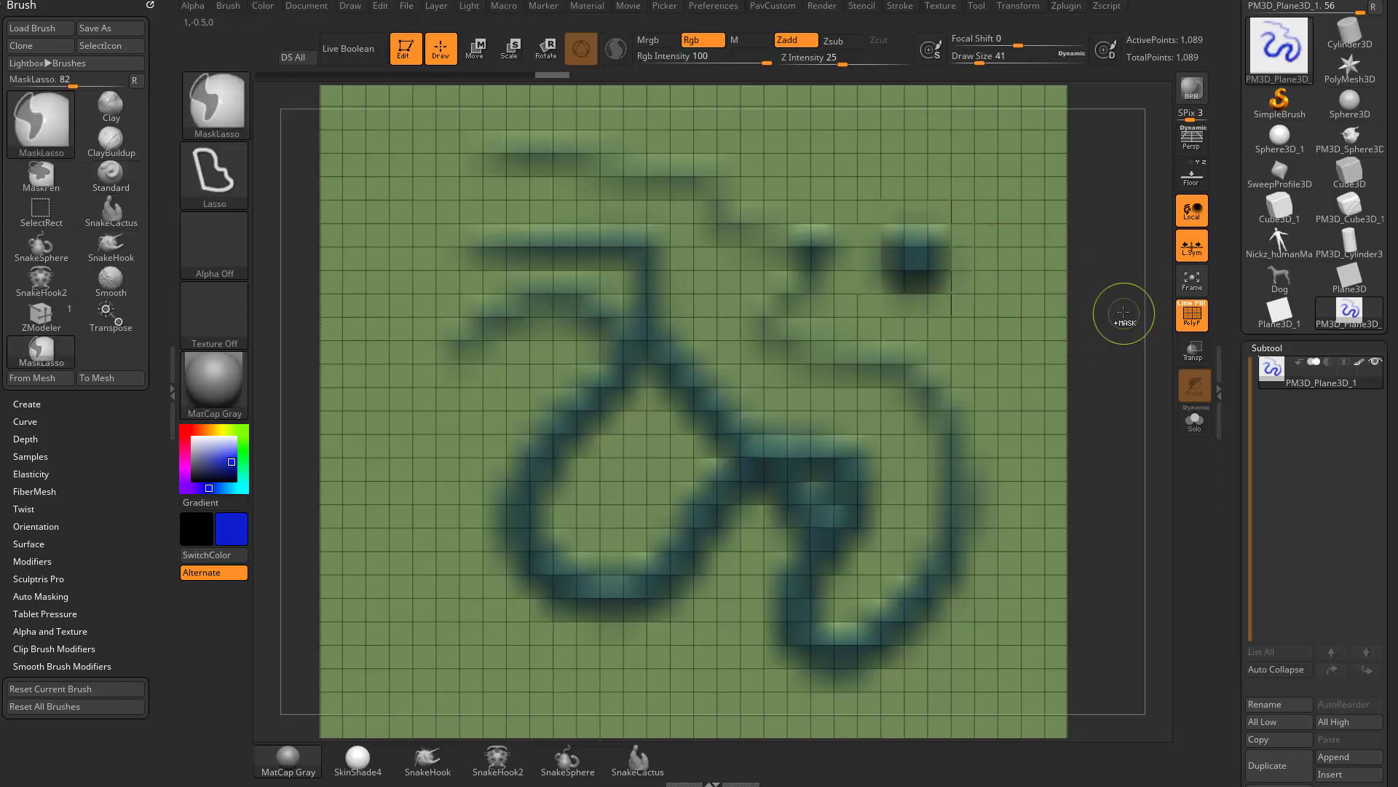
Undo the test strokes painted over the grid and turn off the polyframe
key(ctrl+z)
mouse_move(1124, 321)
alt+mouse_down()
mouse_move(1190, 296)
mouse_move(1030, 350)
mouse_move(1033, 335)
mouse_move(1058, 353)
alt+mouse_up()
click(1192, 315)
key(ctrl+z)
key(ctrl+z)
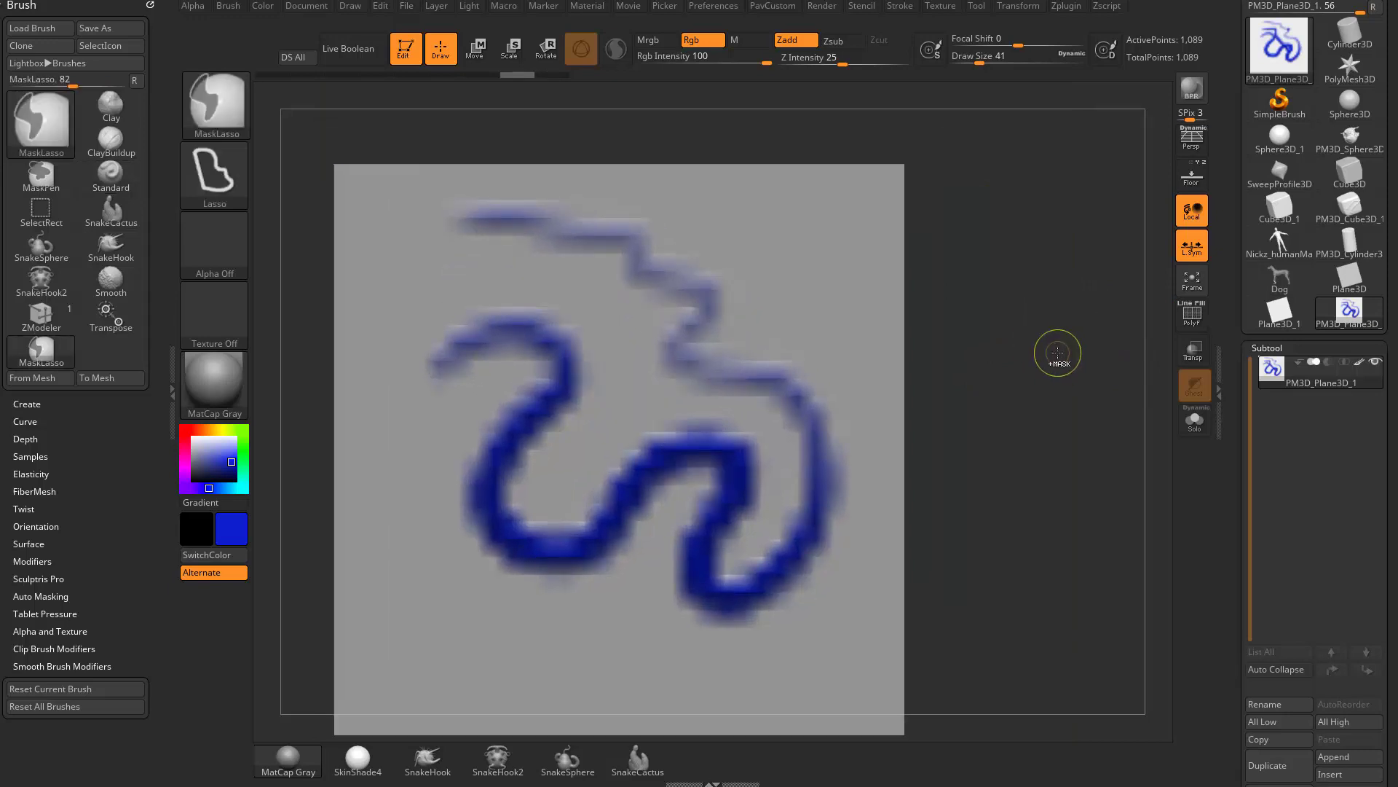
Undo the remaining winding blue strokes and turn polypaint back on for the plane
key(ctrl+z)
key(ctrl+z)
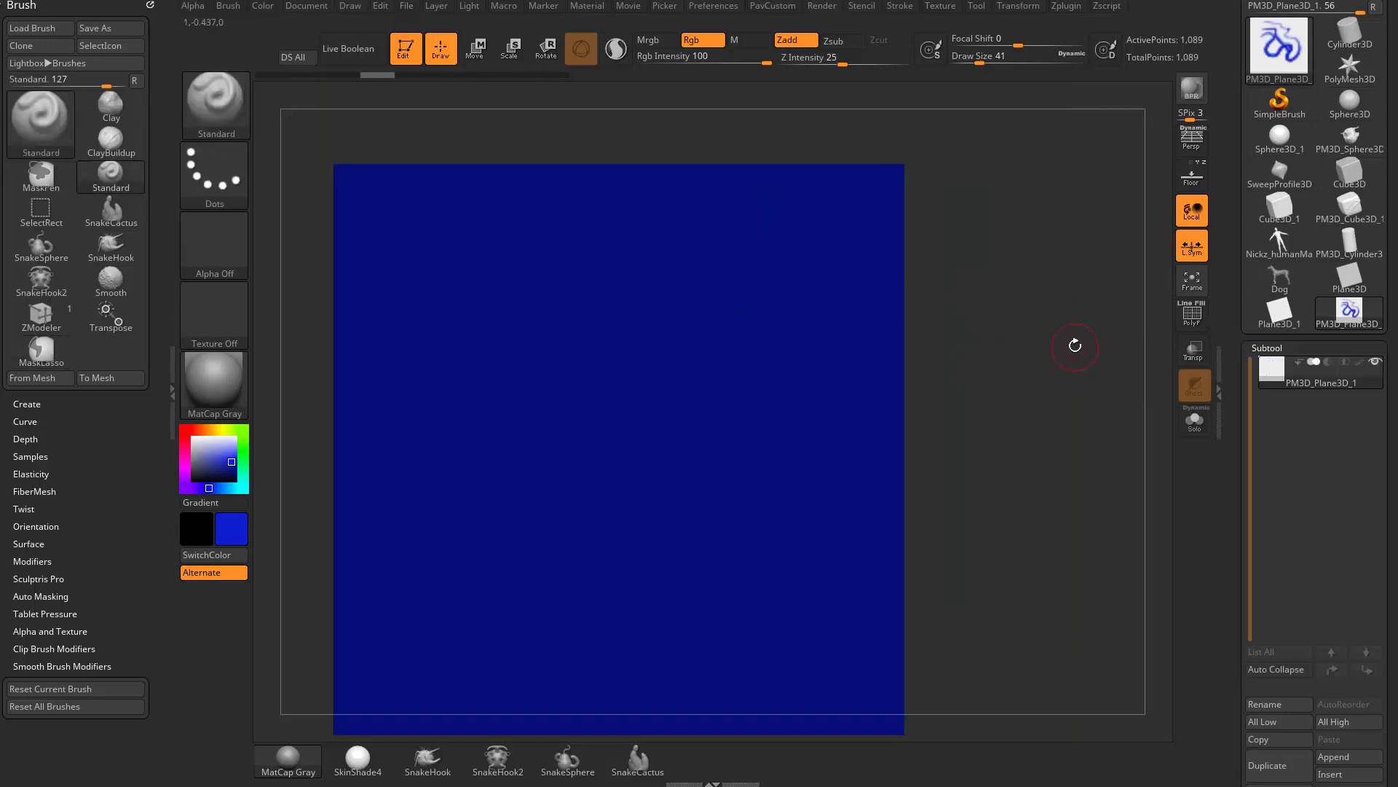
click(1359, 362)
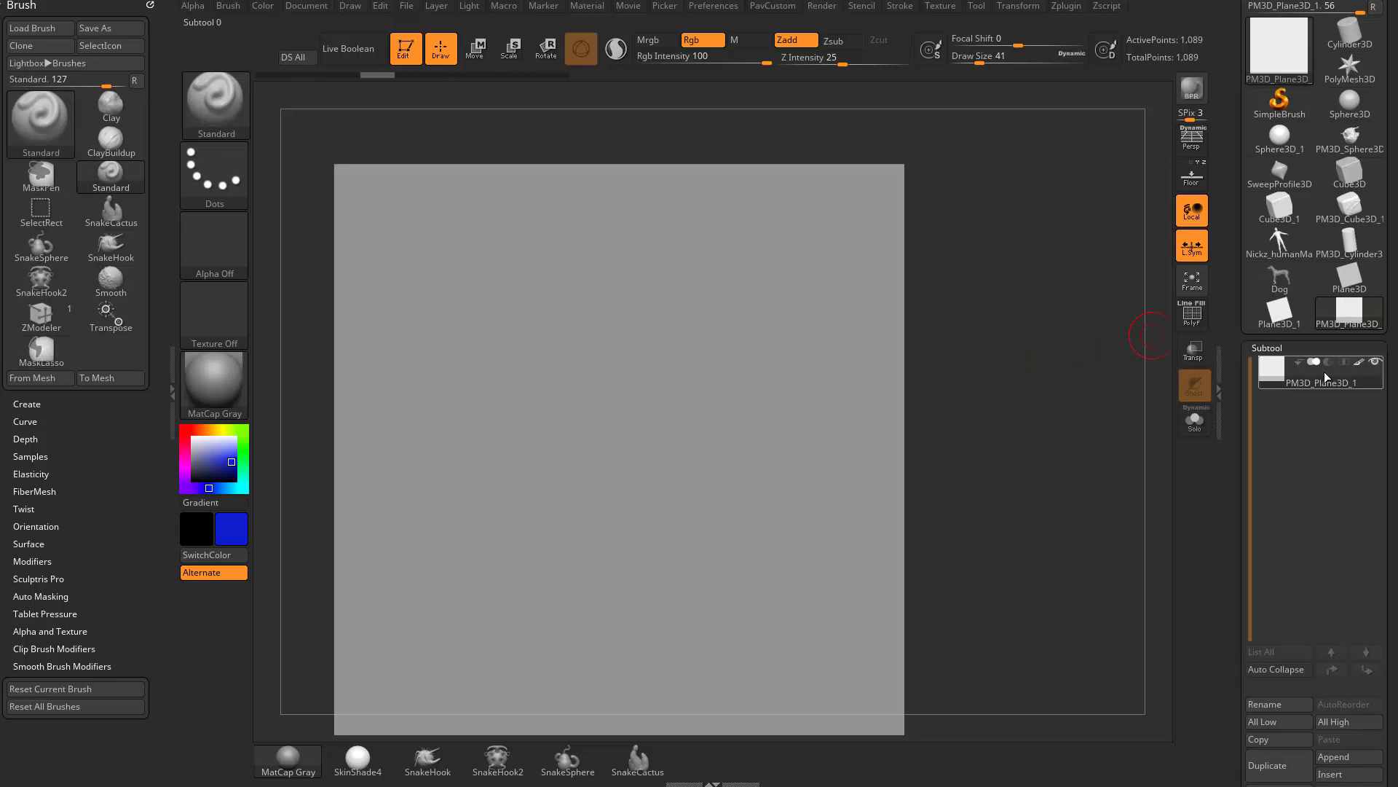
key(ctrl+shift+z)
Turn off Zadd so the brush only applies color, and set the draw size to 97
click(788, 40)
alt+drag(1070, 257, 1048, 271)
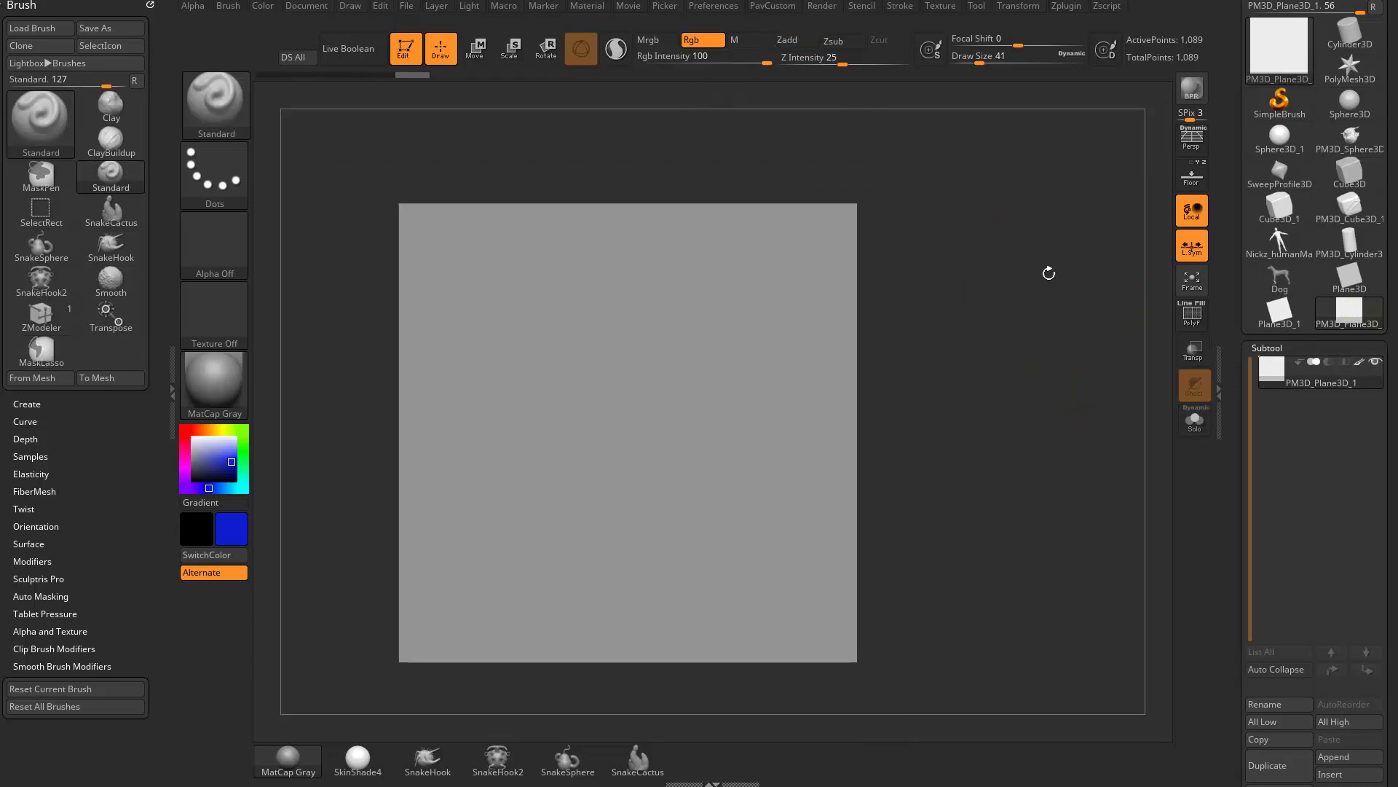
key(s)
drag(548, 331, 563, 332)
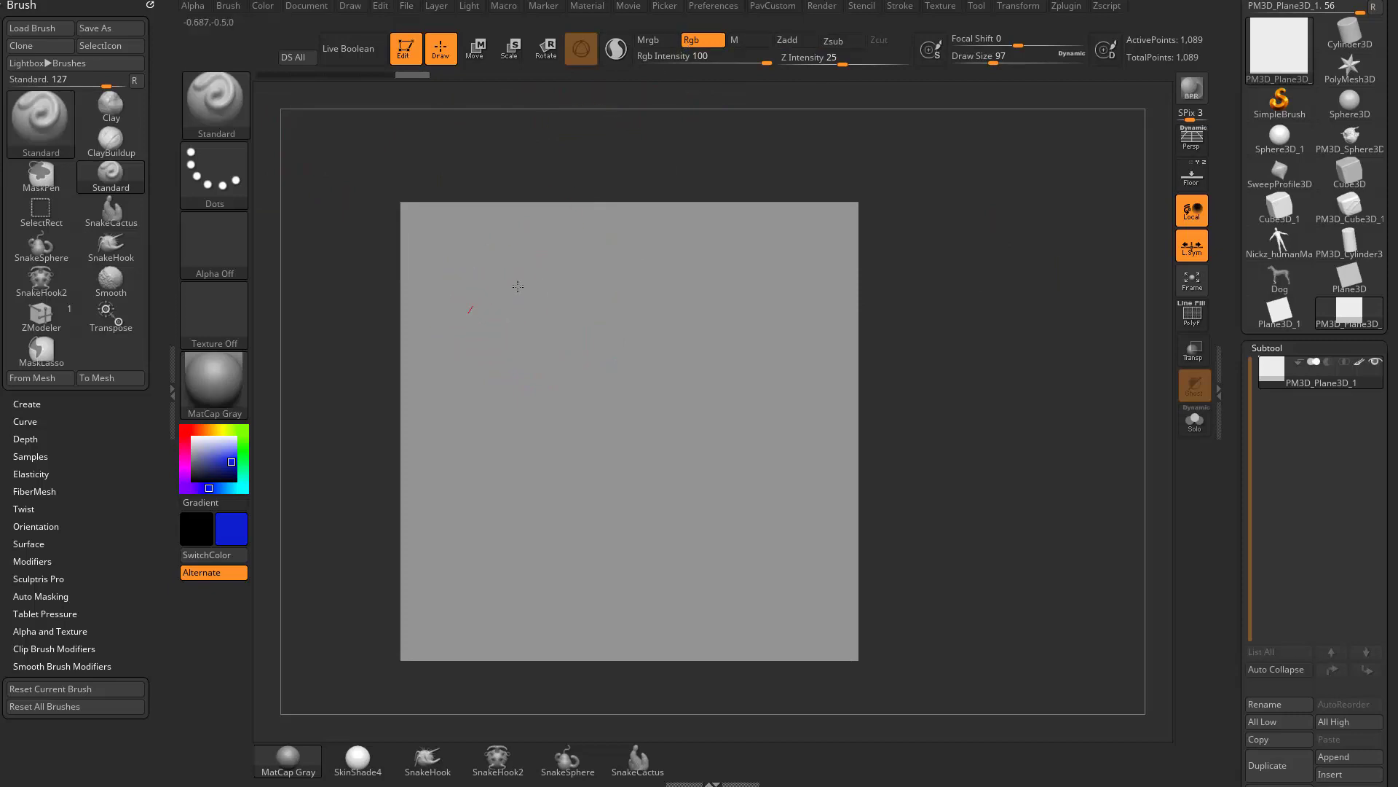
Try blue strokes on the plane at draw sizes 97 and 182, undoing each one
mouse_move(473, 291)
mouse_down()
mouse_move(648, 408)
mouse_move(808, 386)
mouse_up()
key(ctrl+z)
key(s)
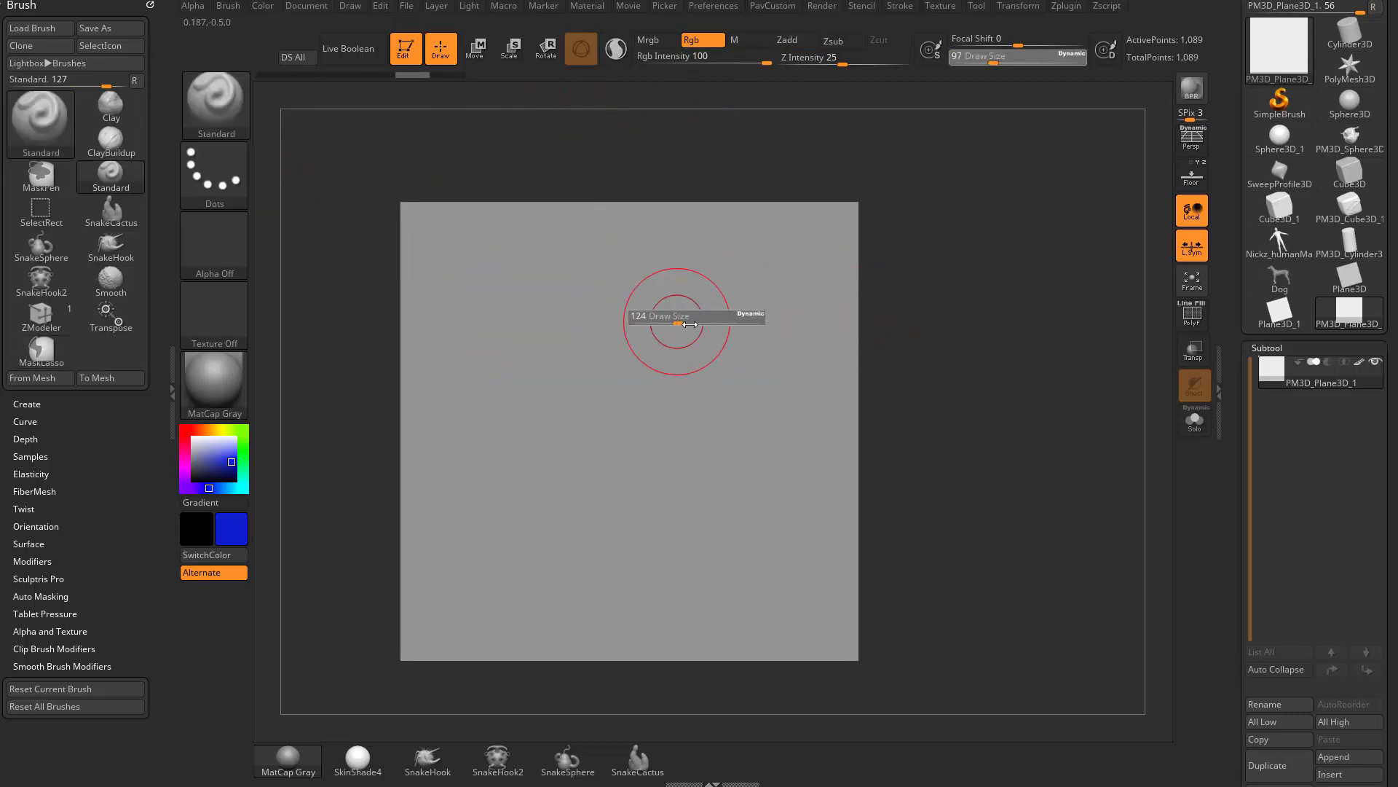
mouse_move(663, 315)
mouse_down()
mouse_move(692, 329)
mouse_move(611, 364)
mouse_move(510, 495)
mouse_move(641, 524)
mouse_move(823, 509)
mouse_up()
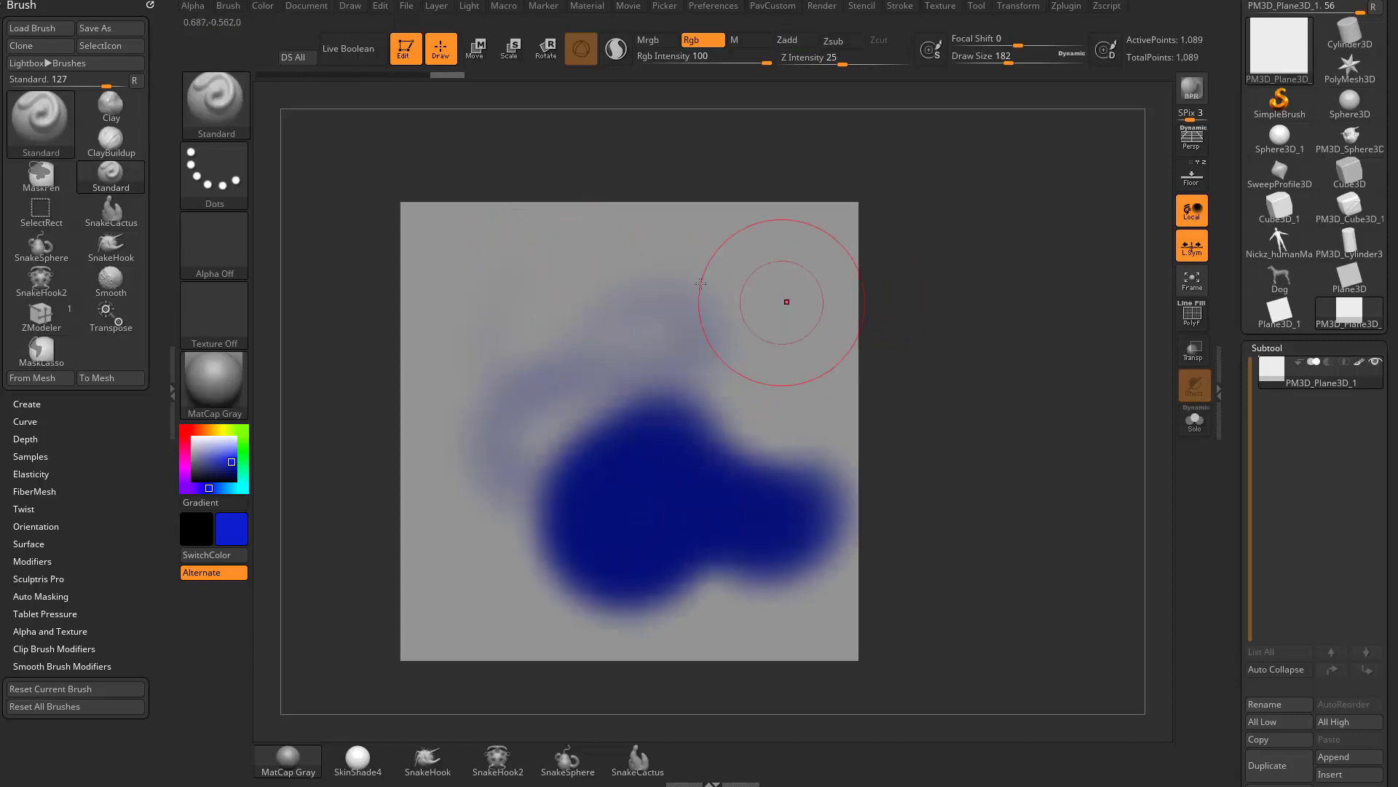
key(ctrl+z)
Reduce the draw size to 33, try winding blue strokes on the plane, and undo them
key(s)
drag(581, 323, 549, 323)
mouse_move(440, 280)
mouse_down()
mouse_move(510, 286)
mouse_move(635, 424)
mouse_move(772, 383)
mouse_up()
key(ctrl+z)
mouse_move(480, 271)
mouse_down()
mouse_move(546, 386)
mouse_move(768, 392)
mouse_up()
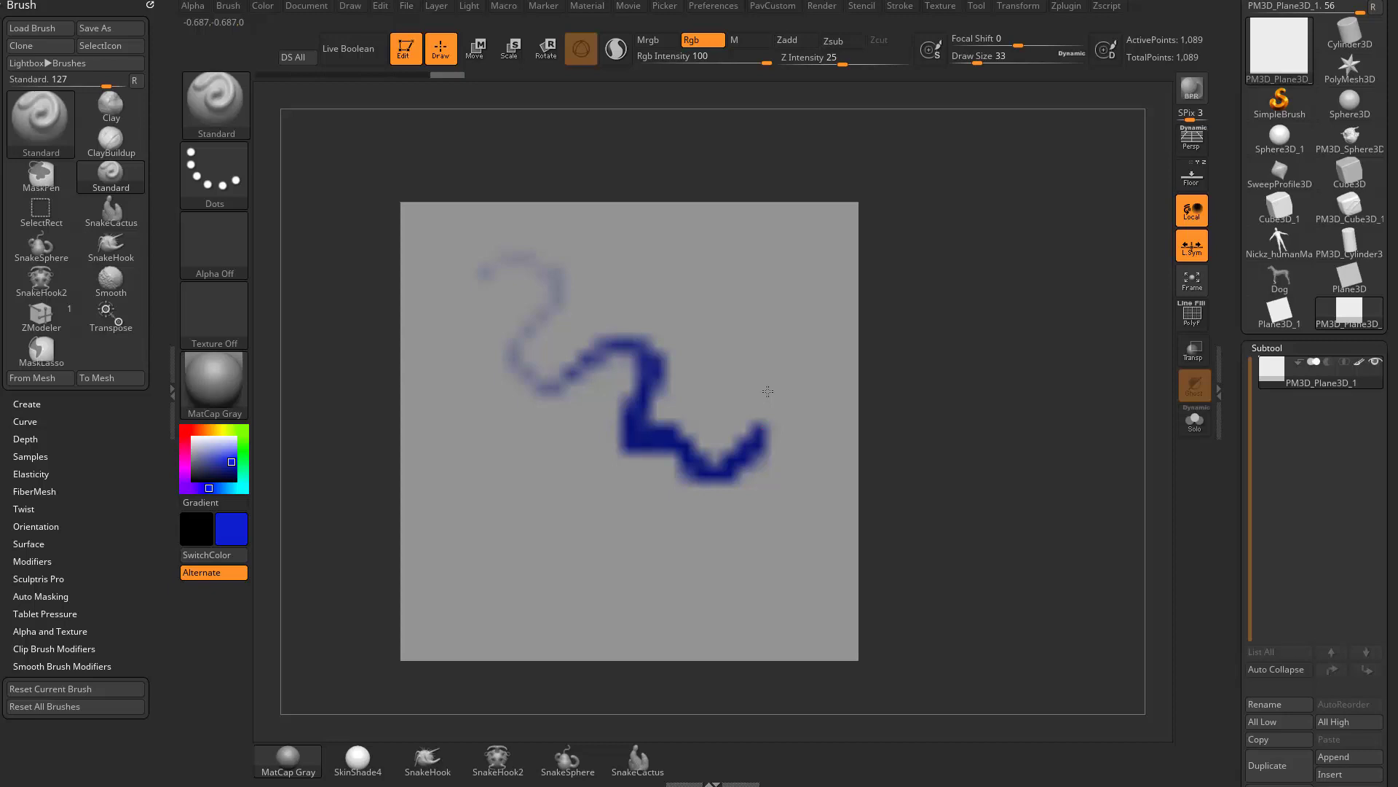
key(ctrl+z)
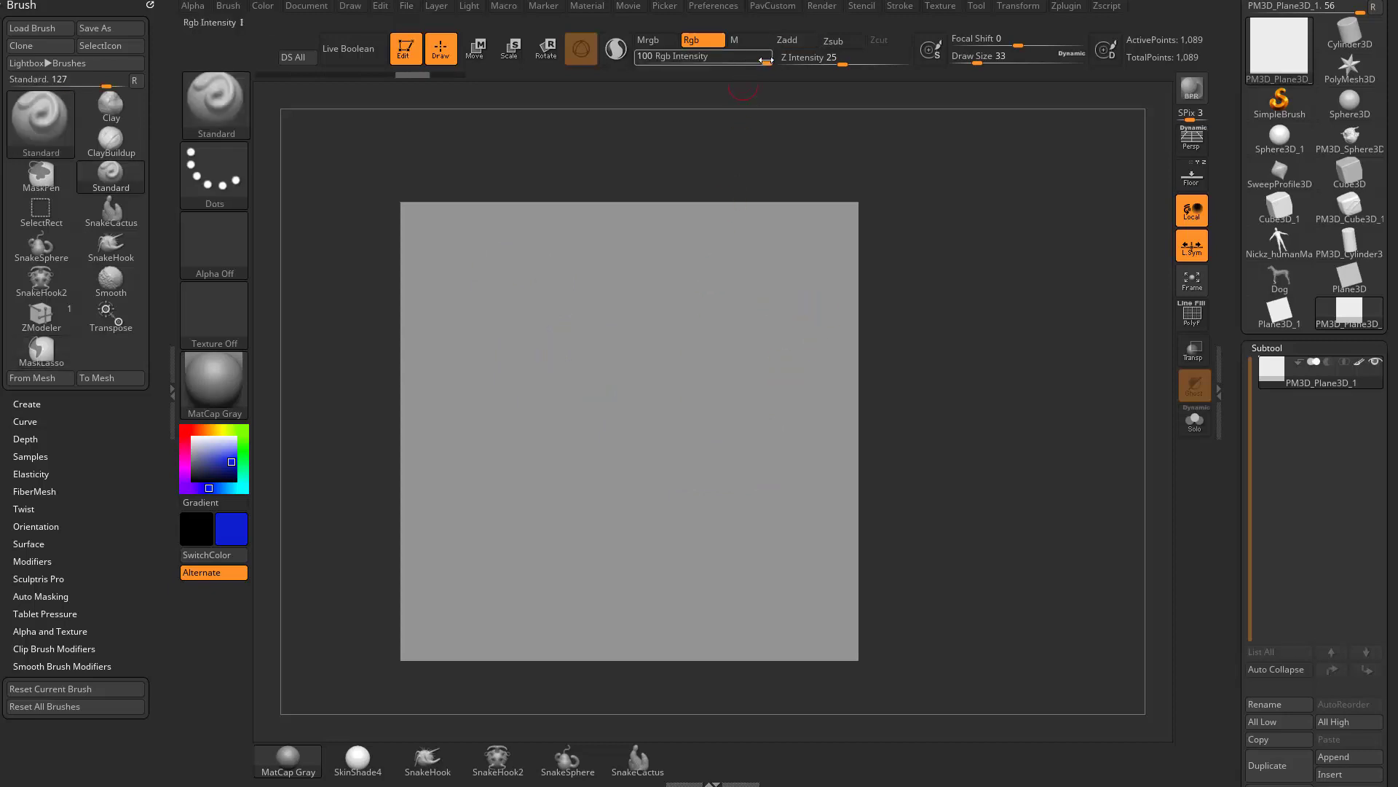
Try a blue stroke at a lower Rgb Intensity, undo it, and restore the intensity to 100
drag(767, 60, 711, 60)
mouse_move(546, 285)
mouse_down()
mouse_move(543, 400)
mouse_move(578, 455)
mouse_move(743, 422)
mouse_up()
key(ctrl+z)
drag(729, 57, 770, 58)
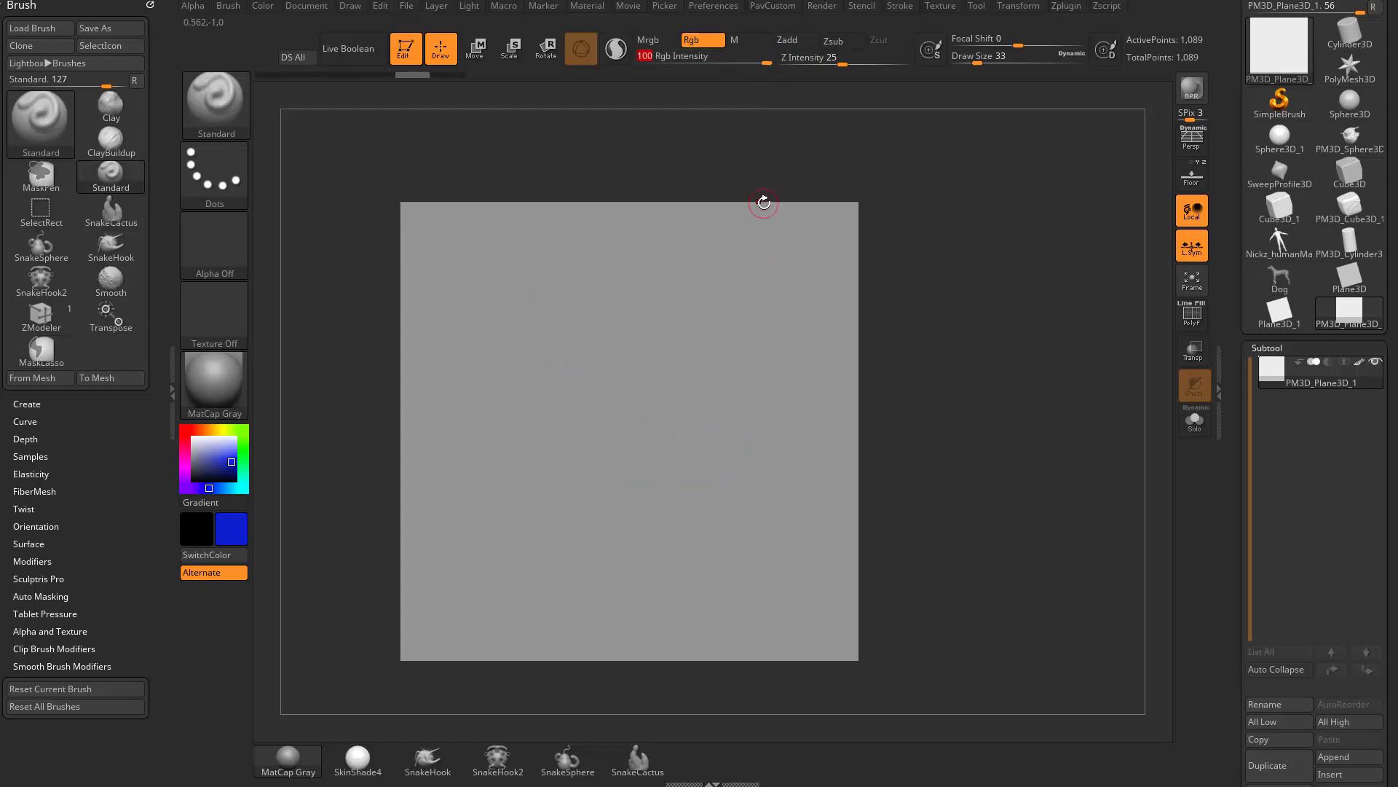
Open the plane's Geometry settings and paint a thick wavy blue stroke at draw size 71
drag(1245, 461, 1242, 233)
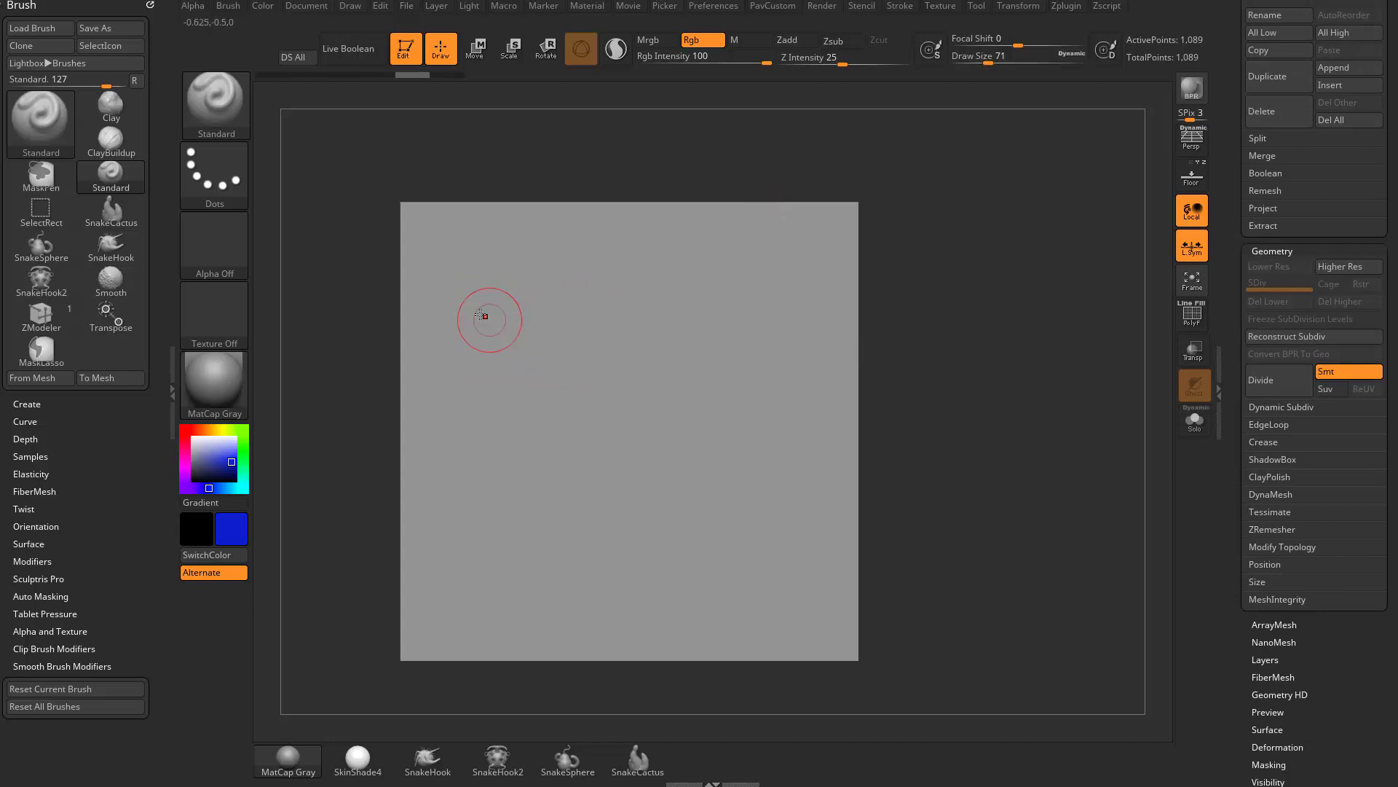
drag(461, 290, 606, 406)
drag(590, 457, 652, 550)
Divide the mesh twice up to subdivision level 3, painting a similar wavy blue stroke beside the first after each division
click(1279, 379)
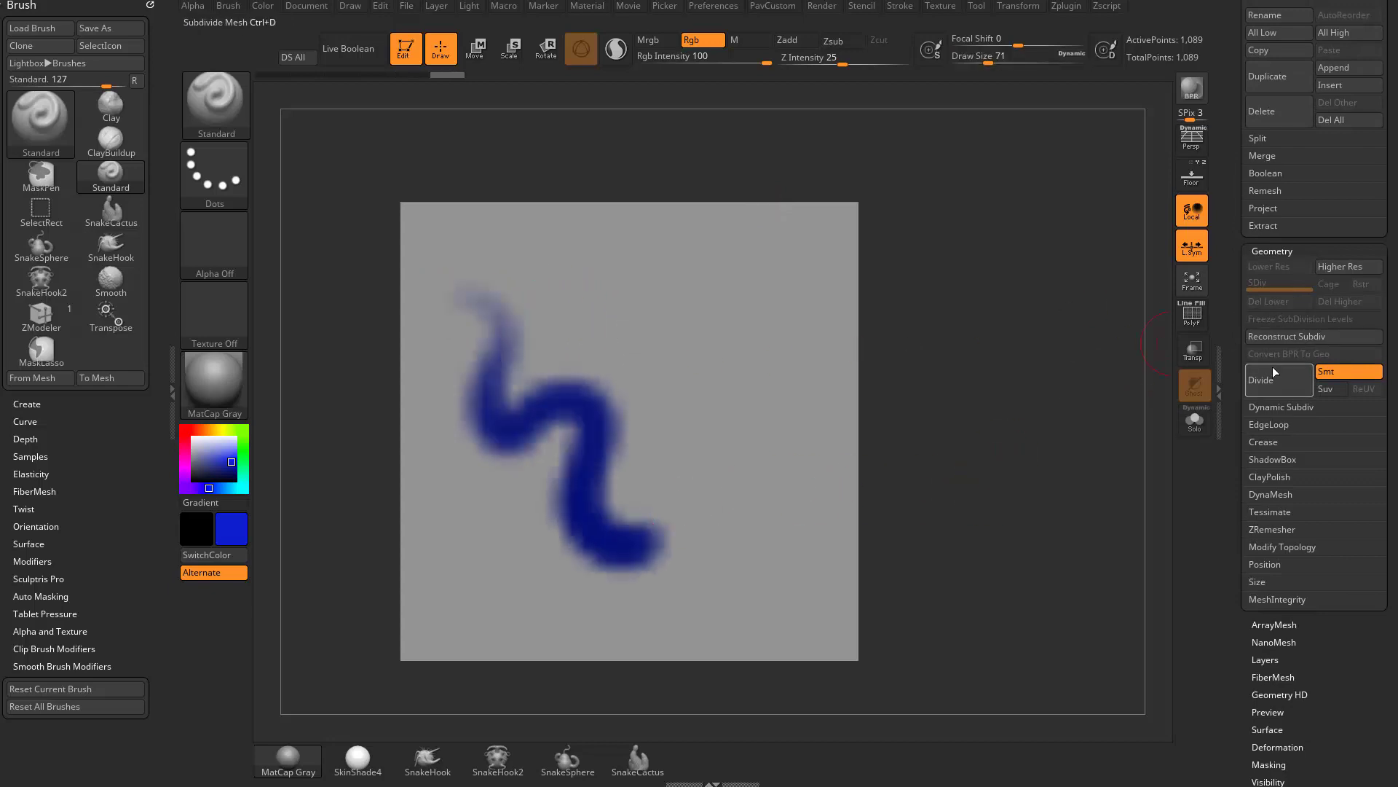
mouse_move(533, 274)
mouse_down()
mouse_move(565, 350)
mouse_move(667, 408)
mouse_move(710, 502)
mouse_up()
click(1273, 377)
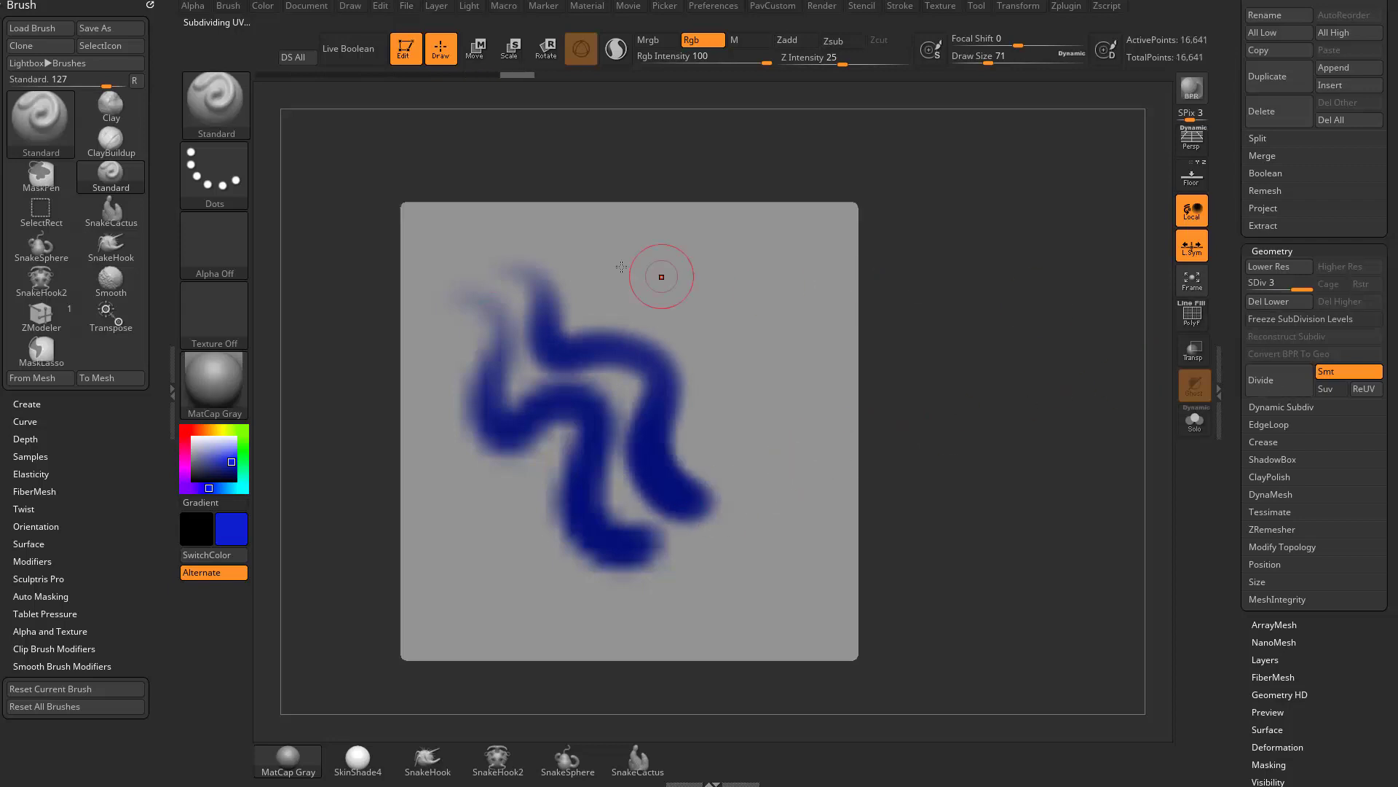
mouse_move(572, 248)
mouse_down()
mouse_move(594, 271)
mouse_move(719, 312)
mouse_move(759, 454)
mouse_up()
Reduce the draw size to 23 and paint a thin wavy blue line near the plane's upper-right corner
key(s)
drag(774, 334, 765, 332)
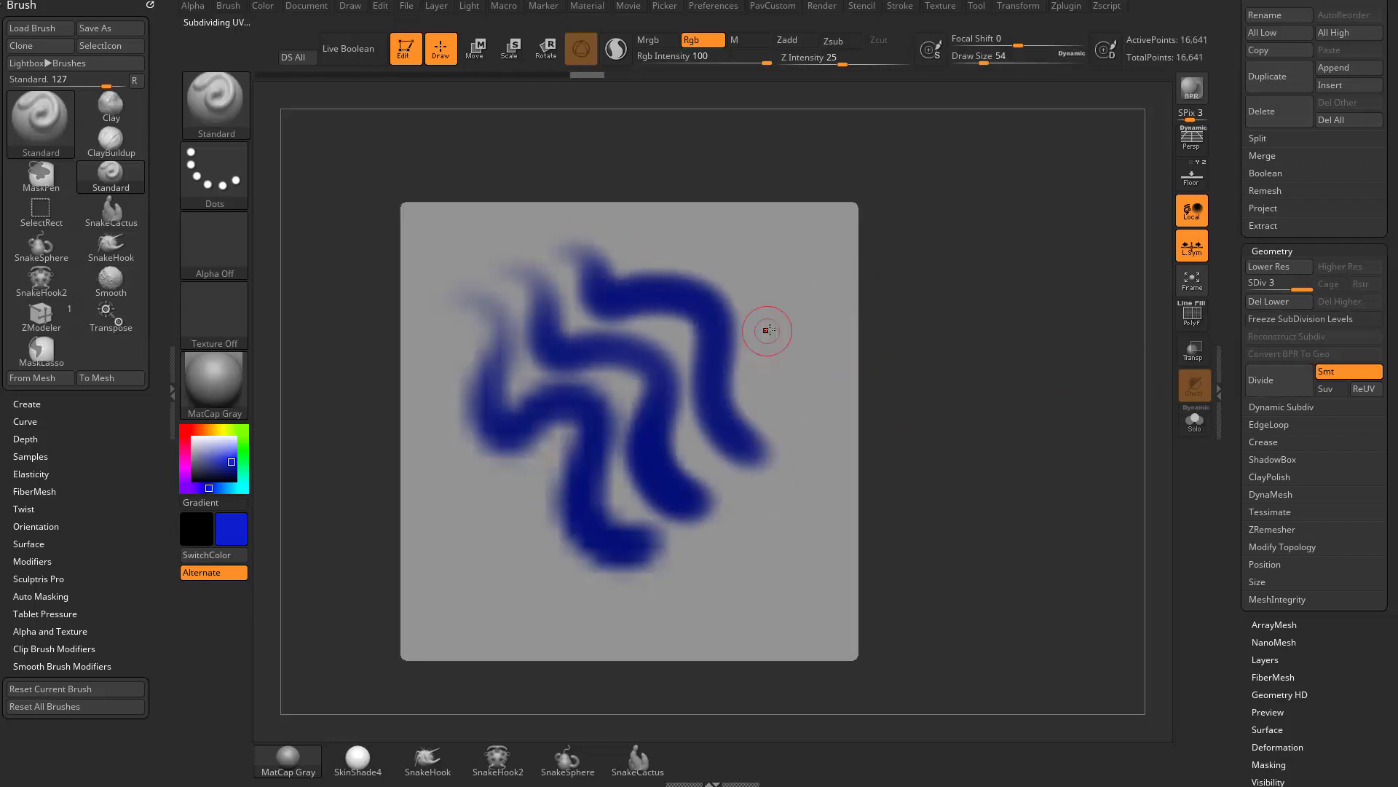
mouse_move(626, 241)
mouse_down()
mouse_move(725, 271)
mouse_move(781, 383)
mouse_up()
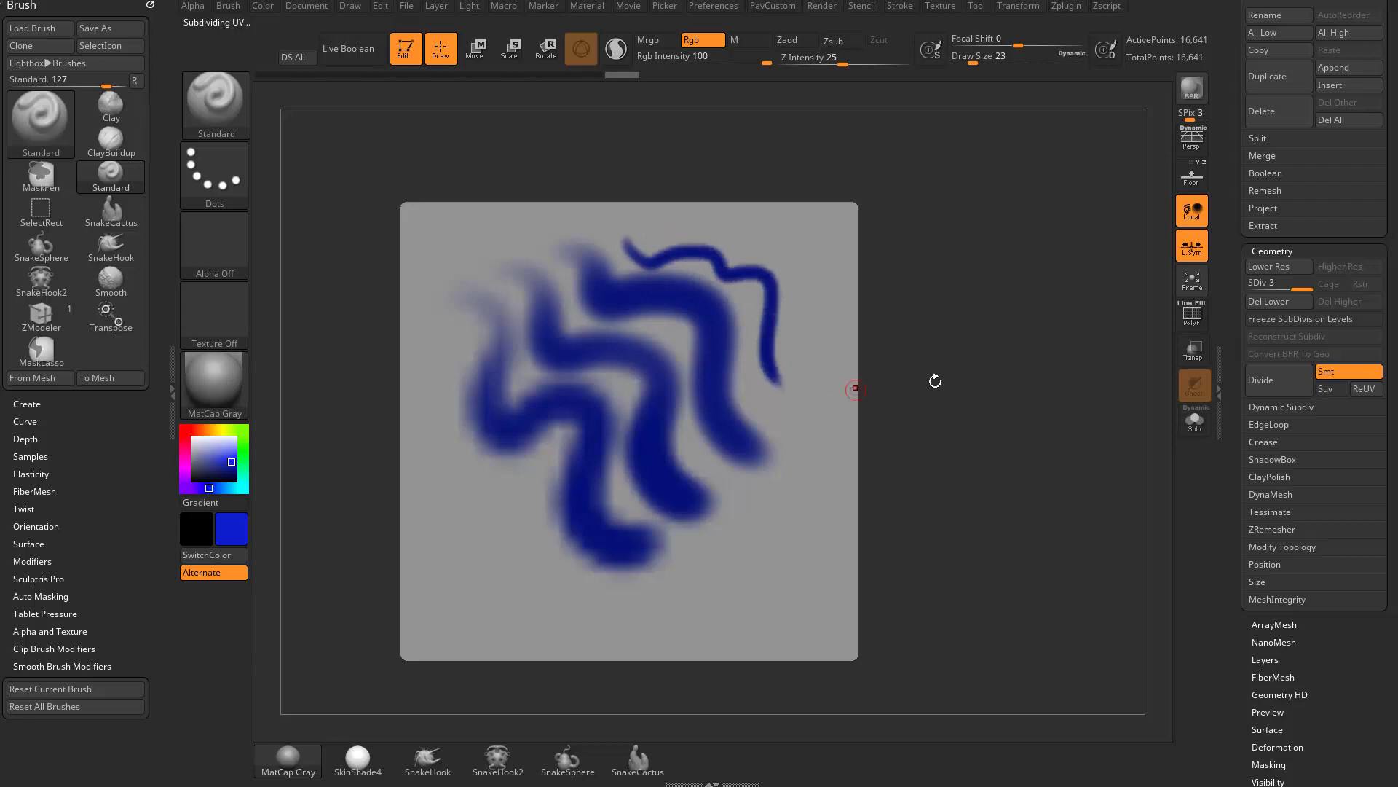
Divide the mesh up to subdivision level 5, adding thin blue lines near the upper-right corner and short ones at the left, down to draw size 14
key(ctrl+d)
mouse_move(664, 228)
mouse_down()
mouse_move(736, 244)
mouse_move(827, 313)
mouse_move(817, 361)
mouse_up()
key(ctrl+d)
key(s)
mouse_move(750, 237)
mouse_down()
mouse_move(806, 244)
mouse_move(857, 309)
mouse_up()
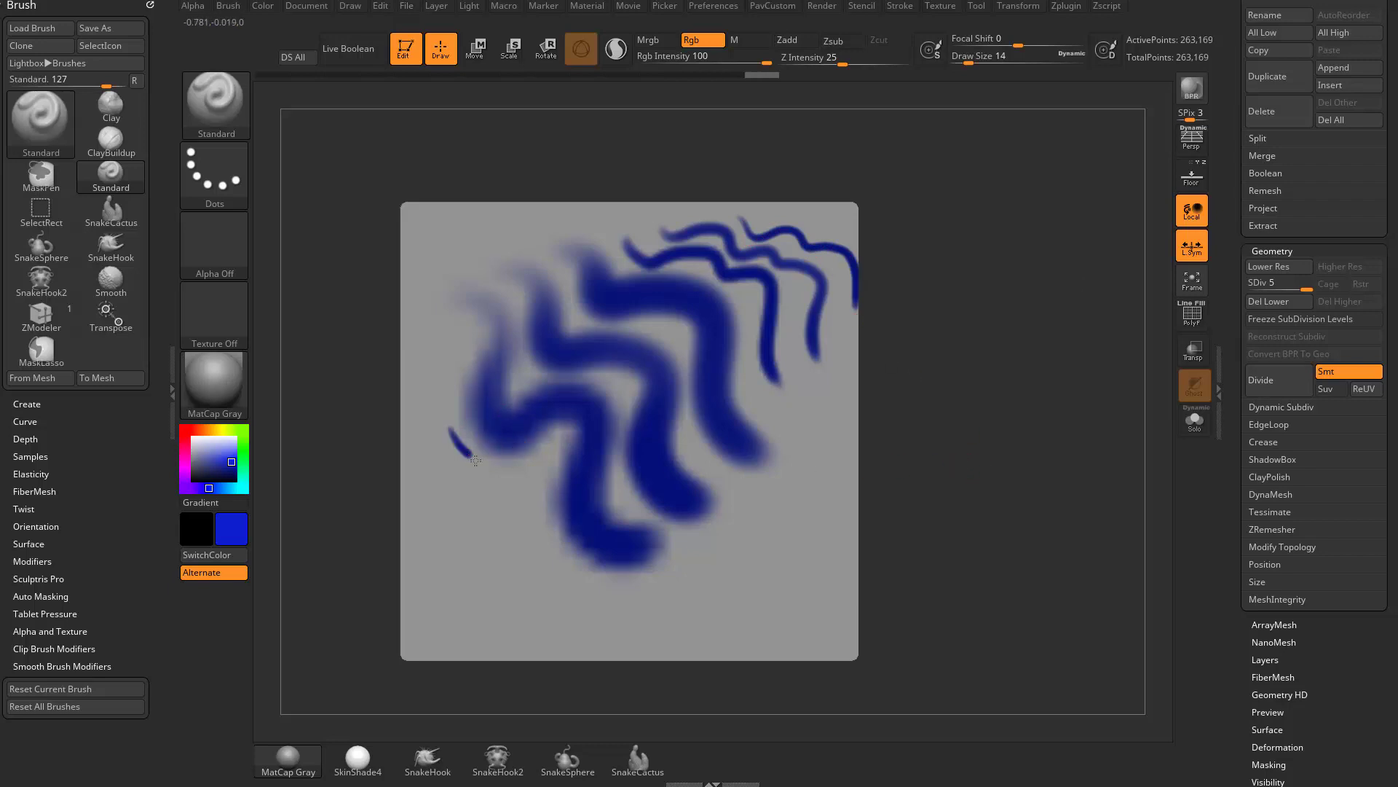
drag(539, 470, 546, 469)
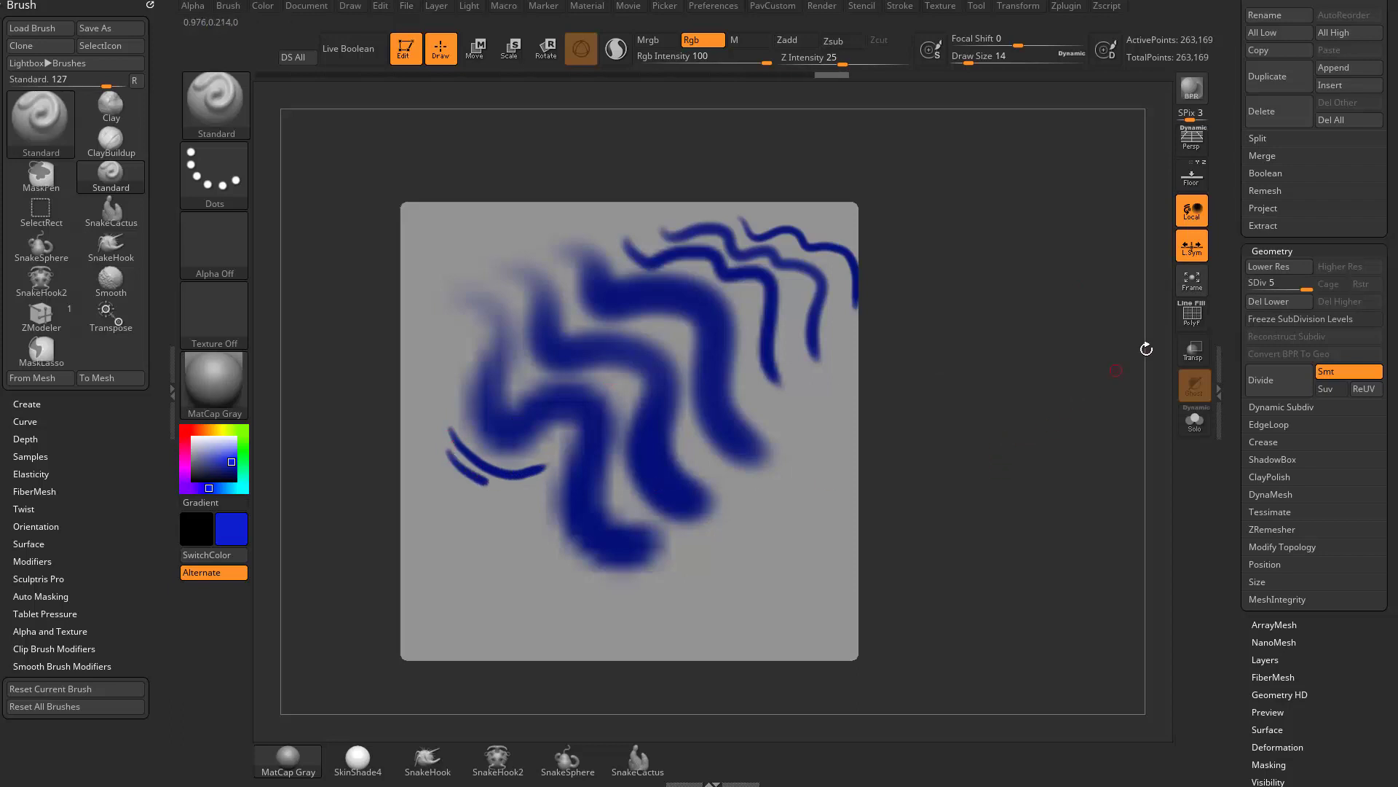
Display the polyframe and examine the density of the subdivided mesh beneath the painted strokes
click(1191, 313)
drag(1028, 381, 1005, 378)
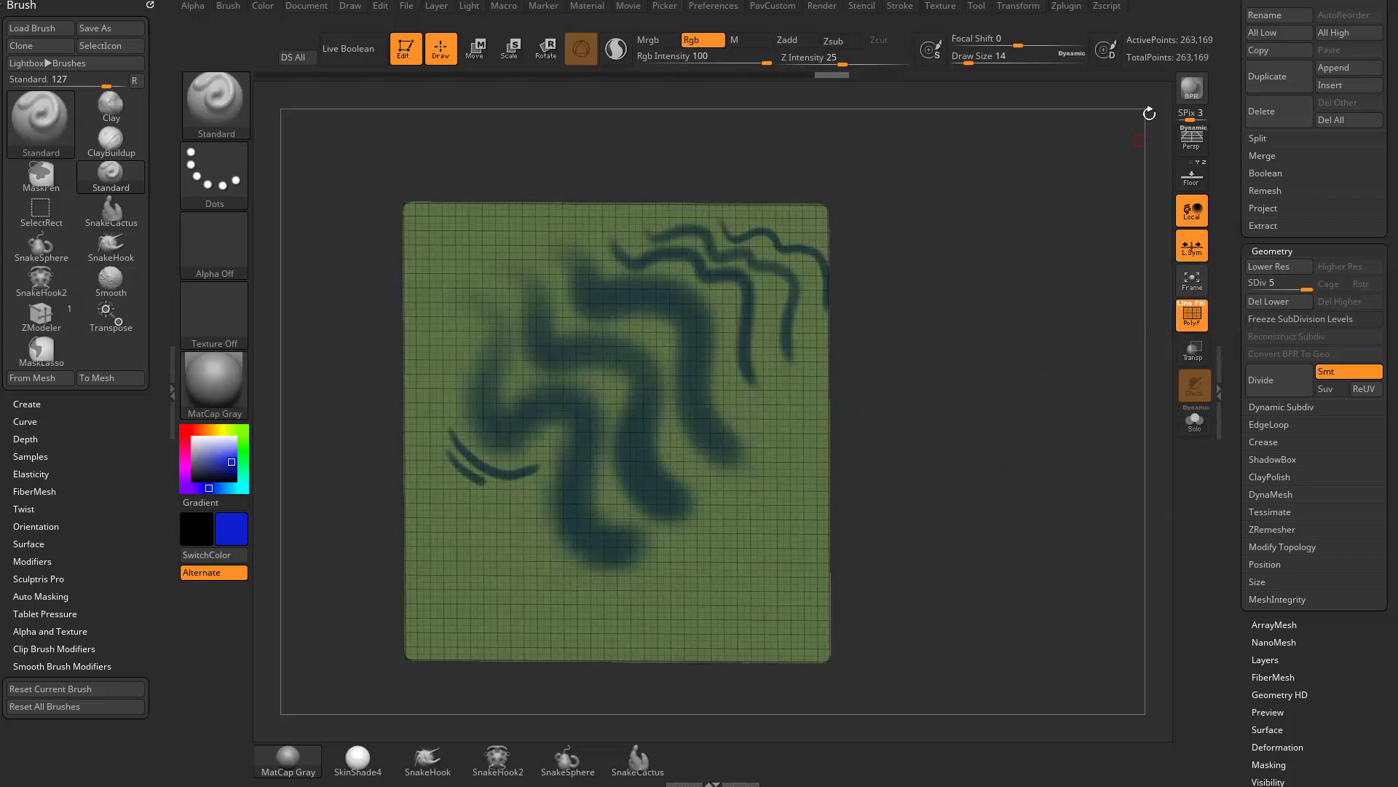
alt+drag(1001, 310, 1145, 89)
mouse_move(354, 501)
alt+mouse_down()
mouse_move(337, 477)
mouse_move(379, 473)
alt+mouse_up()
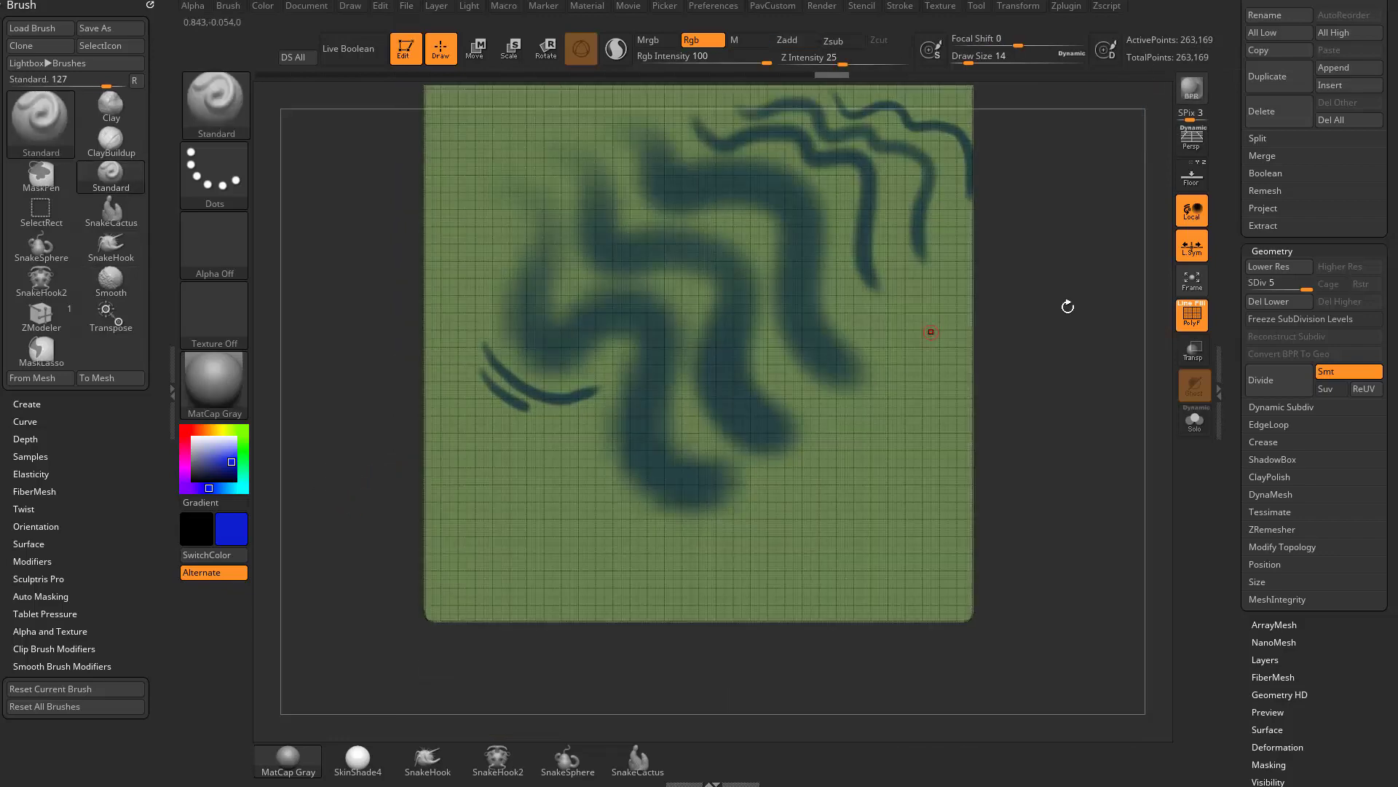
alt+drag(1068, 306, 1038, 403)
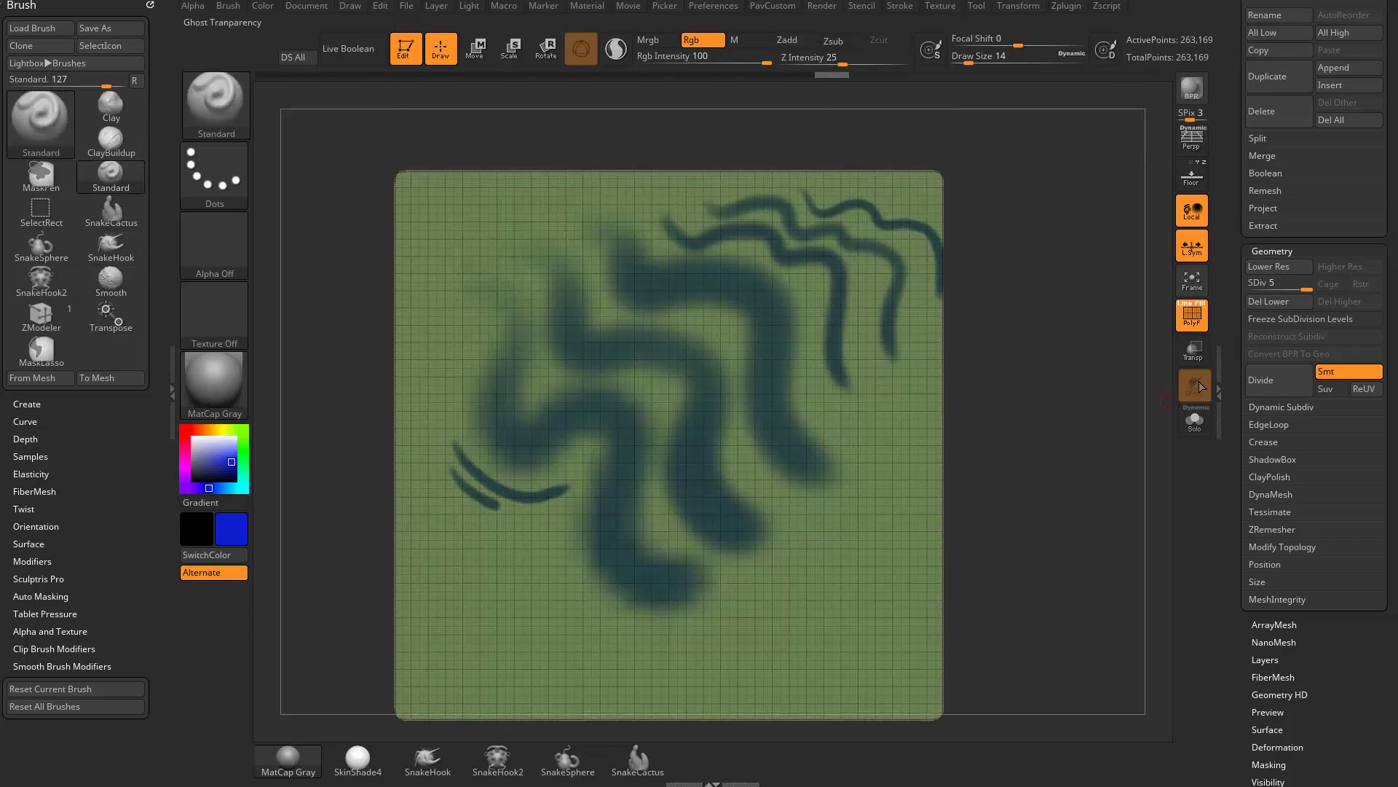
Lower the plane to subdivision level 1 and turn off the polyframe
key(shift+d)
key(shift+d)
key(shift+d)
key(shift+d)
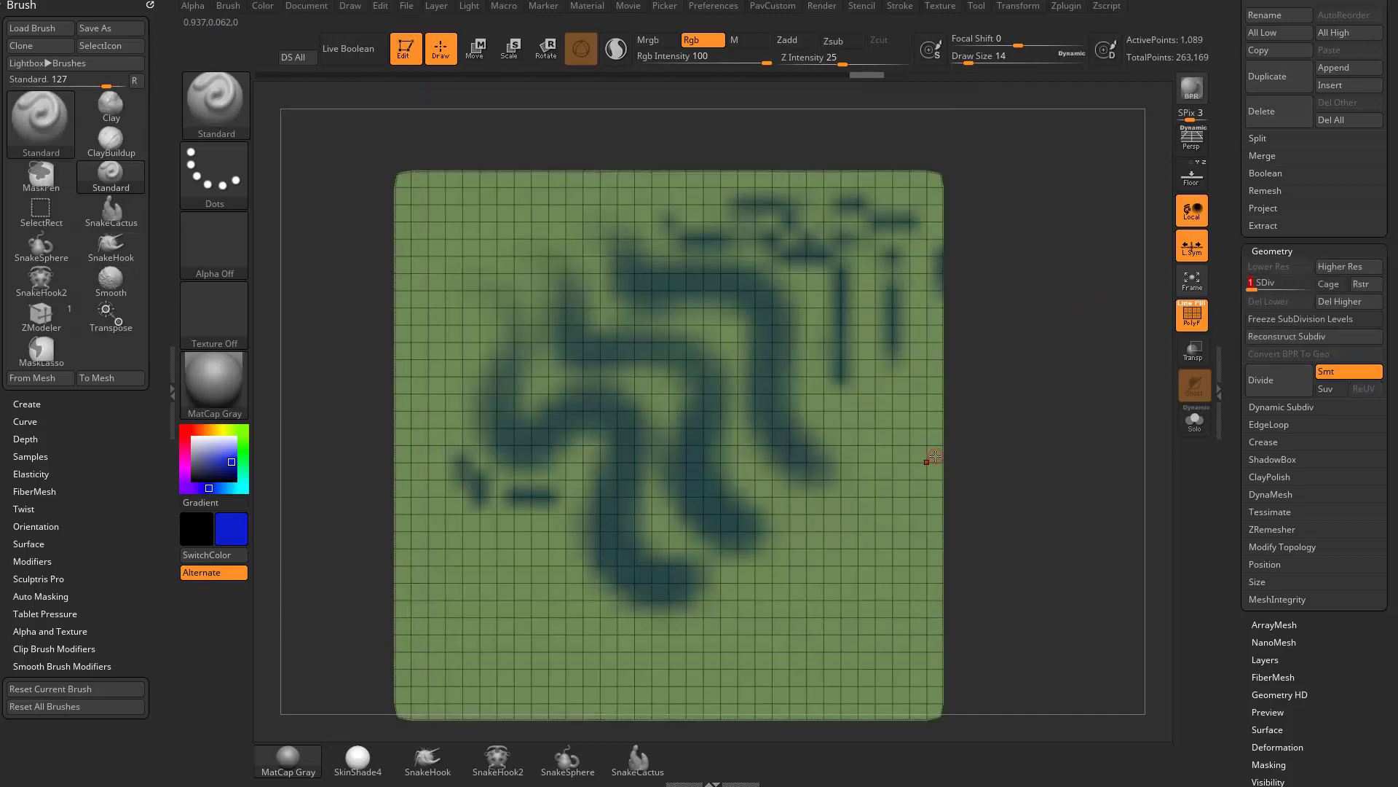
key(shift+f)
alt+drag(1058, 427, 1058, 394)
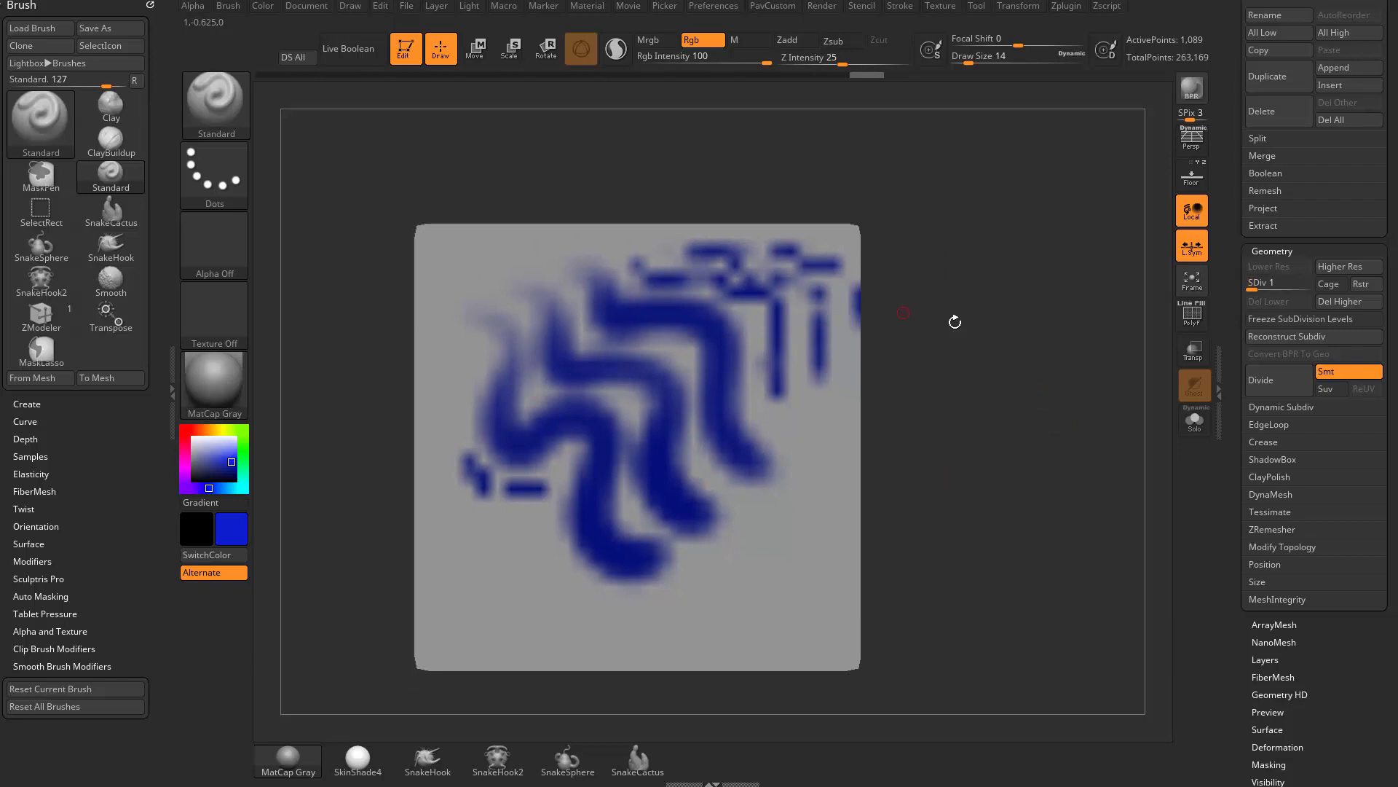
Switch the plane between subdivision levels 5 and 2 to compare the painted detail, ending at level 5
drag(954, 322, 949, 338)
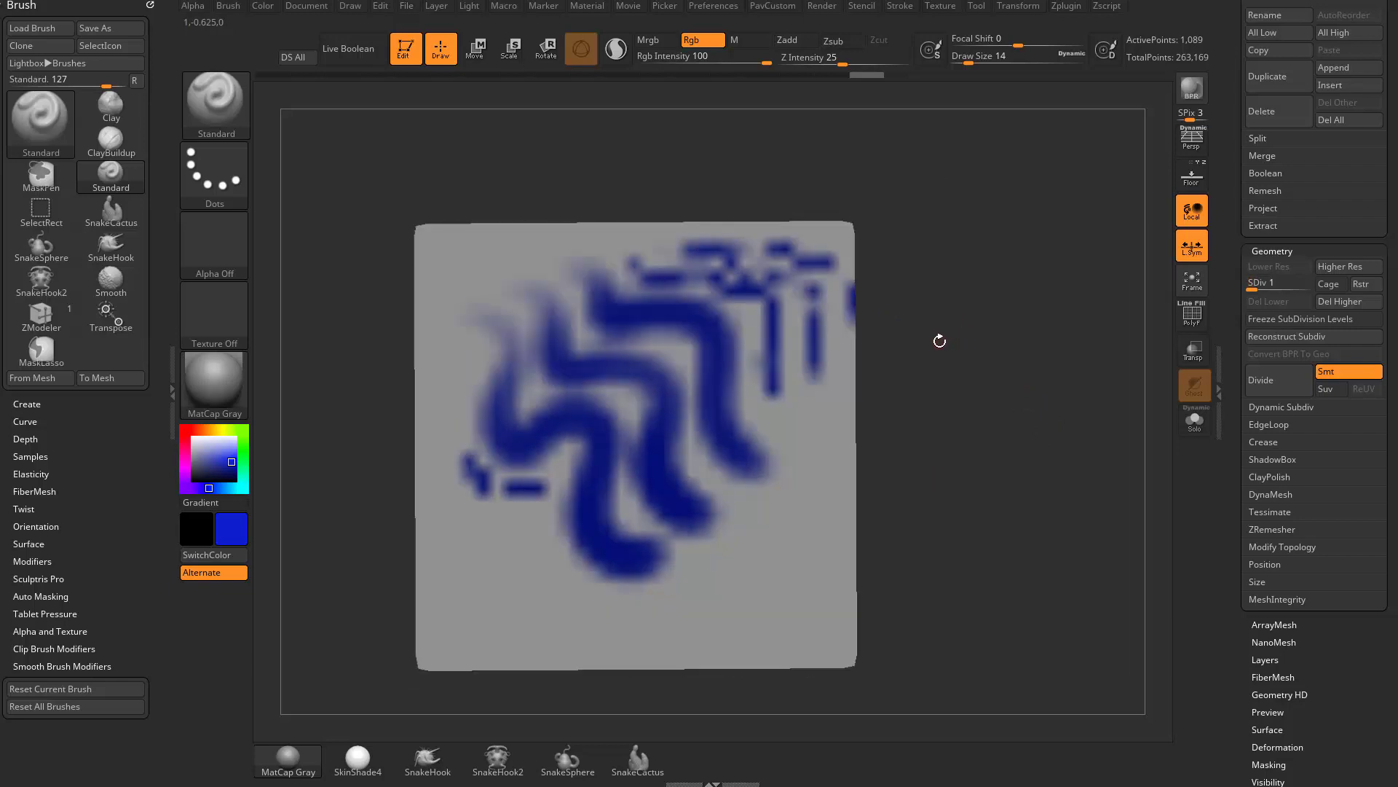
drag(1263, 282, 1306, 284)
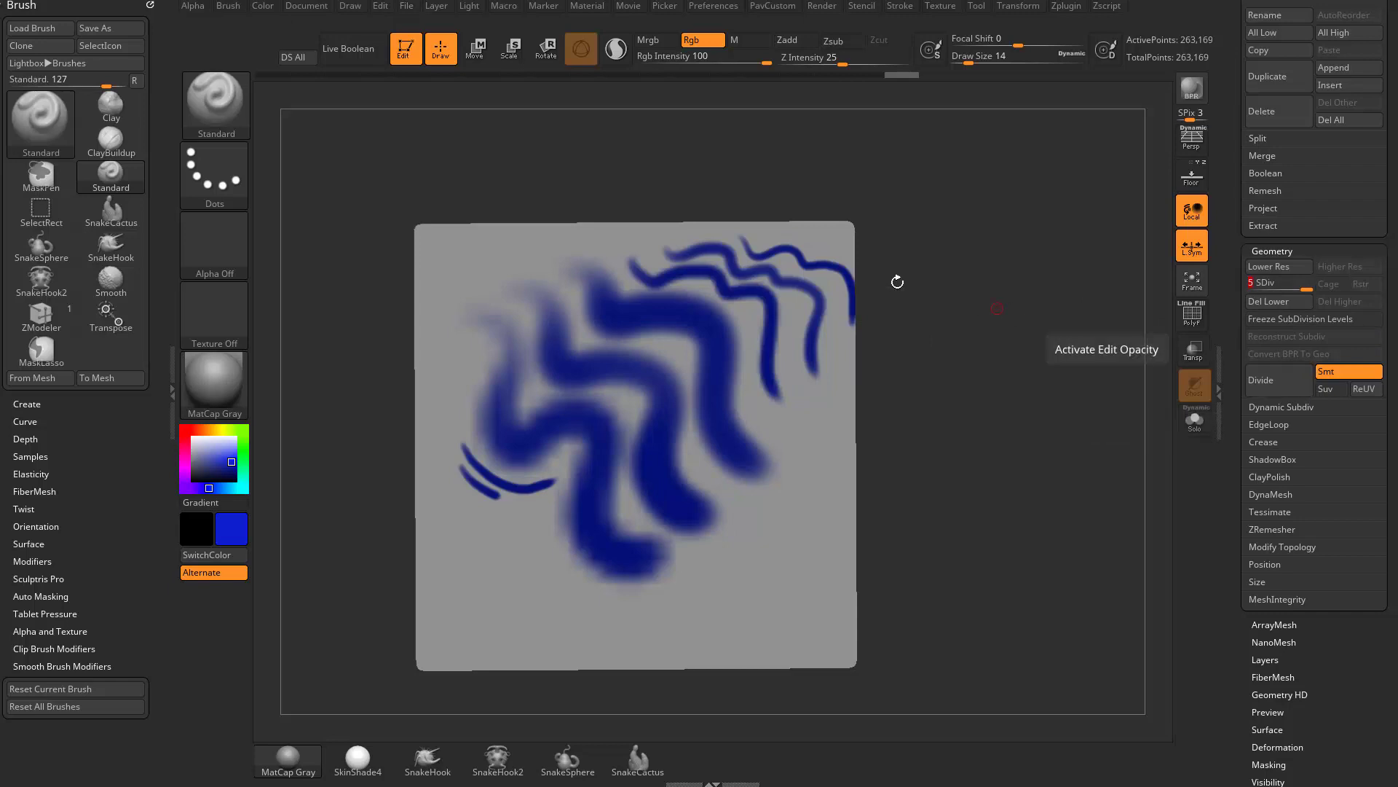
drag(1306, 284, 1265, 284)
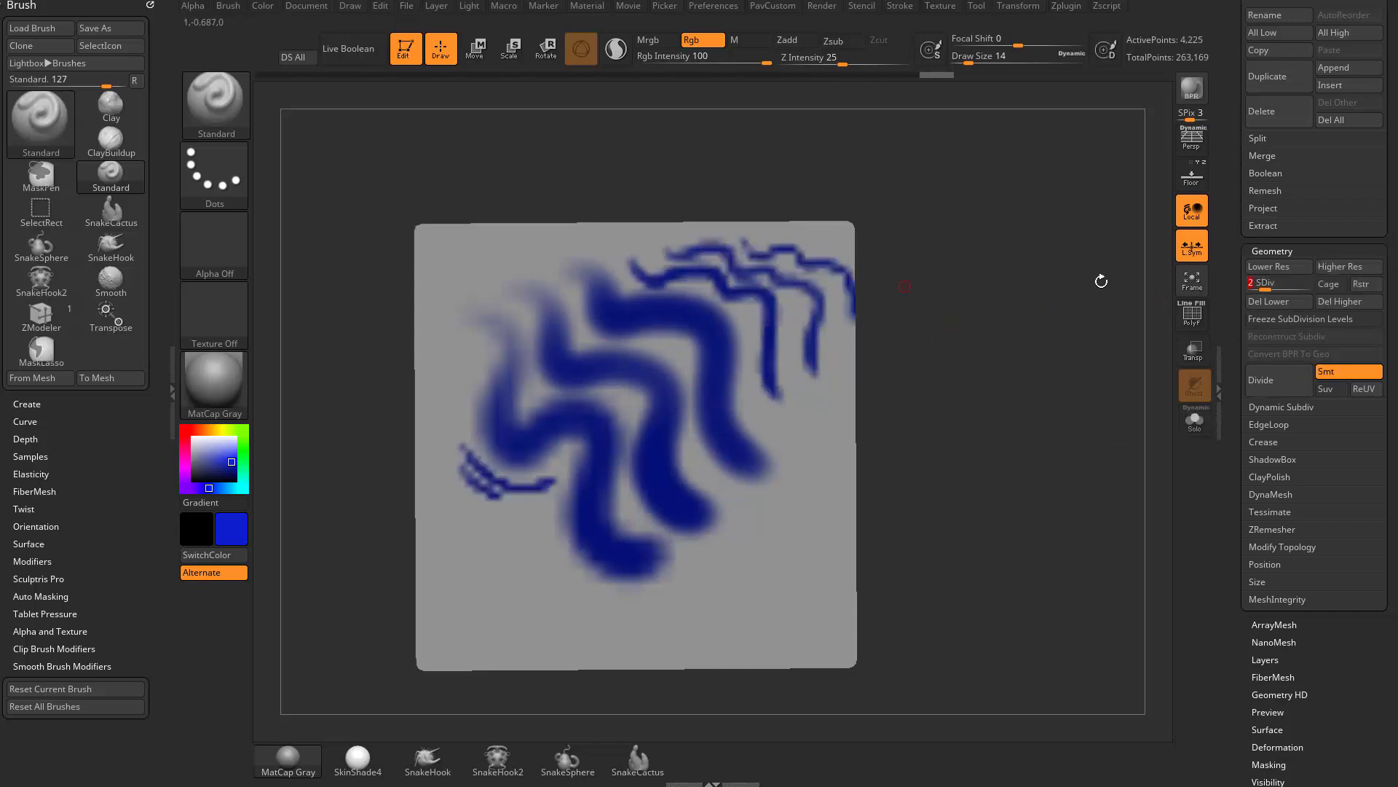
key(d)
key(d)
key(d)
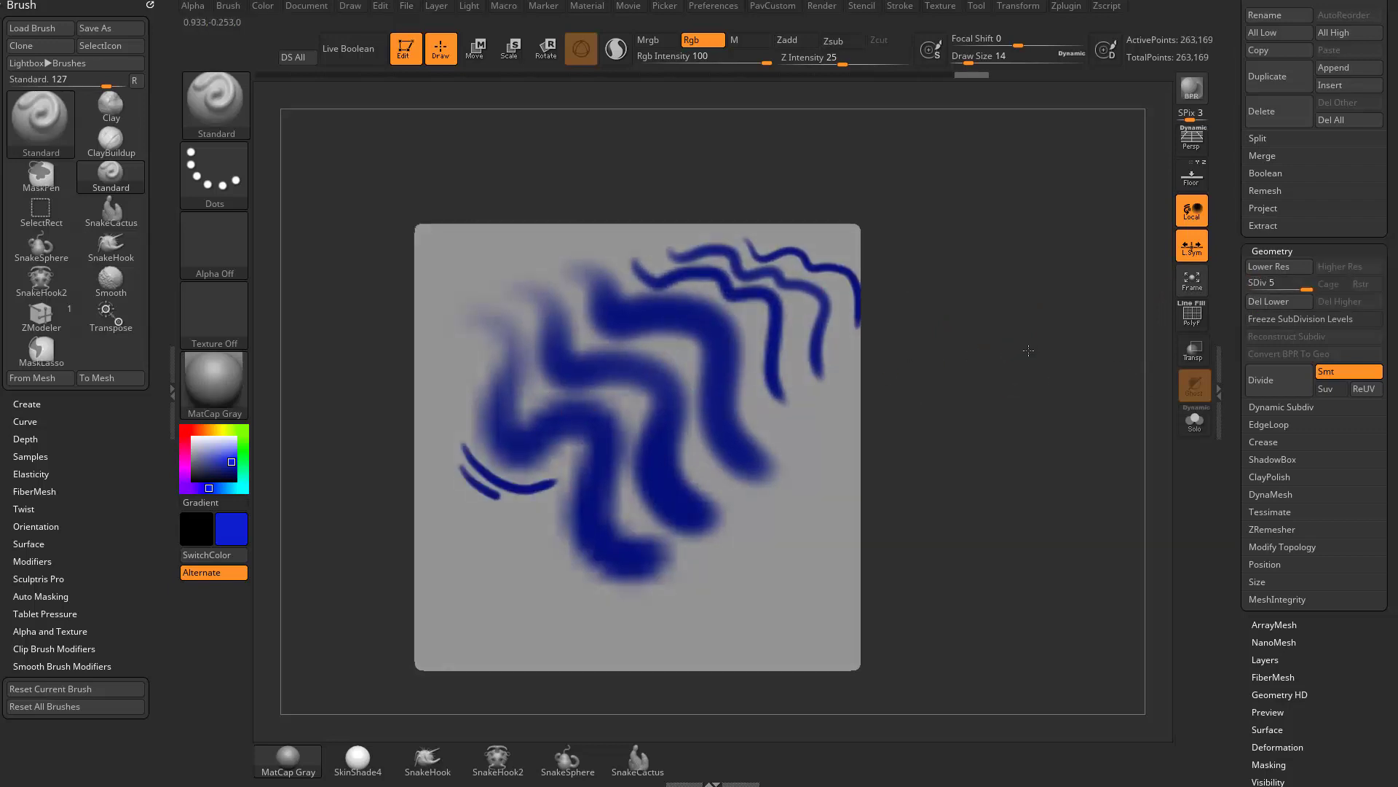
Pick green, set the draw size to 27, paint a wavy line over the middle blue stroke, and undo the stray black stroke
click(243, 449)
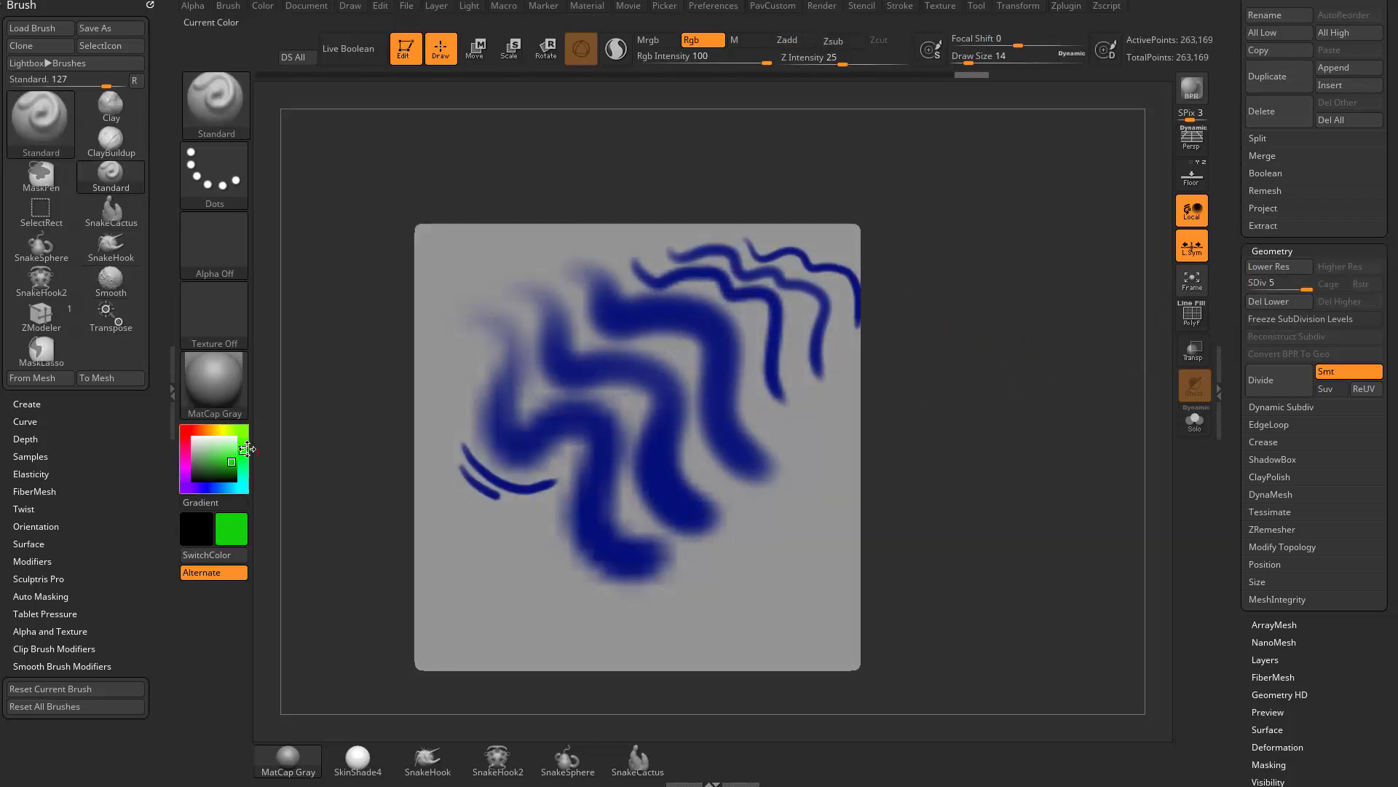
key(s)
drag(643, 389, 649, 389)
mouse_move(540, 354)
mouse_down()
mouse_move(650, 400)
mouse_move(764, 484)
mouse_move(776, 397)
mouse_up()
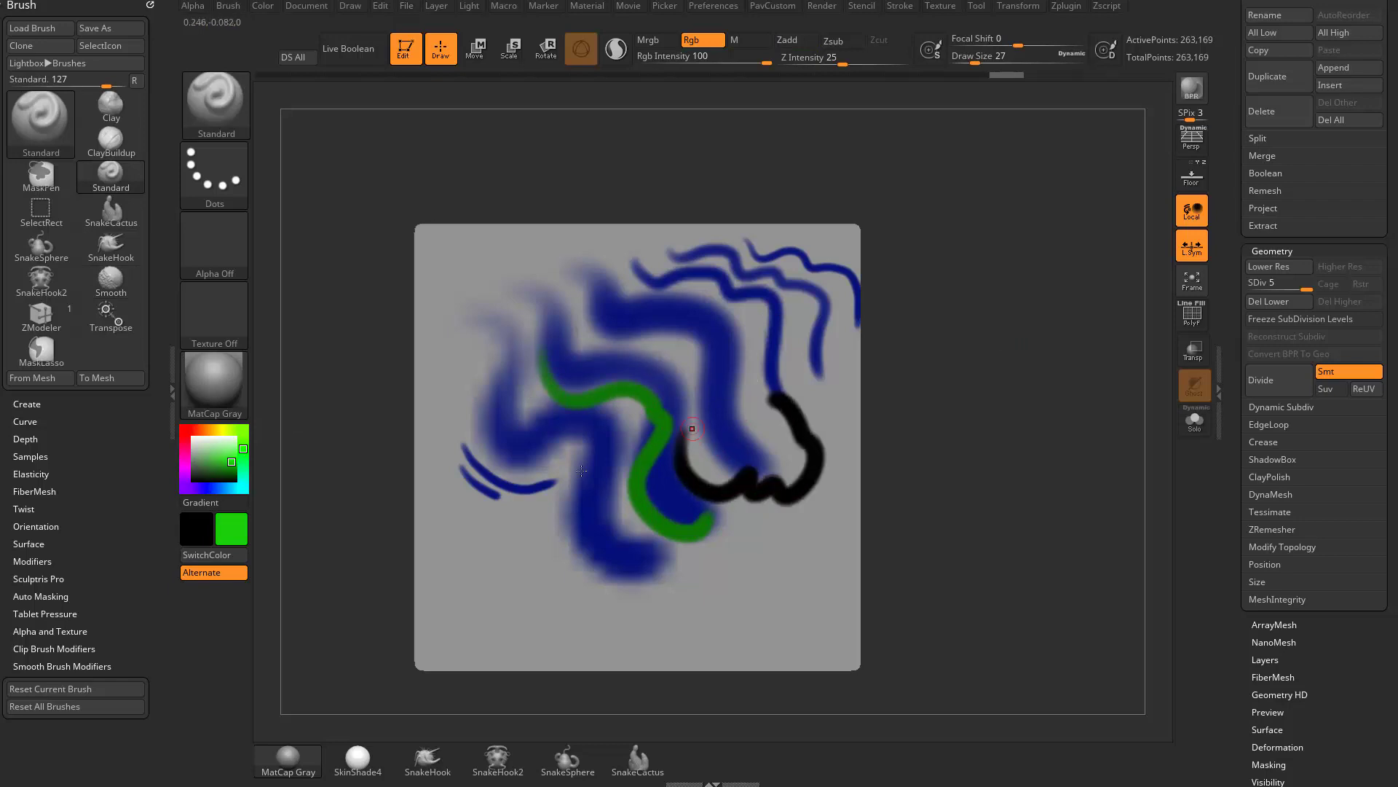
key(ctrl+z)
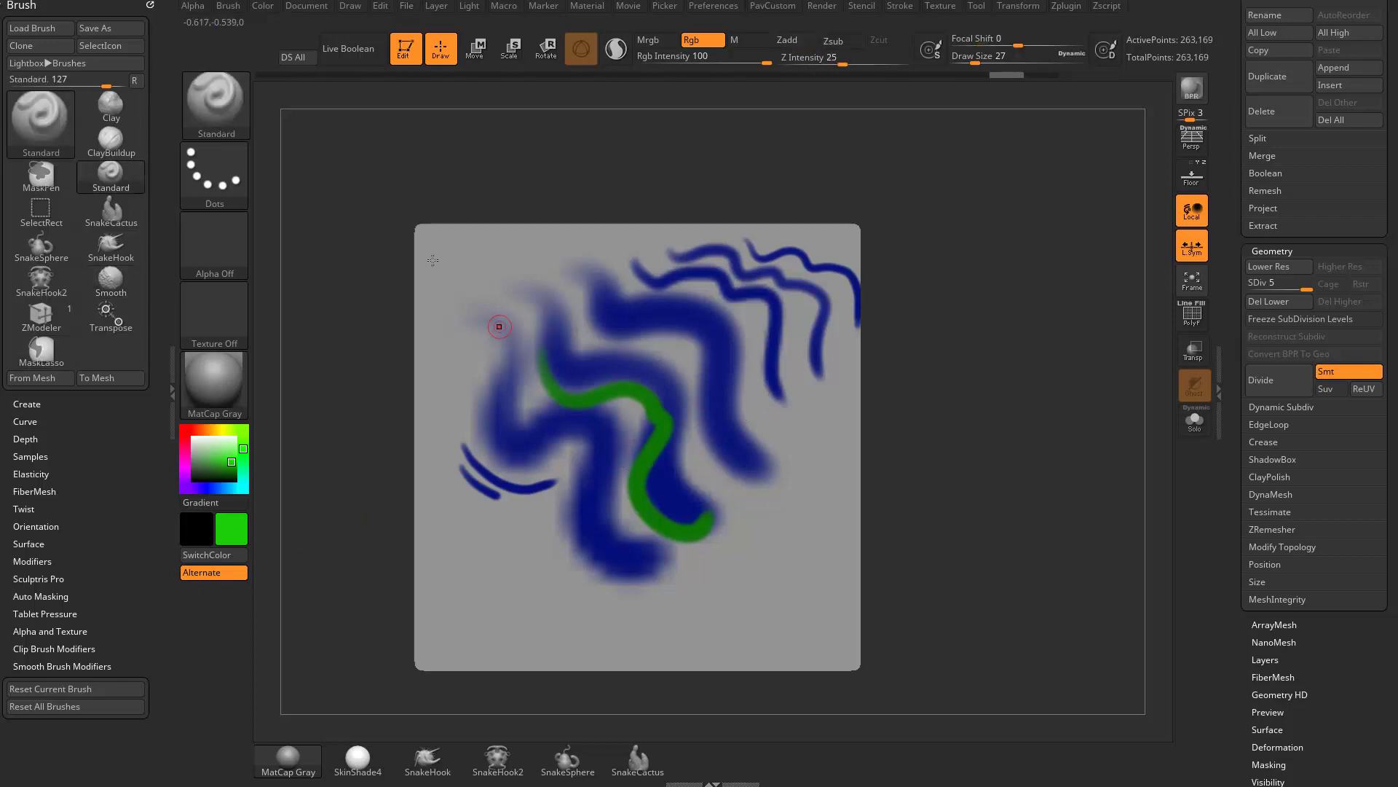
Set the draw size to 87 and smooth the colours of the green stroke, the upper-right thin lines and the short lines at the left
key(shift)
key(shift)
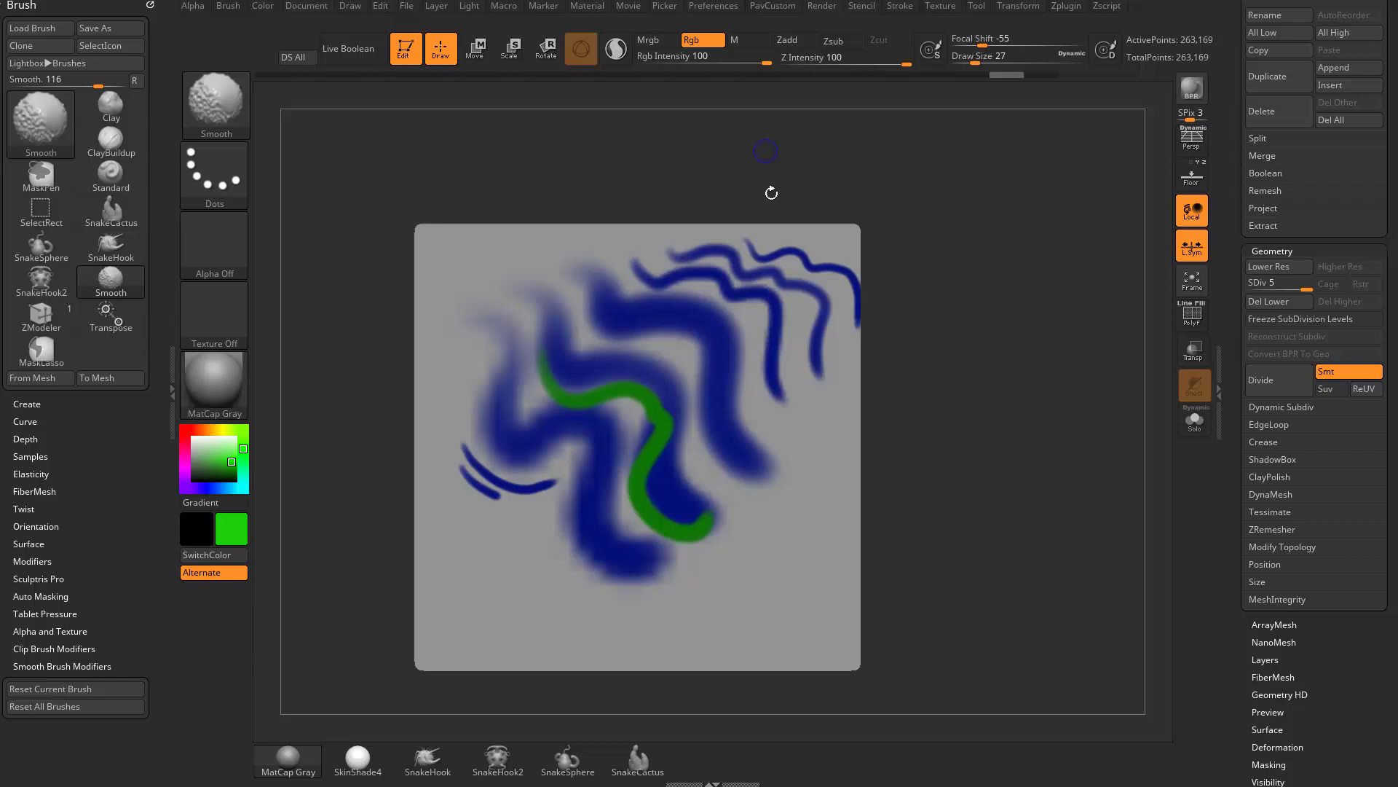
key(s)
click(714, 337)
key(shift)
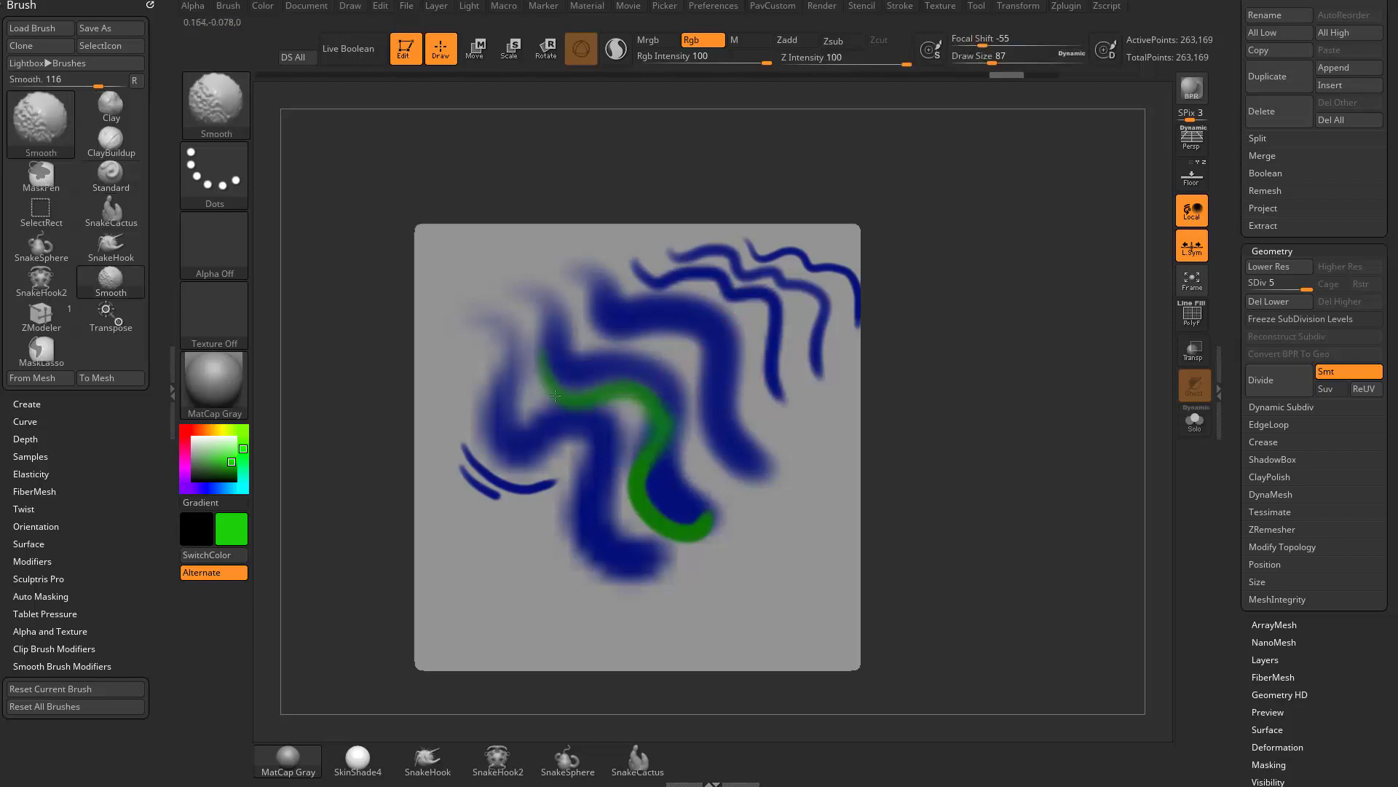
shift+drag(555, 396, 707, 521)
mouse_move(819, 281)
shift+mouse_down()
mouse_move(757, 265)
mouse_move(757, 330)
shift+mouse_up()
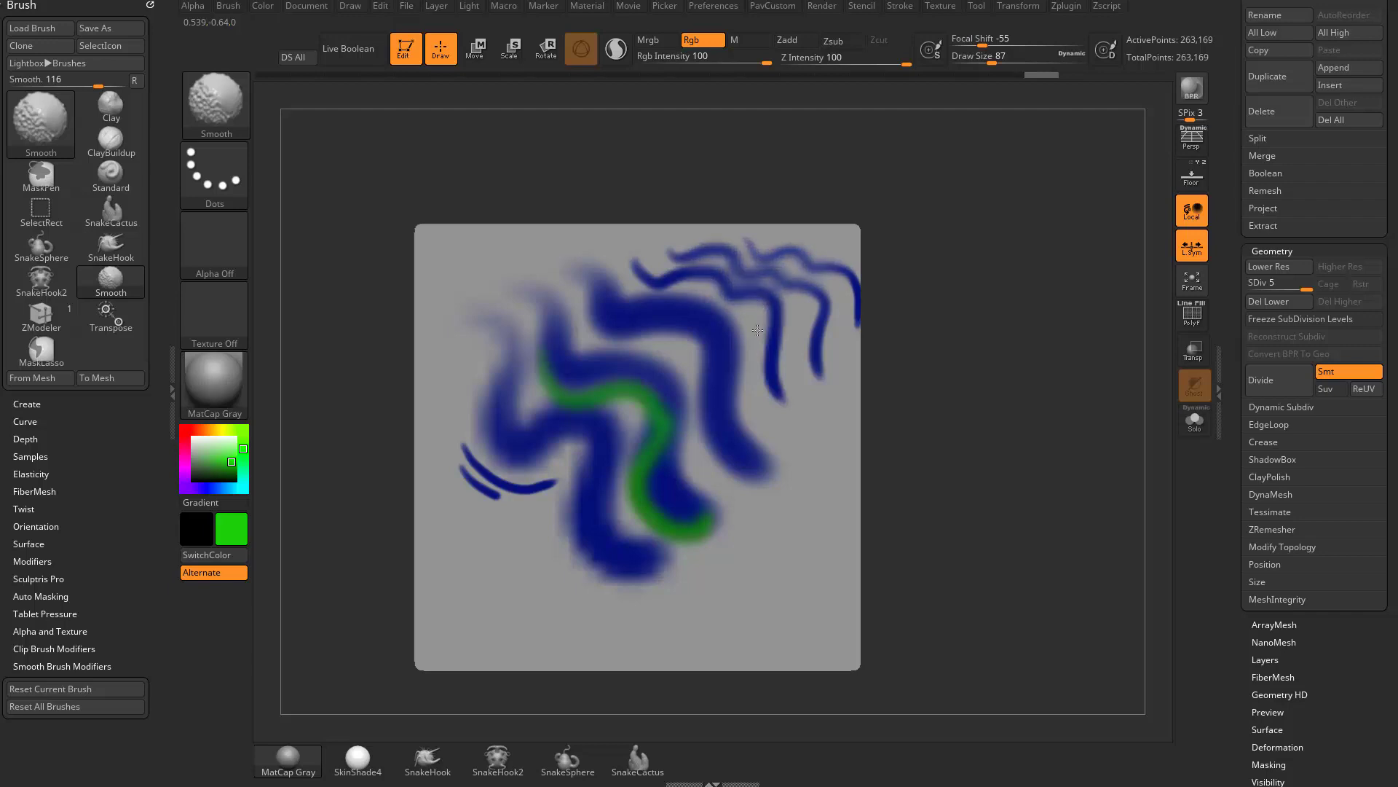
shift+drag(469, 455, 550, 487)
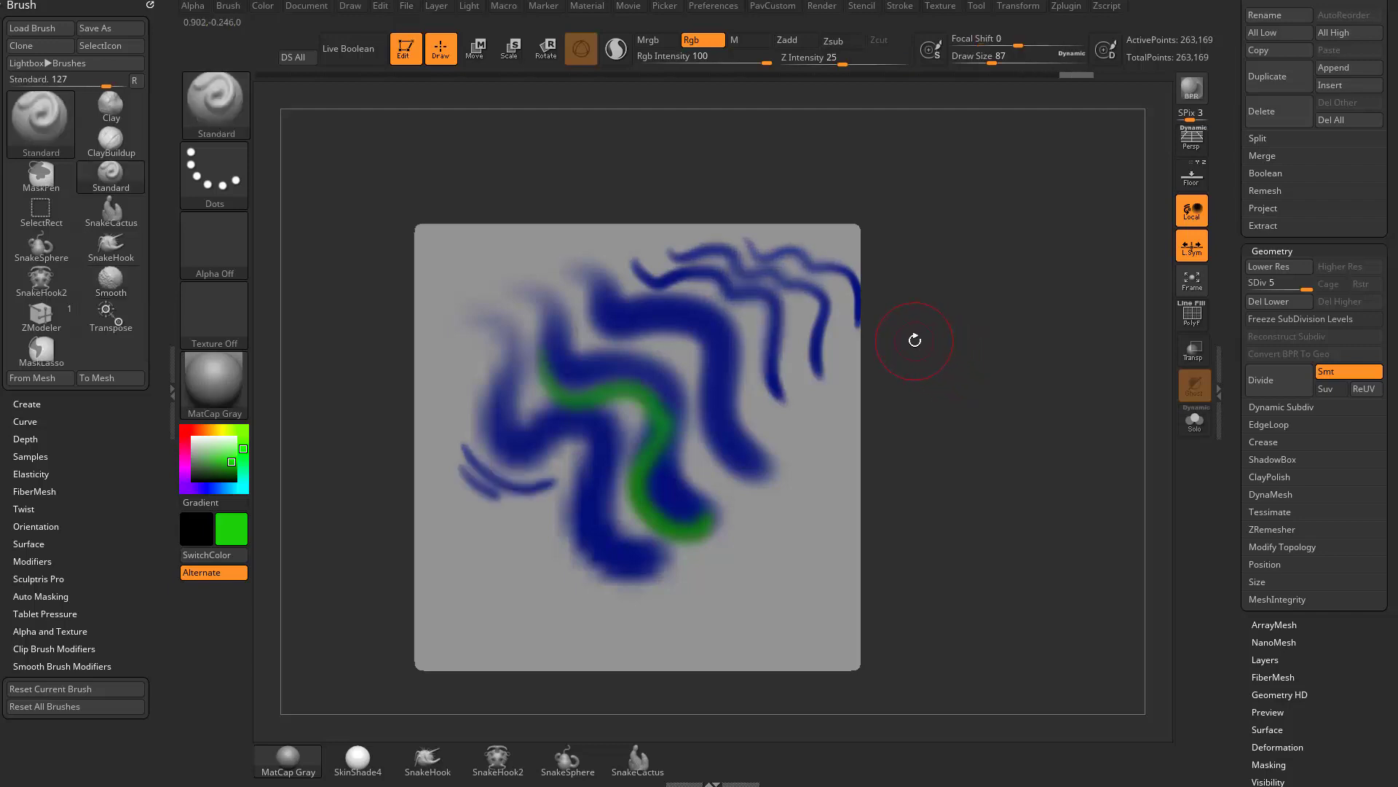
Revert the undo history to the unpainted plane and divide it up to subdivision level 5
drag(1075, 75, 410, 95)
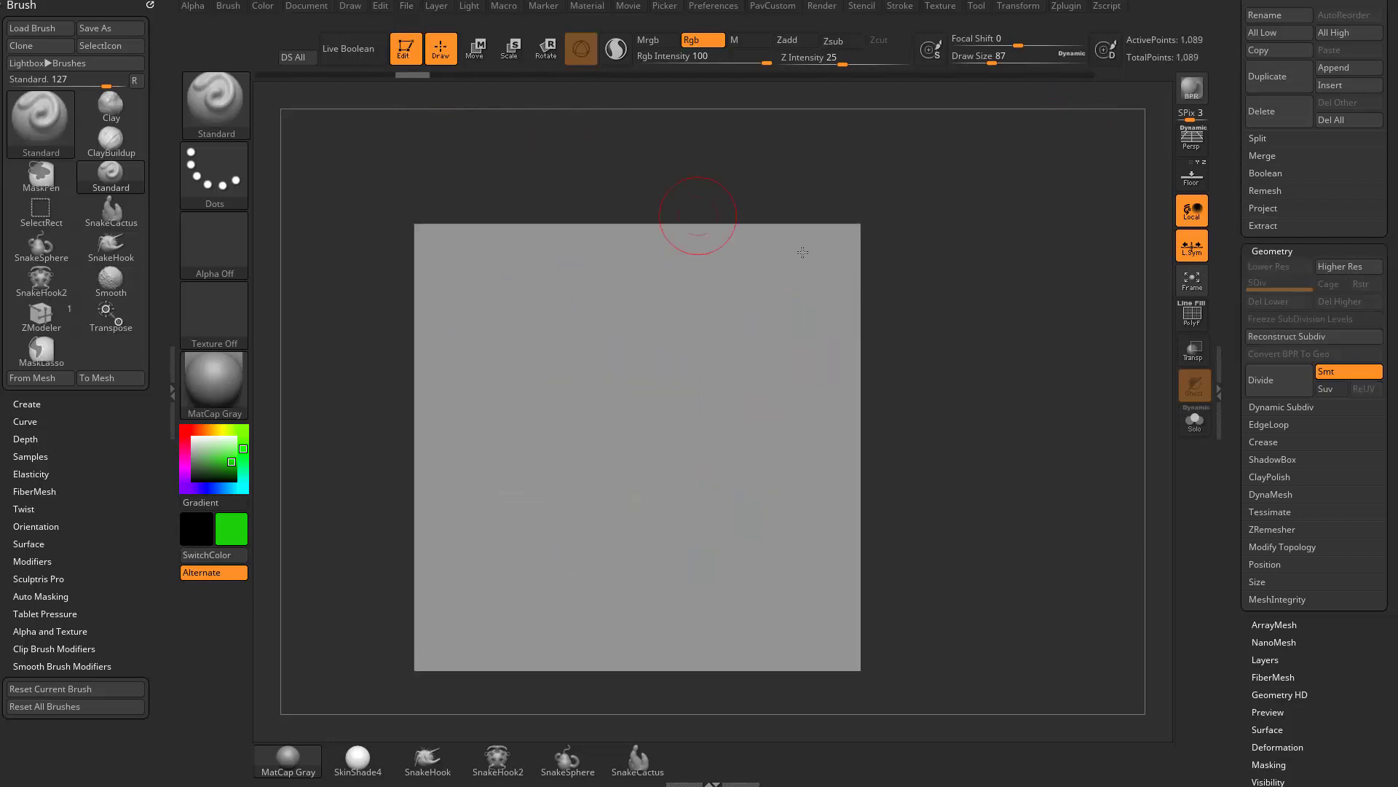
click(1193, 316)
click(1193, 316)
click(1282, 382)
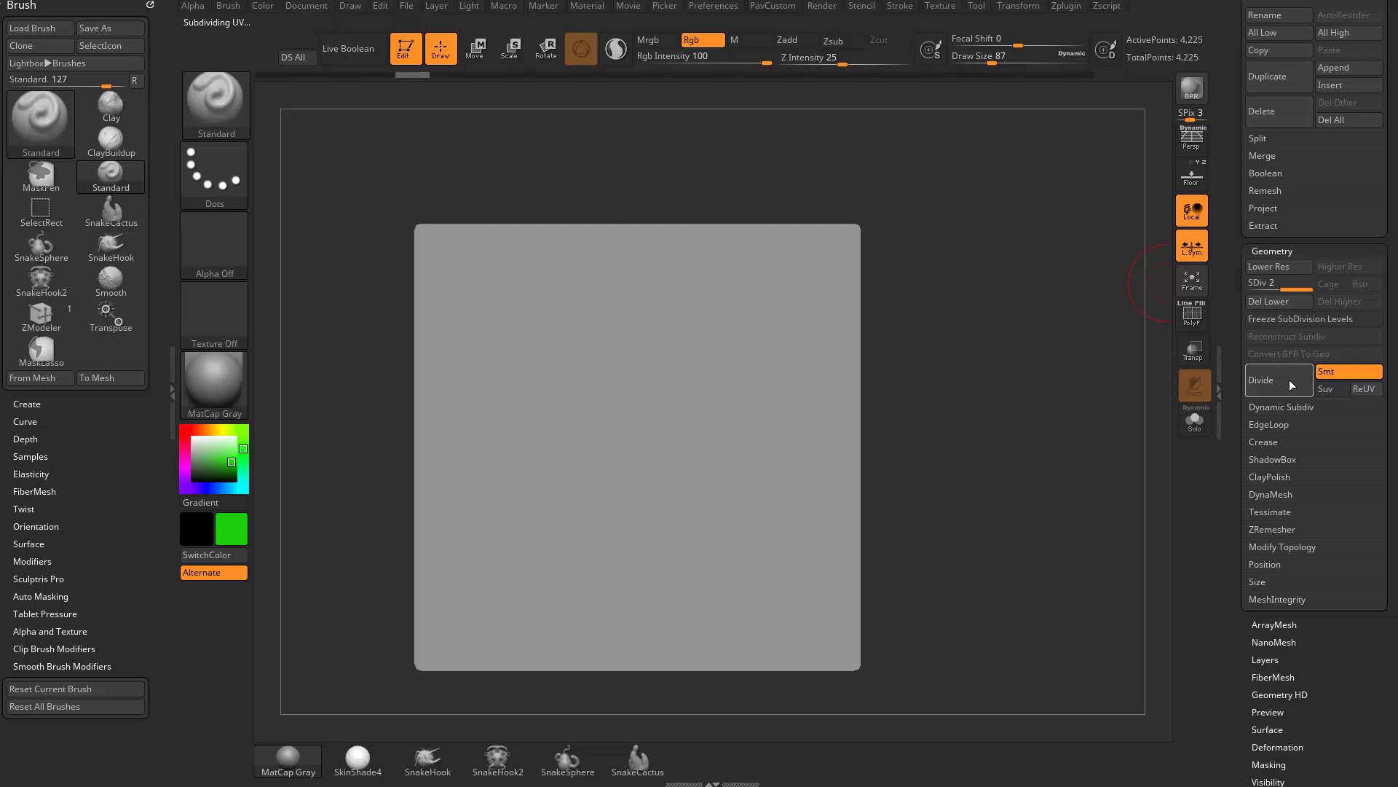
click(1289, 381)
click(1290, 386)
Try green test strokes across the plane, reducing the draw size to 54, and undo them
mouse_move(451, 379)
mouse_down()
mouse_move(626, 452)
mouse_move(838, 466)
mouse_up()
key(ctrl+z)
key(s)
drag(523, 347, 518, 365)
drag(530, 375, 843, 409)
key(ctrl+z)
key(ctrl+z)
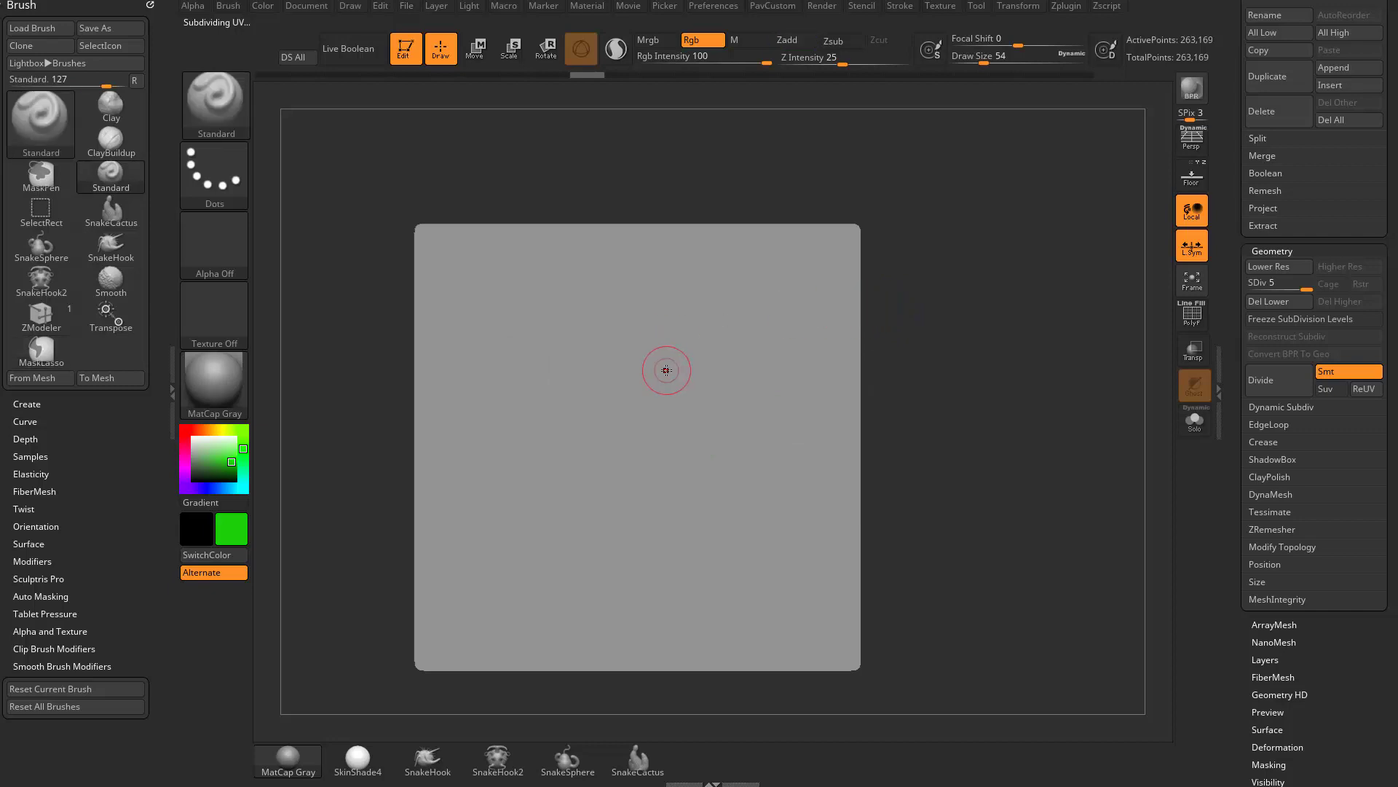
Open the Lazy Mouse stroke settings and raise LazyRadius to 56
click(898, 6)
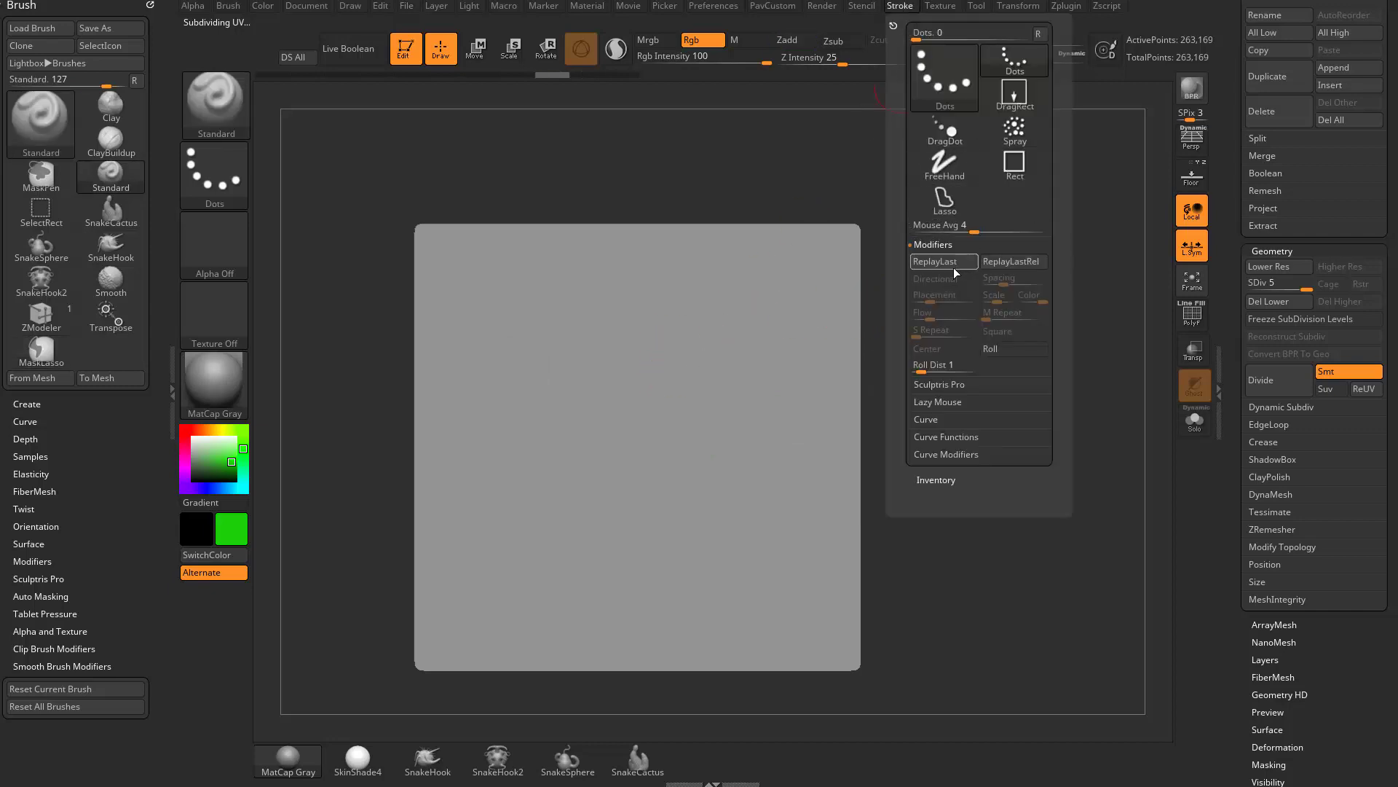
click(945, 403)
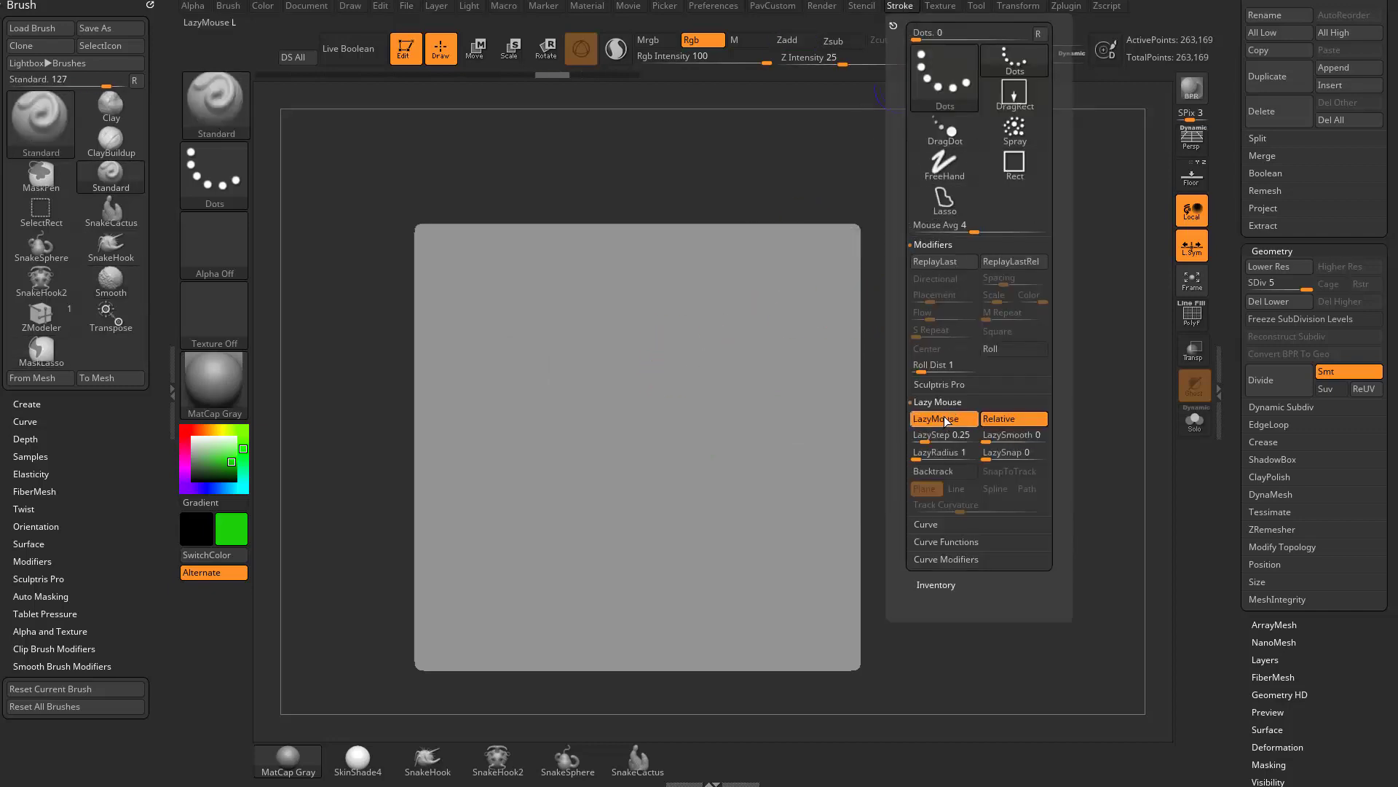
click(899, 6)
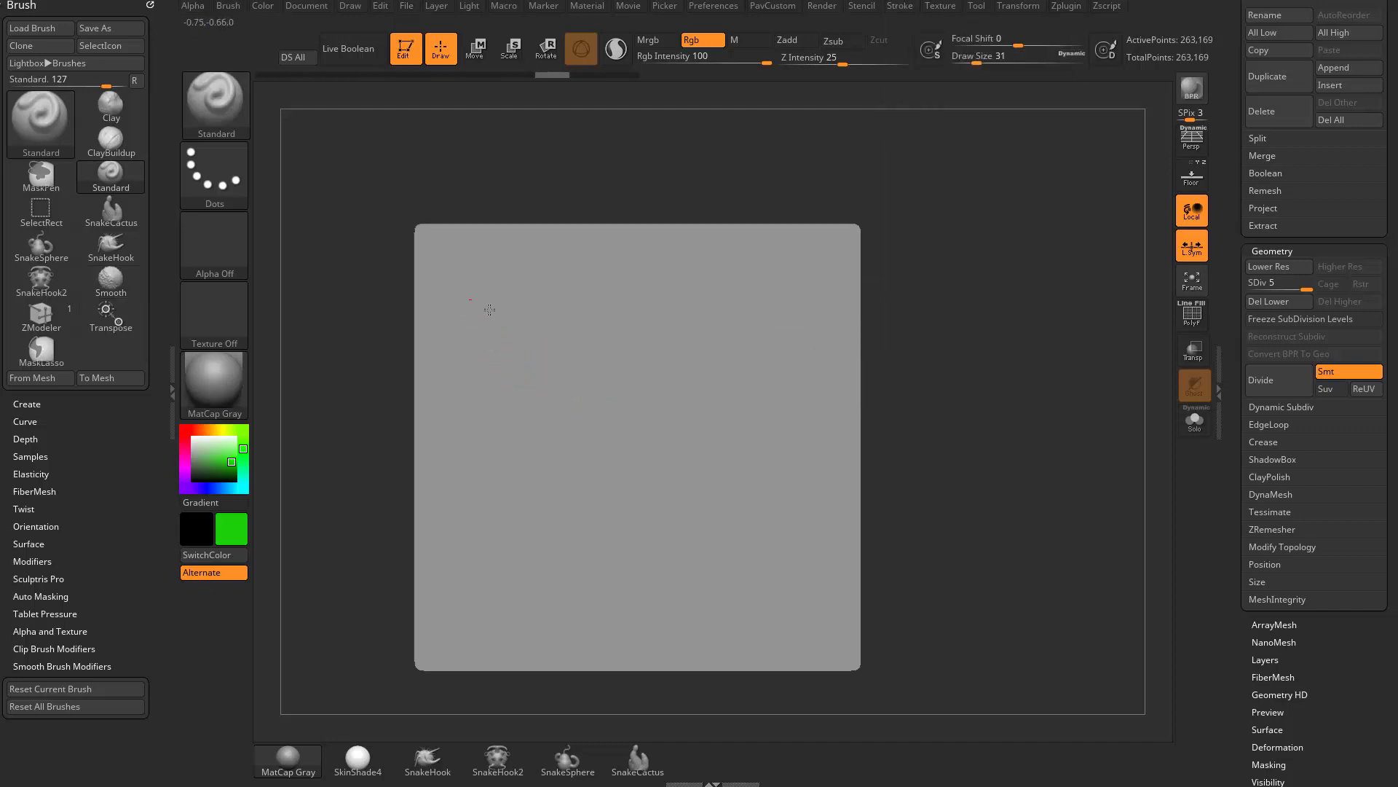
Test LazyMouse with green strokes across the plane, reducing the draw size to 13, and undo each stroke
mouse_move(470, 300)
mouse_down()
mouse_move(568, 411)
mouse_move(567, 523)
mouse_up()
key(ctrl+z)
key(s)
drag(618, 452, 611, 453)
mouse_move(484, 297)
mouse_down()
mouse_move(612, 443)
mouse_move(555, 409)
mouse_move(524, 320)
mouse_move(619, 466)
mouse_move(721, 437)
mouse_up()
key(ctrl+z)
mouse_move(610, 324)
mouse_down()
mouse_move(681, 339)
mouse_move(818, 297)
mouse_up()
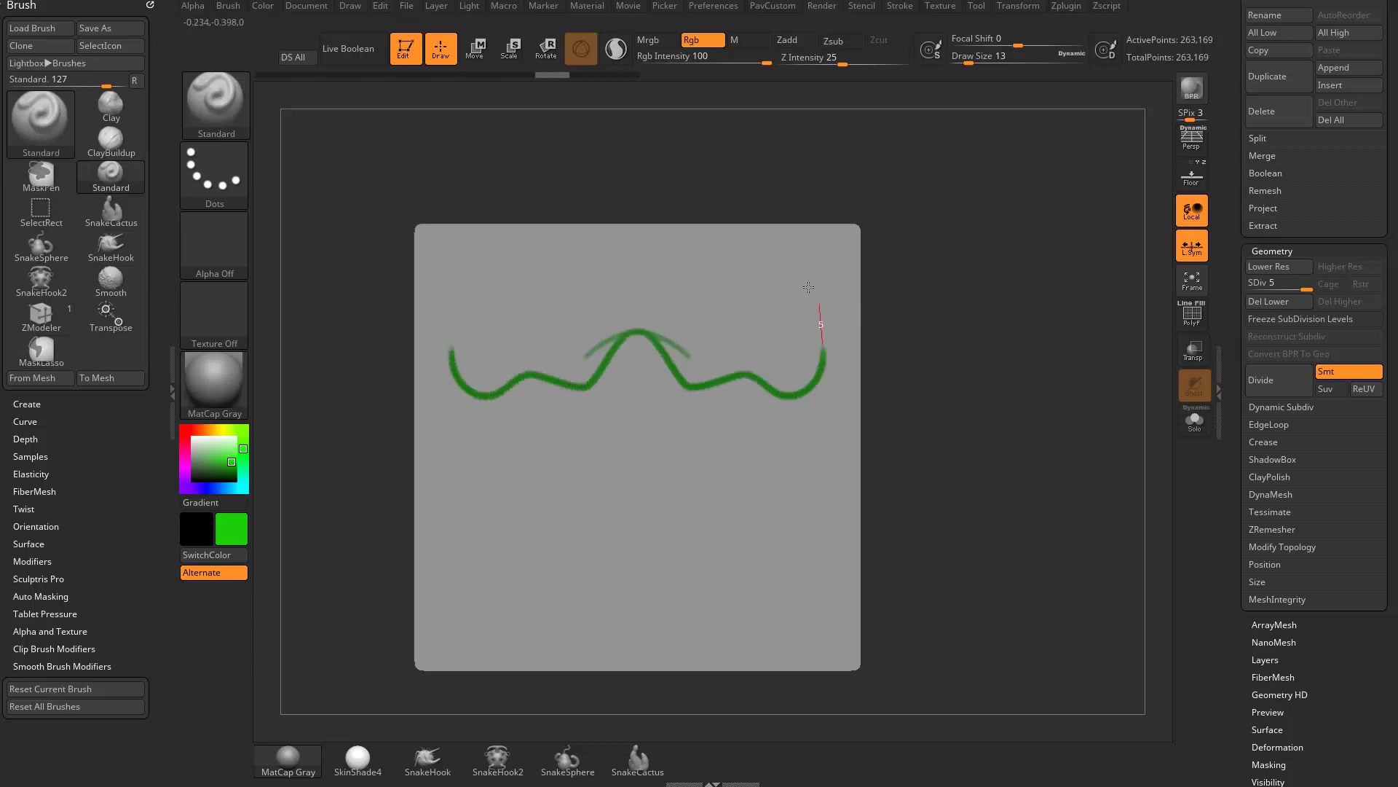
key(ctrl+z)
Sample a dark grey from the plane, try a vertical line down its centre without LazyMouse, and undo the line
key(c)
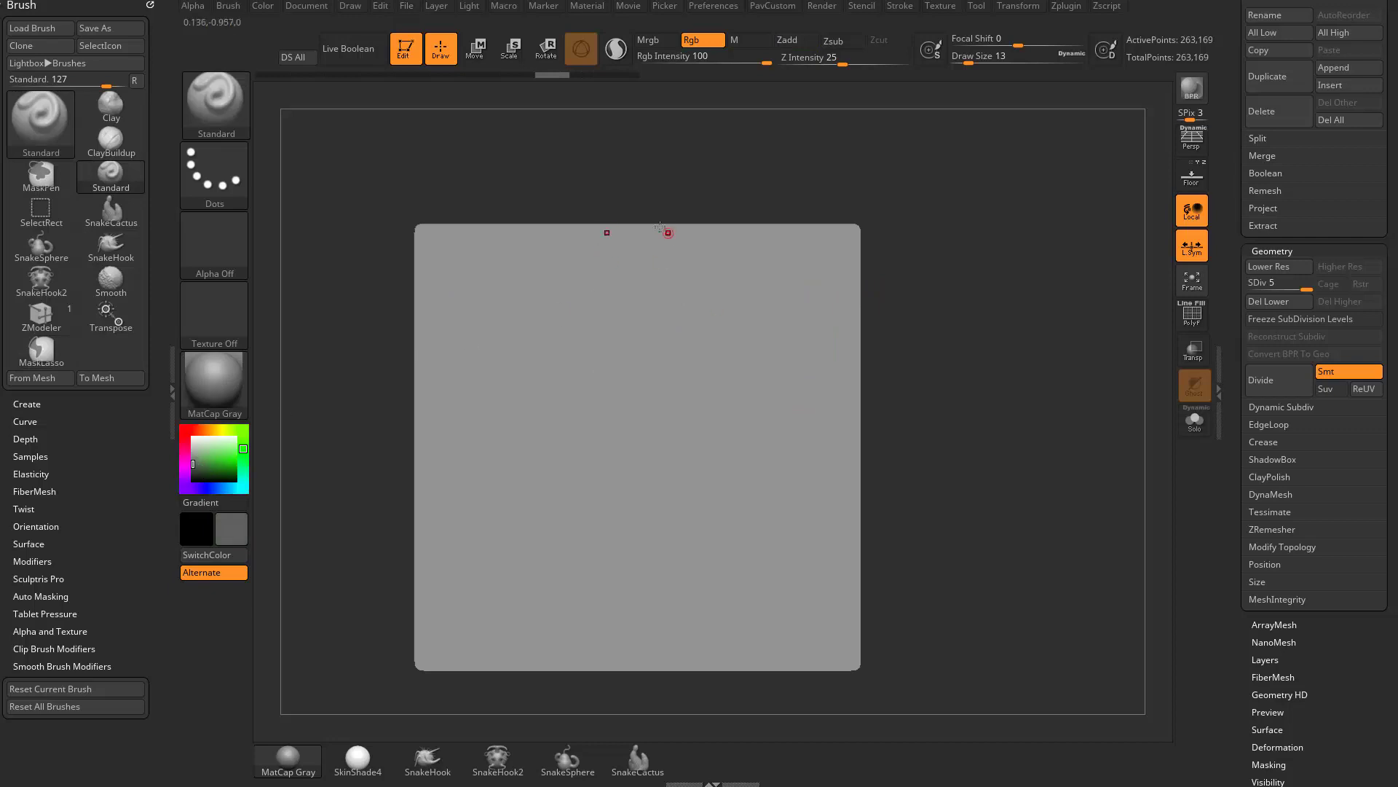
drag(637, 231, 637, 671)
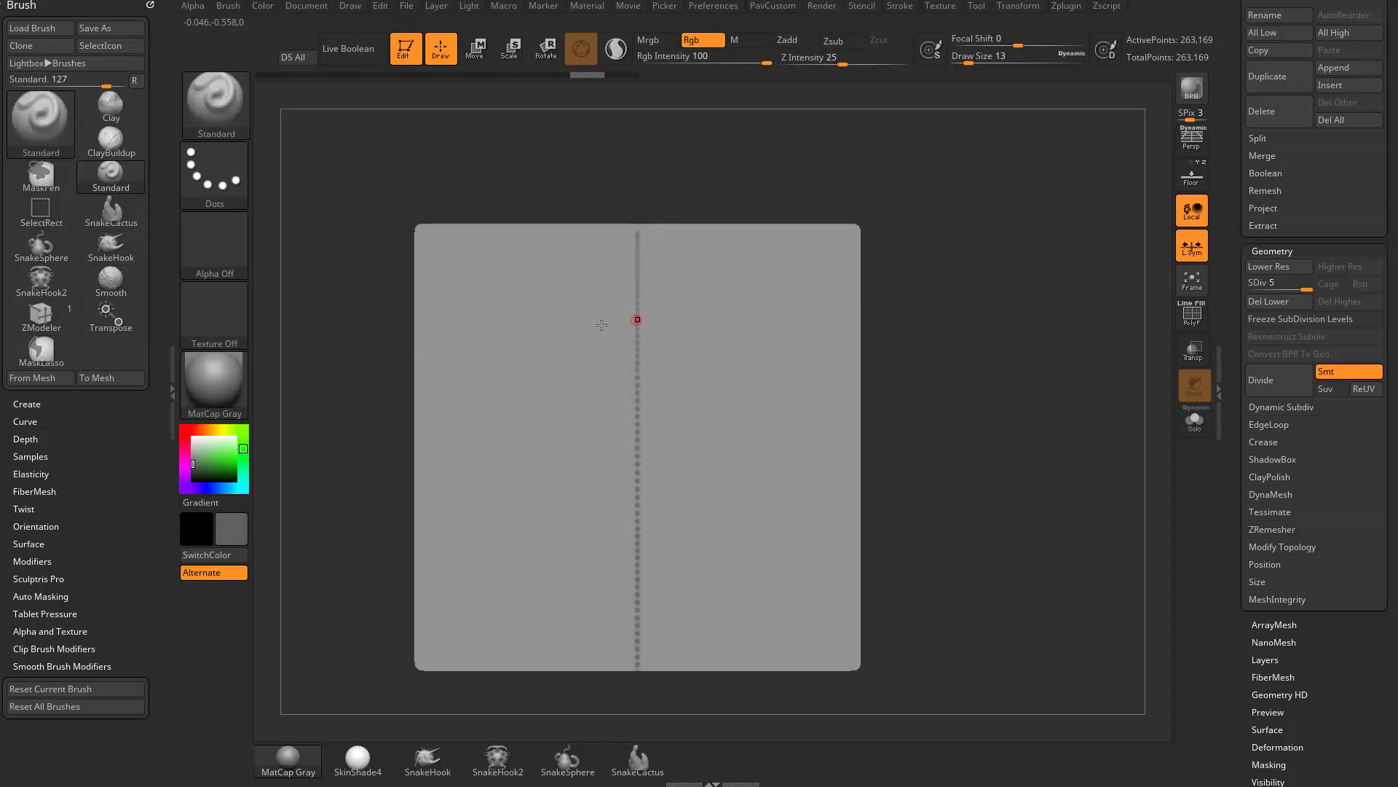
key(ctrl+z)
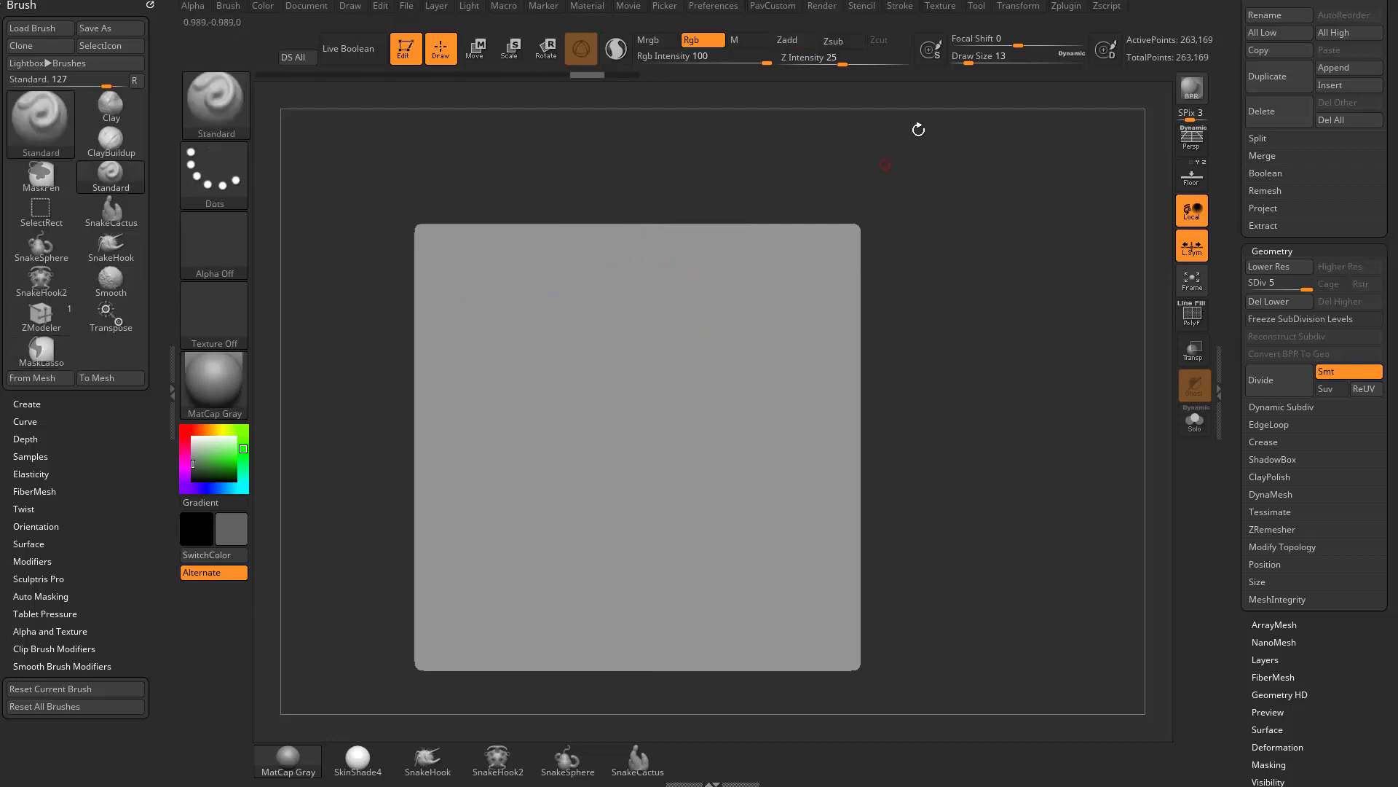
Turn on LazyMouse, set the draw size to 20, and paint mirrored grey lines down from the upper edge, ending in outward angled segments
click(900, 6)
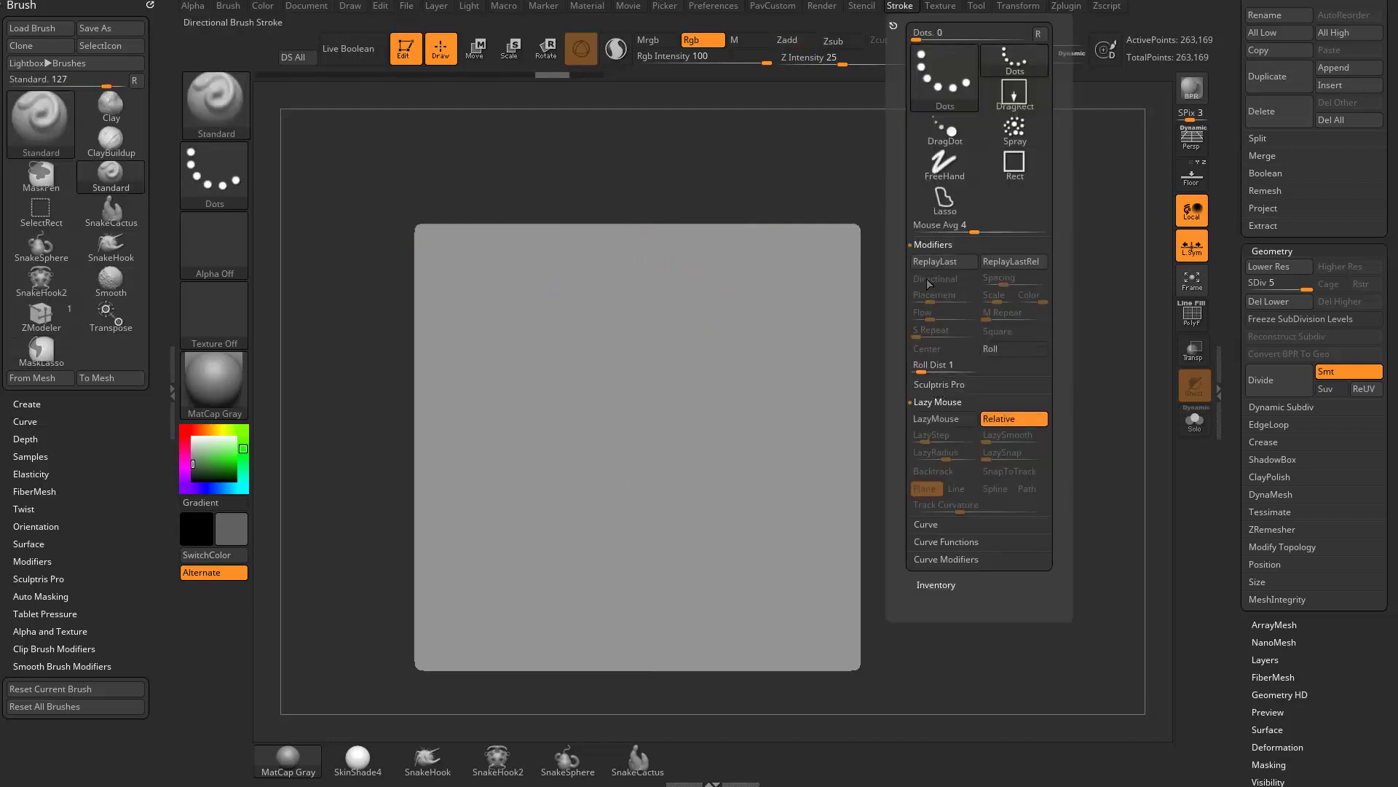
click(938, 419)
key(s)
click(617, 296)
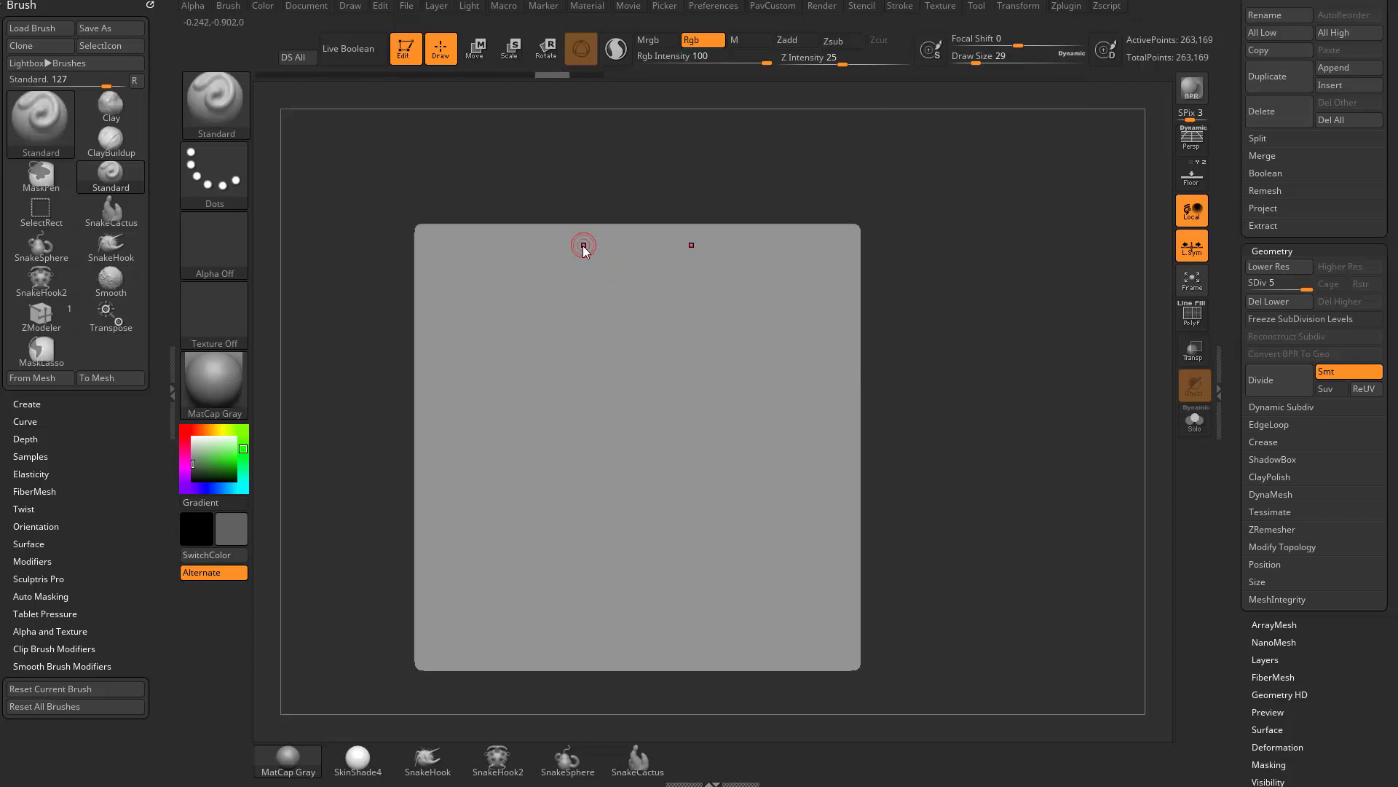
mouse_move(578, 228)
mouse_down()
mouse_move(587, 365)
mouse_move(606, 397)
mouse_up()
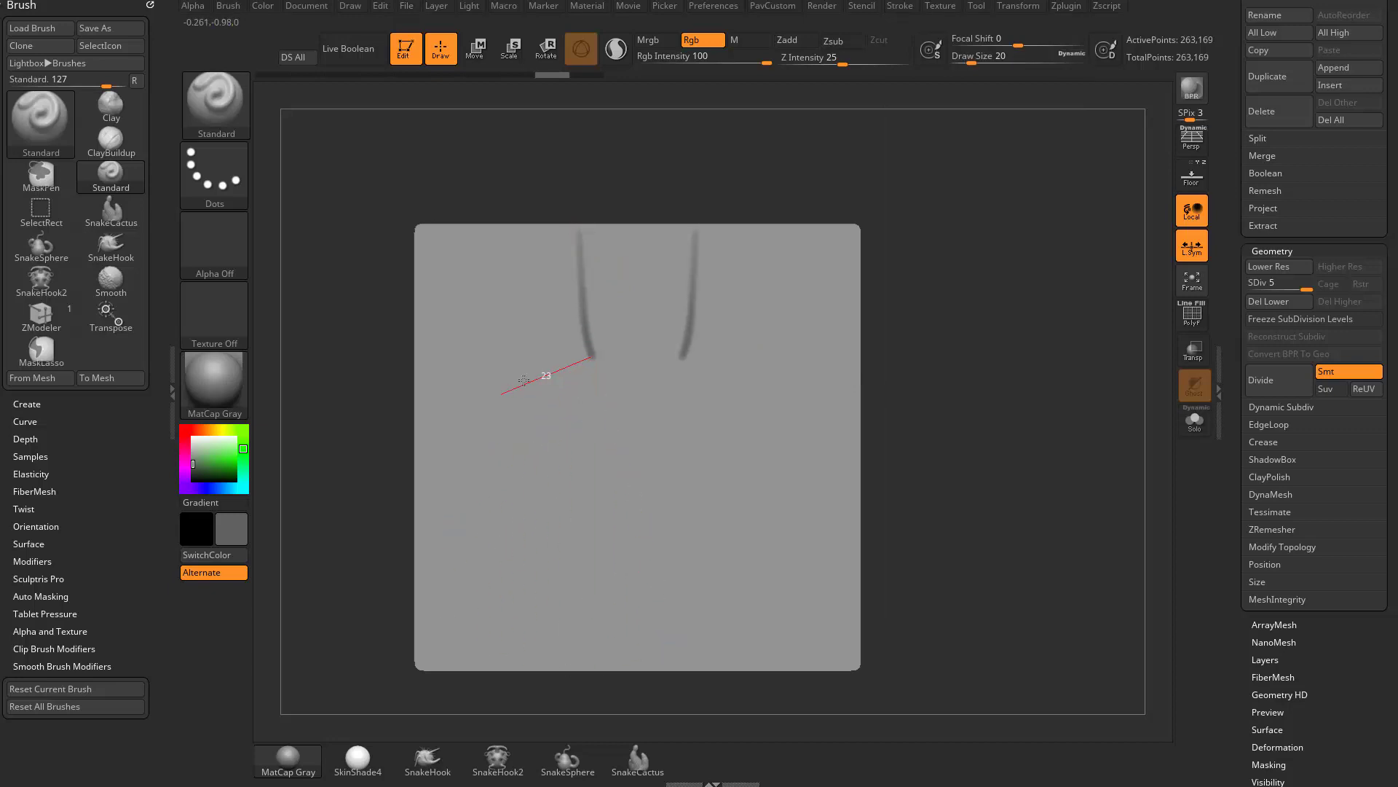
drag(492, 421, 492, 421)
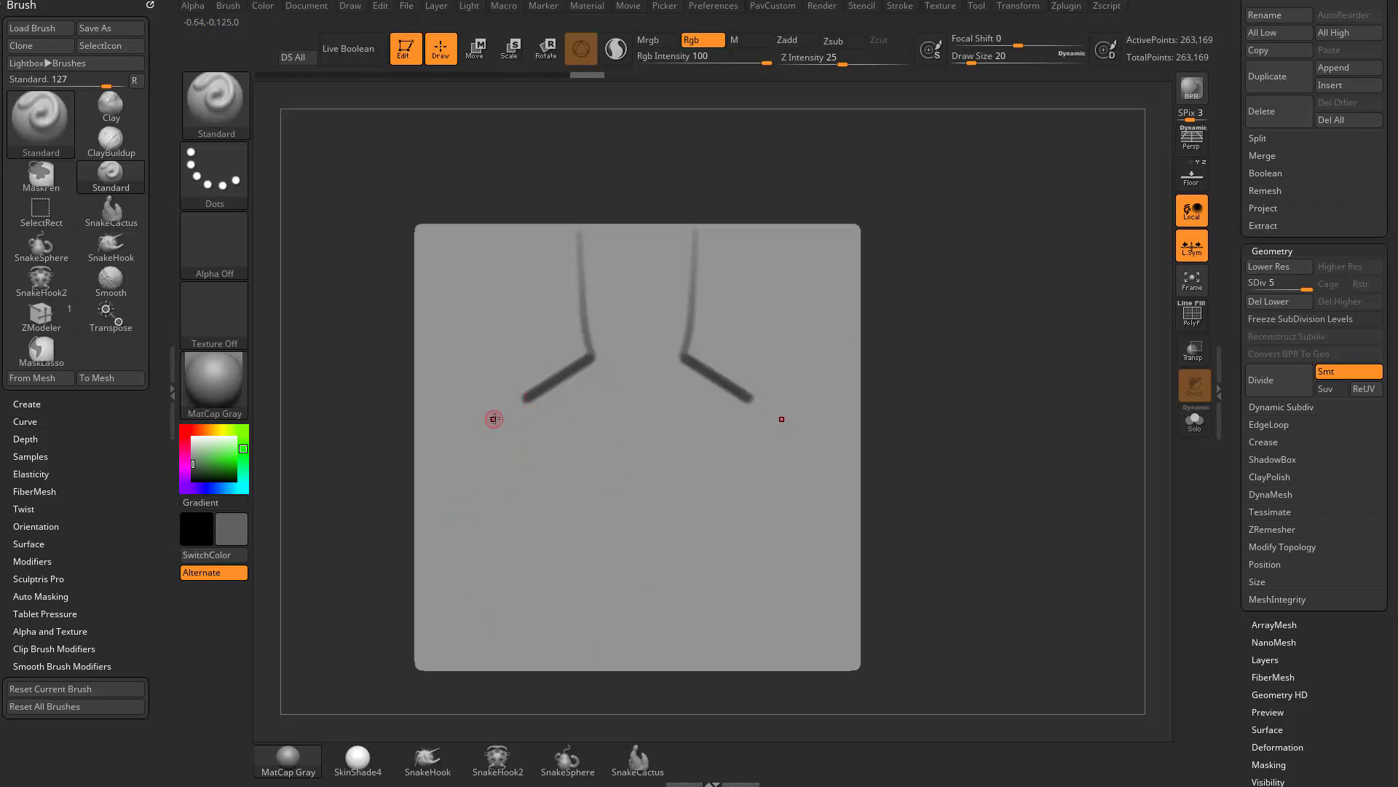
Lower LazyRadius to 2 and paint mirrored, connected straight grey lines across the plane's lower half
click(900, 6)
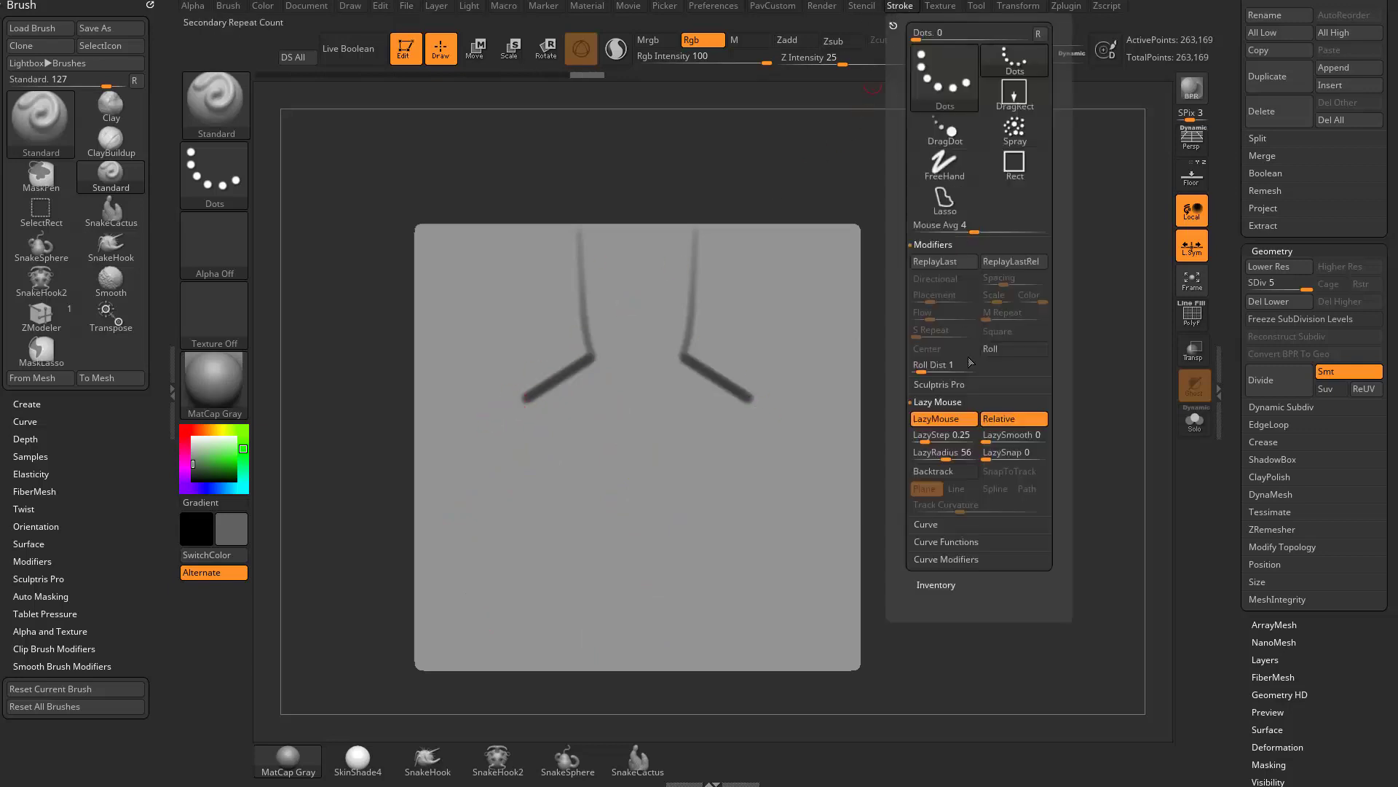
drag(956, 462, 921, 459)
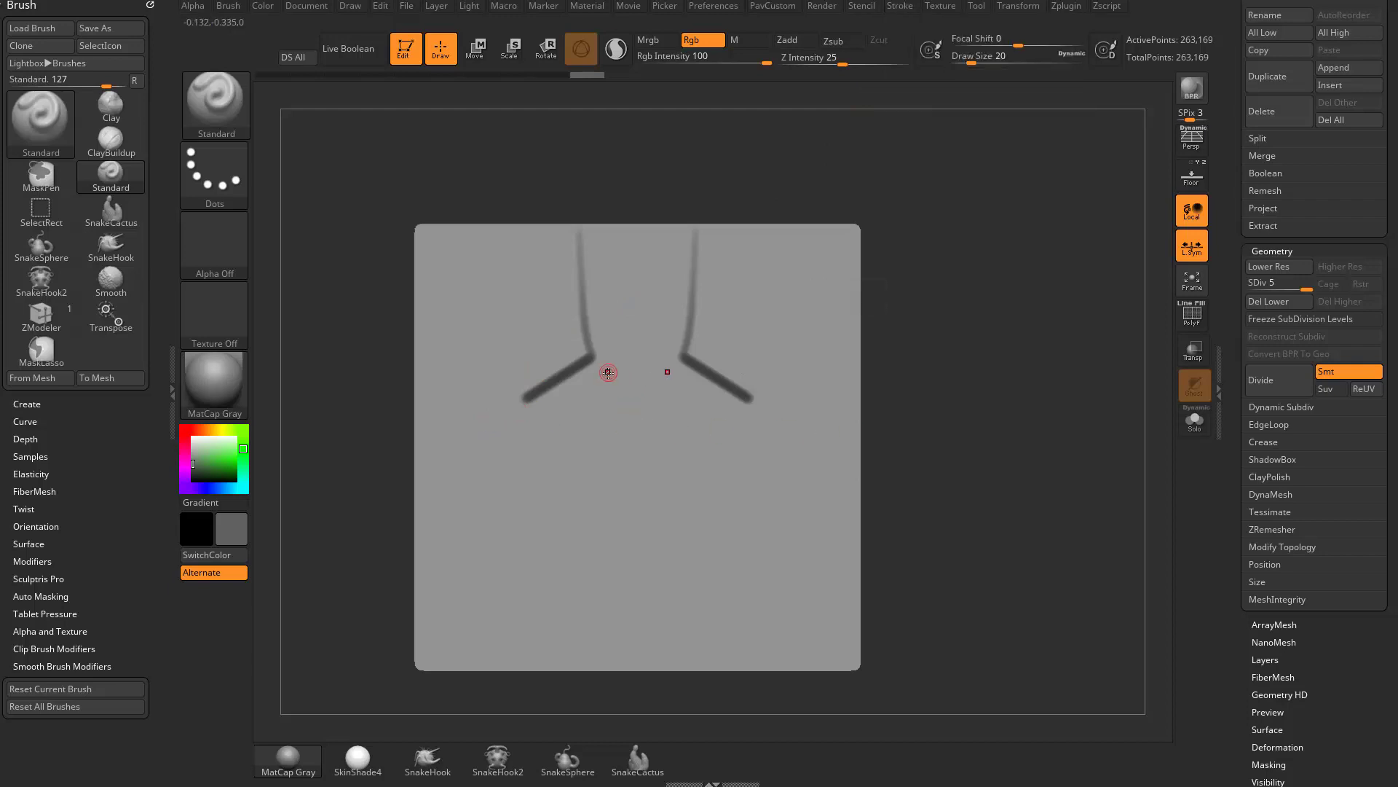
mouse_move(591, 442)
mouse_down()
mouse_move(556, 462)
mouse_move(506, 548)
mouse_up()
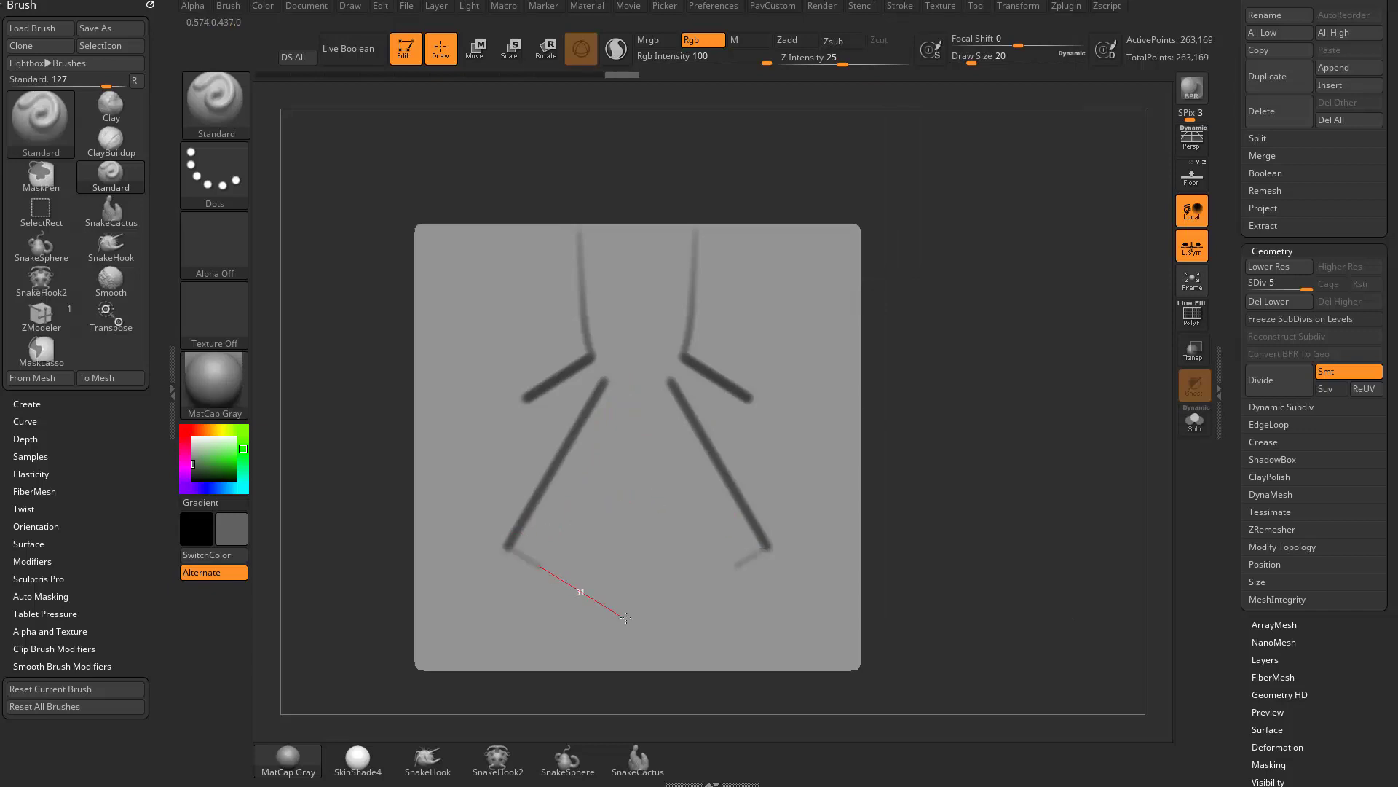
drag(626, 618, 629, 620)
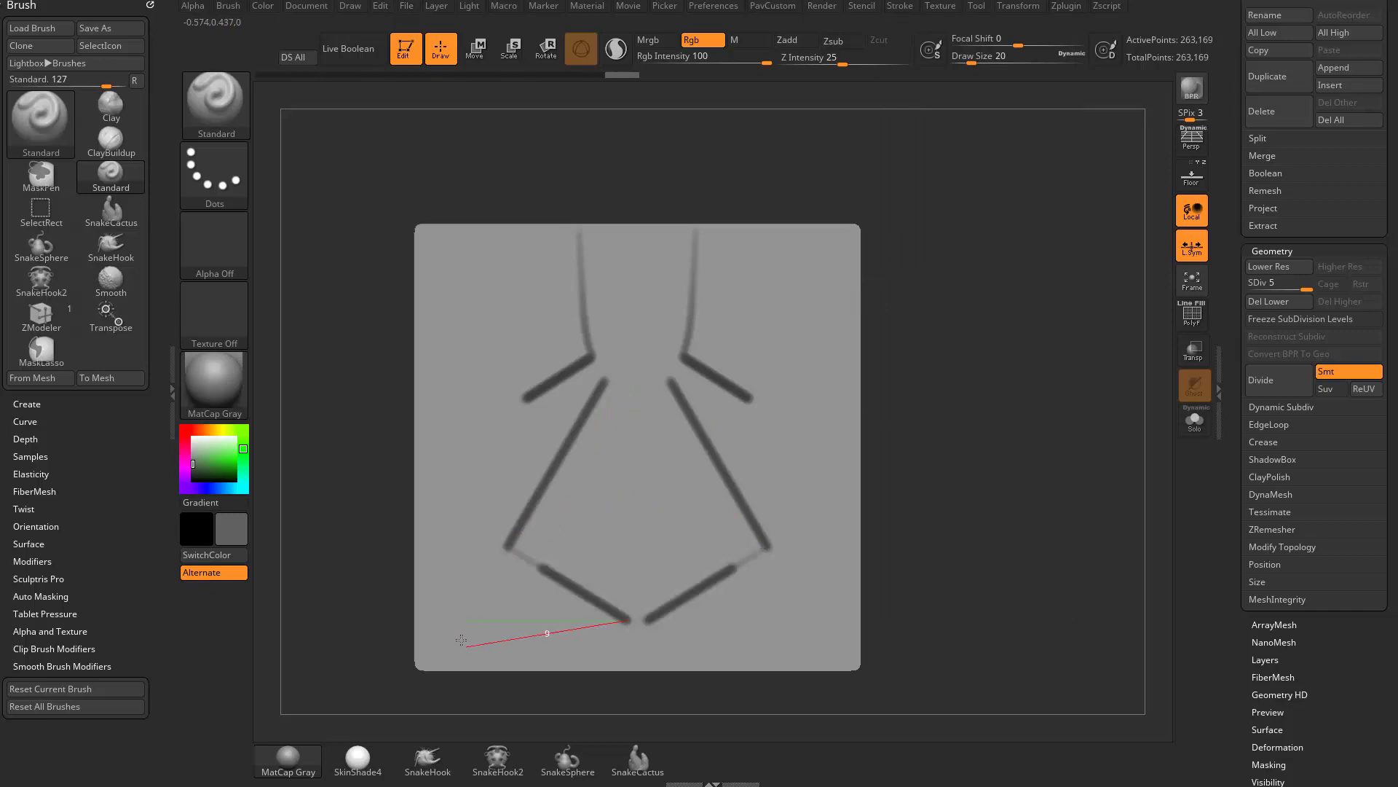
drag(459, 589, 461, 544)
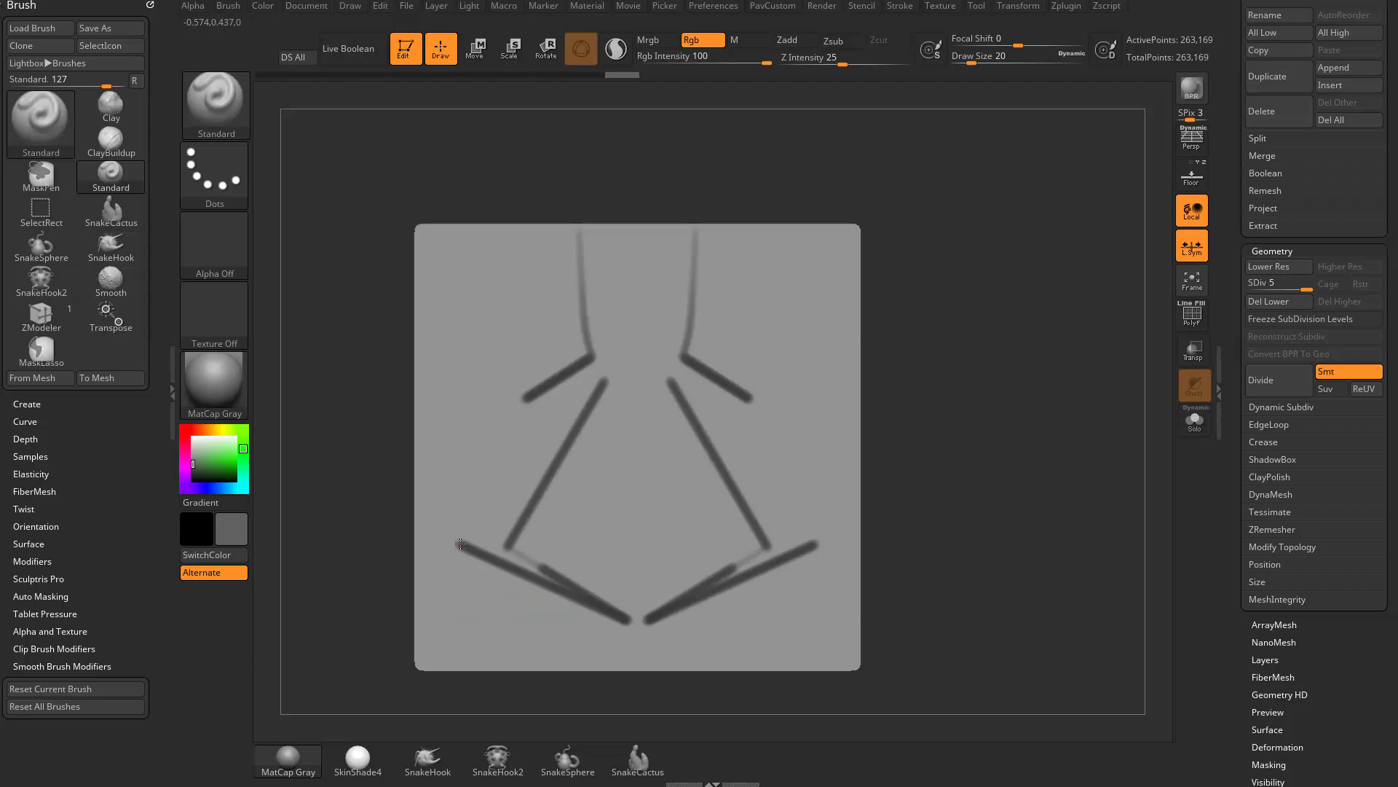
drag(540, 372, 540, 372)
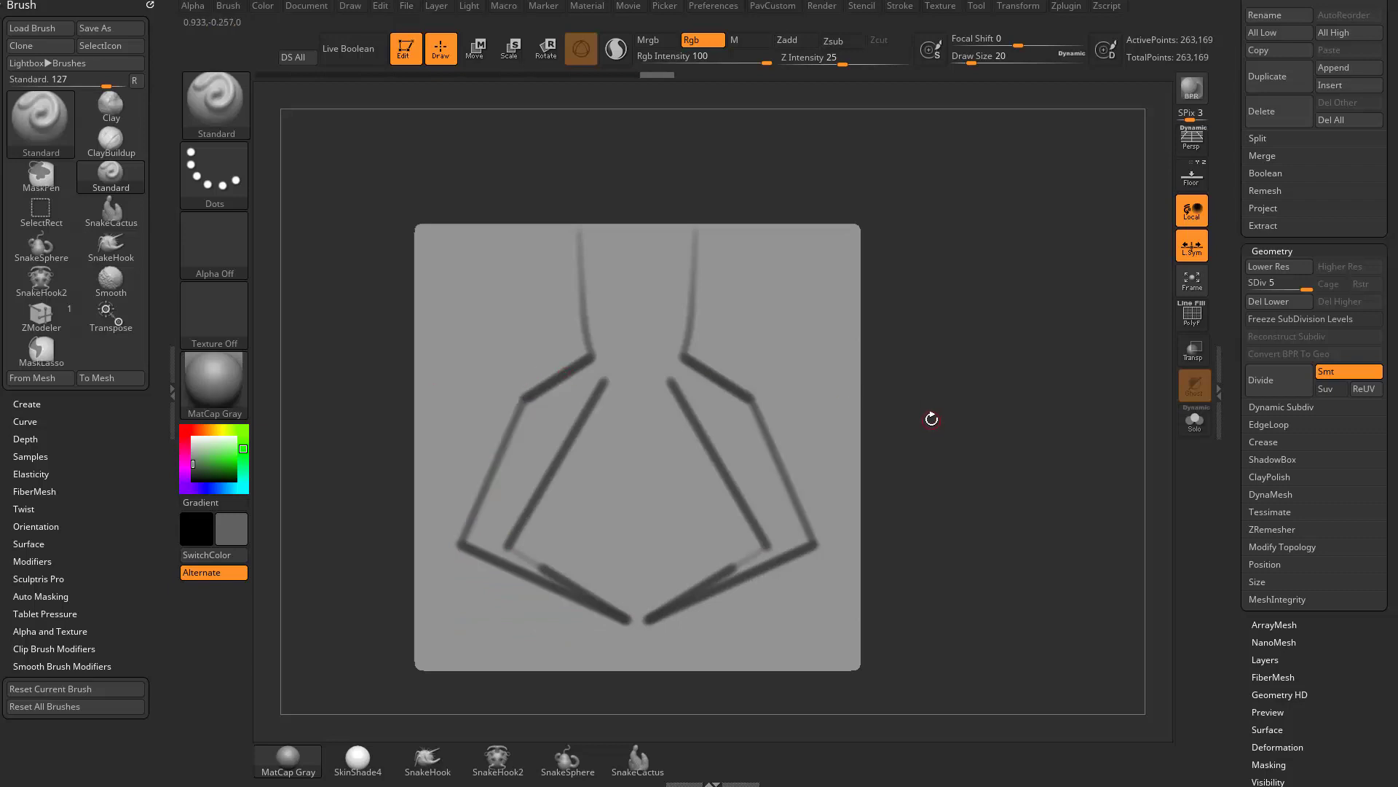
Paint mirrored diagonal lines crossing the existing ones, and undo all the grey strokes on the plane
click(896, 7)
mouse_move(798, 435)
mouse_down()
mouse_move(705, 457)
mouse_move(655, 518)
mouse_up()
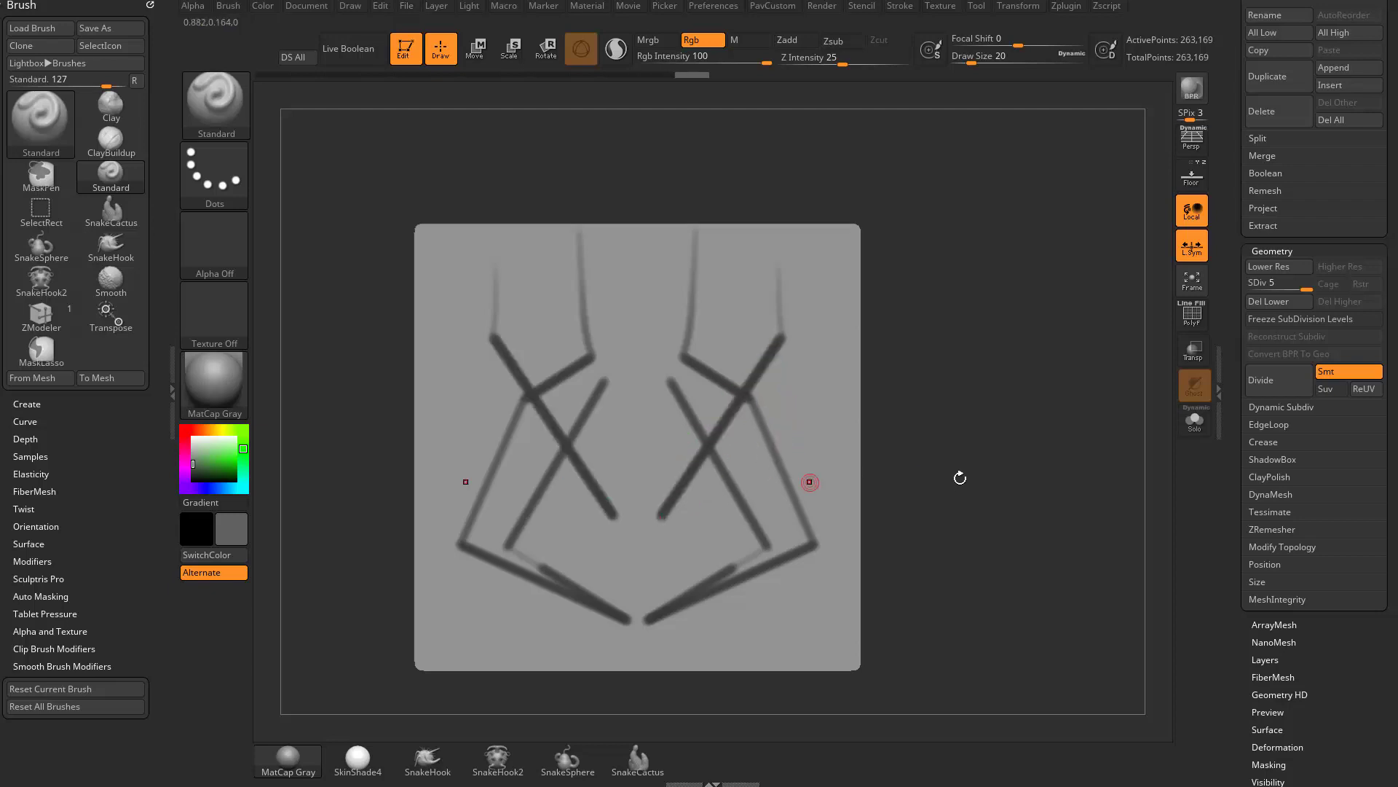
key(ctrl+z)
key(ctrl+z)
key(ctrl+z)
key(ctrl+z)
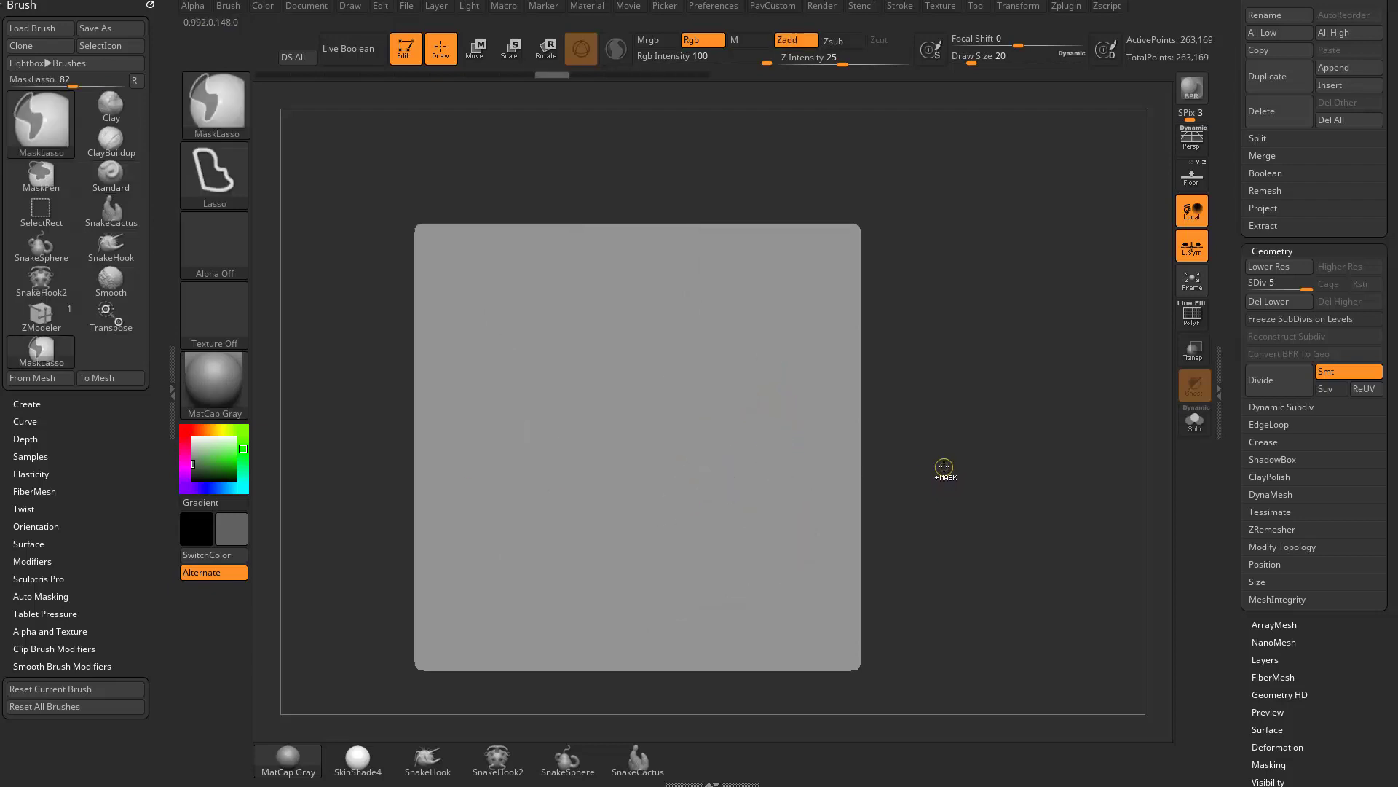
Turn off LazyMouse for the Standard brush
click(903, 7)
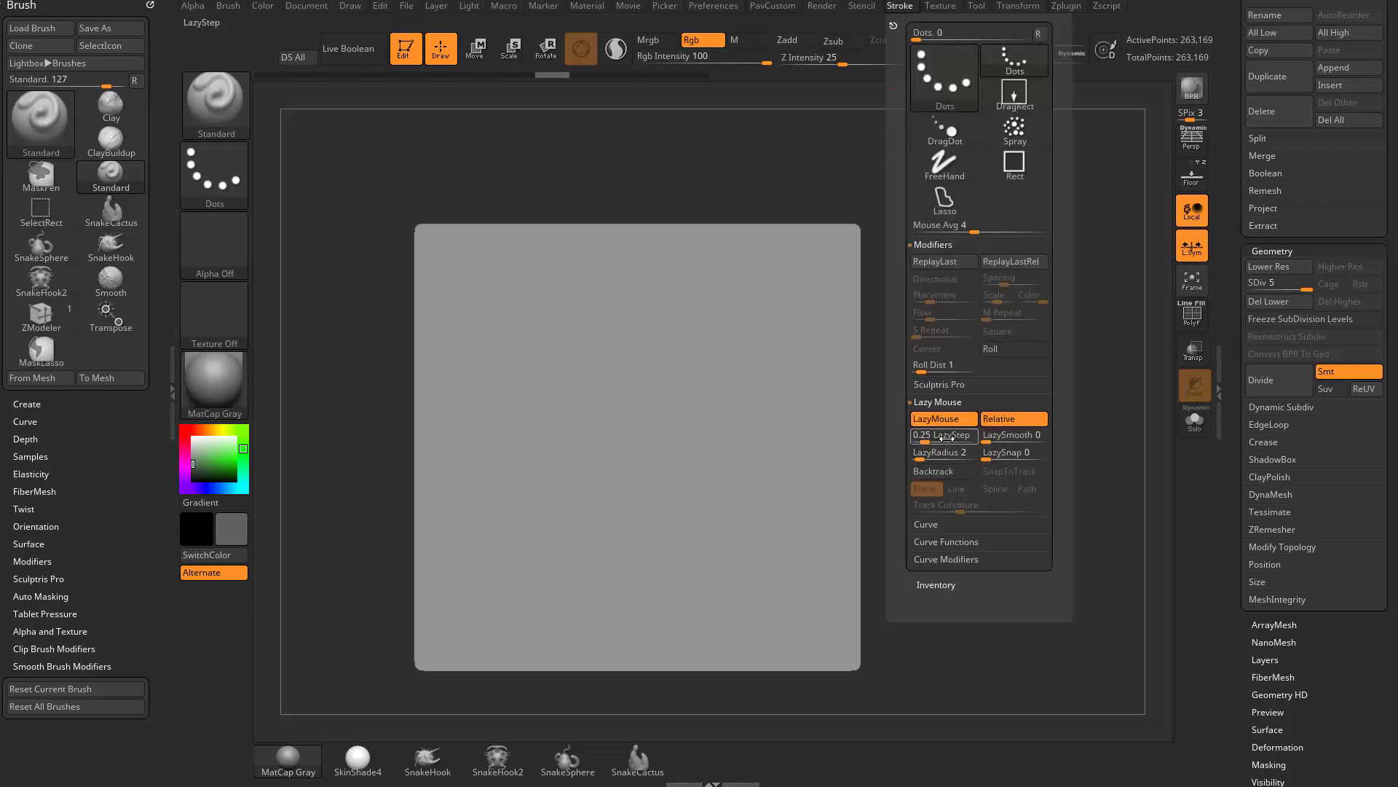
click(949, 419)
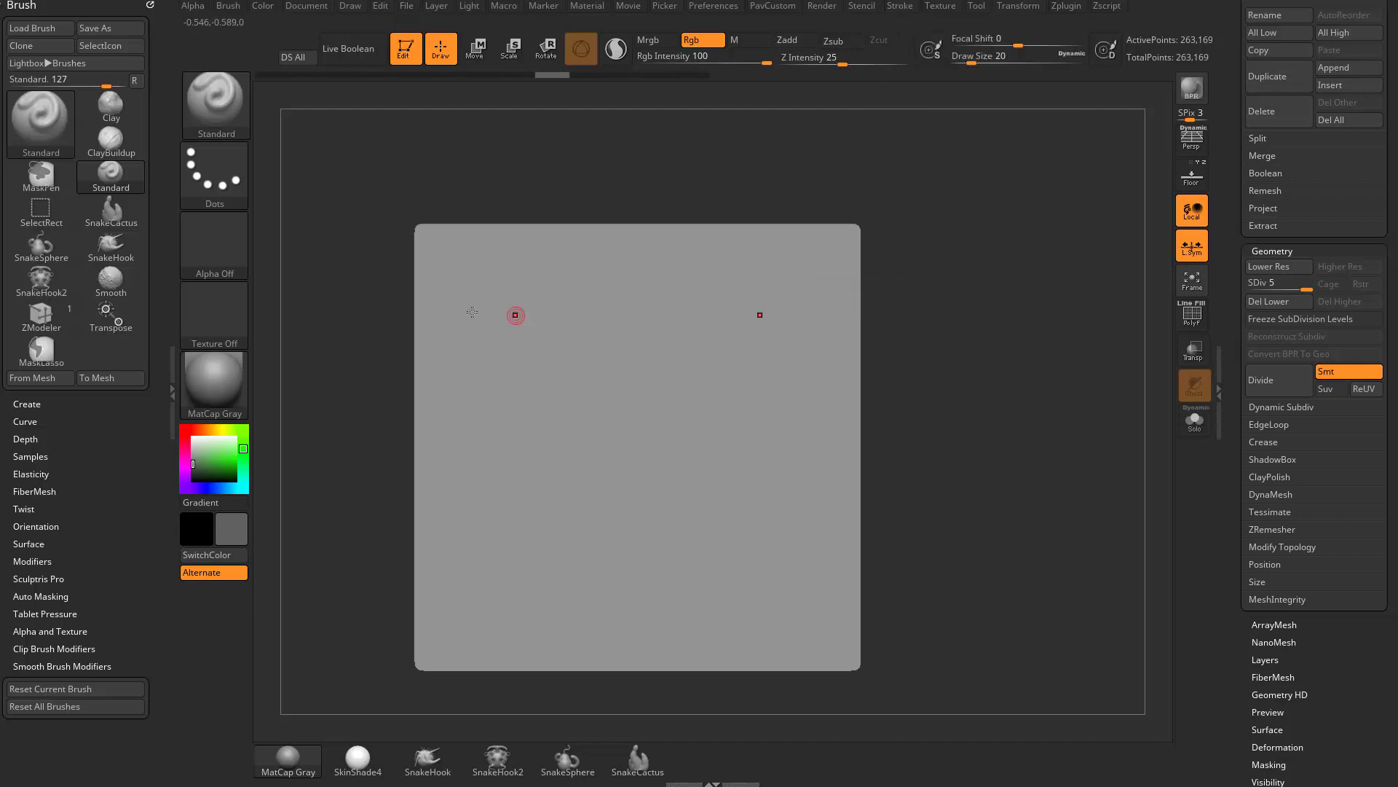
Paint mirrored grey straight lines on the plane in vertical, horizontal and diagonal directions, crossing near each vertical line
mouse_move(495, 310)
mouse_down()
mouse_move(508, 345)
mouse_move(488, 532)
mouse_up()
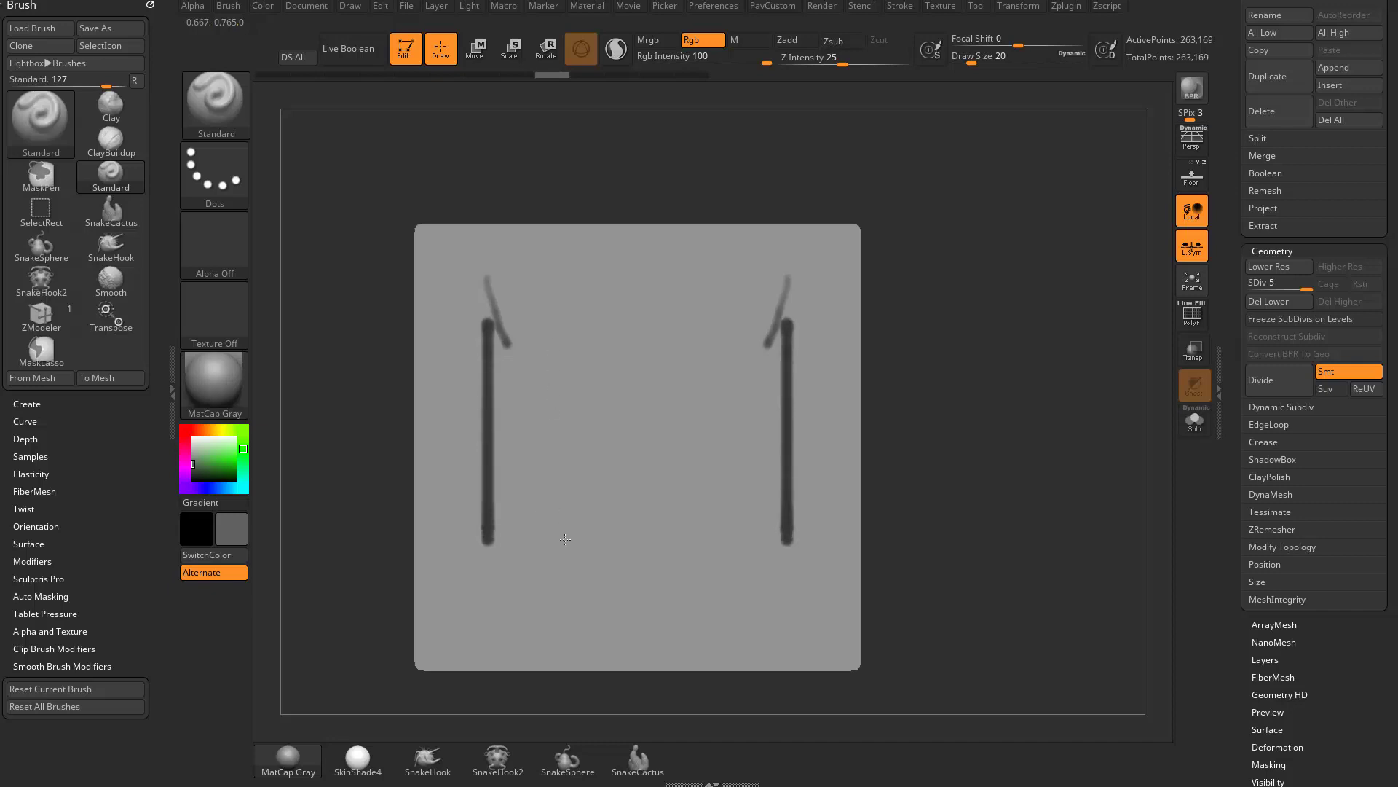
shift+drag(640, 475, 724, 403)
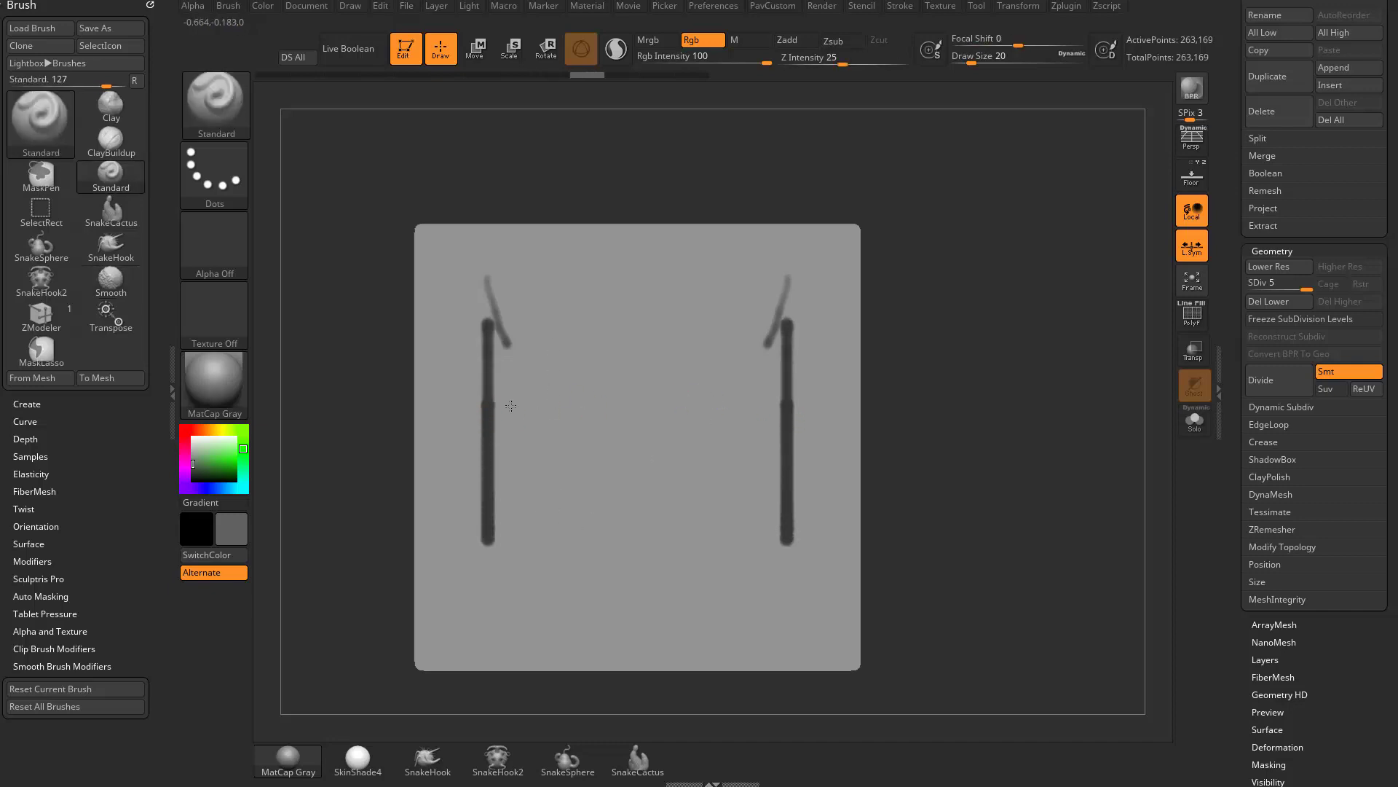
mouse_move(511, 406)
mouse_down()
mouse_move(635, 406)
mouse_move(446, 406)
mouse_move(570, 329)
mouse_move(454, 440)
mouse_up()
drag(553, 341, 435, 458)
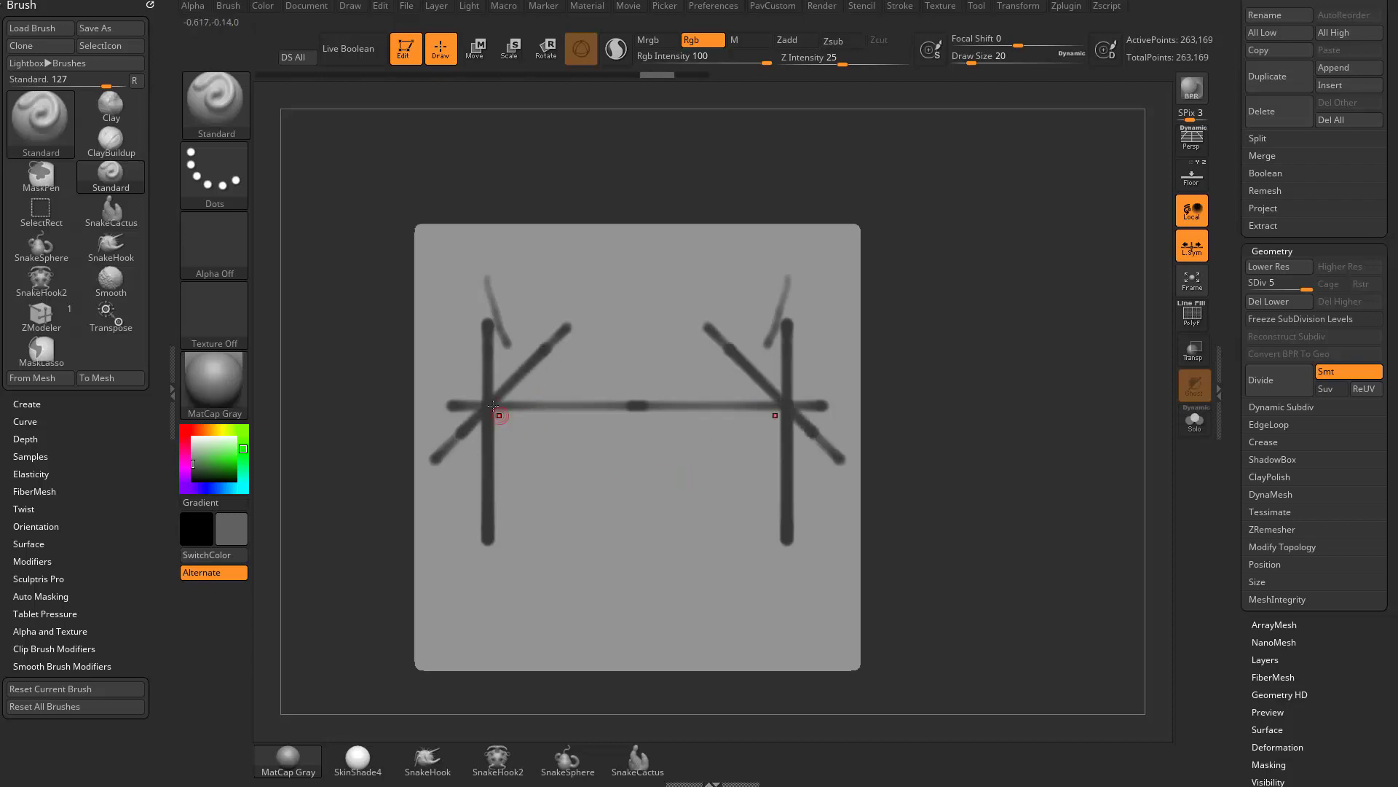
mouse_move(518, 431)
mouse_down()
mouse_move(593, 506)
mouse_move(502, 419)
mouse_up()
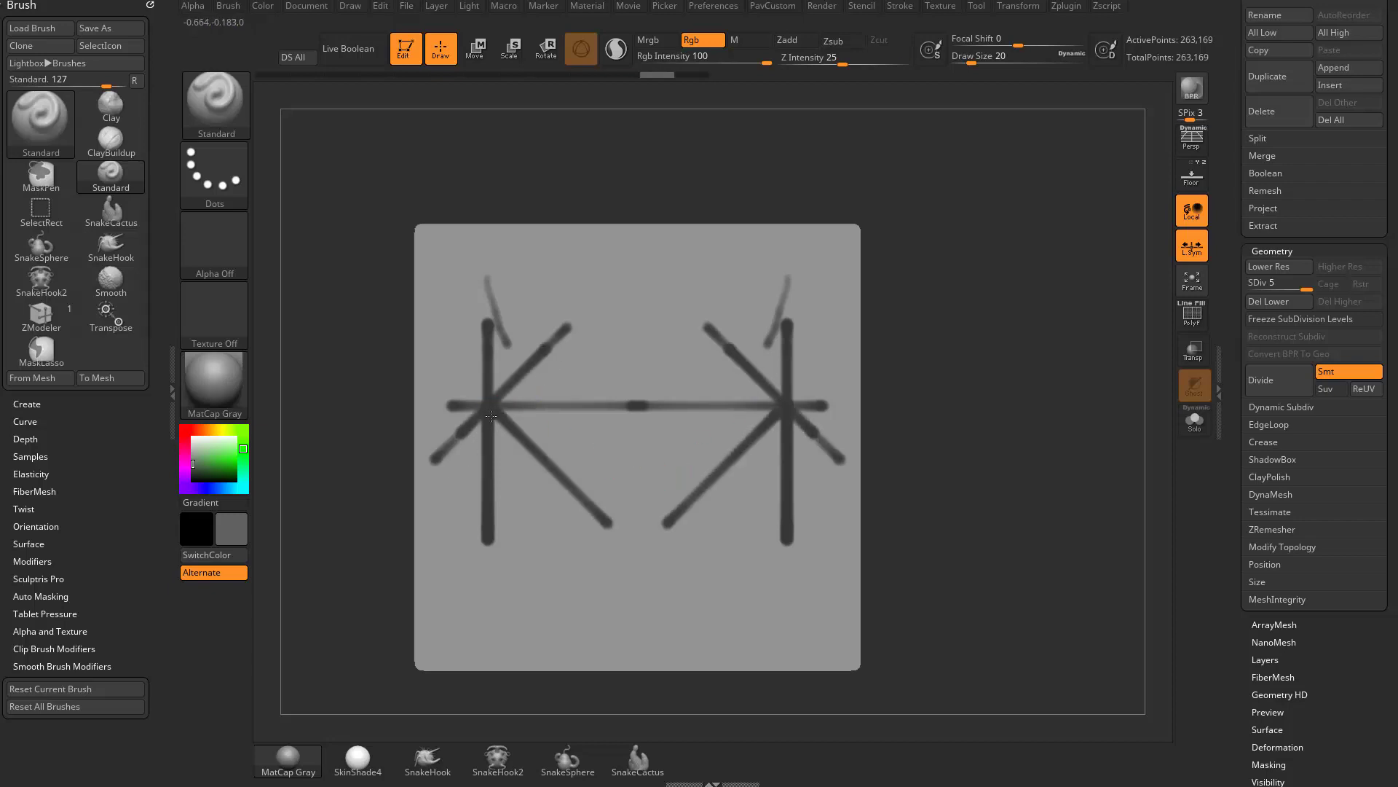
Set the draw size to 16 and paint thinner mirrored vertical and horizontal lines on the plane's upper half
key(s)
click(566, 375)
mouse_move(593, 270)
mouse_down()
mouse_move(593, 421)
mouse_move(600, 345)
mouse_move(462, 356)
mouse_up()
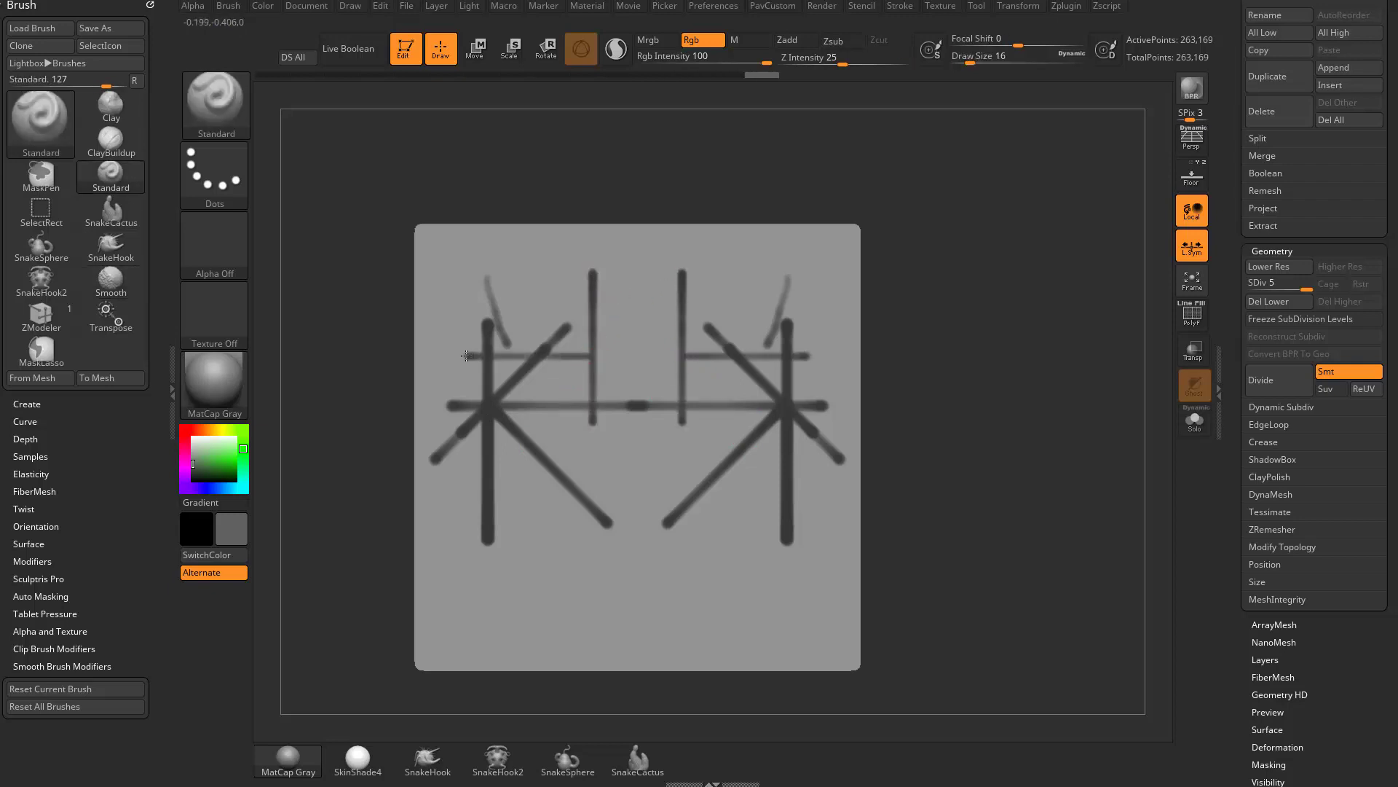
Undo all the grey strokes on the plane
key(ctrl+z)
key(ctrl+z)
key(ctrl+z)
key(ctrl+z)
key(ctrl+z)
key(ctrl+z)
key(ctrl+z)
key(ctrl+z)
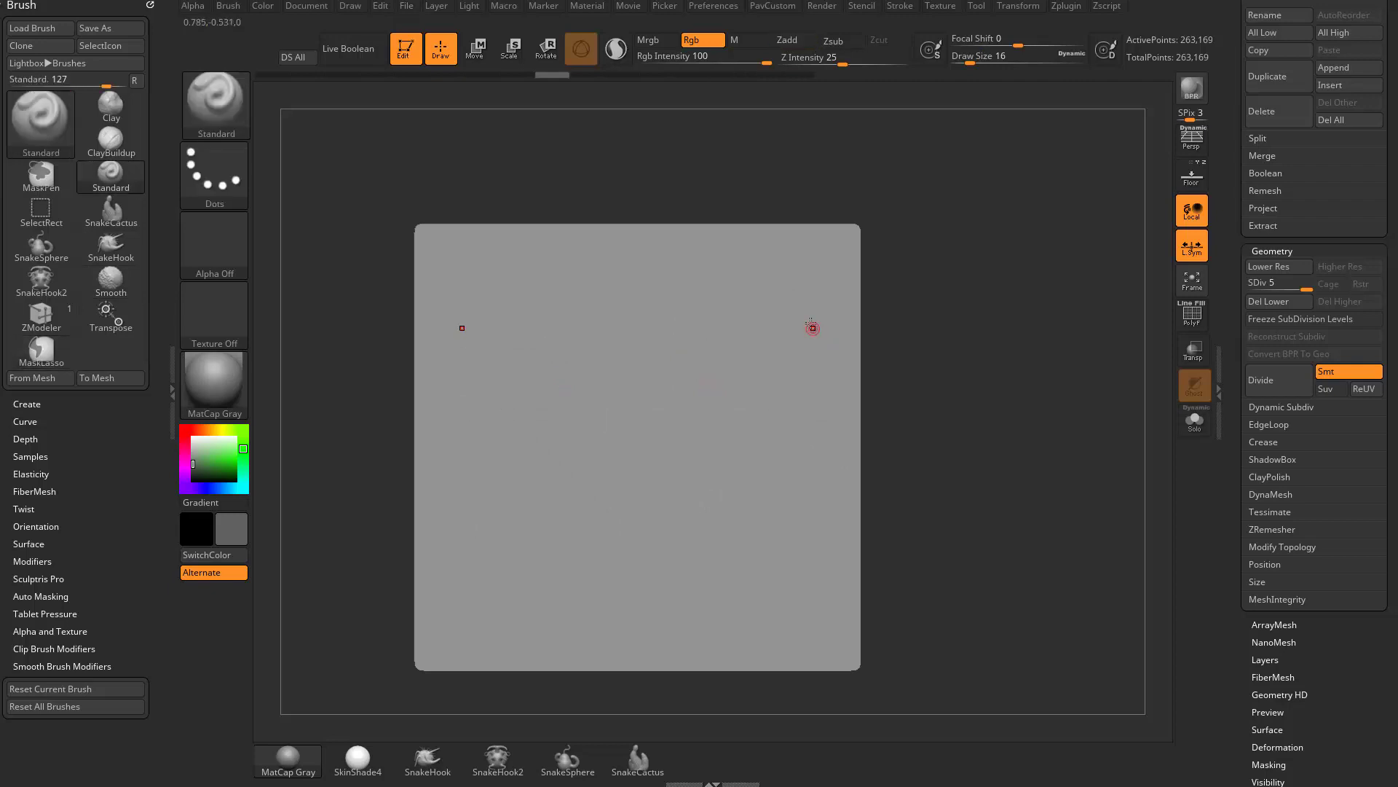
Switch from the gizmo to the transpose line, draw it diagonally across the plane, and lower the mesh to subdivision level 4
key(w)
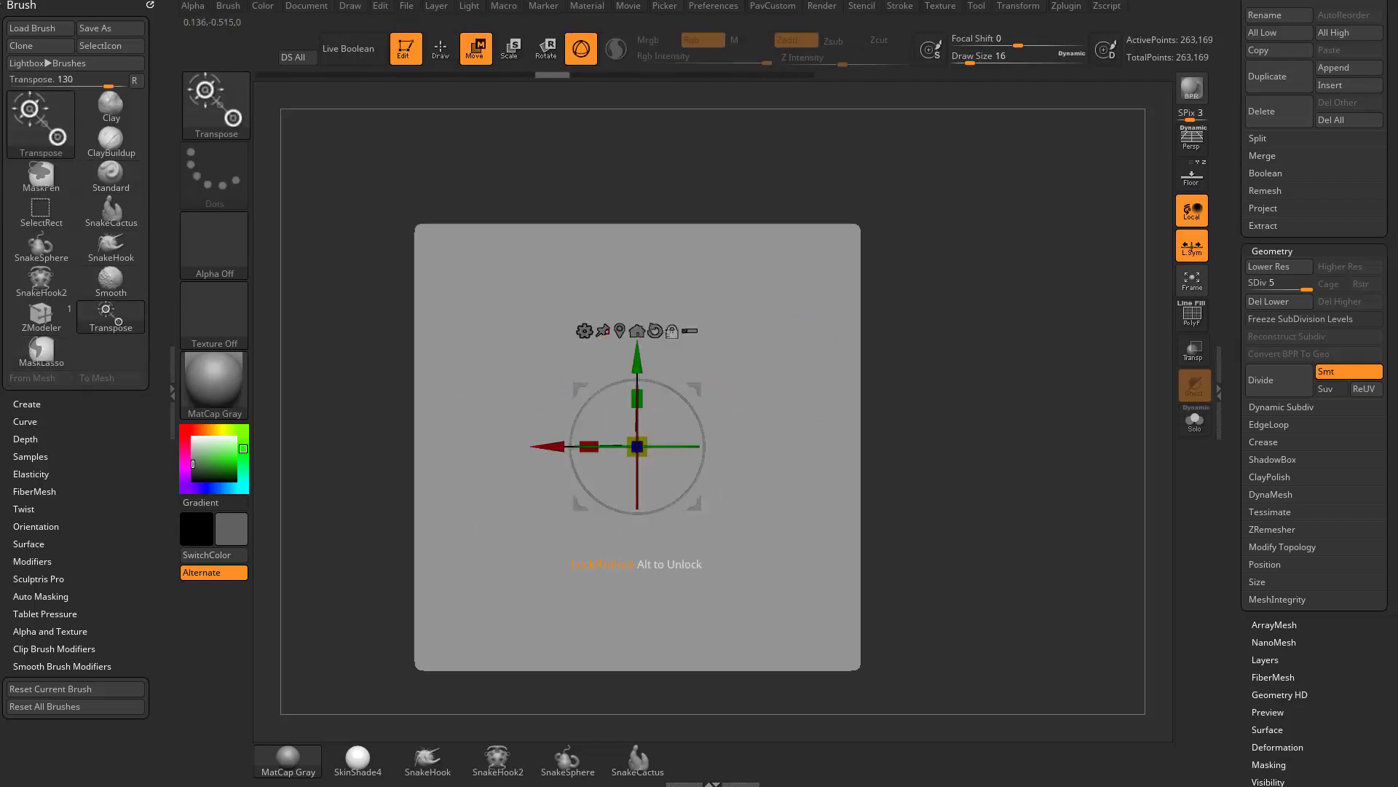
key(y)
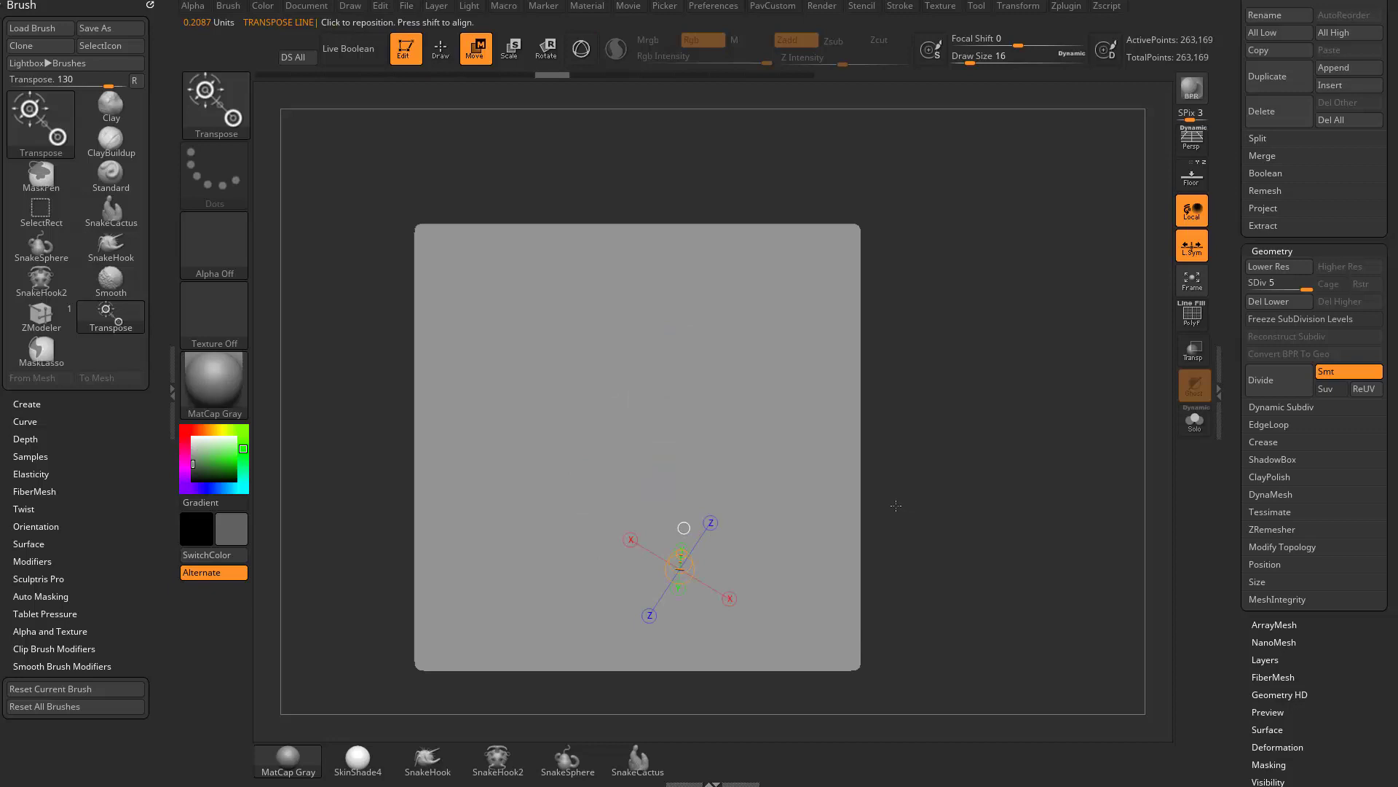
drag(474, 243, 810, 589)
key(shift+d)
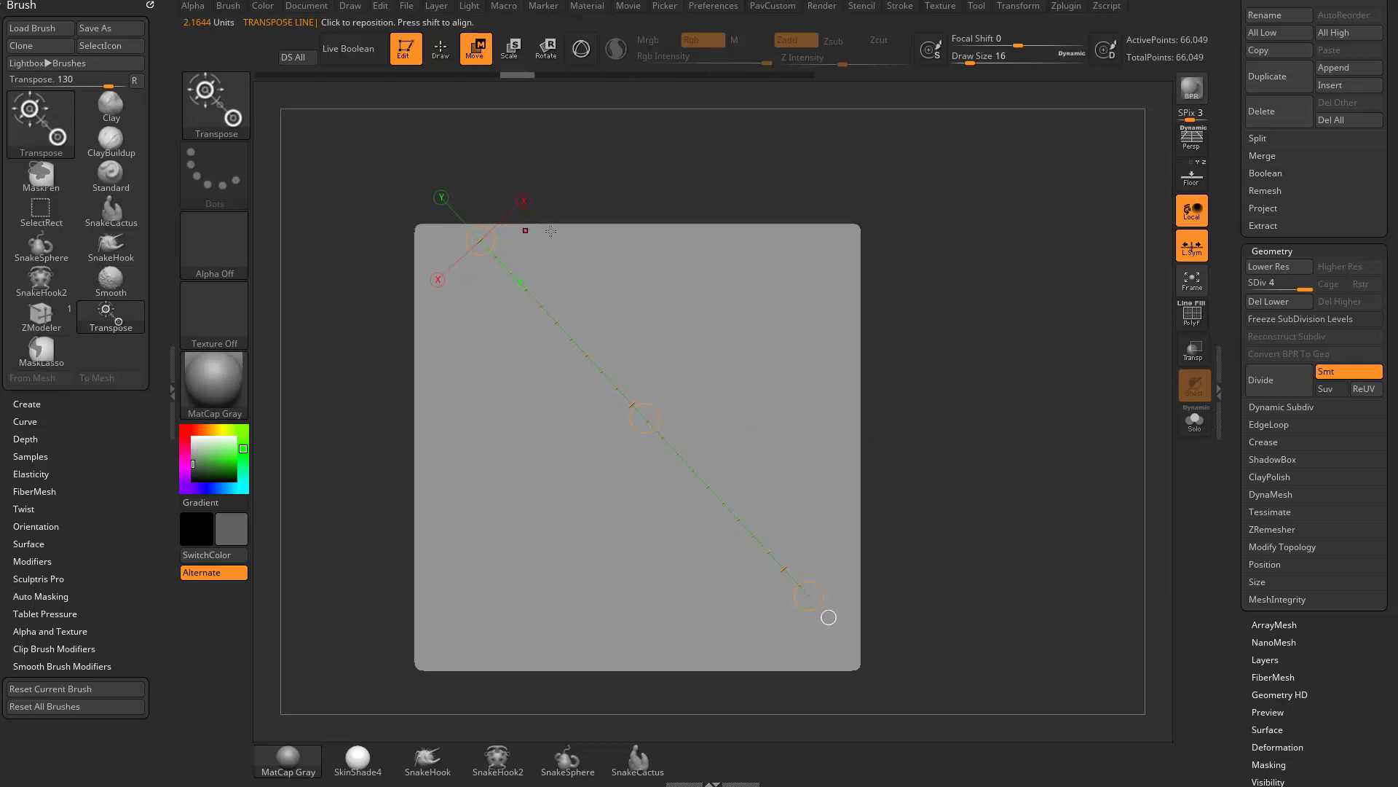
Draw a shallower diagonal transpose line across the plane, align the view so that line runs horizontally, and return to Draw mode
mouse_move(582, 256)
mouse_down()
mouse_move(730, 309)
mouse_move(823, 286)
mouse_up()
mouse_move(445, 335)
mouse_down()
mouse_move(509, 427)
mouse_move(772, 593)
mouse_move(814, 442)
mouse_move(483, 349)
mouse_move(540, 415)
mouse_move(837, 550)
mouse_up()
key(ctrl)
key(shift)
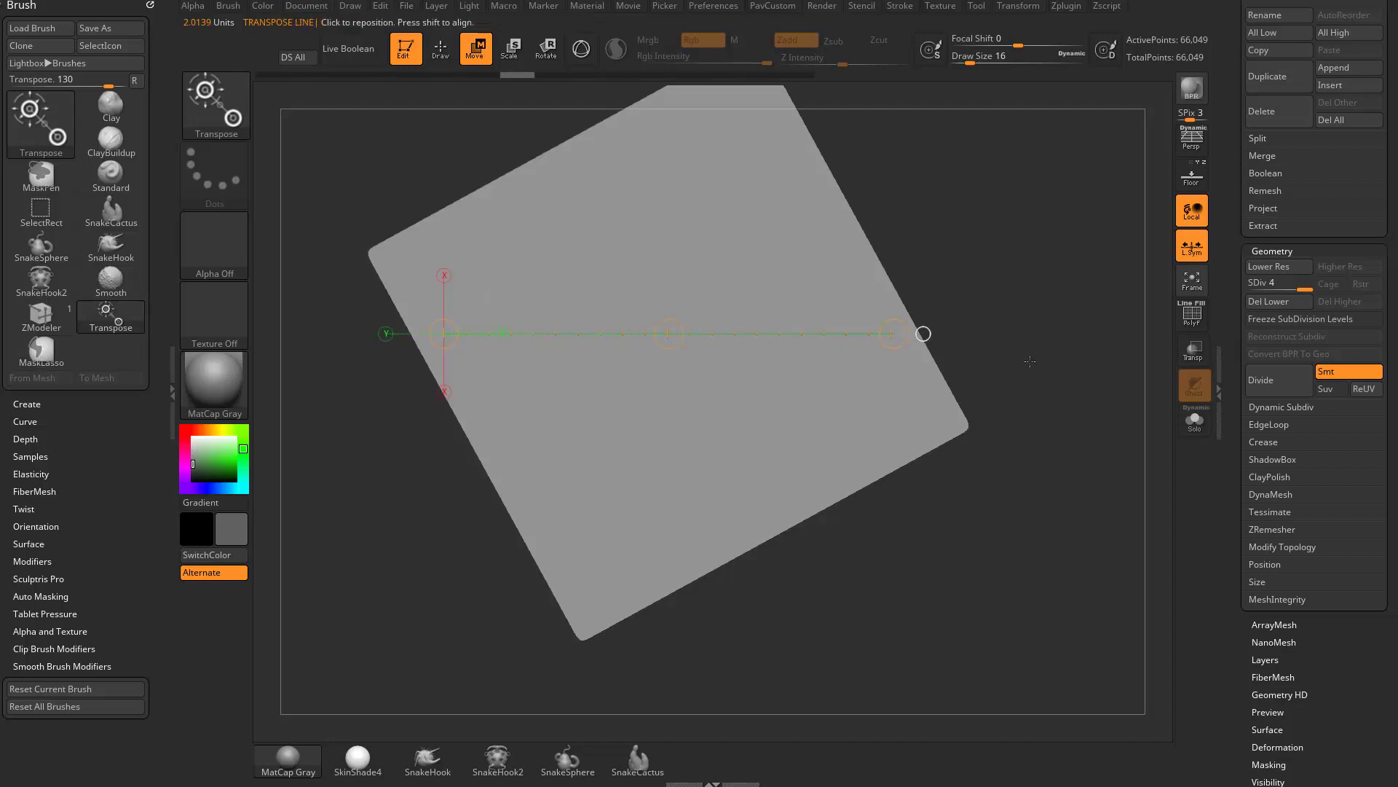
key(q)
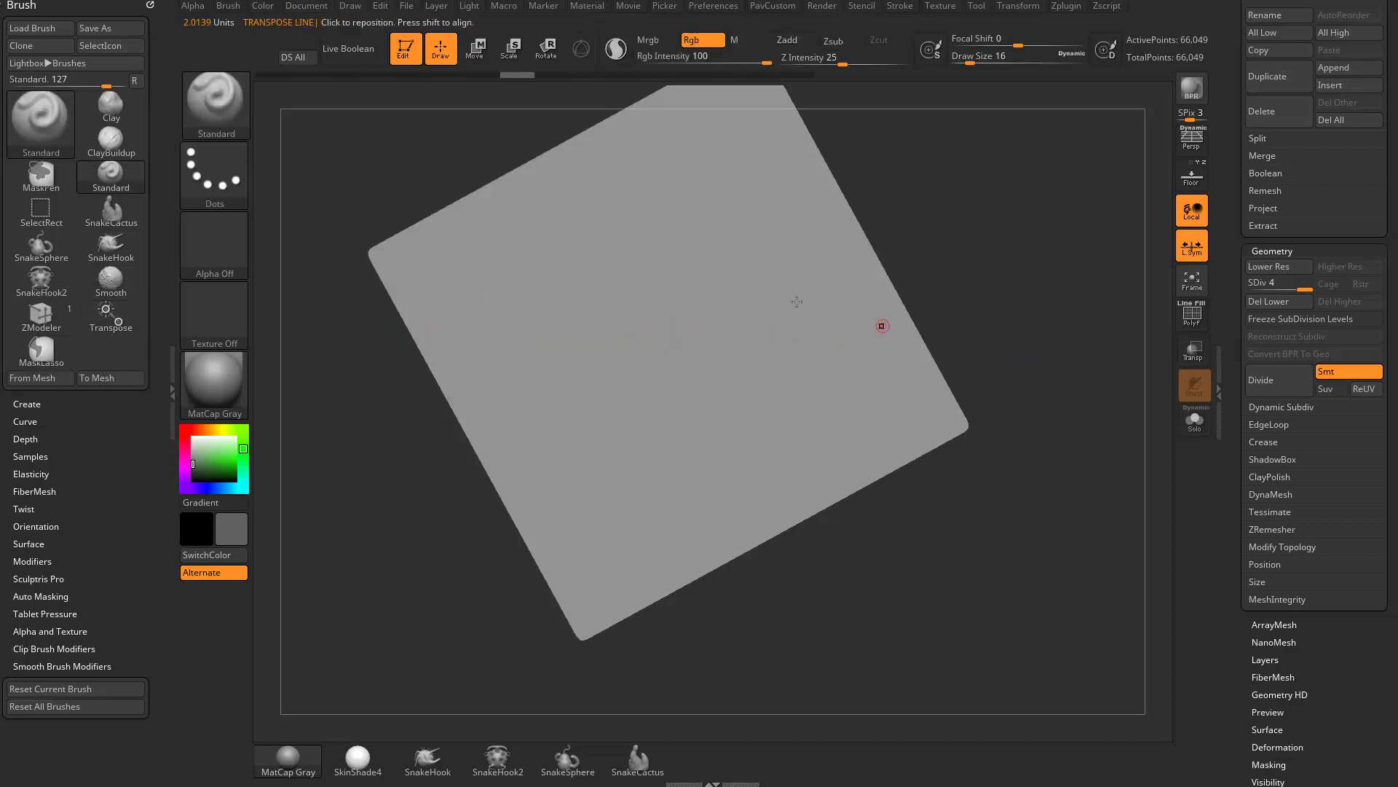
click(476, 51)
key(q)
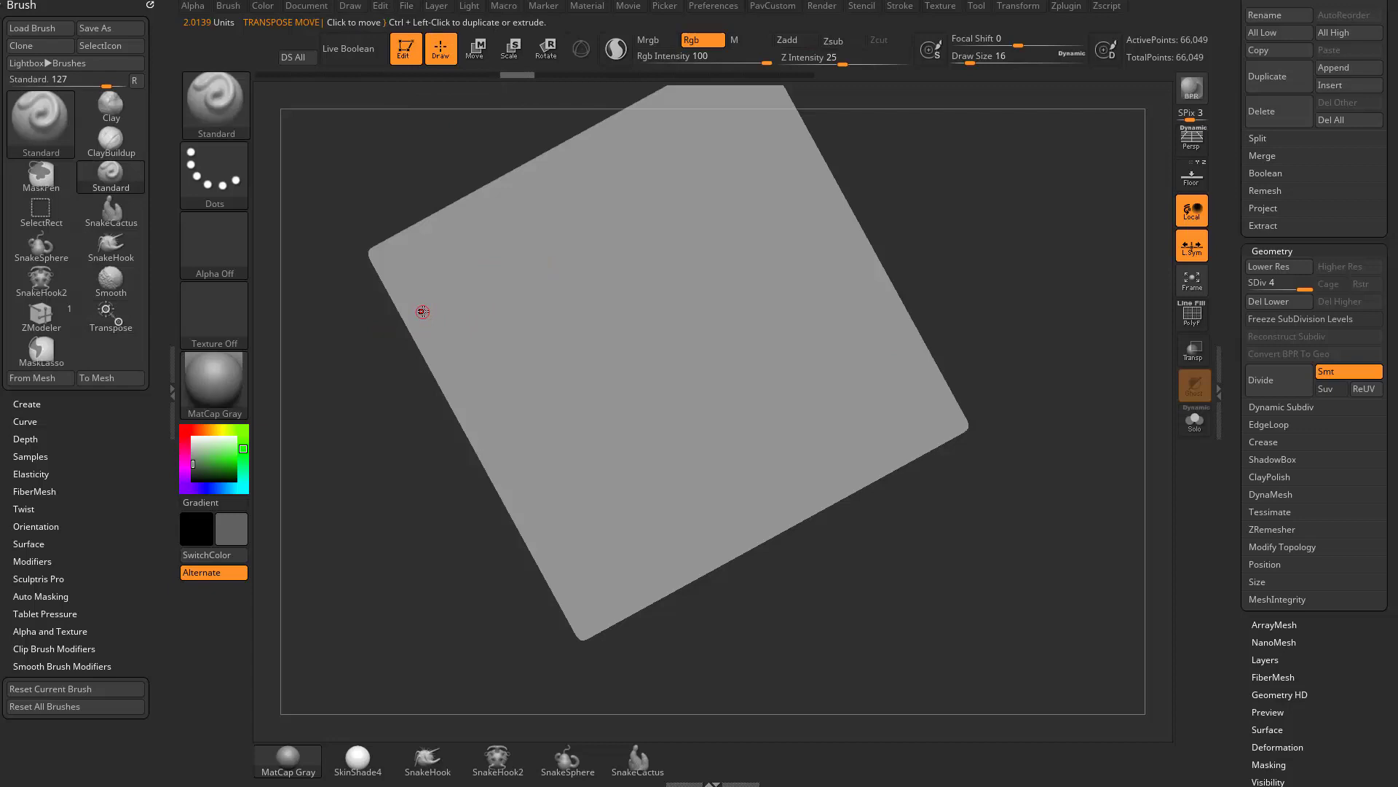
Paint a straight grey line across the rotated plane, snap the view back upright, and undo the stroke
mouse_move(483, 335)
mouse_down()
mouse_move(847, 329)
mouse_move(451, 324)
mouse_move(880, 314)
mouse_up()
drag(674, 307, 440, 303)
shift+drag(1110, 325, 1064, 315)
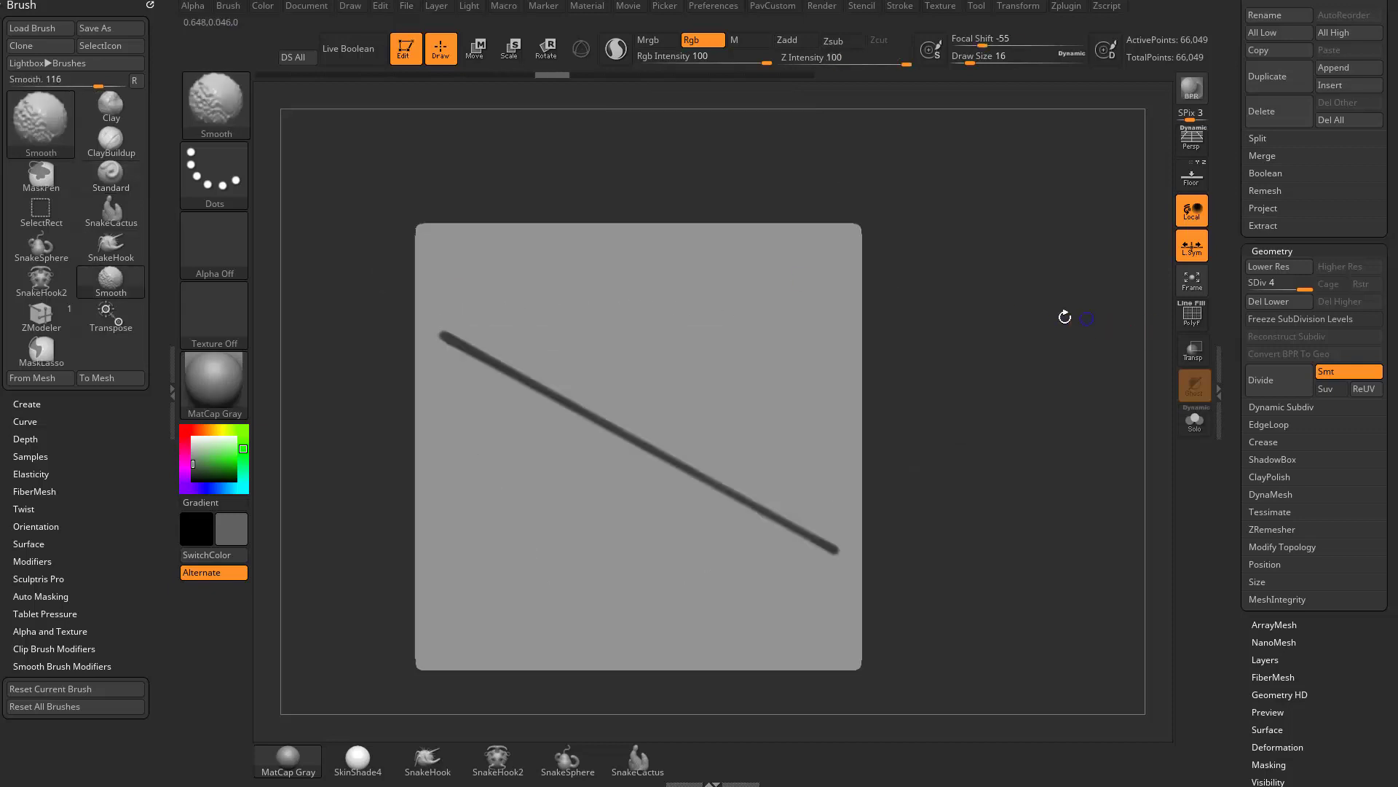
key(ctrl+z)
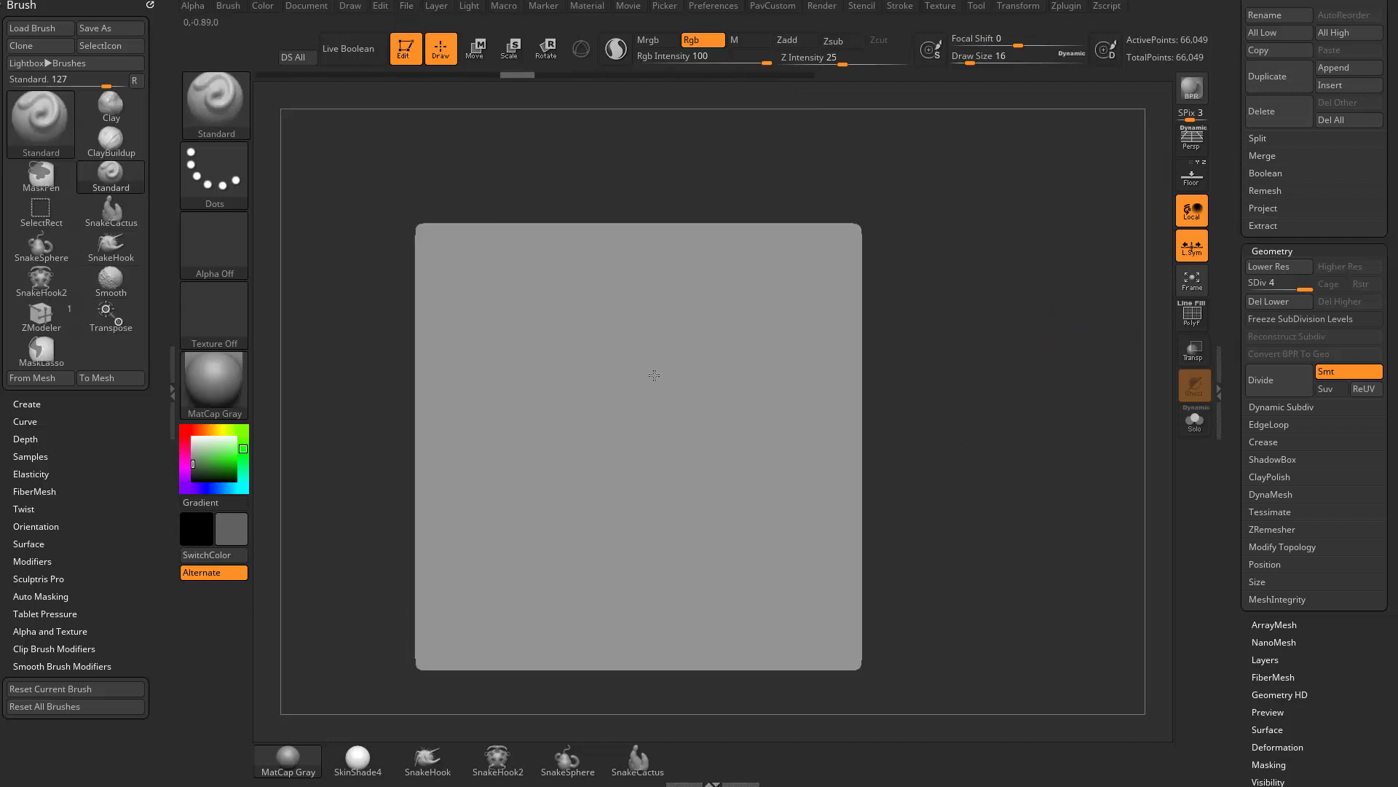
Sketch a face with a vertical centre line, a mirrored cranium arc and dark mirrored eyes and brows
drag(641, 255, 639, 628)
drag(594, 270, 552, 360)
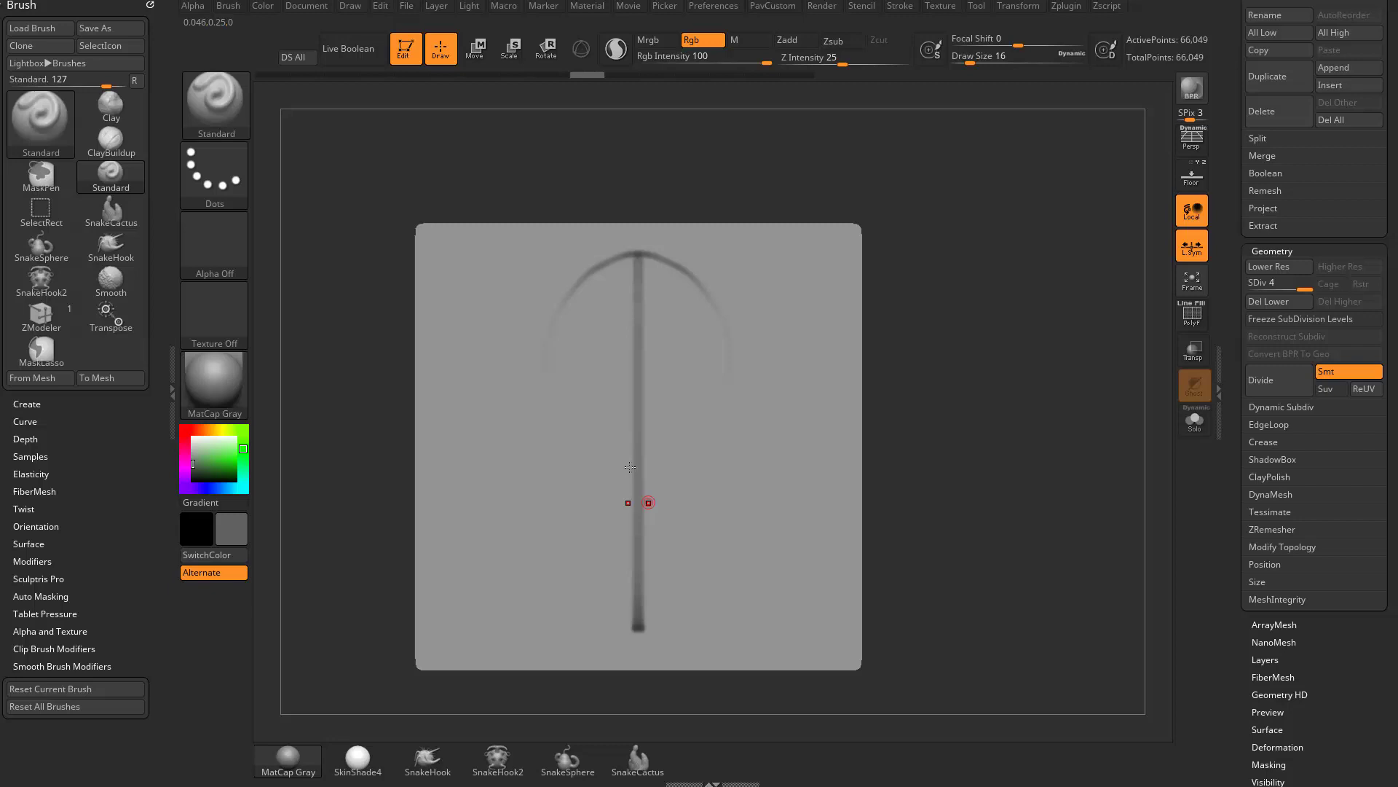
drag(671, 409, 726, 412)
mouse_move(565, 405)
mouse_down()
mouse_move(611, 418)
mouse_move(707, 388)
mouse_up()
mouse_move(596, 416)
mouse_down()
mouse_move(550, 412)
mouse_move(588, 426)
mouse_up()
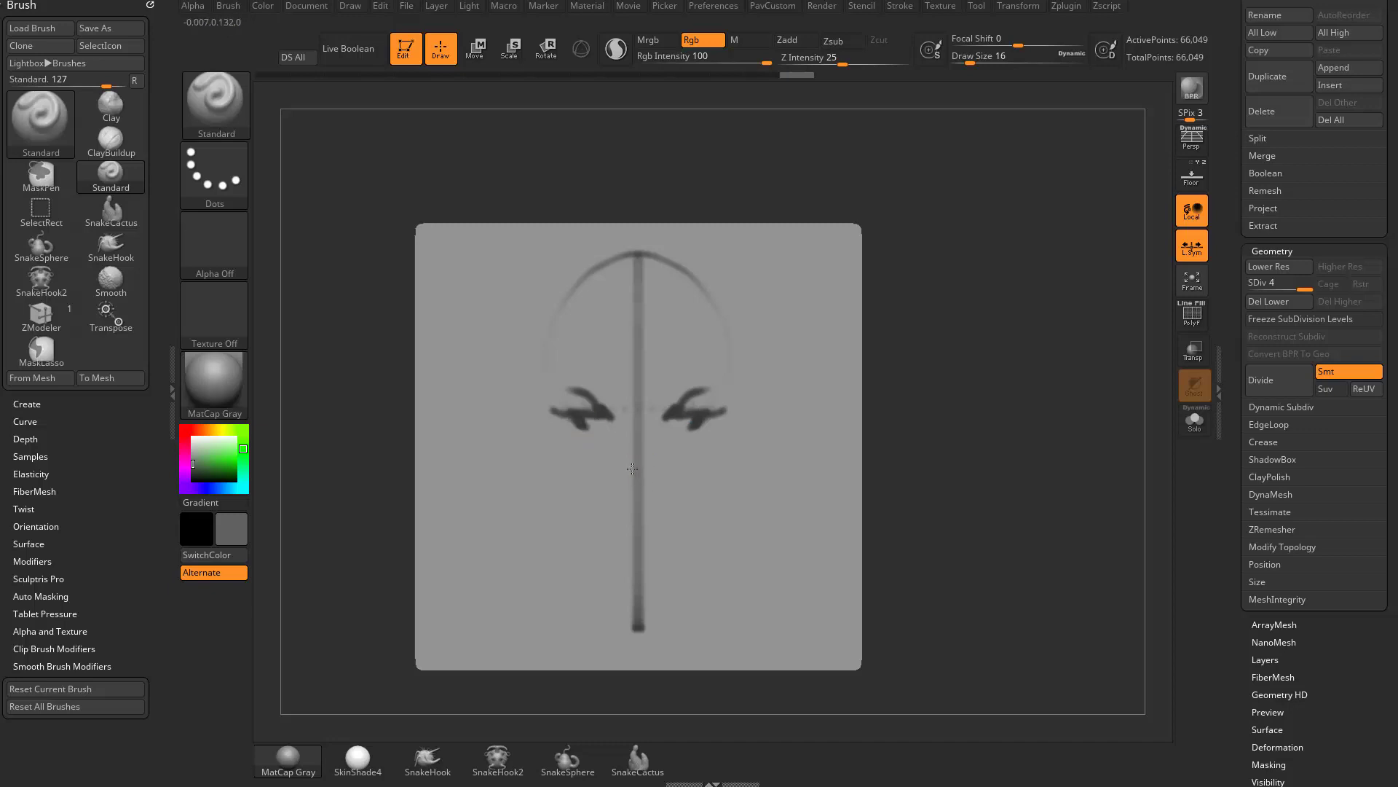
Add the nose, mouth, ears, cheeks and jawline to the mirrored face sketch
drag(632, 469, 652, 473)
drag(594, 513, 682, 513)
mouse_move(553, 408)
mouse_down()
mouse_move(565, 479)
mouse_move(540, 474)
mouse_up()
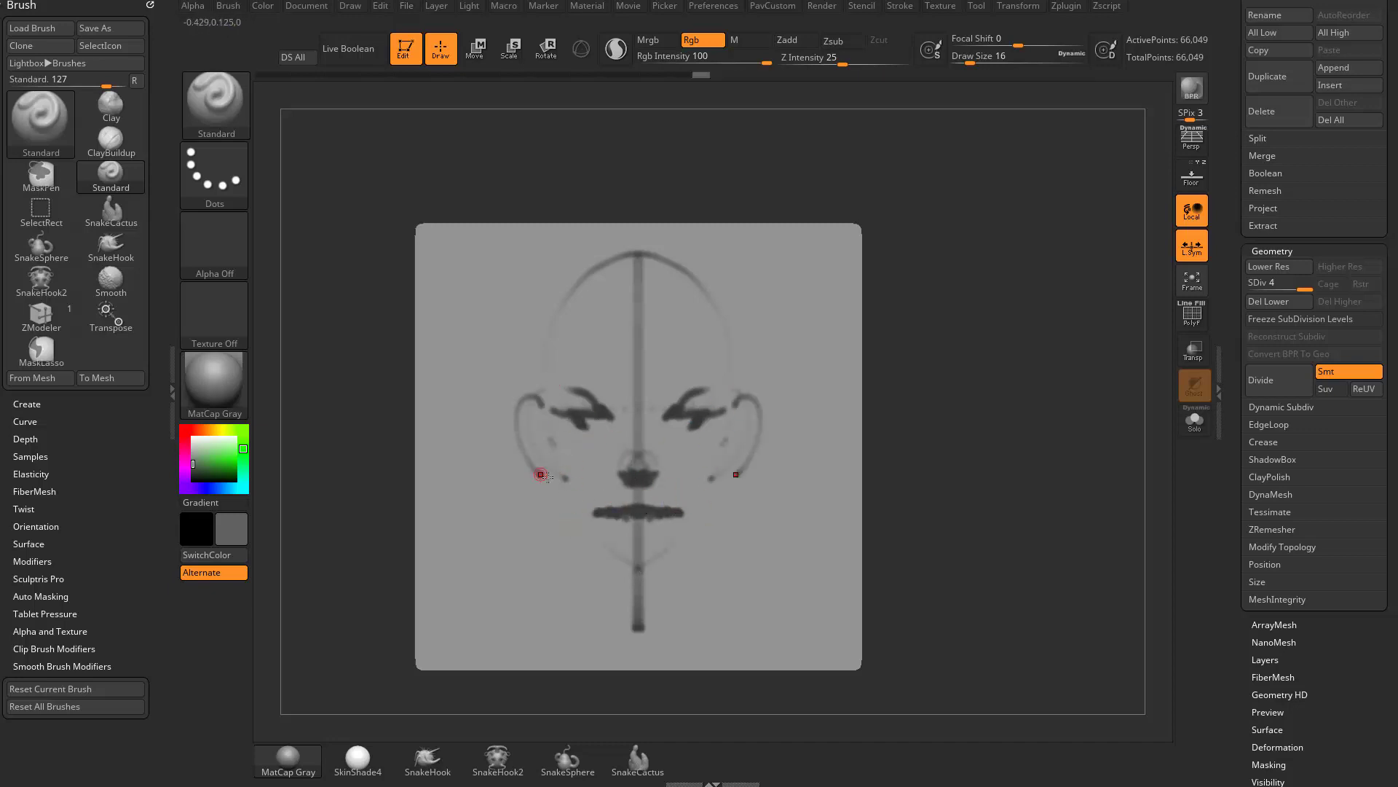
drag(638, 566, 570, 502)
drag(557, 482, 625, 569)
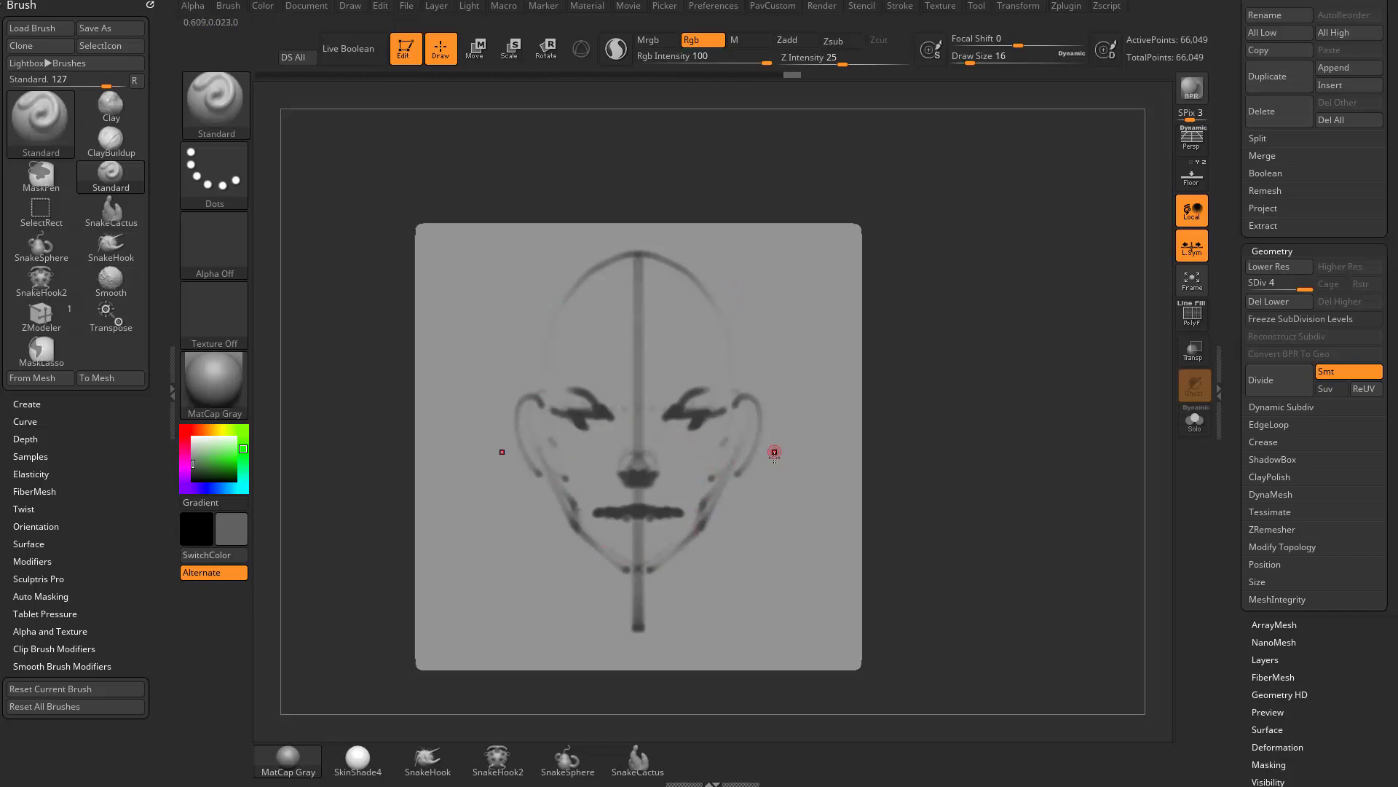
mouse_move(996, 349)
mouse_down()
mouse_move(904, 365)
mouse_move(994, 356)
mouse_up()
mouse_move(789, 72)
mouse_down()
mouse_move(627, 94)
mouse_move(426, 73)
mouse_move(792, 75)
mouse_up()
Set the colour to pure white (RGB 255), fill the whole plane with it, and undo the fill
click(263, 6)
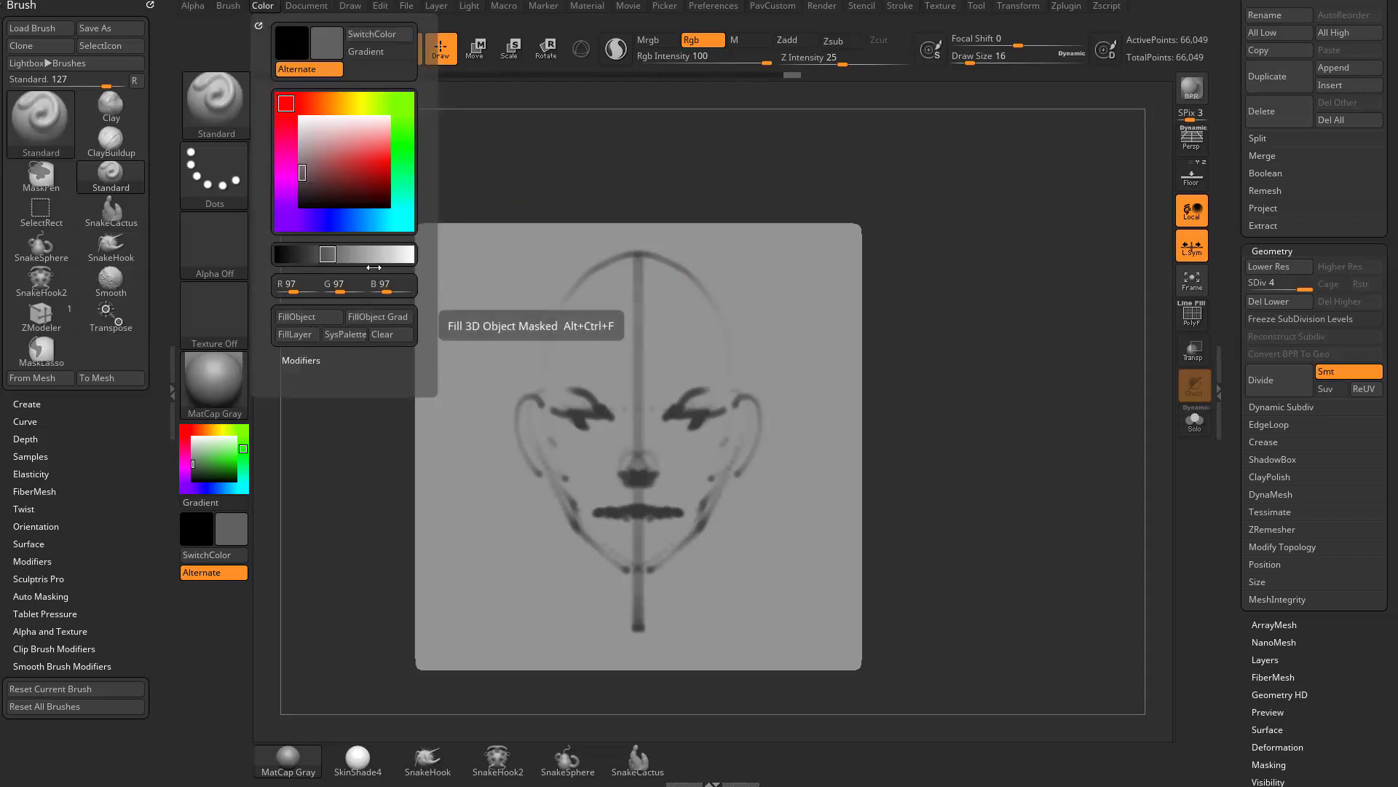
click(267, 7)
click(294, 109)
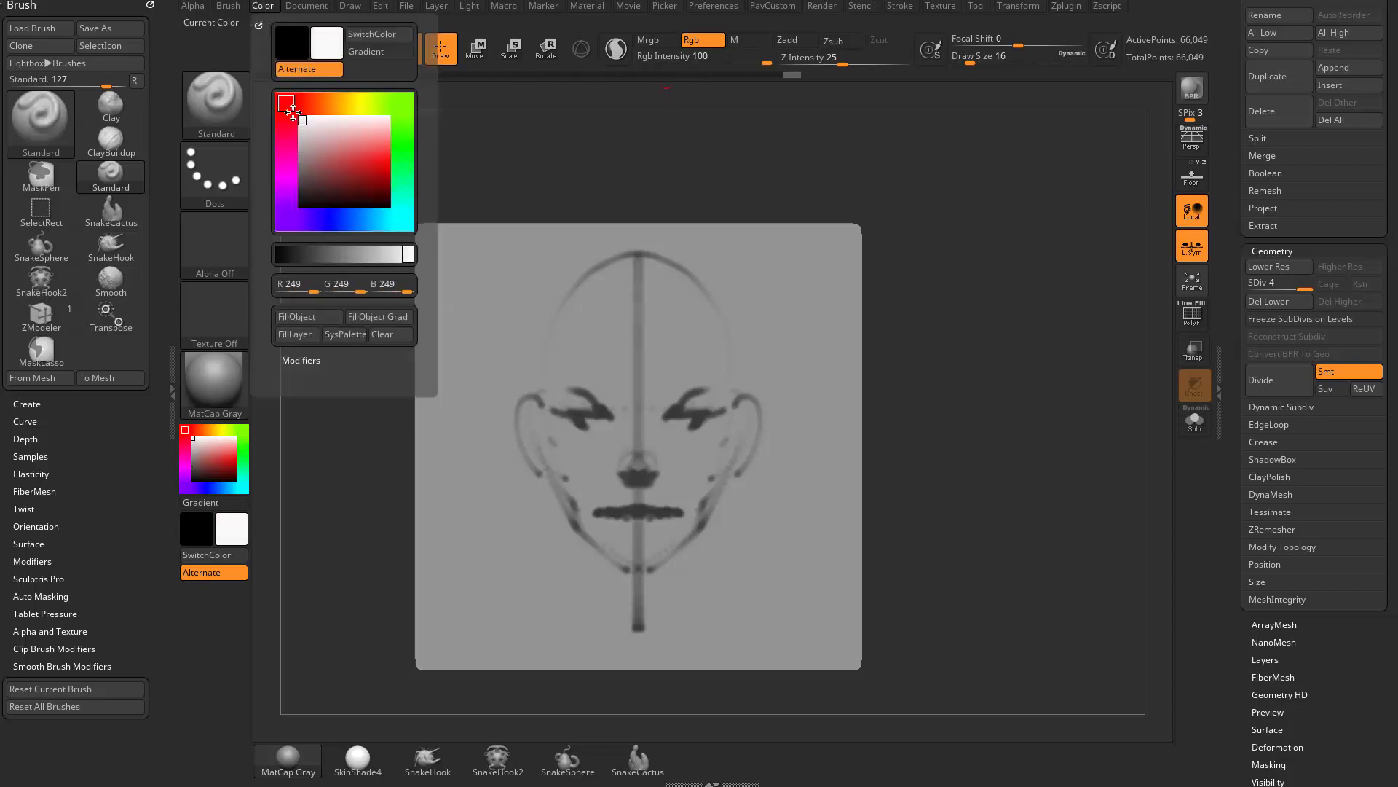
drag(293, 112, 298, 119)
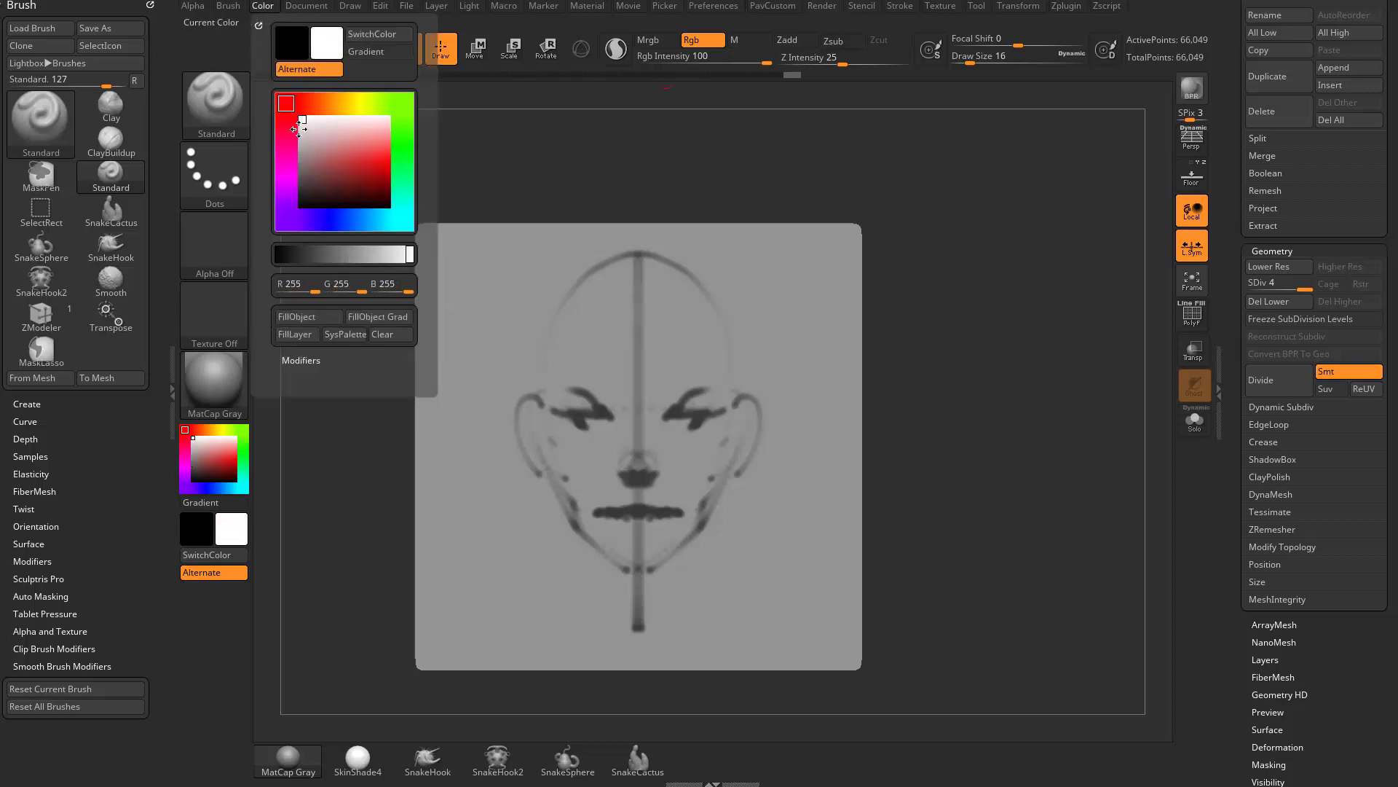
click(332, 317)
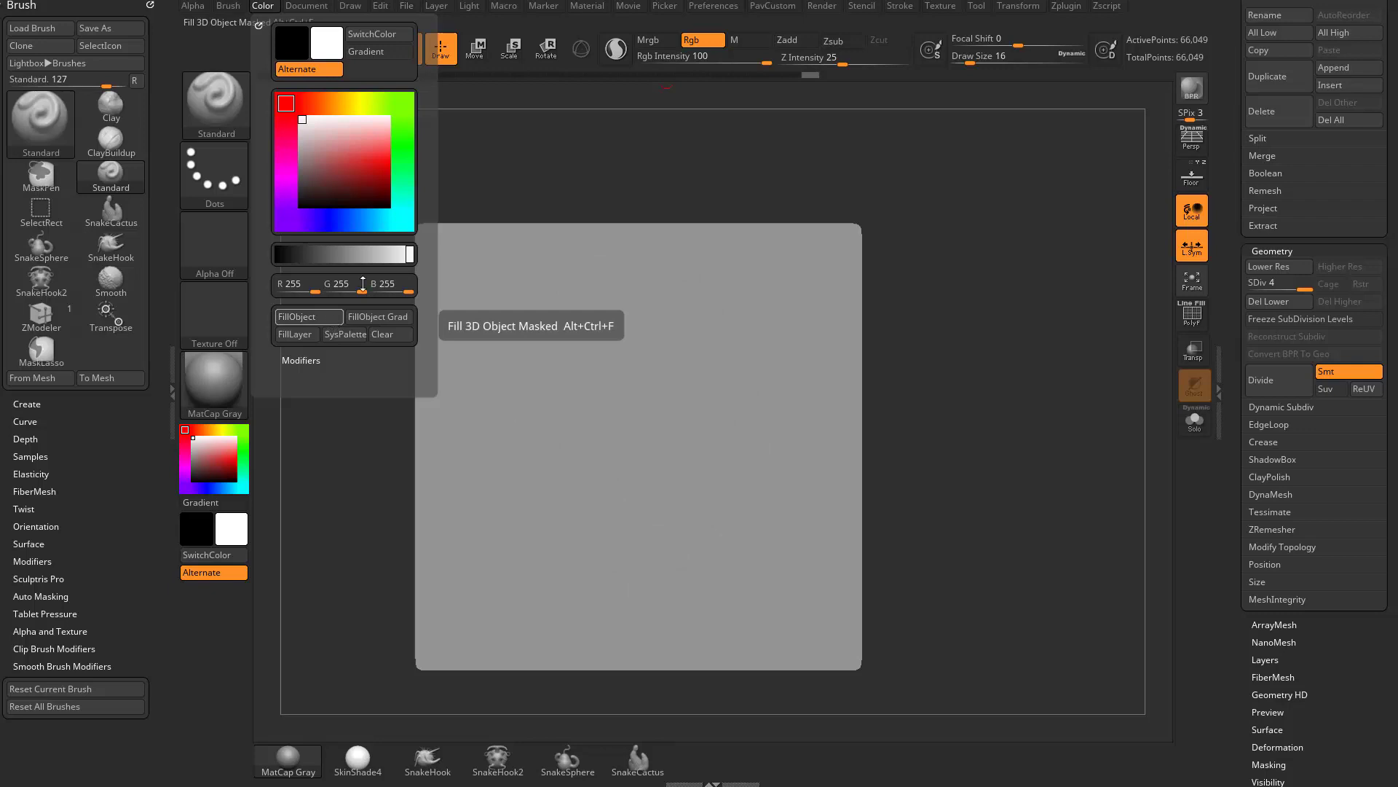
key(ctrl+z)
Lower Rgb Intensity to 26 and fill the plane with white to fade the face sketch
drag(767, 64, 701, 66)
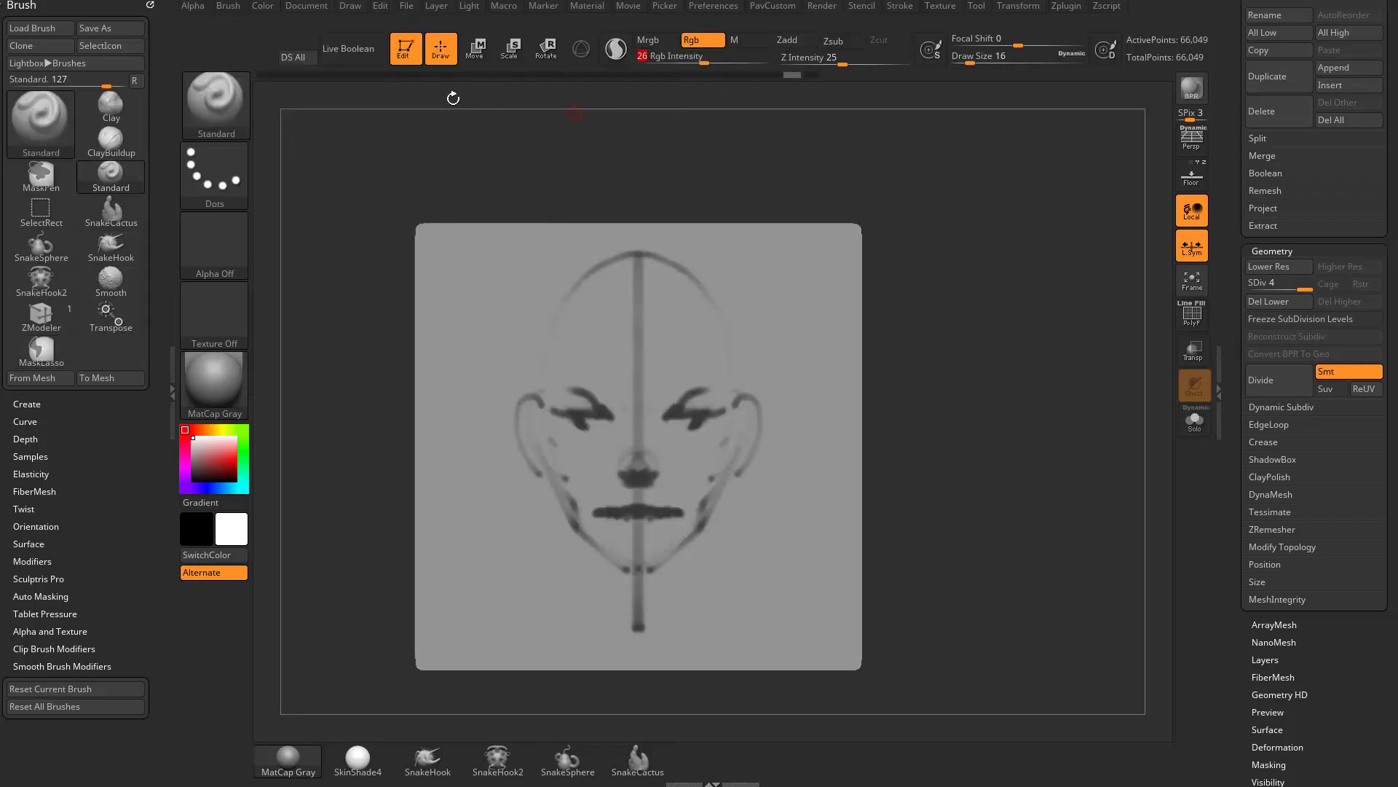
click(262, 7)
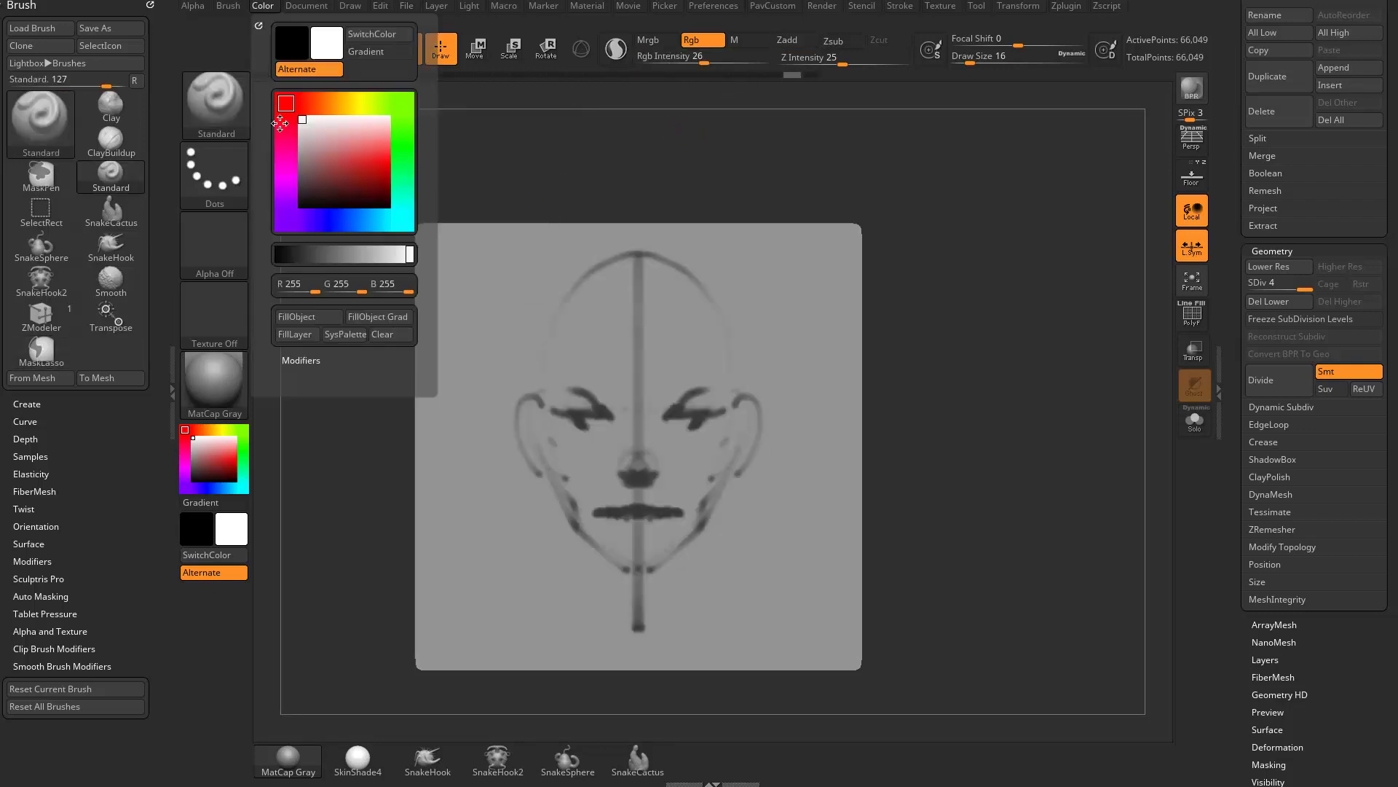
click(325, 319)
click(325, 319)
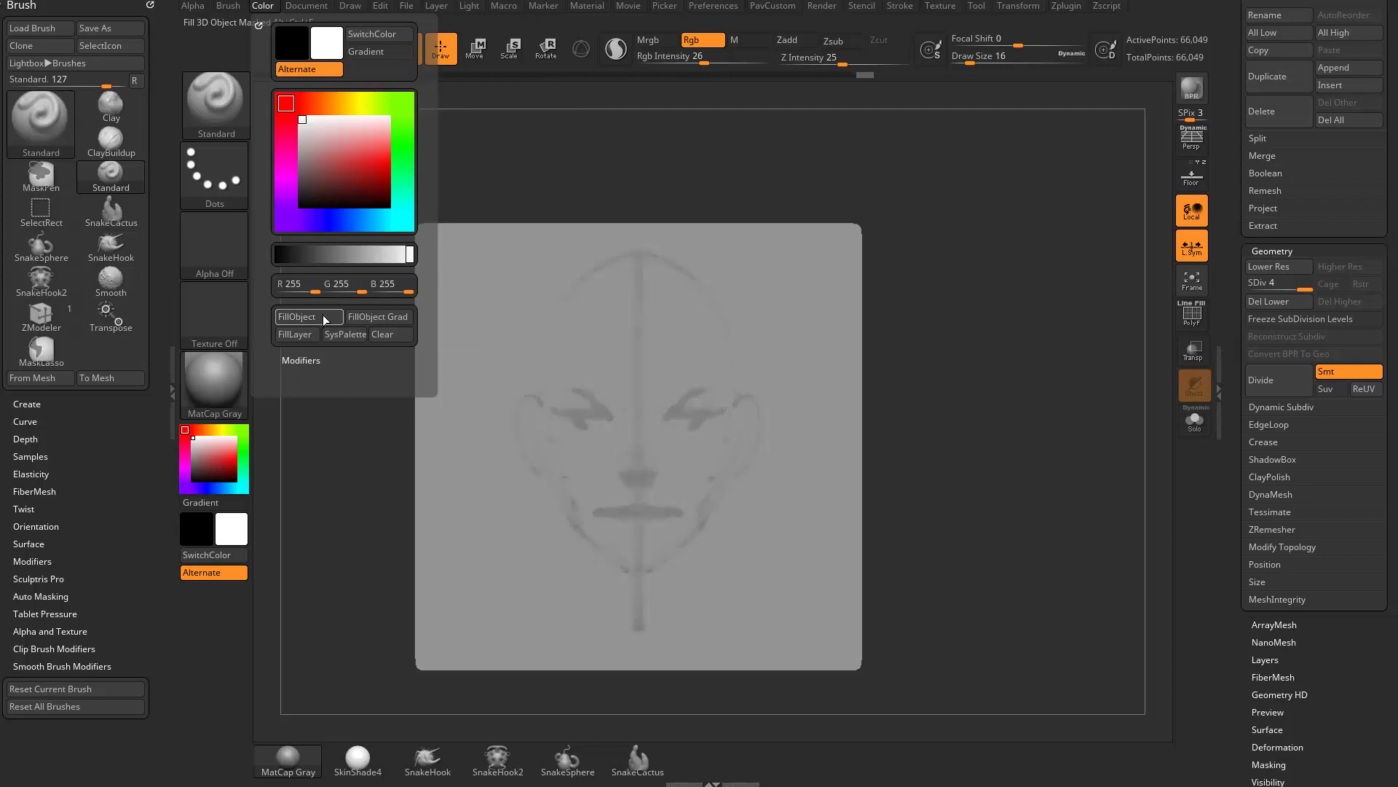
Using dark grey (RGB 40) and draw size 9, paint sharper mirrored eyes and brows over the faded sketch
click(192, 474)
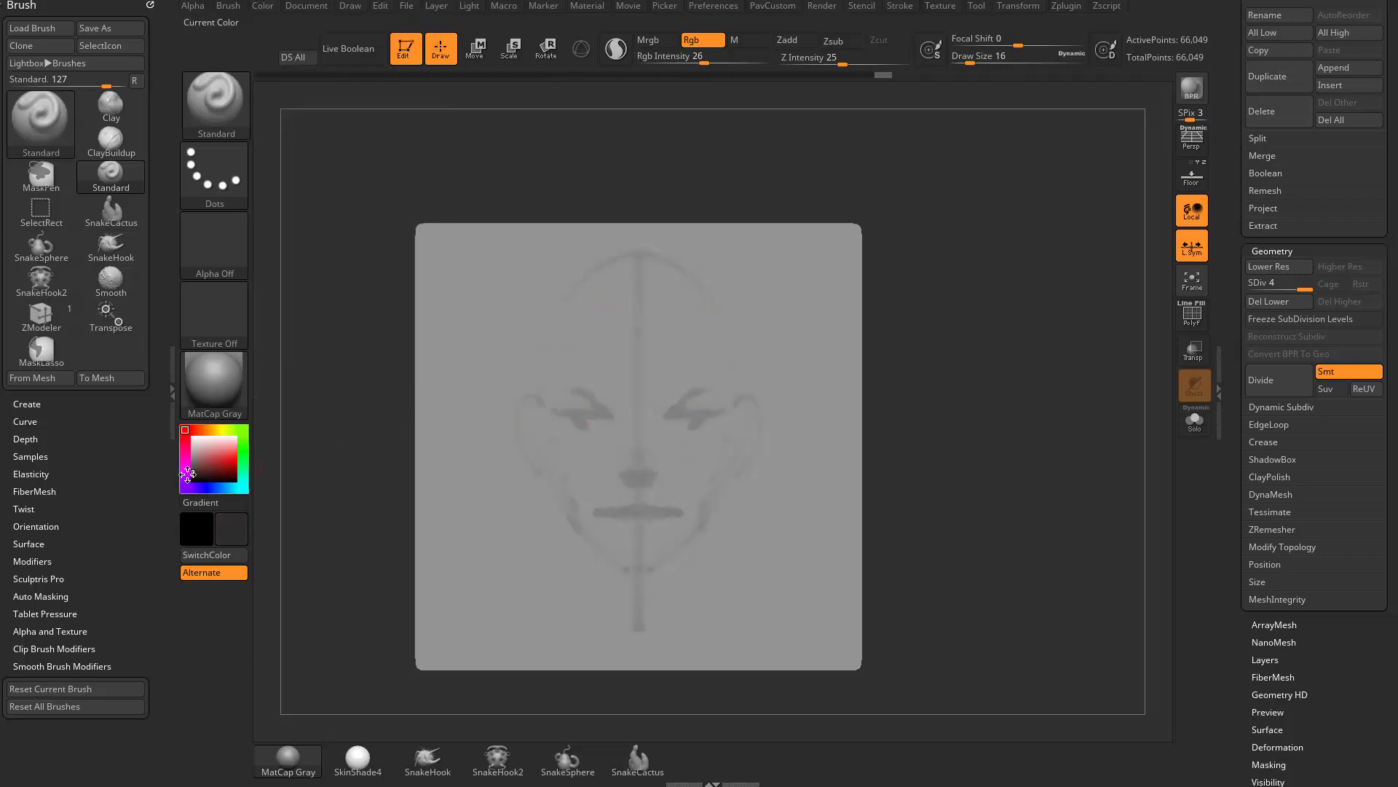
key(s)
drag(669, 401, 664, 400)
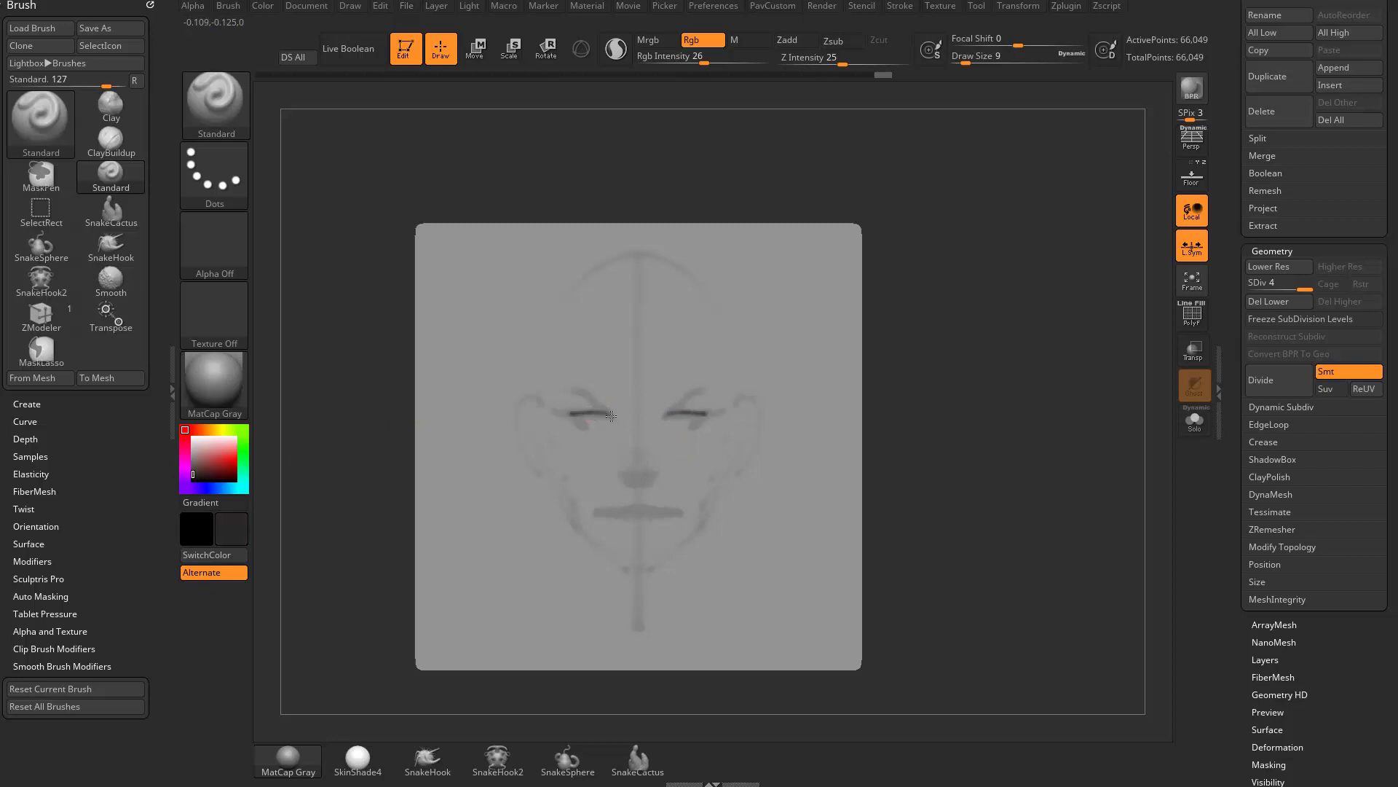
drag(572, 385, 607, 402)
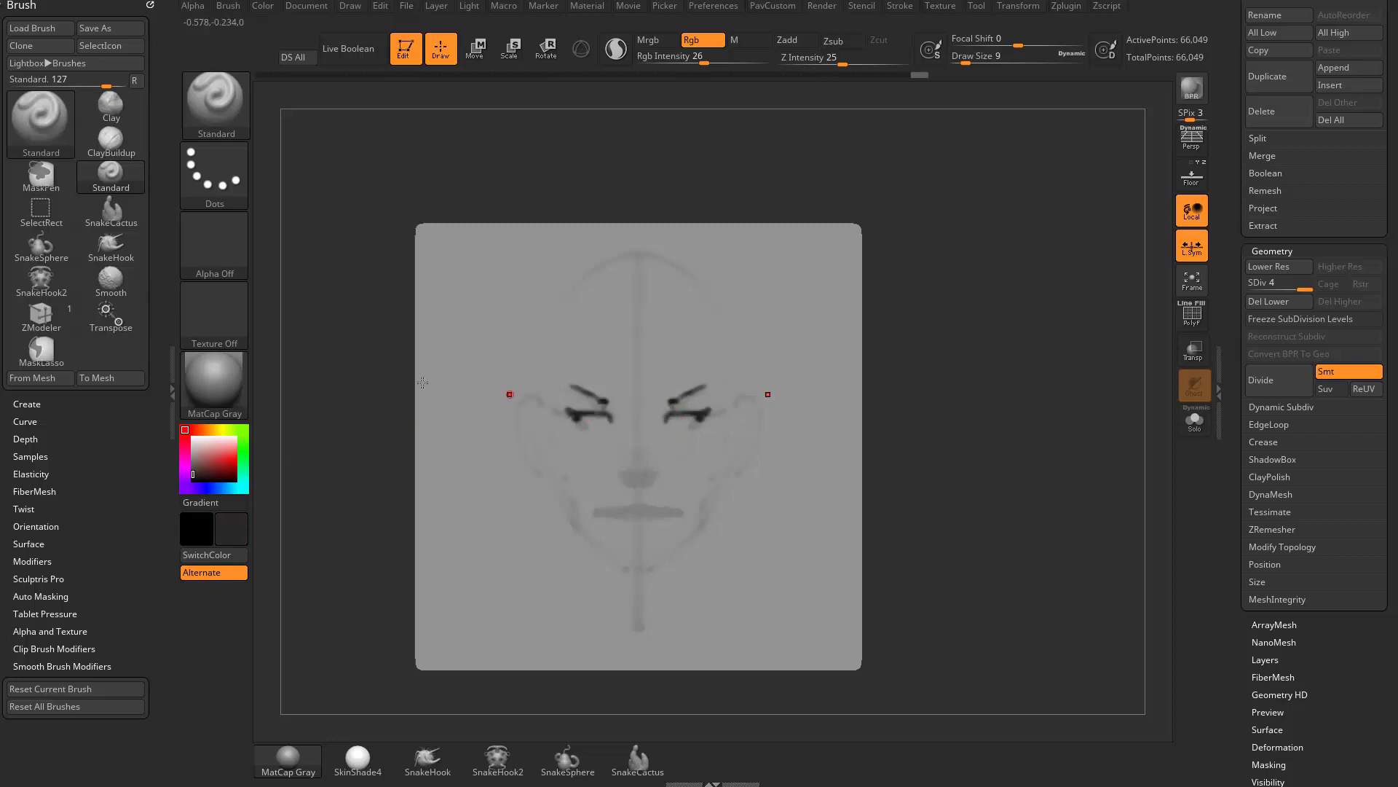
Raise Rgb Intensity to 100 and fill the whole plane with the dark grey colour
click(767, 62)
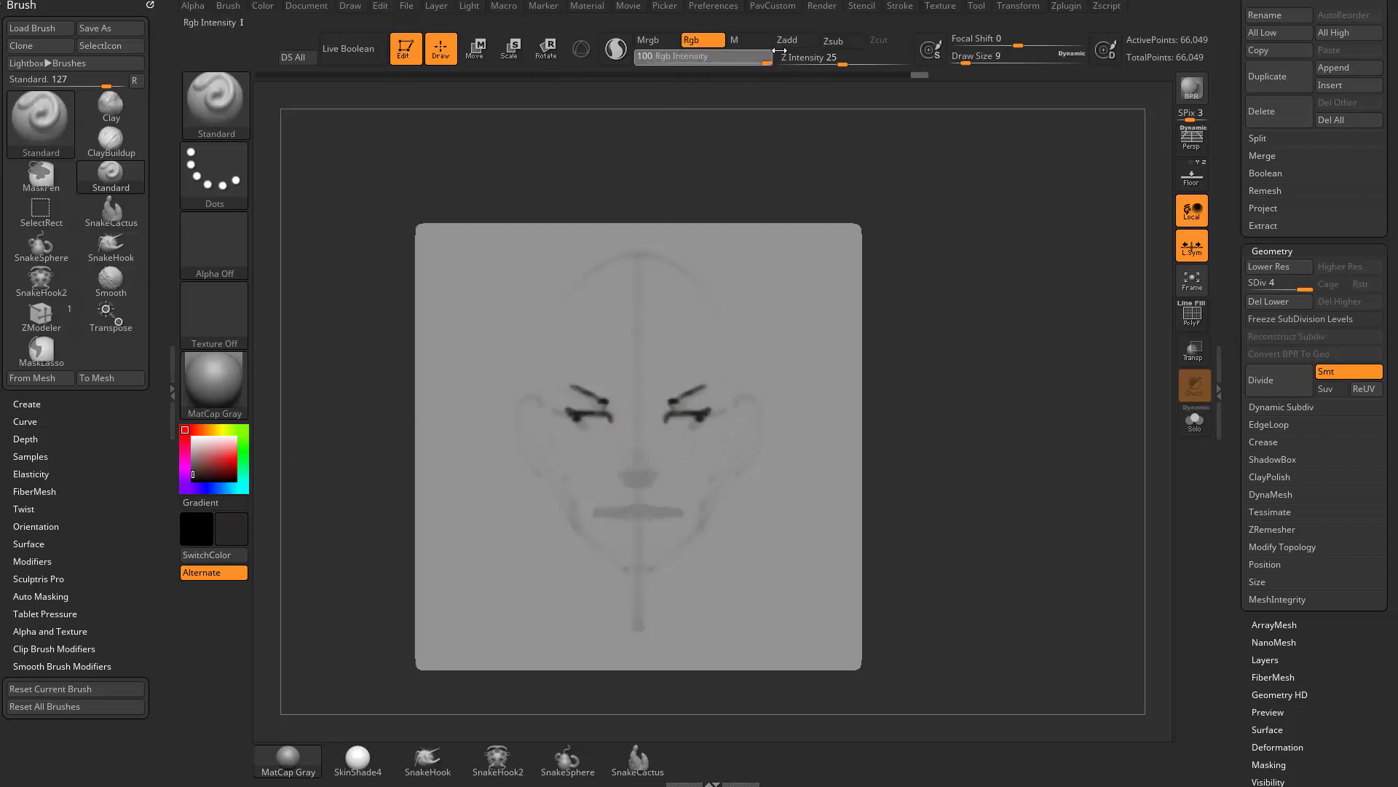
click(263, 7)
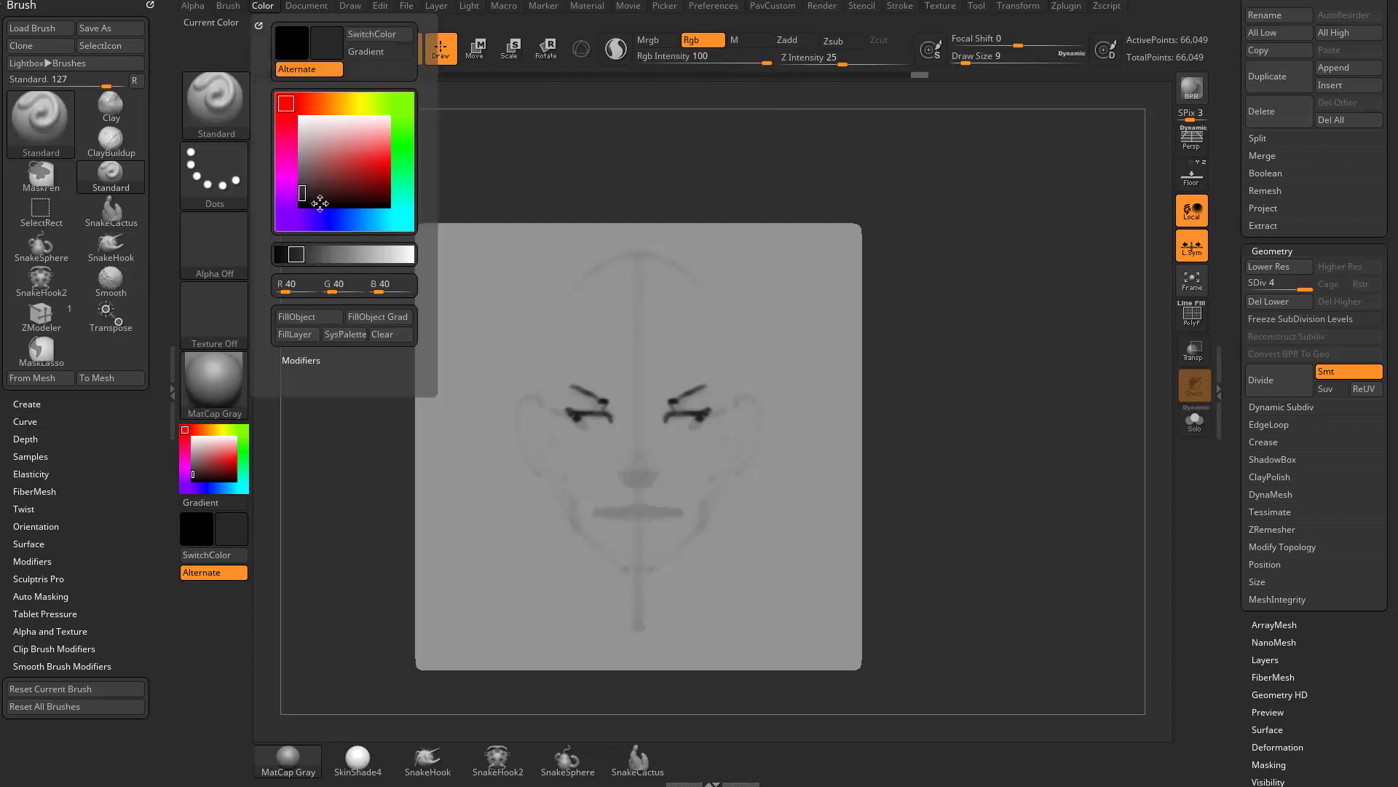
click(305, 318)
Choose a pale muted pink and fill the whole plane with it
click(193, 438)
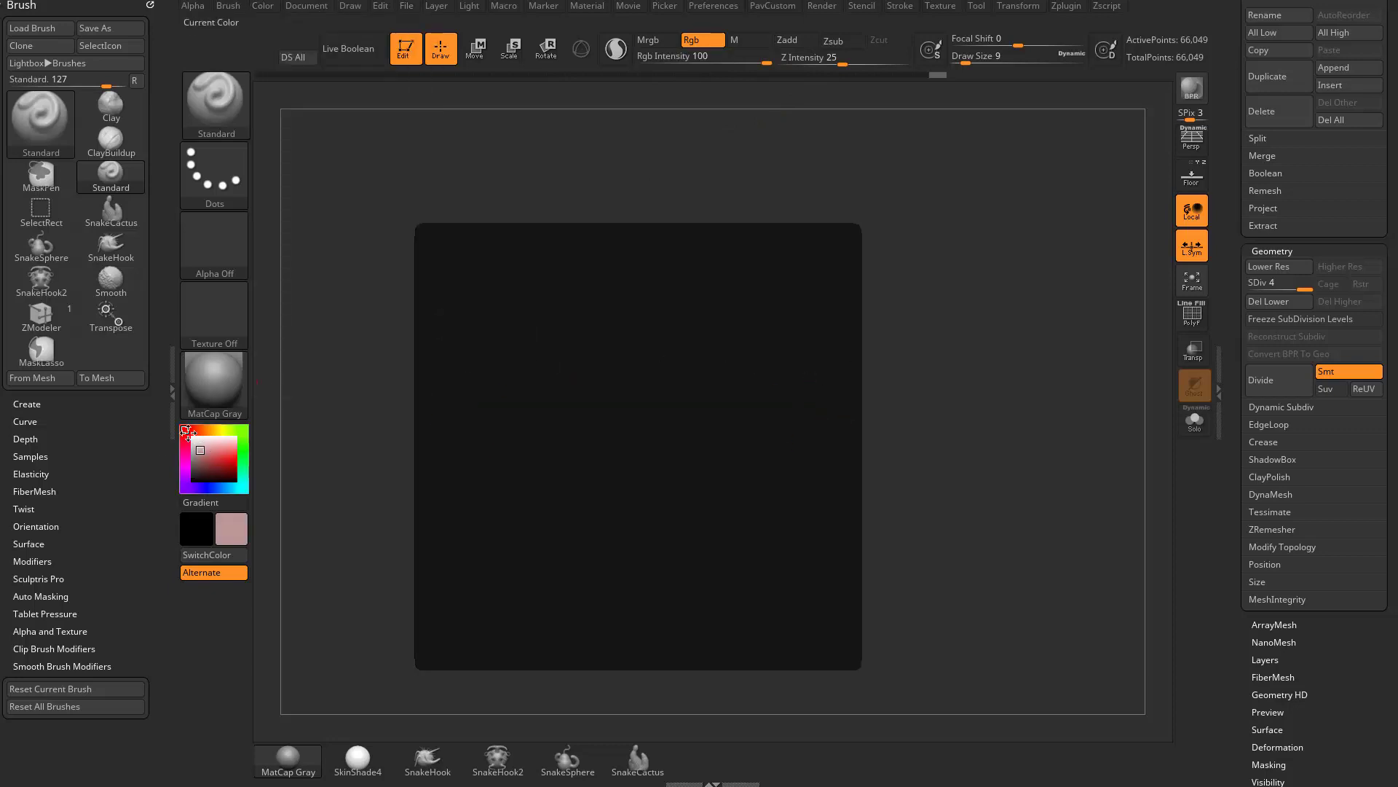
click(263, 7)
click(309, 320)
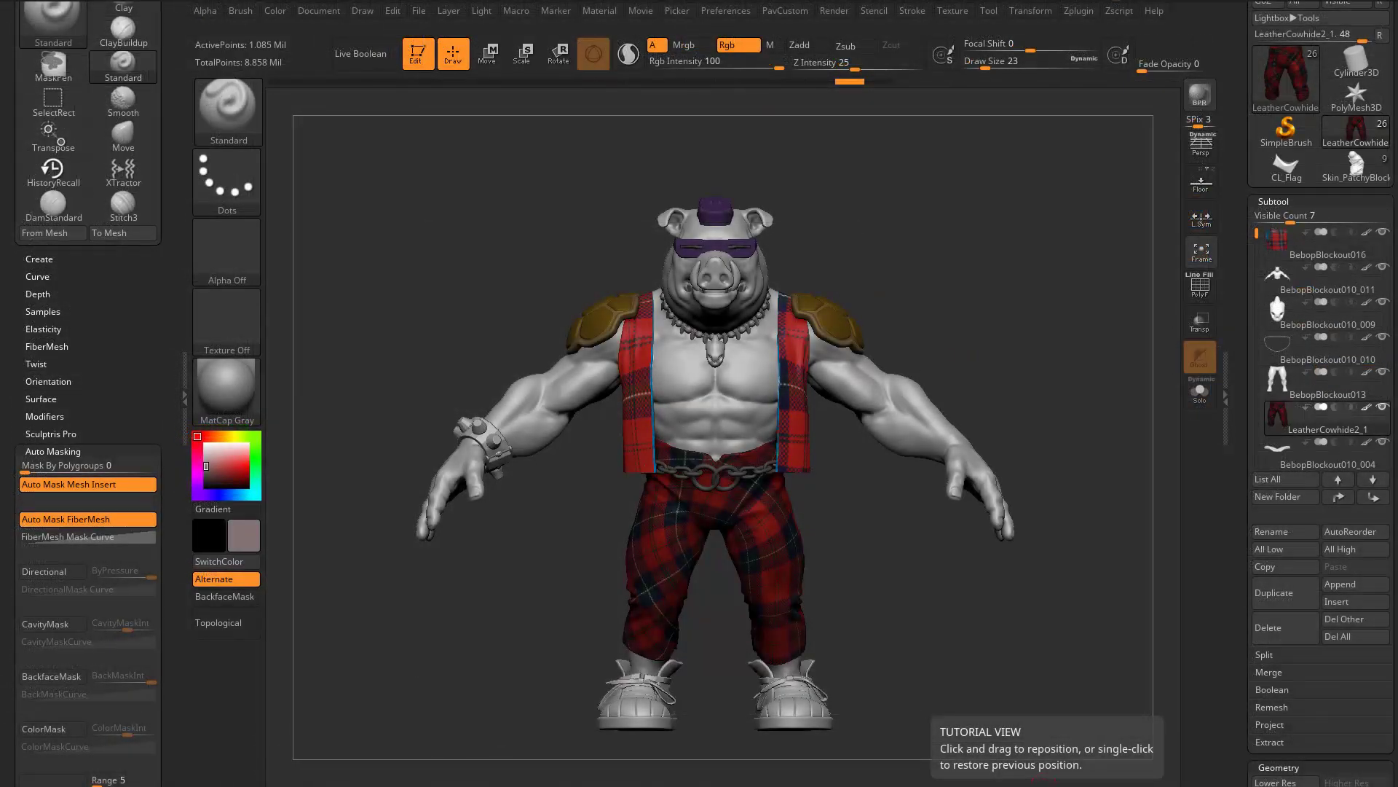
Set the Standard brush's draw size to 9 on the pig character model
mouse_move(887, 212)
mouse_down()
mouse_move(1024, 375)
mouse_move(839, 453)
mouse_up()
key(s)
mouse_move(854, 449)
mouse_down()
mouse_move(887, 444)
mouse_move(874, 459)
mouse_move(918, 510)
mouse_move(900, 526)
mouse_move(908, 562)
mouse_move(927, 566)
mouse_up()
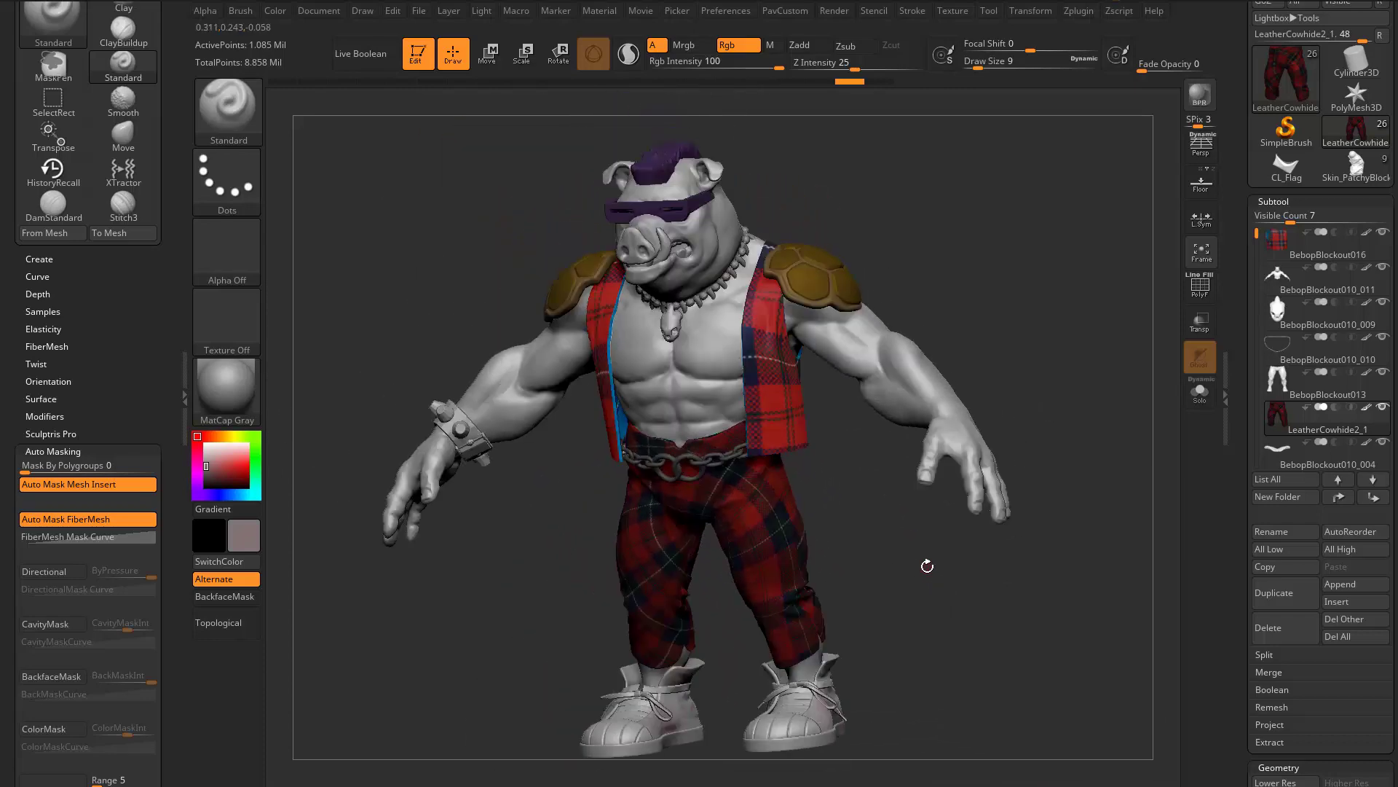
Load the sample tool Reptile_Creature.ZTL from the _SampleFiles folder
click(1286, 33)
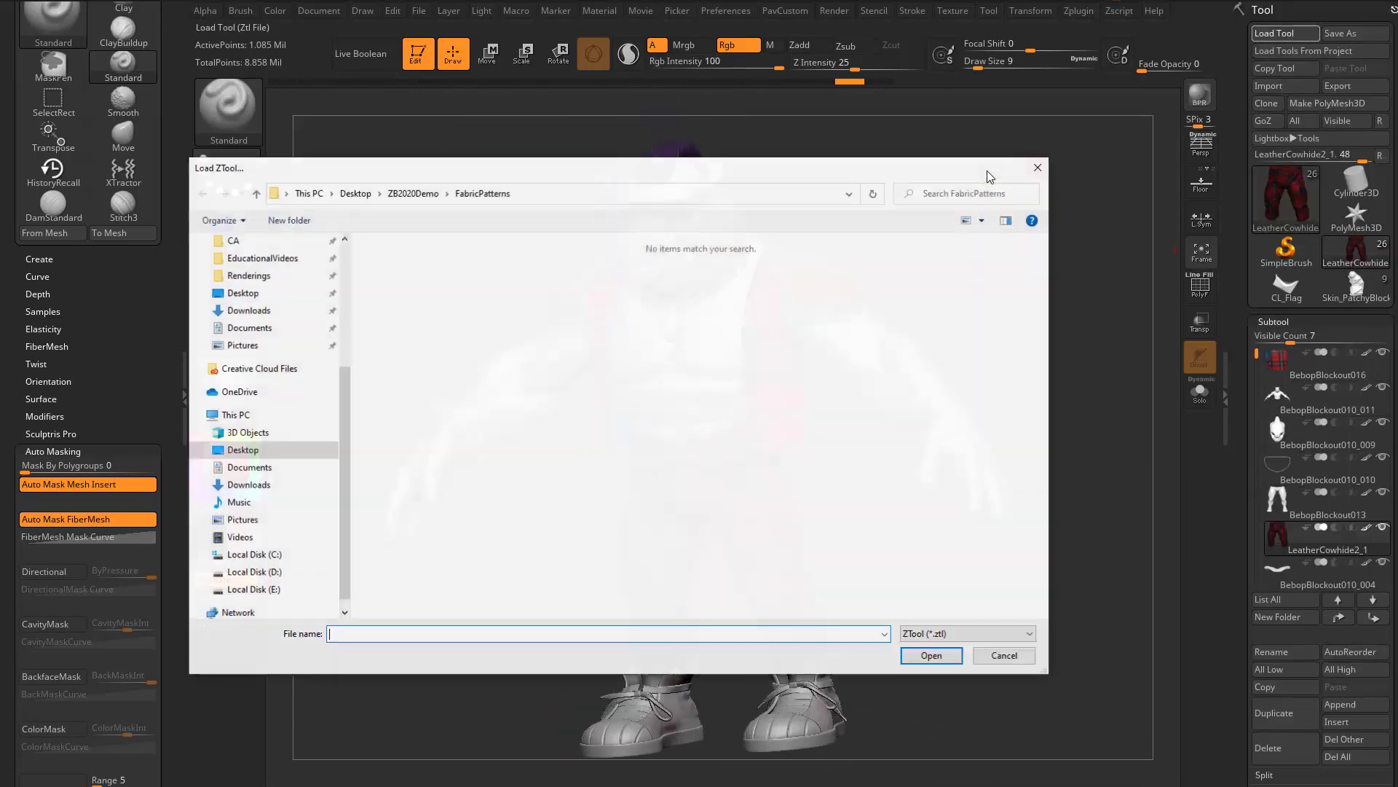
scroll(214, 366, up, 1)
click(246, 370)
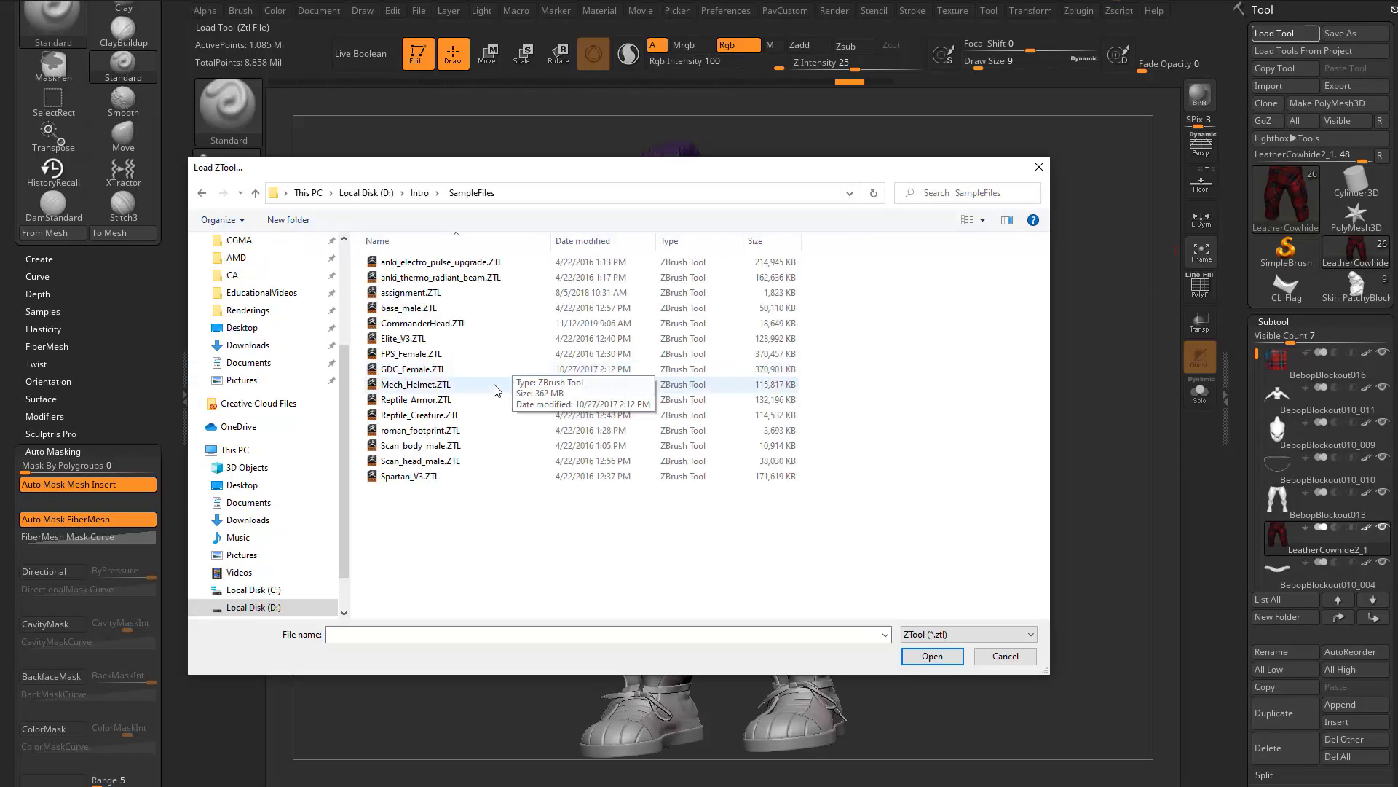
click(467, 417)
double_click(469, 421)
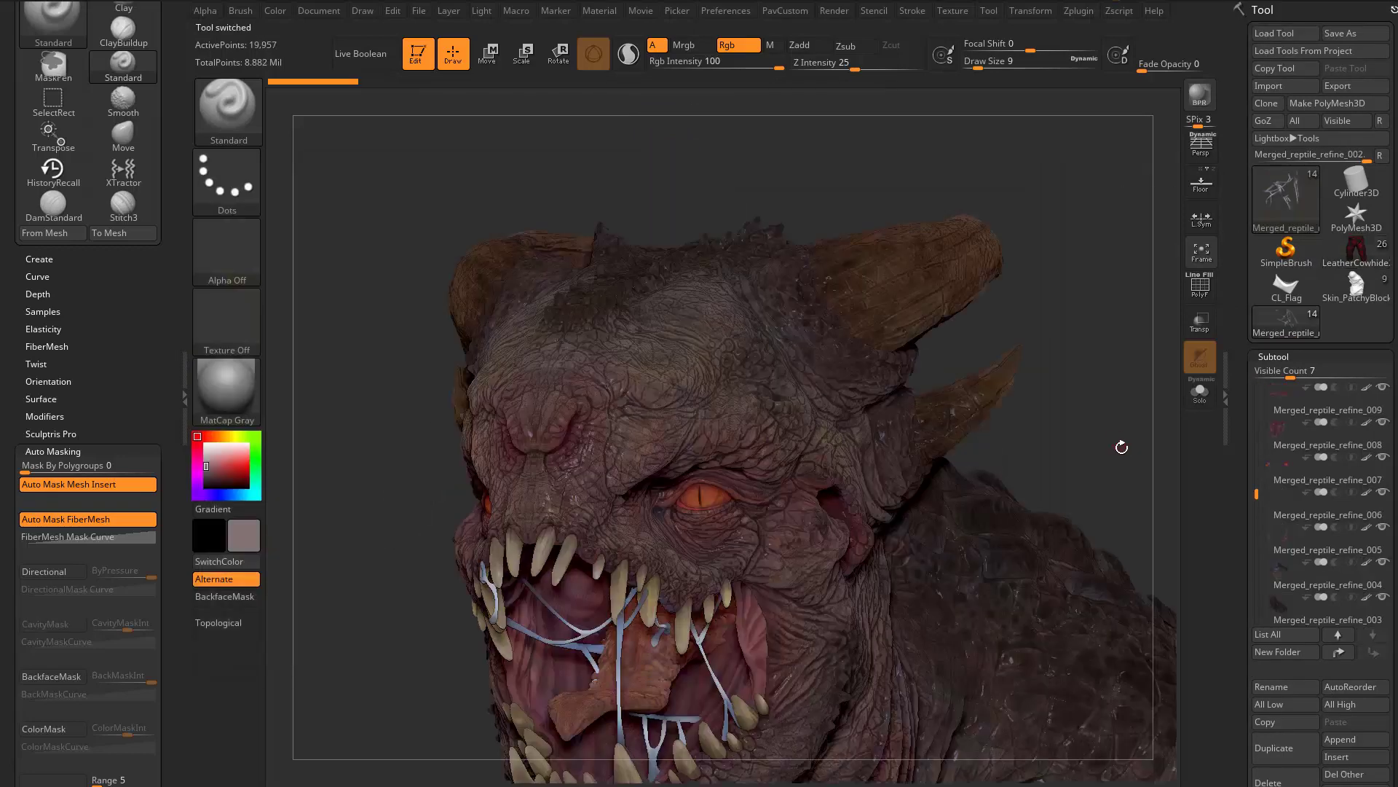
Choose the SkinShade4 material, switch painting to material only, and fill the active subtool with it
click(220, 392)
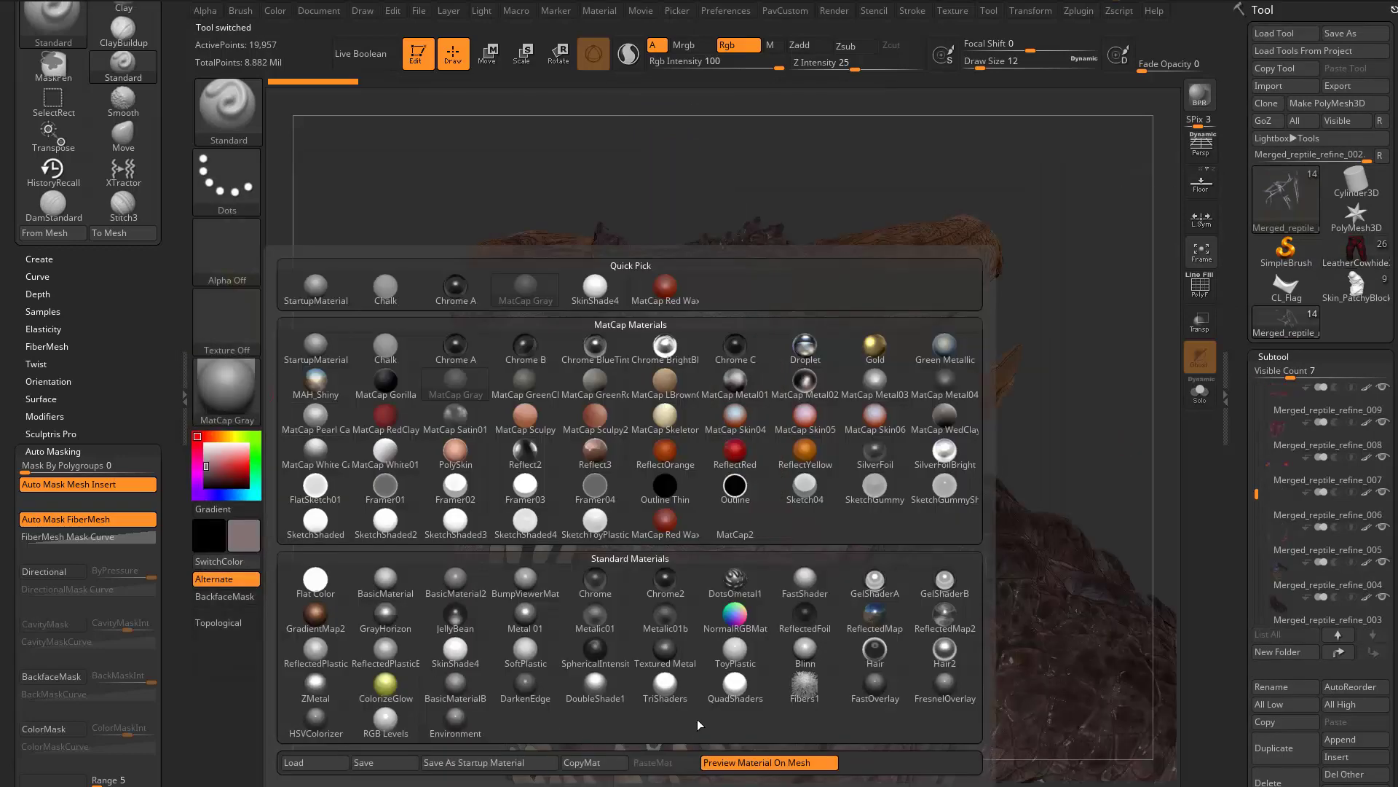
click(464, 653)
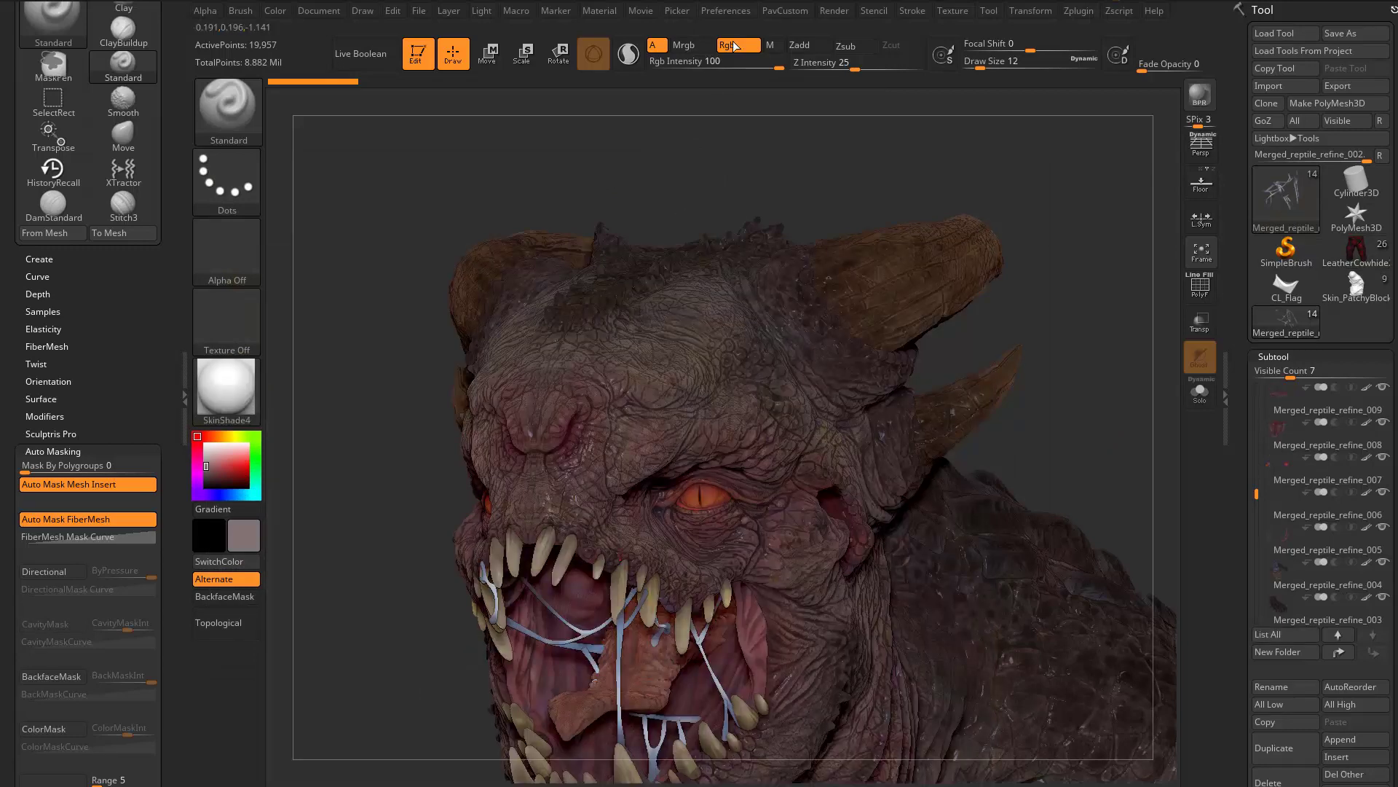
click(770, 45)
drag(663, 141, 553, 138)
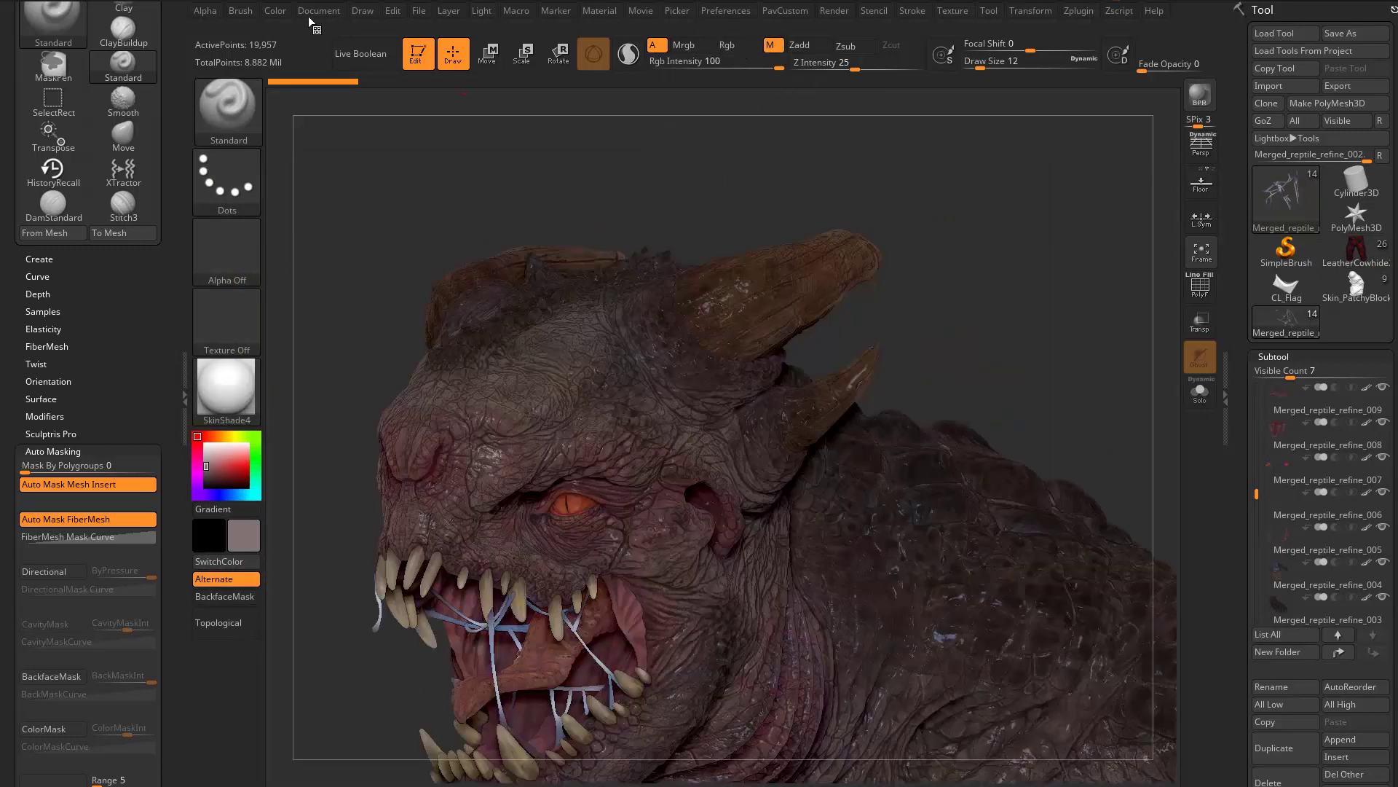
click(276, 11)
click(321, 323)
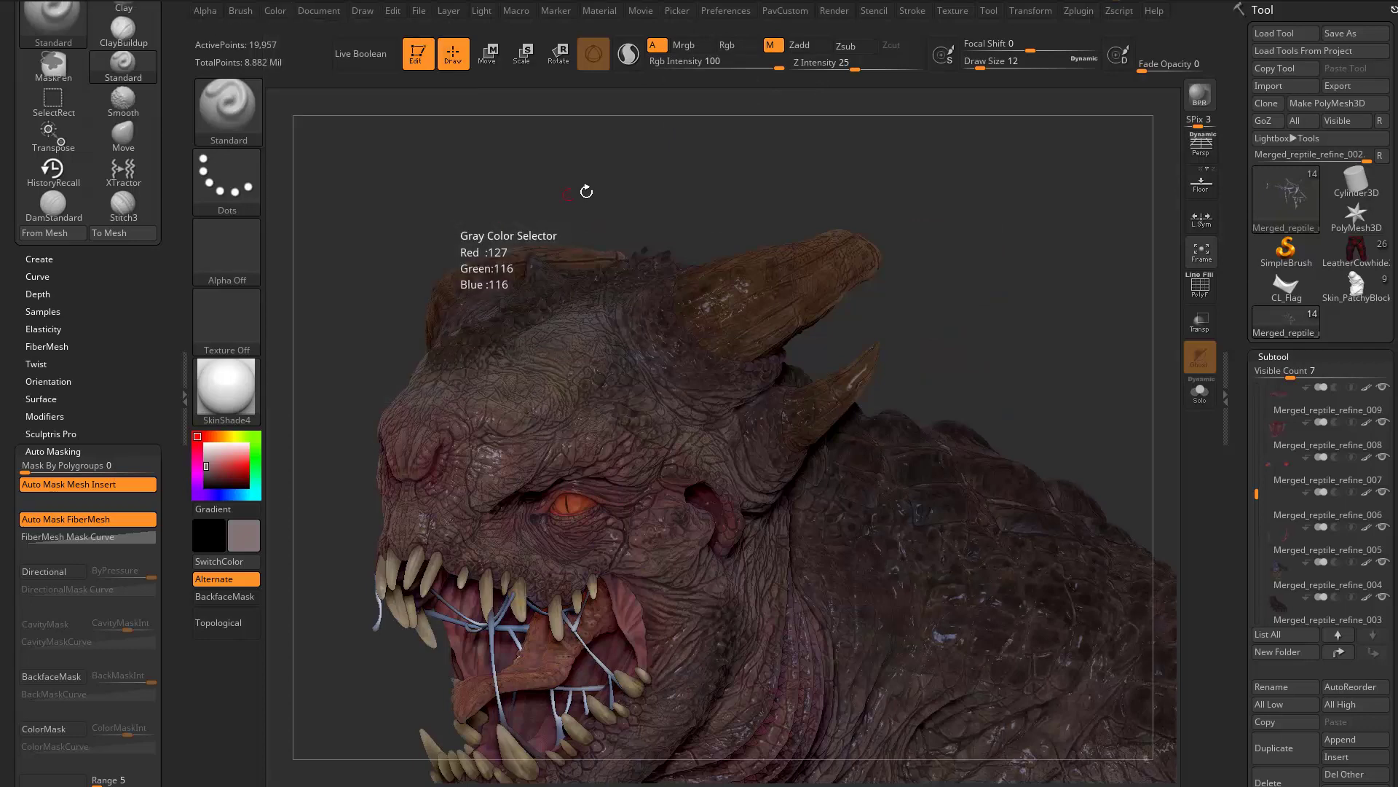
Select the creature's head subtool and fill it with the SkinShade4 material
alt+click(583, 299)
click(275, 11)
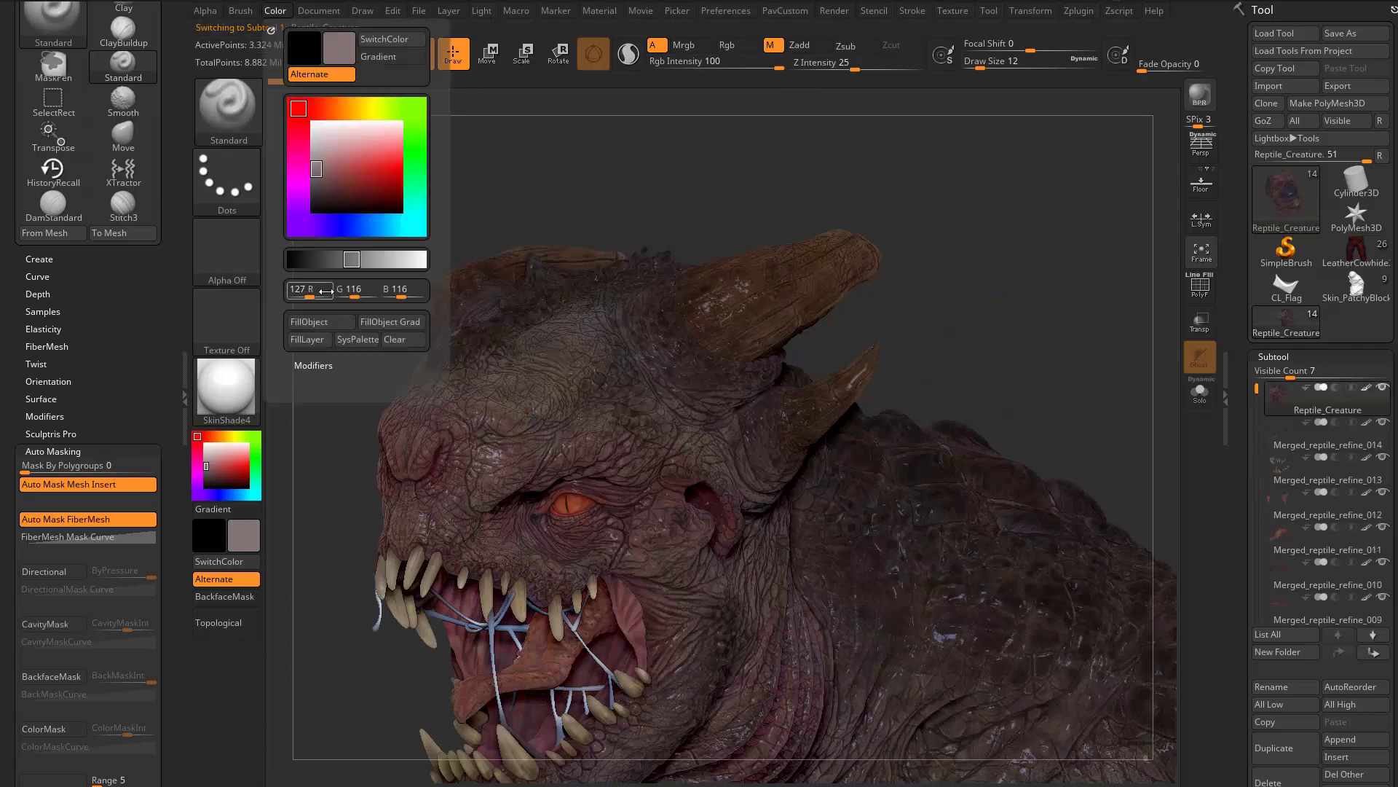
click(321, 322)
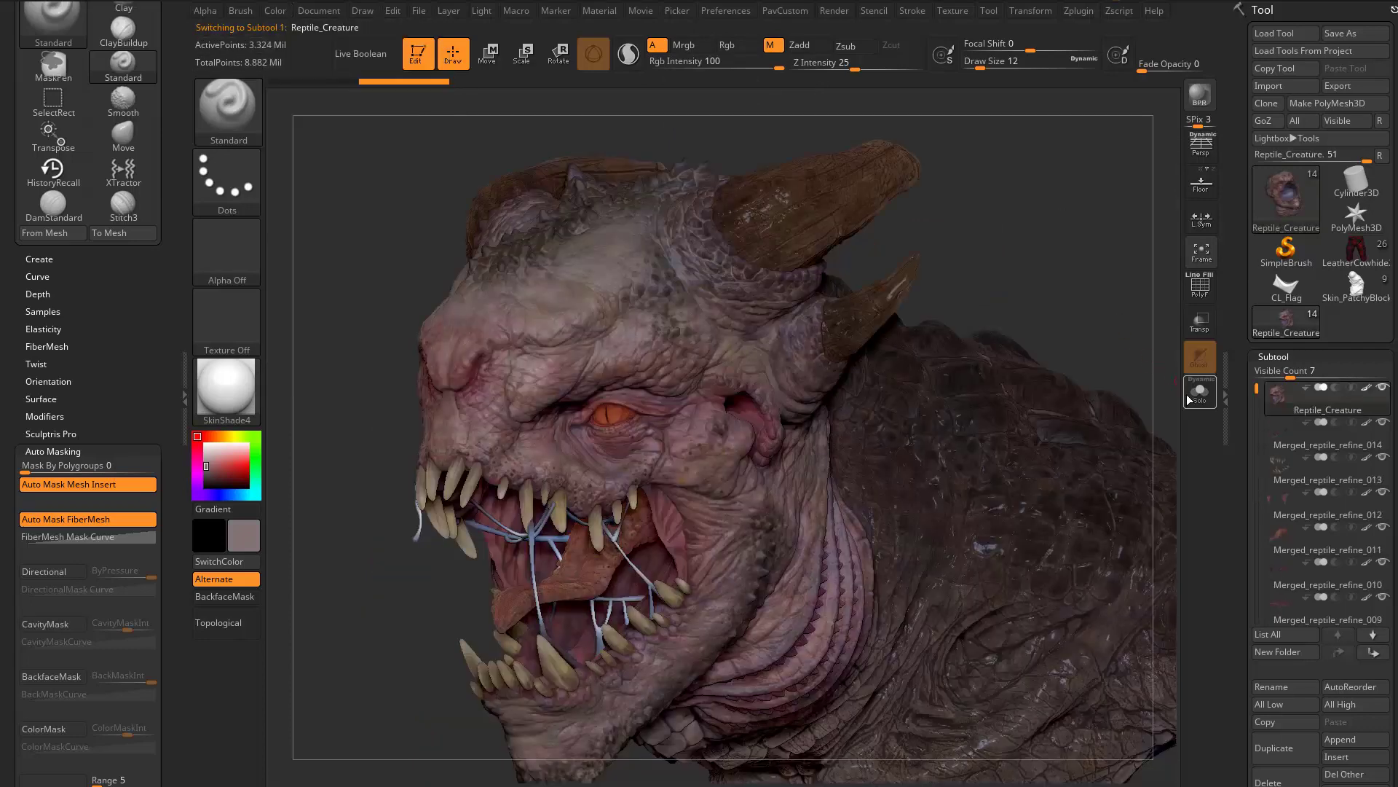
Isolate the creature's head in Solo mode and examine its painted skin up close
click(1188, 394)
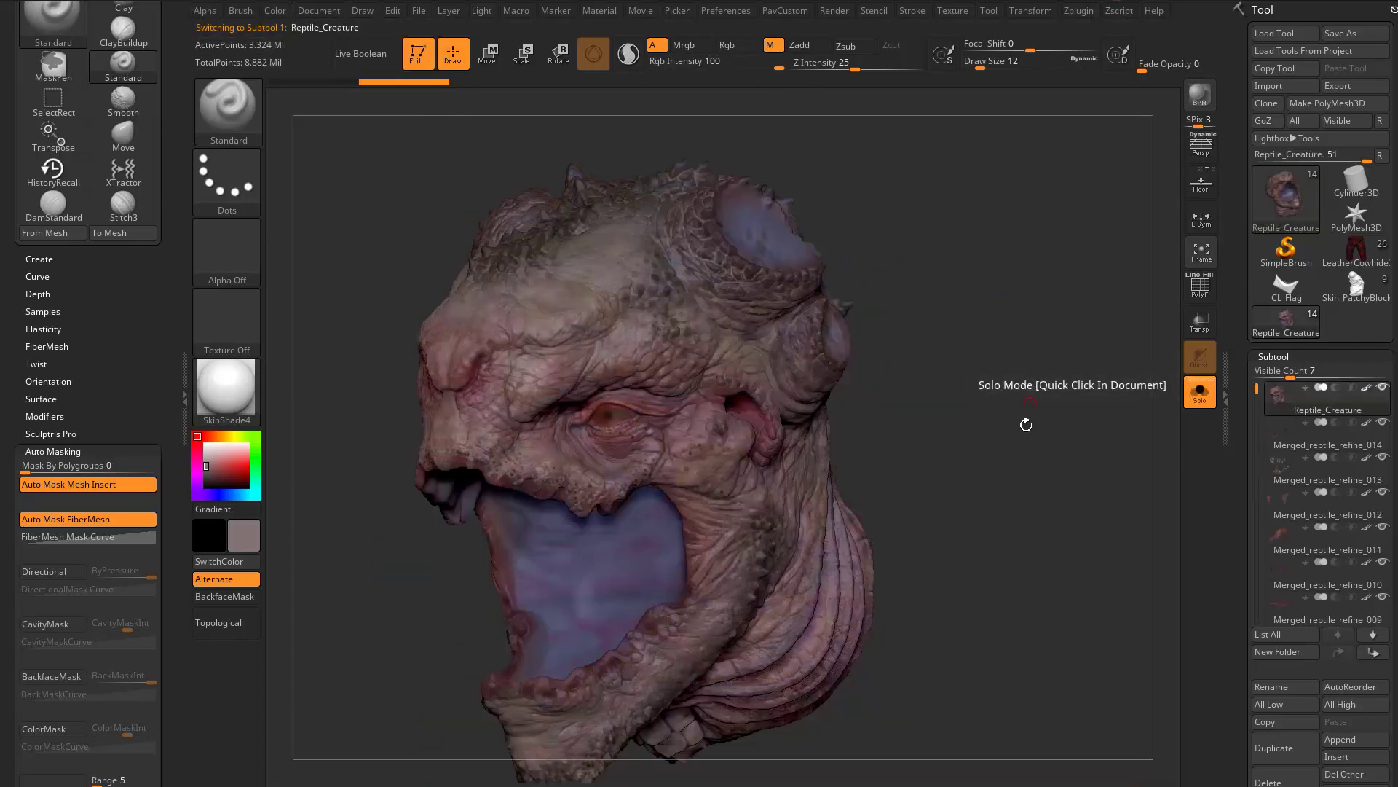
shift+drag(1030, 424, 1085, 503)
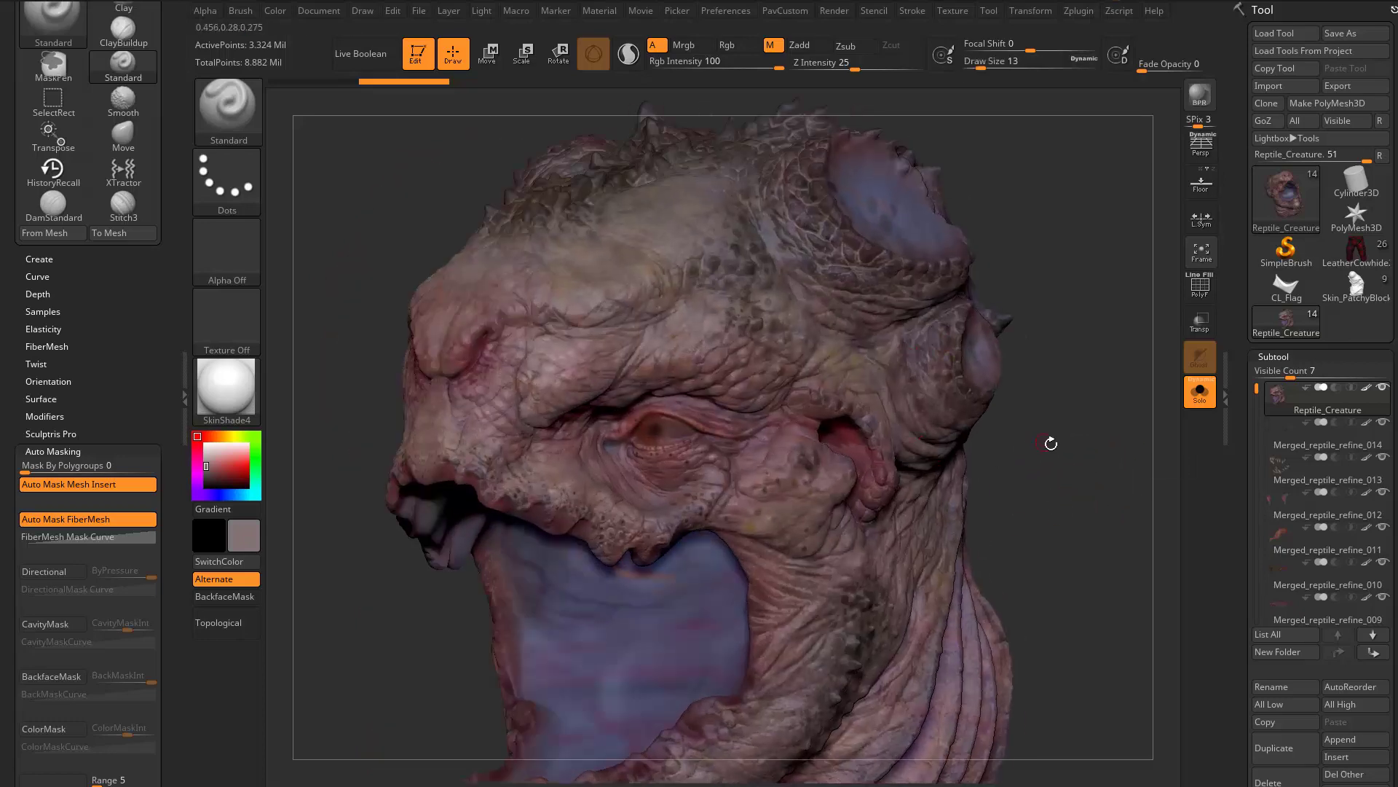
key(s)
alt+drag(1050, 443, 1068, 481)
click(1061, 470)
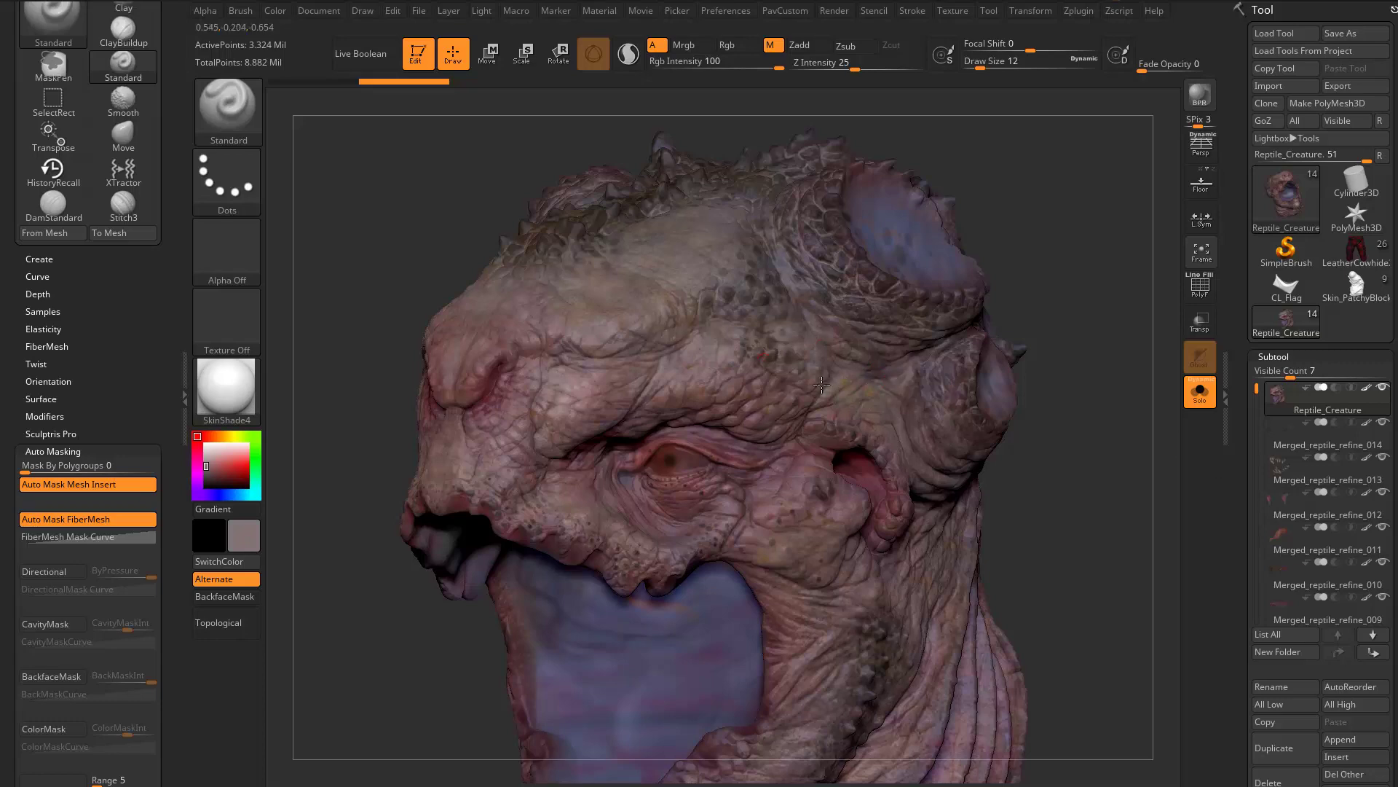
mouse_move(1049, 402)
mouse_down()
mouse_move(1093, 418)
mouse_move(1059, 405)
mouse_up()
In the head's polypaint Adjust Colors, set Rgb Intensity to 0.10591 and HSV Hue to -0.02942
drag(1251, 502, 1255, 109)
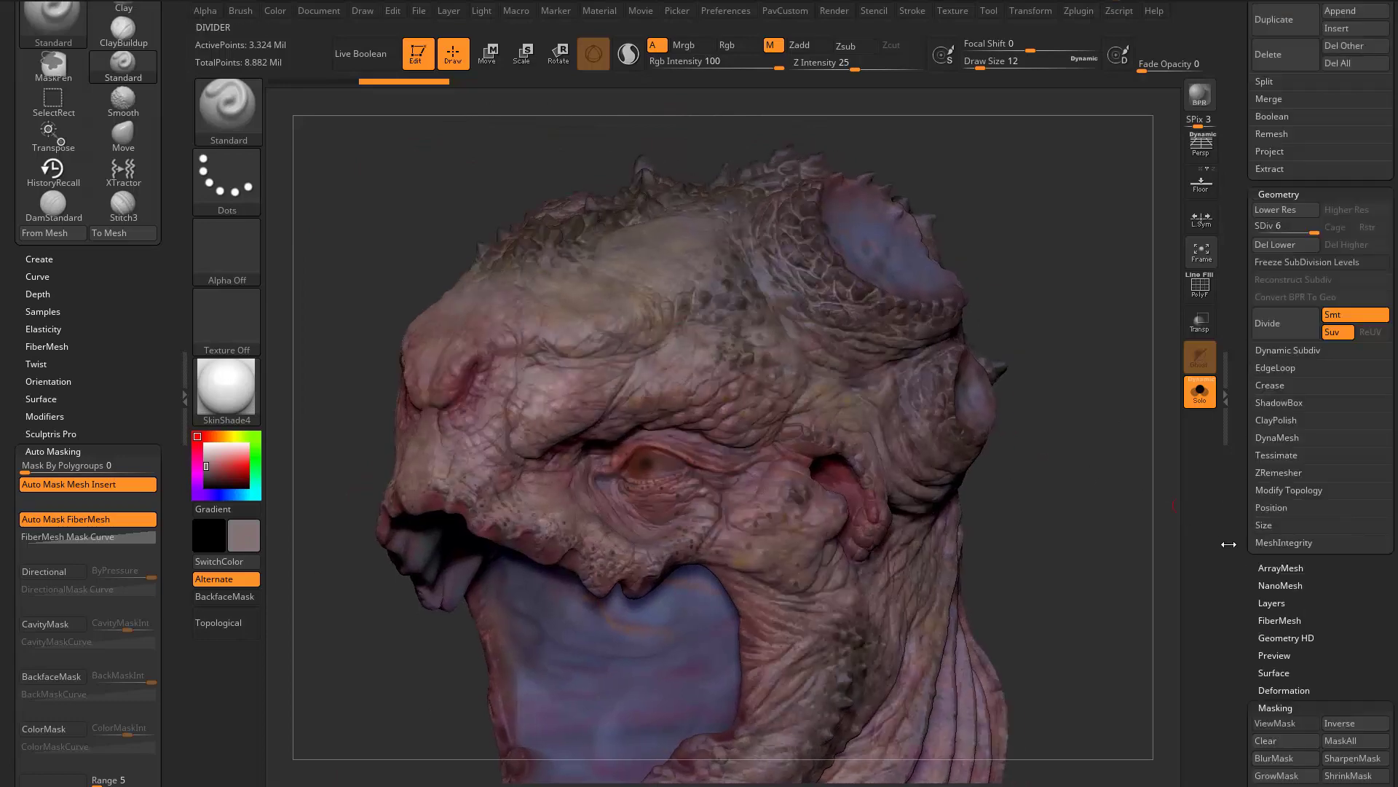
scroll(1280, 561, down, 10)
key(shift)
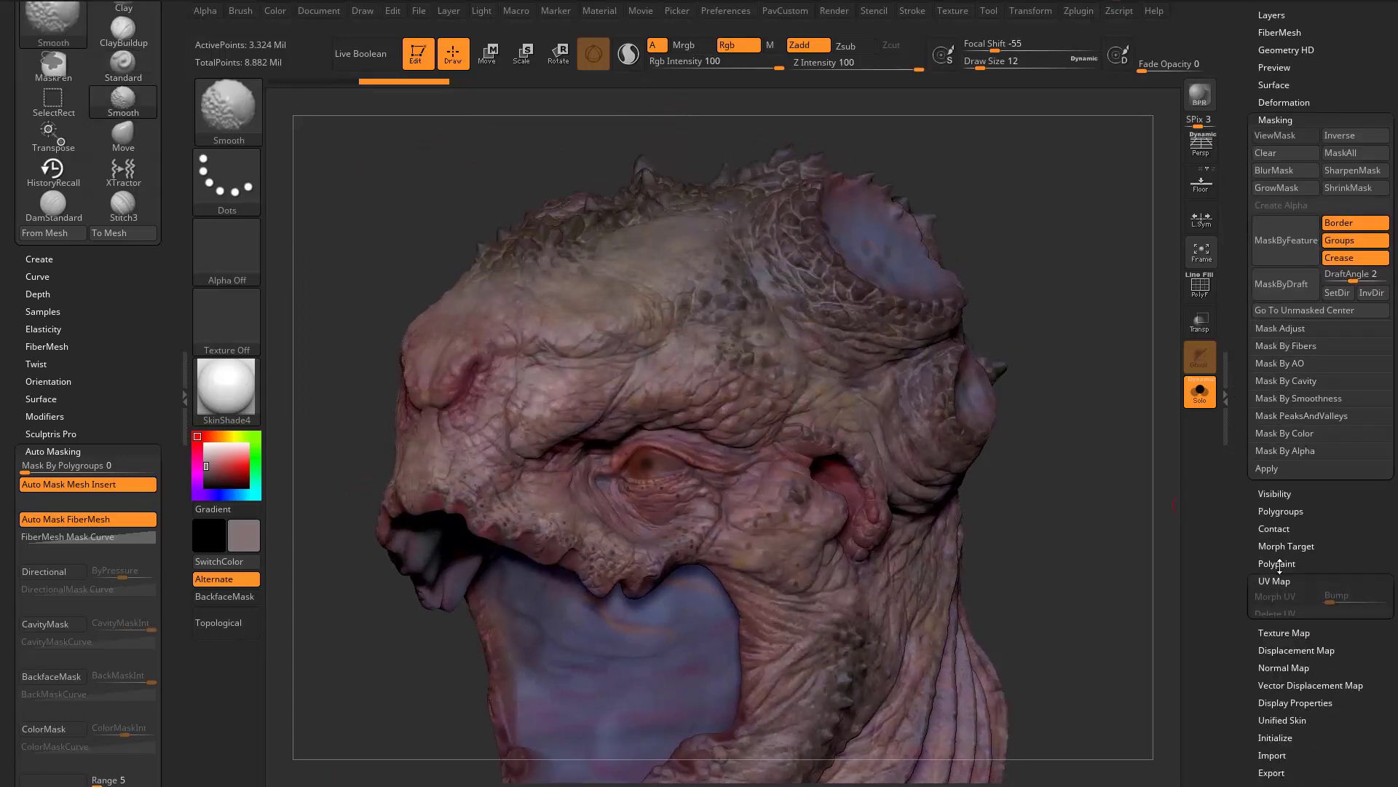
click(1279, 565)
scroll(1304, 539, down, 3)
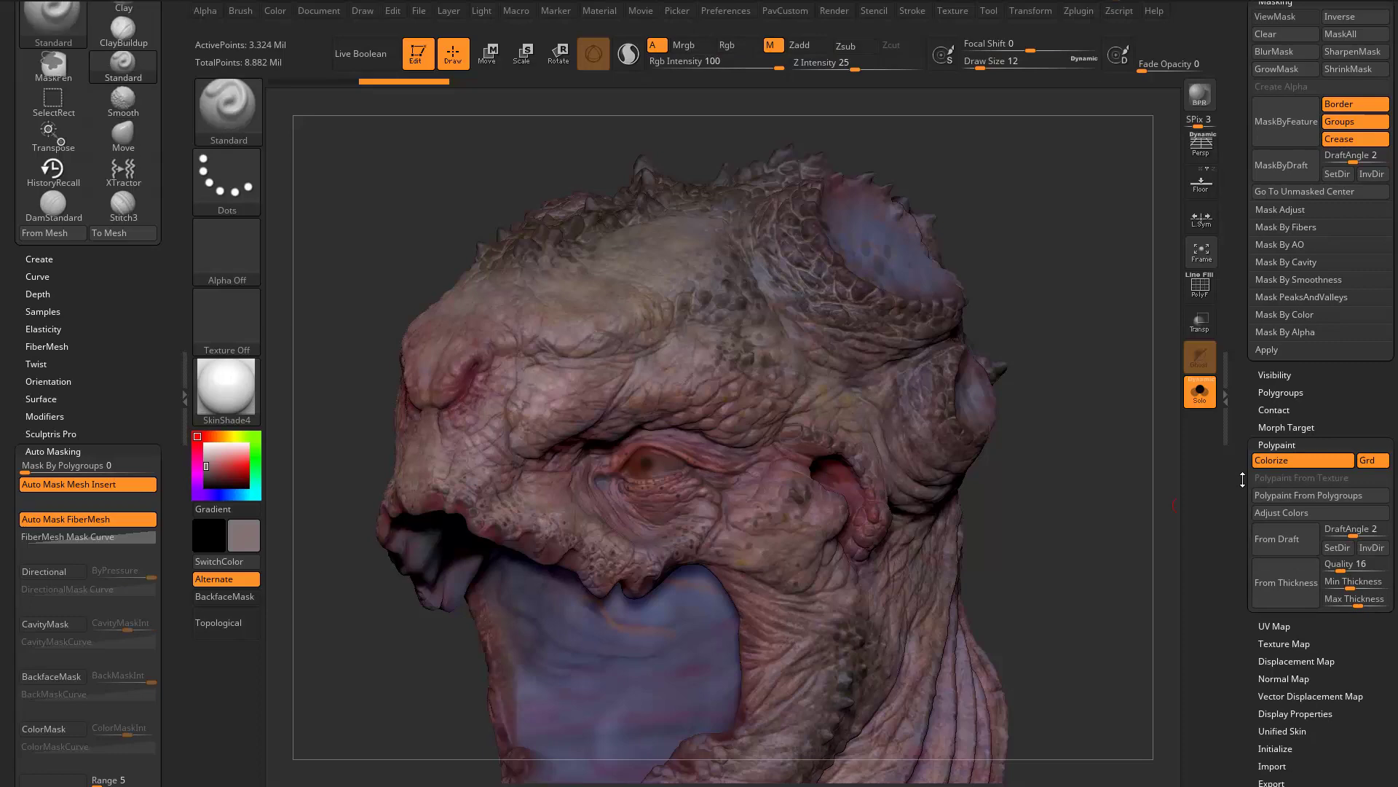
click(1310, 507)
drag(1129, 490, 1030, 660)
drag(870, 660, 875, 659)
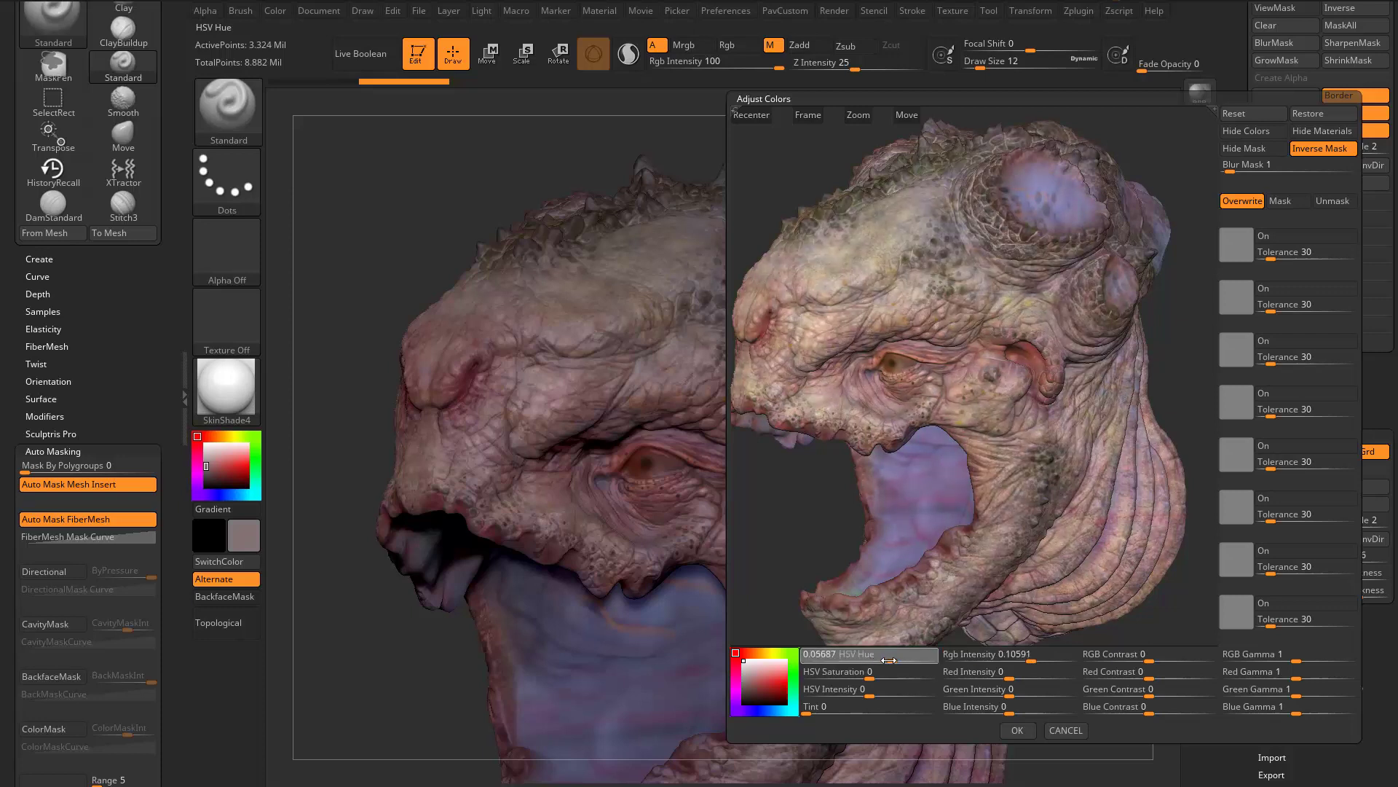
drag(876, 662, 917, 725)
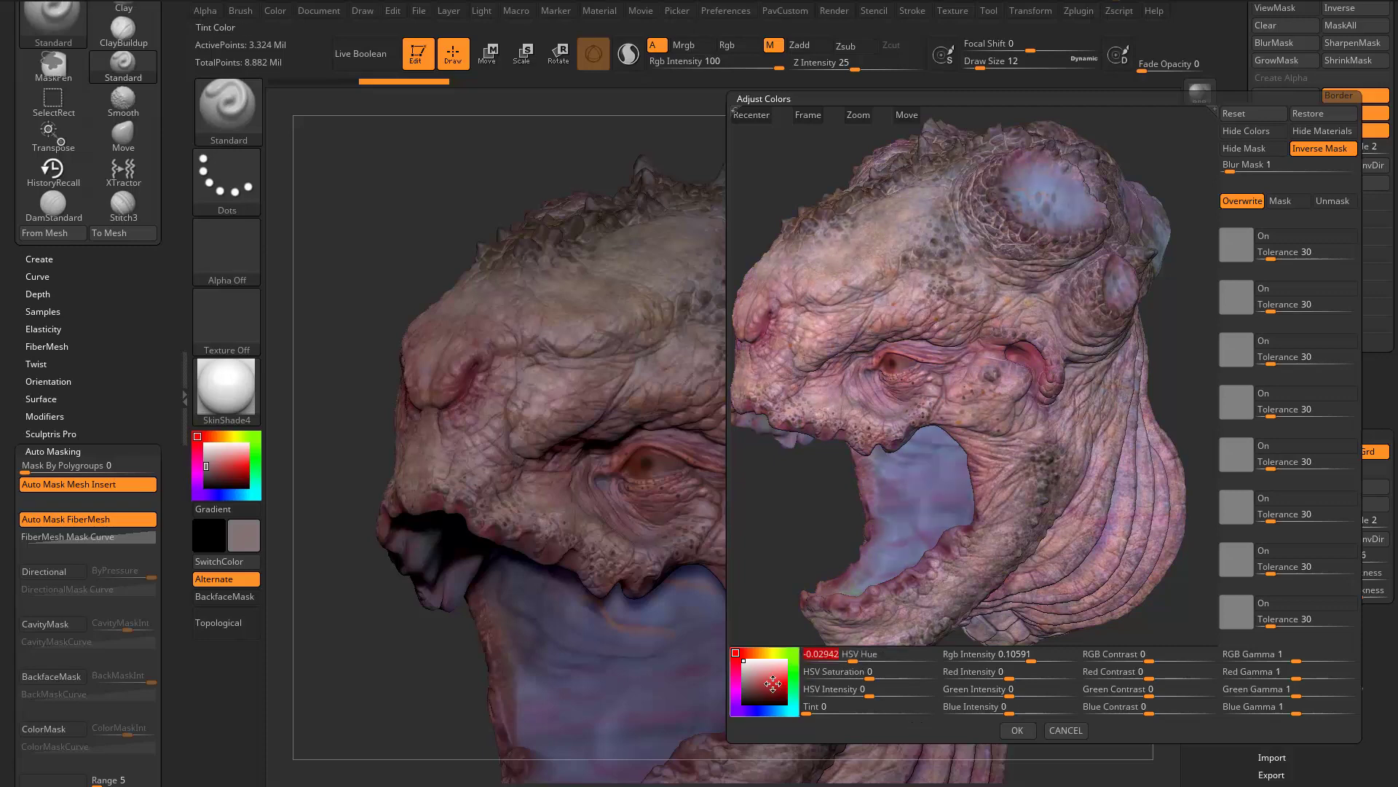
Try a yellow-orange tint on the head, return Tint to 0, and apply the colour adjustments
click(763, 652)
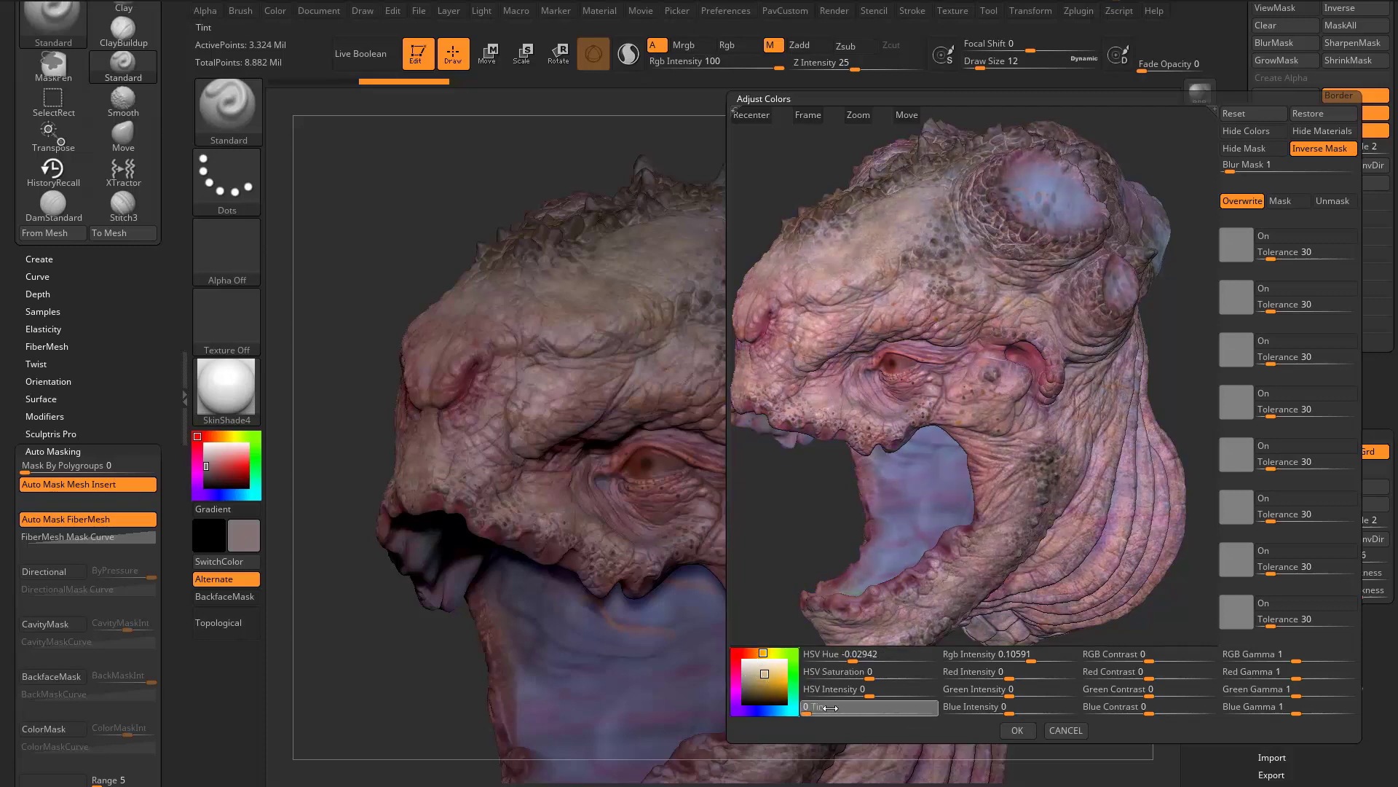
mouse_move(810, 709)
mouse_down()
mouse_move(899, 712)
mouse_move(784, 722)
mouse_move(903, 717)
mouse_move(796, 731)
mouse_up()
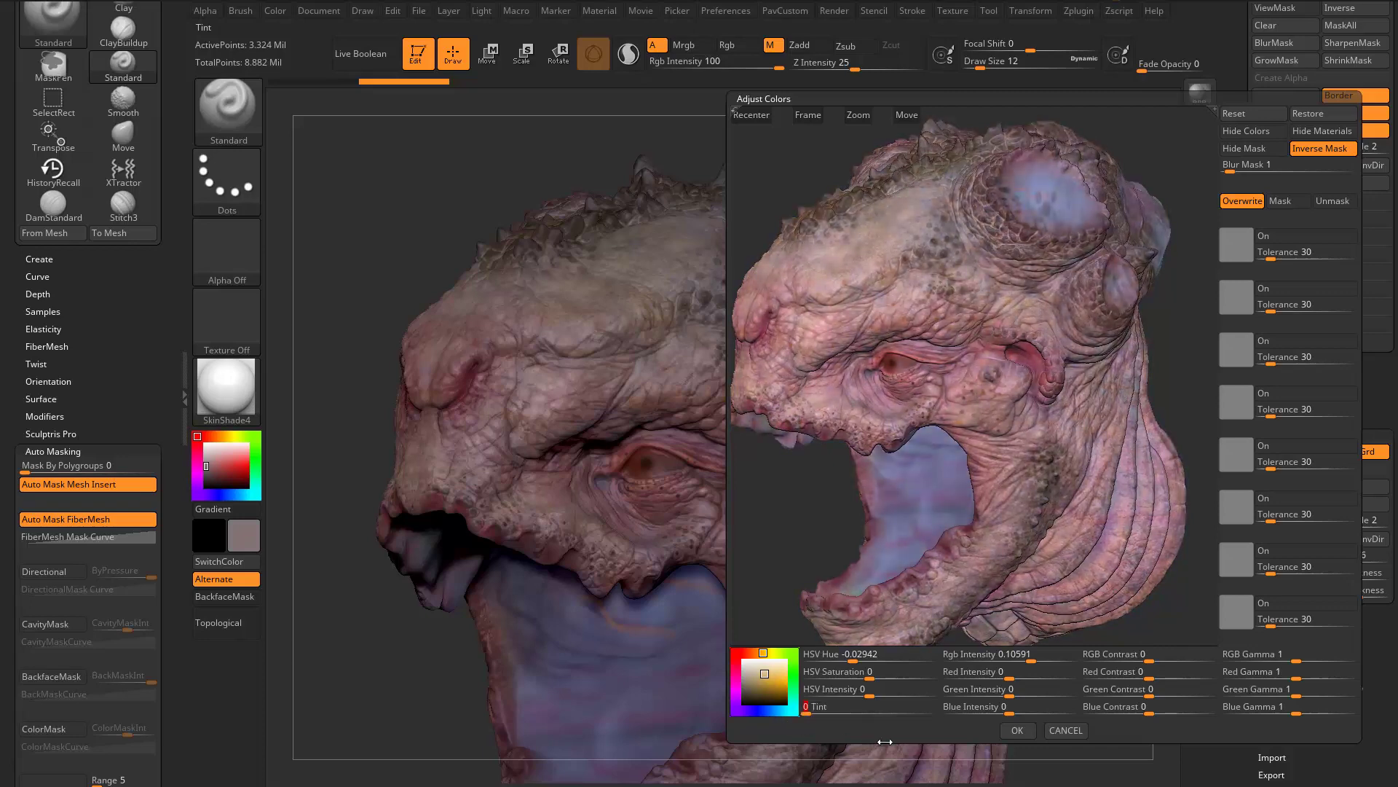
click(1015, 731)
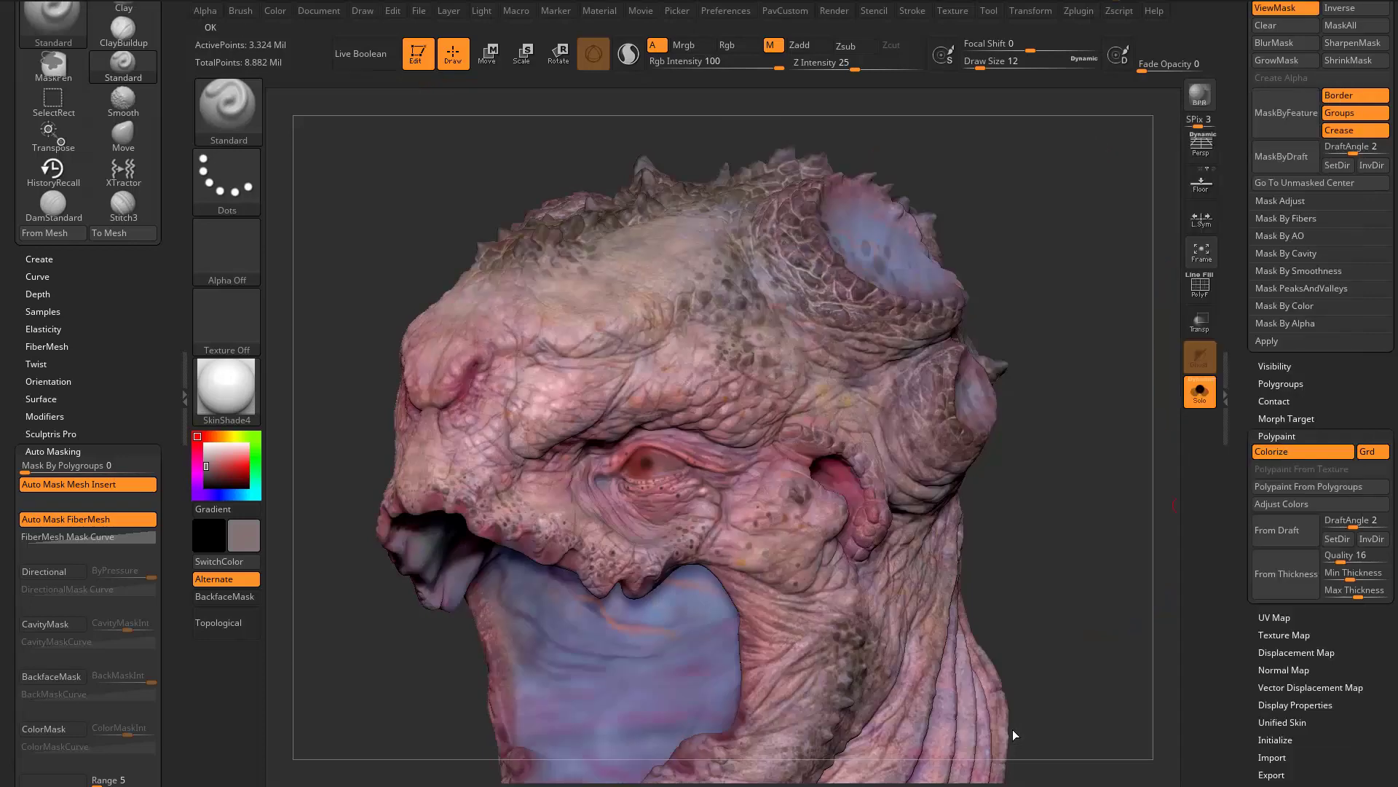
Show all subtools again, select the creature's body, and fill it with the SkinShade4 material
click(1201, 391)
mouse_move(1038, 418)
alt+mouse_down()
mouse_move(1024, 384)
mouse_move(1018, 408)
alt+mouse_up()
alt+click(901, 537)
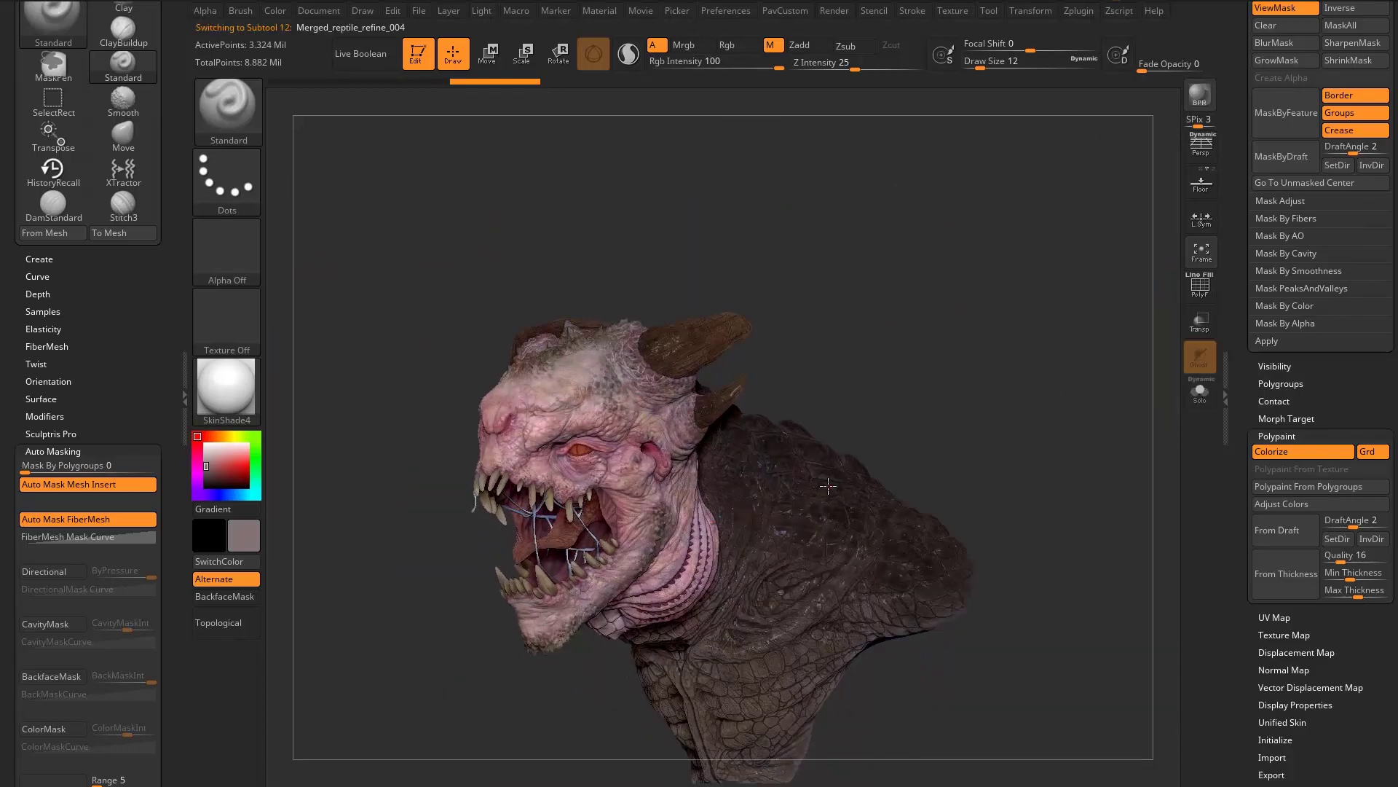
key(space)
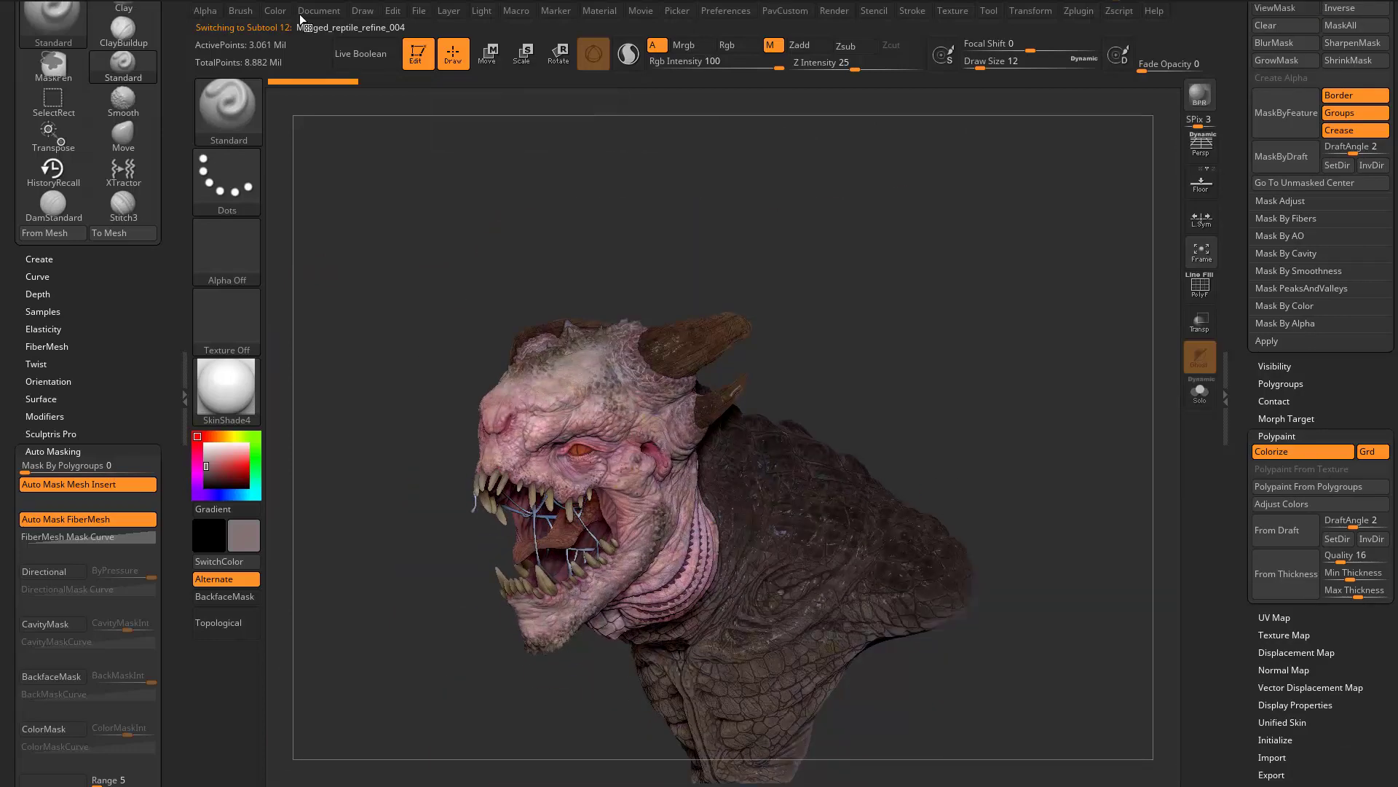
click(282, 13)
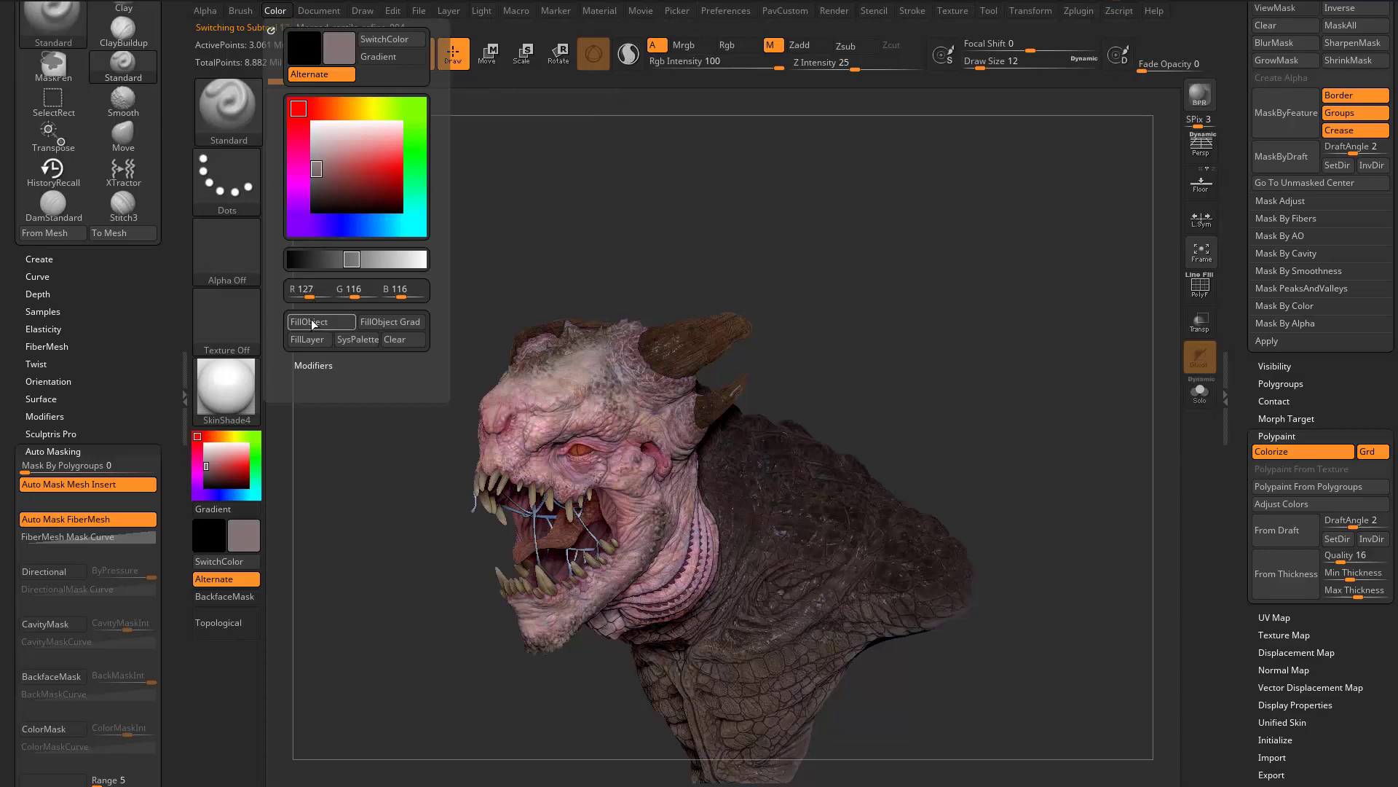
drag(947, 237, 1018, 288)
Fill the creature's upper horns and lower horns with the SkinShade4 material, one subtool after the other
alt+click(716, 228)
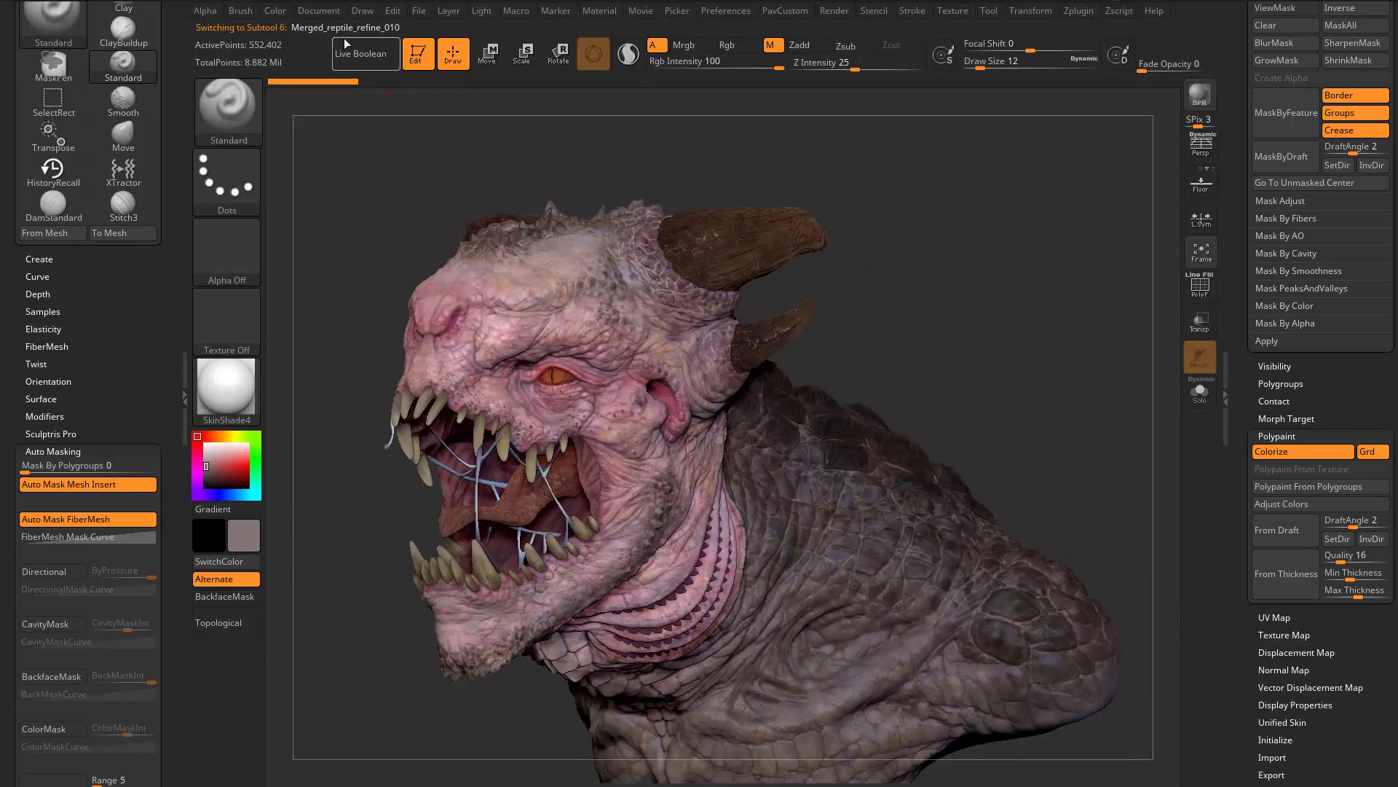
click(282, 12)
alt+click(801, 337)
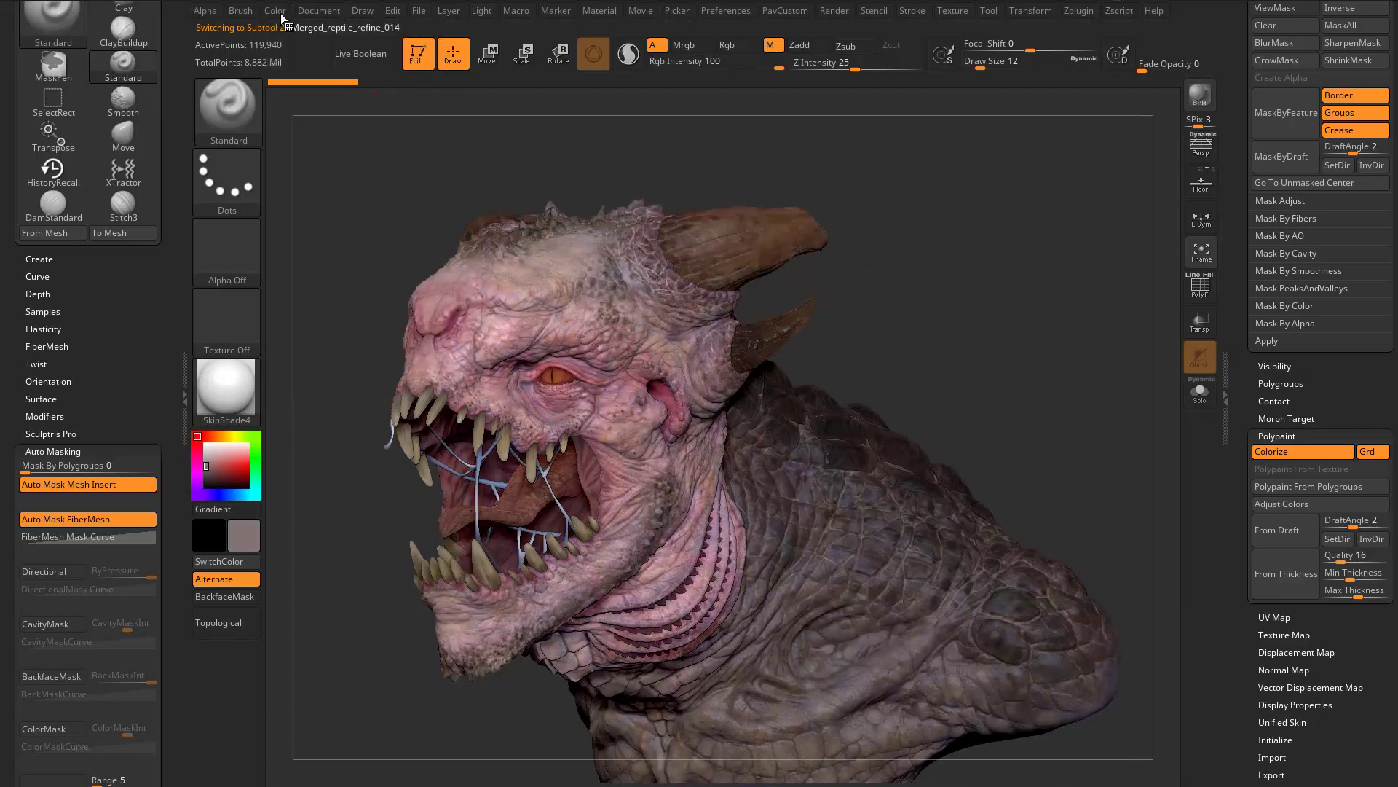
click(275, 10)
click(314, 323)
Select the creature's body and brighten its polypaint by raising Rgb Intensity in Adjust Colors
drag(962, 218, 993, 196)
alt+click(921, 476)
drag(1009, 306, 994, 274)
click(1291, 506)
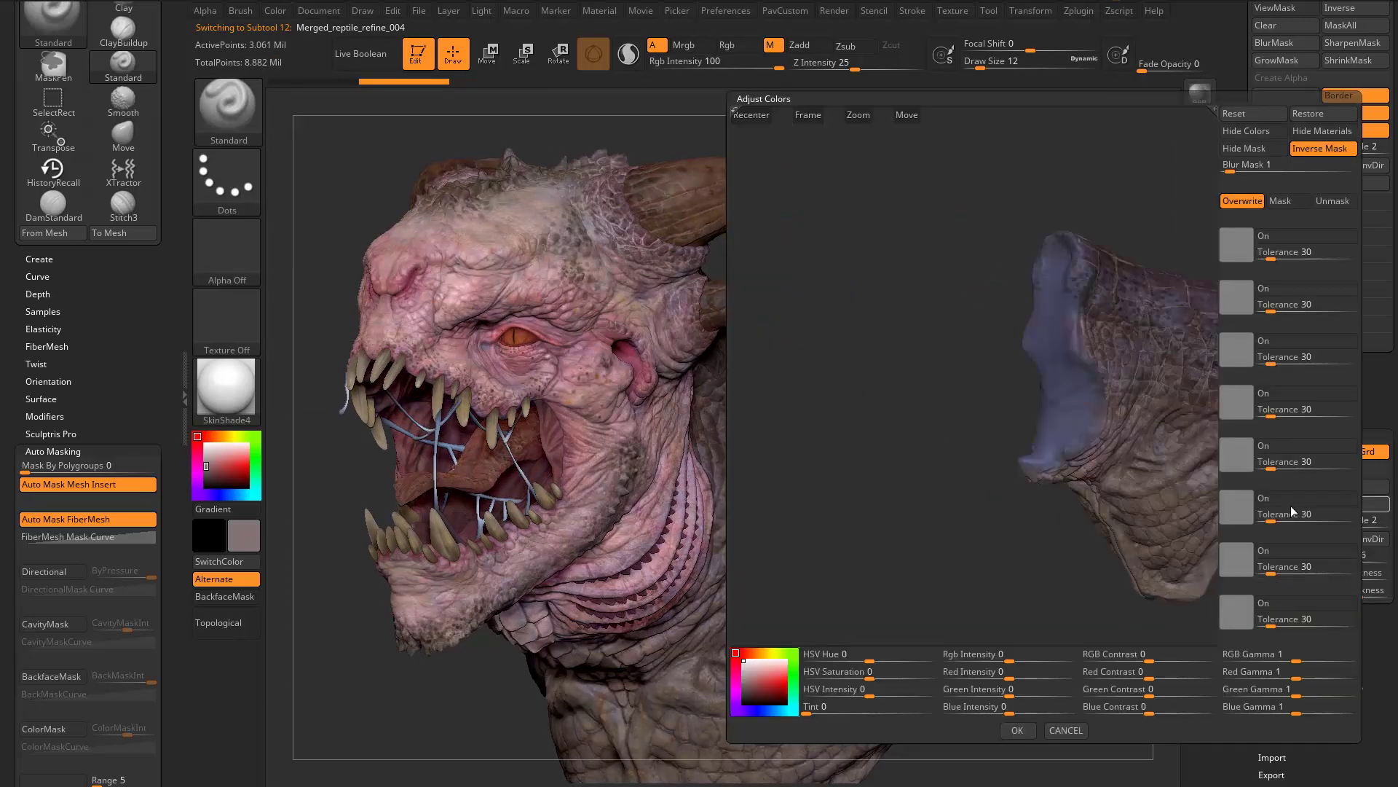
drag(920, 474, 905, 446)
drag(1012, 659, 1038, 659)
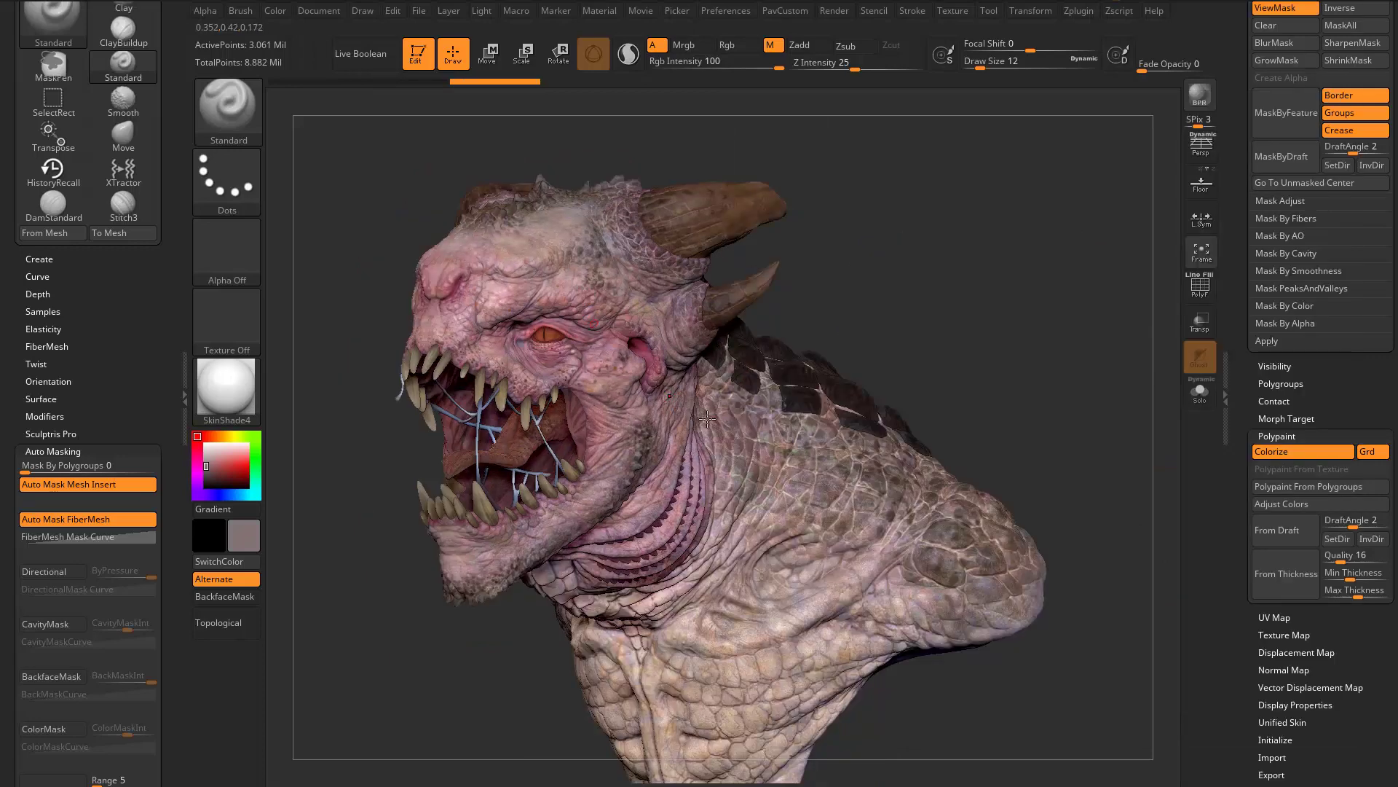
Select the creature's head and try brightening its polypaint with a higher Rgb Intensity in Adjust Colors
alt+drag(958, 402, 904, 481)
alt+click(600, 329)
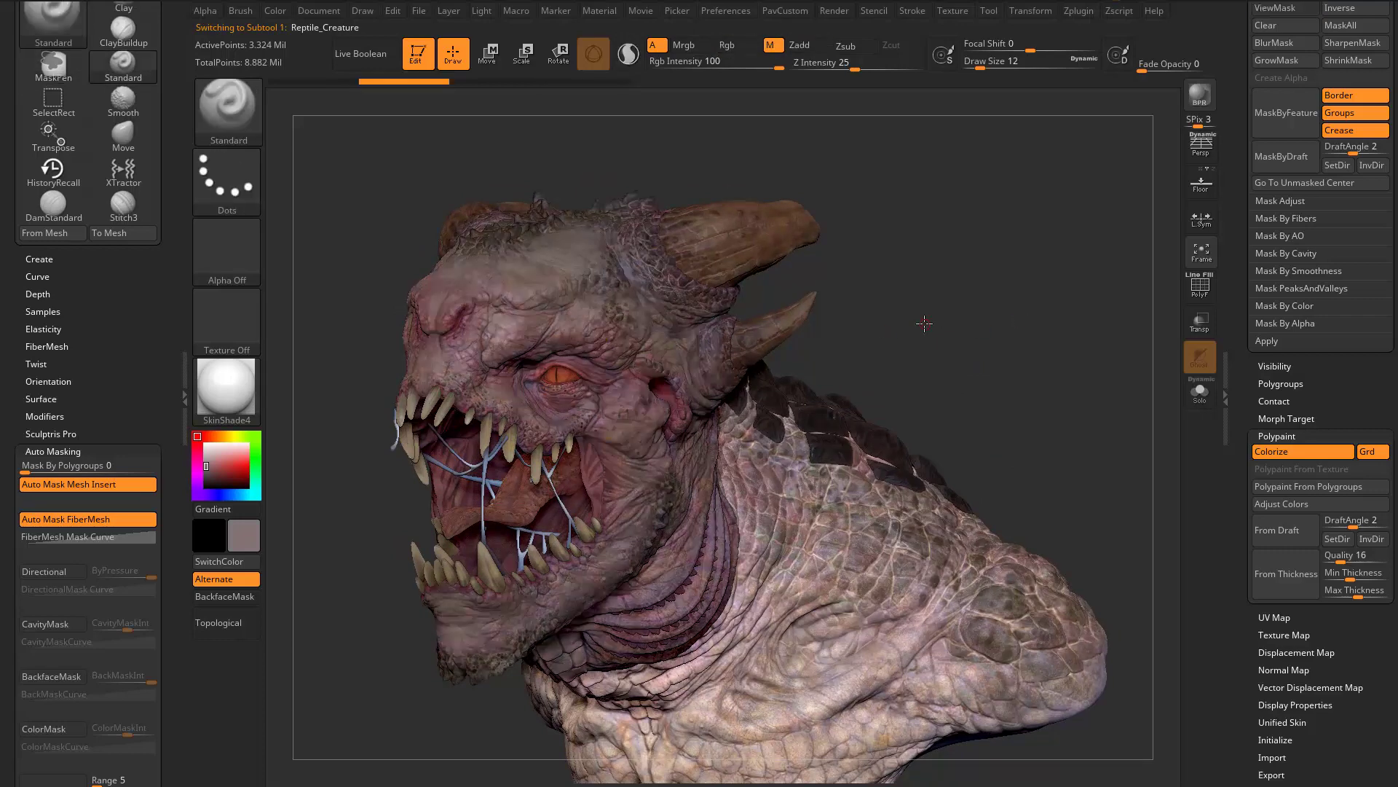
drag(924, 322, 804, 335)
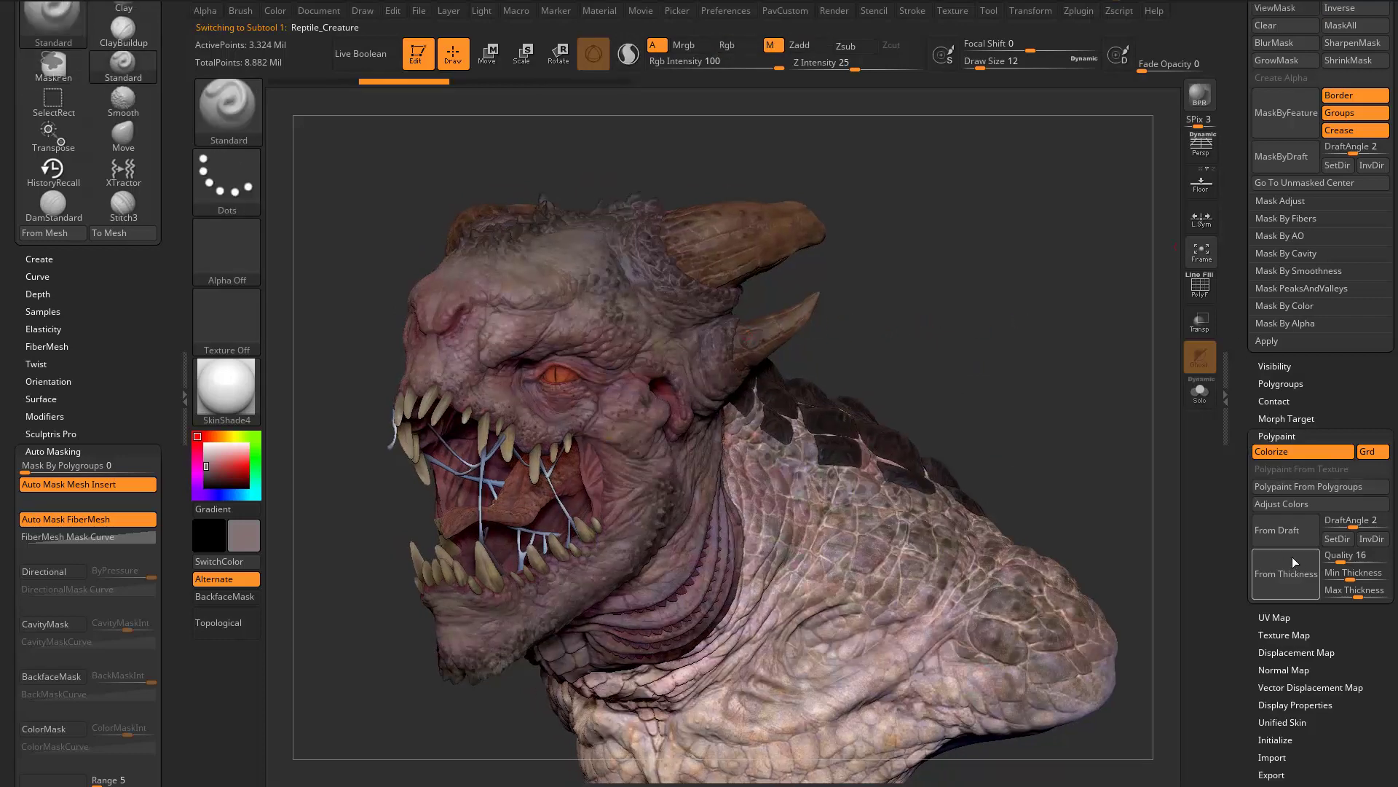
click(1297, 505)
drag(870, 661, 870, 663)
drag(1010, 660, 1035, 660)
click(1017, 731)
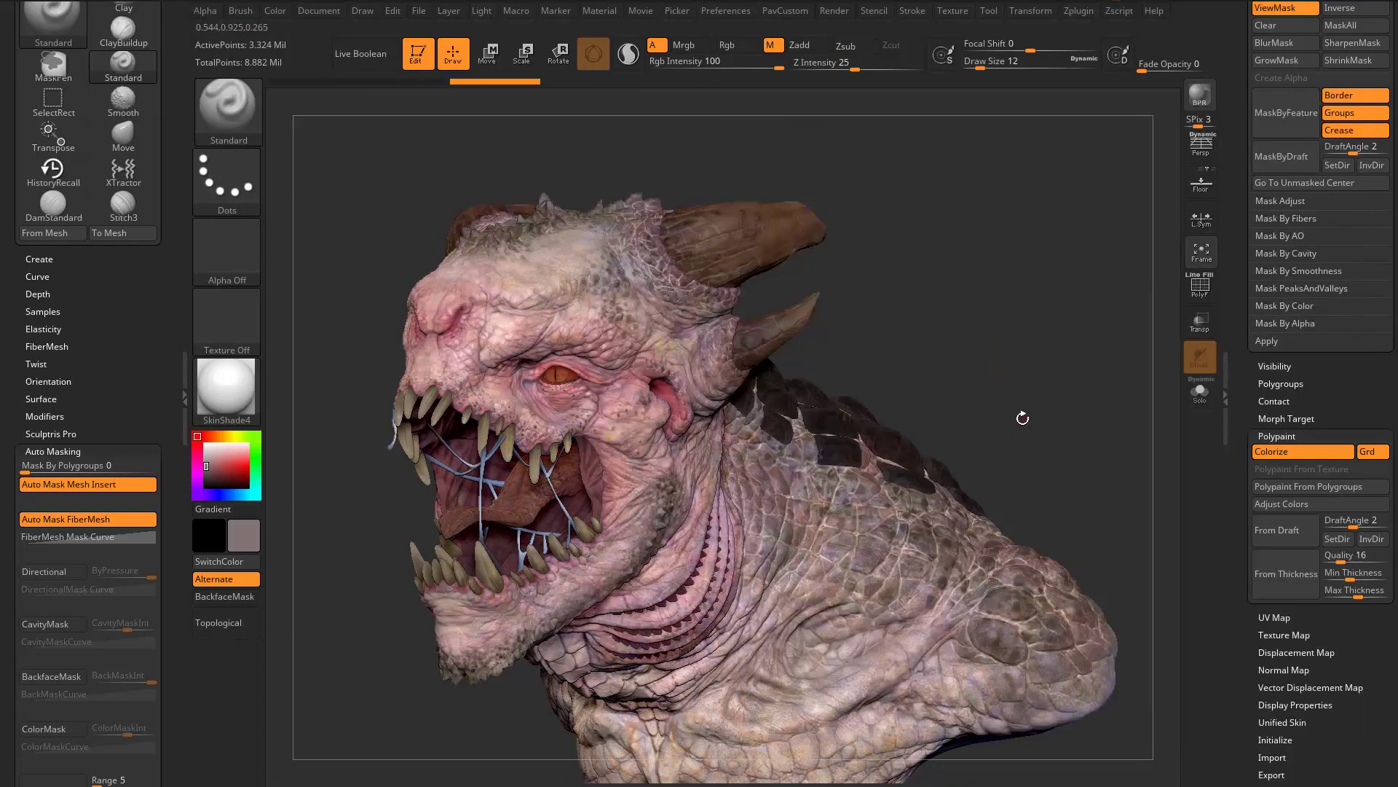
Try a milder brightening of the head's polypaint with Rgb Intensity at about 0.07
click(1282, 503)
drag(1016, 660, 1027, 659)
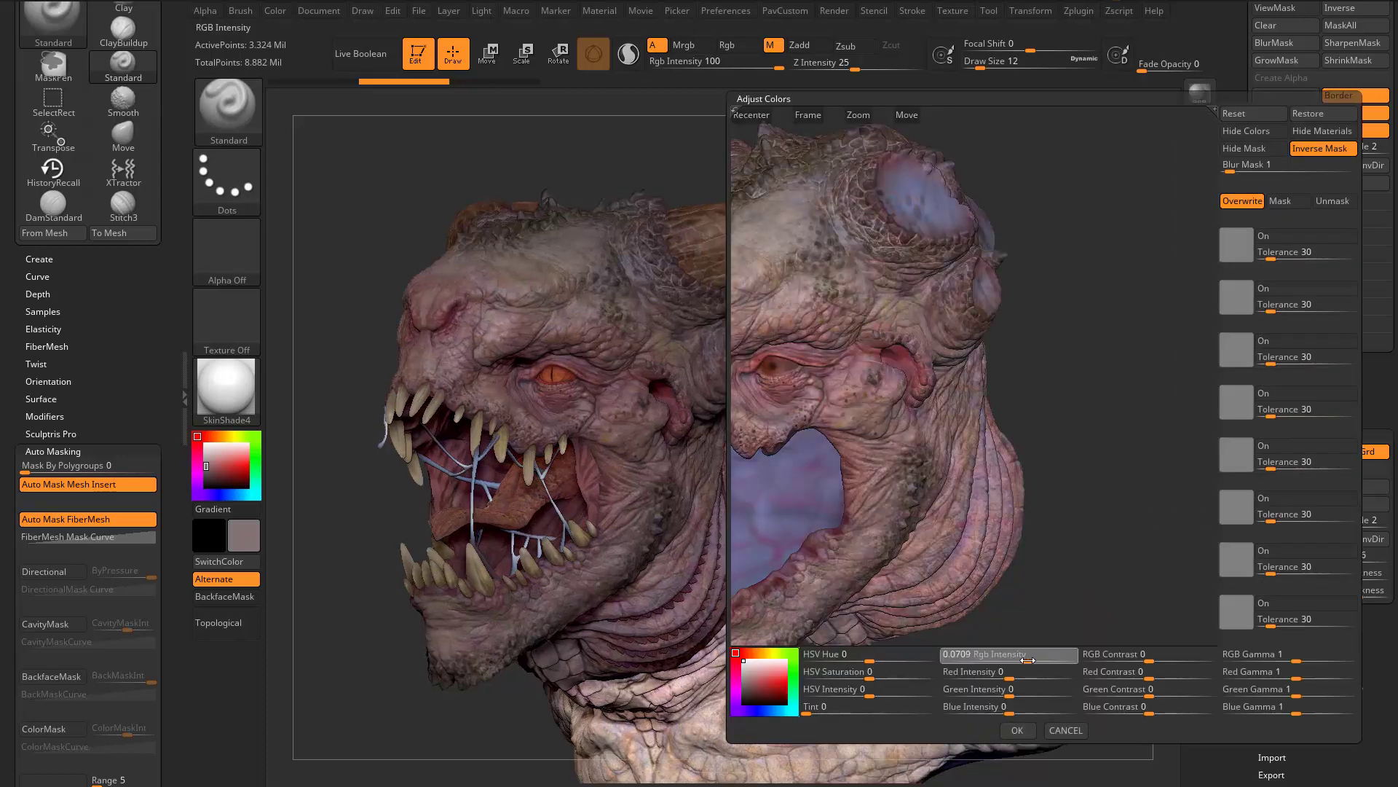
click(1011, 731)
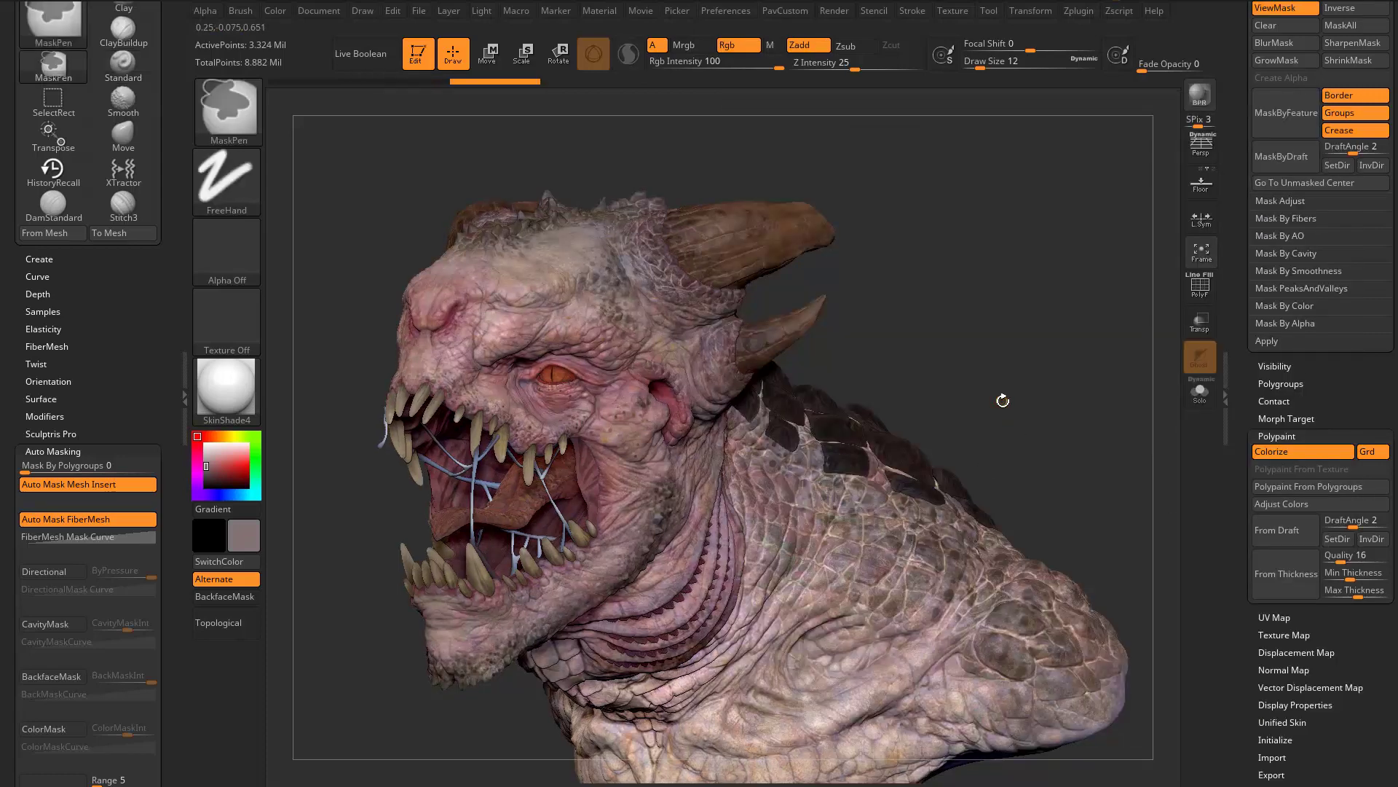
Preview the head's polypaint with Rgb Intensity at 0.13028 in Adjust Colors, and reset the adjustments
click(1288, 502)
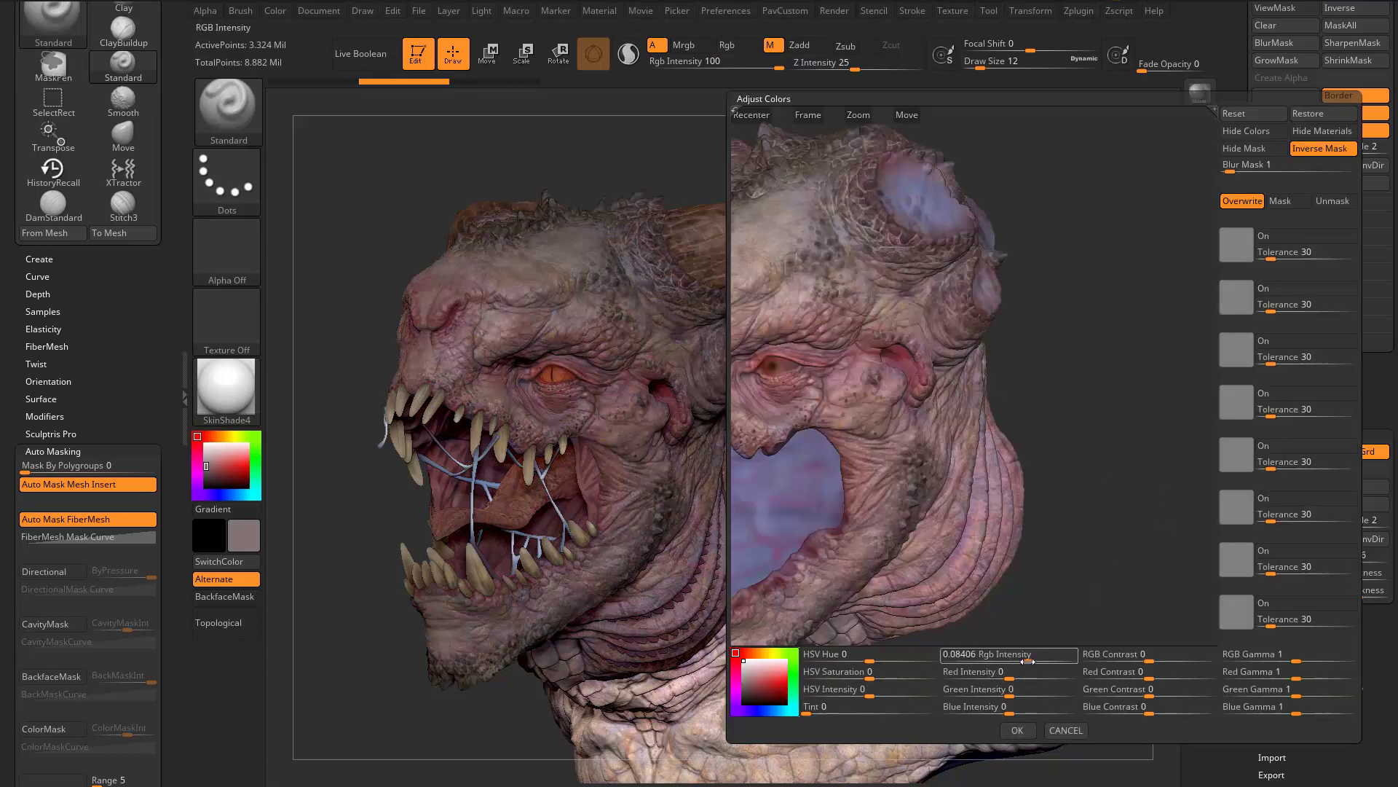
drag(1033, 659, 1035, 659)
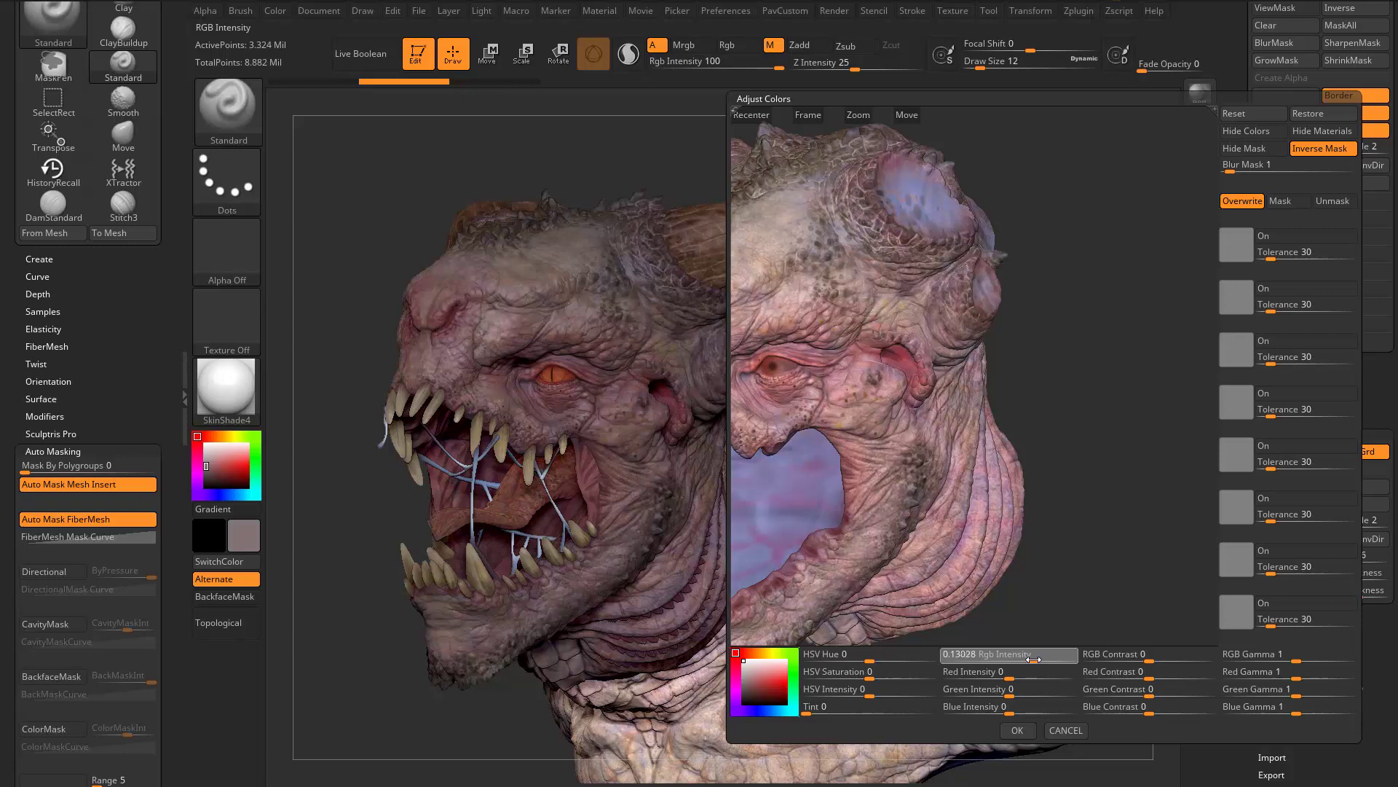
click(1251, 115)
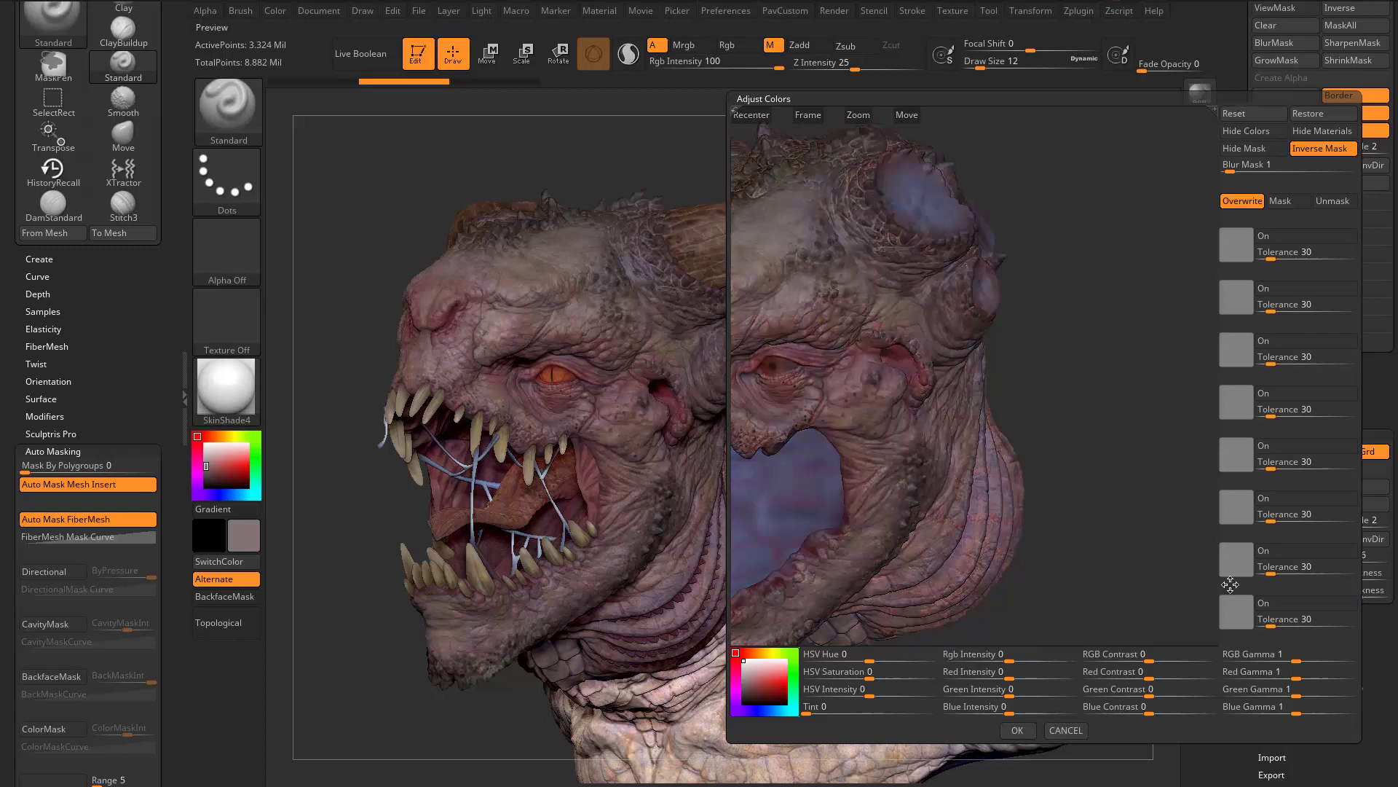
Reopen Adjust Colors on the head and pick the pink skin tone as the first mask color, previewing the mask with Hide Colors
drag(1034, 659, 1037, 659)
click(1018, 730)
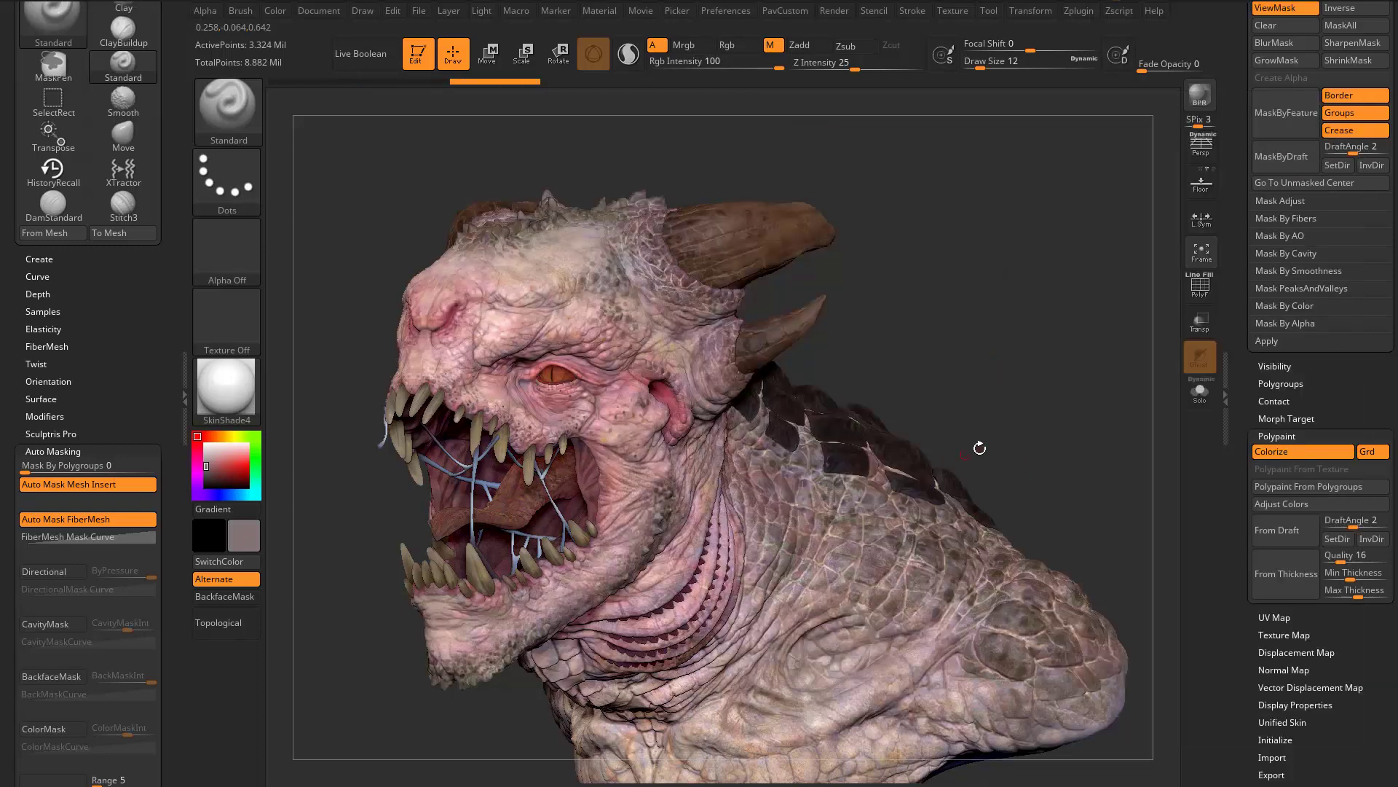
drag(1080, 335, 1075, 334)
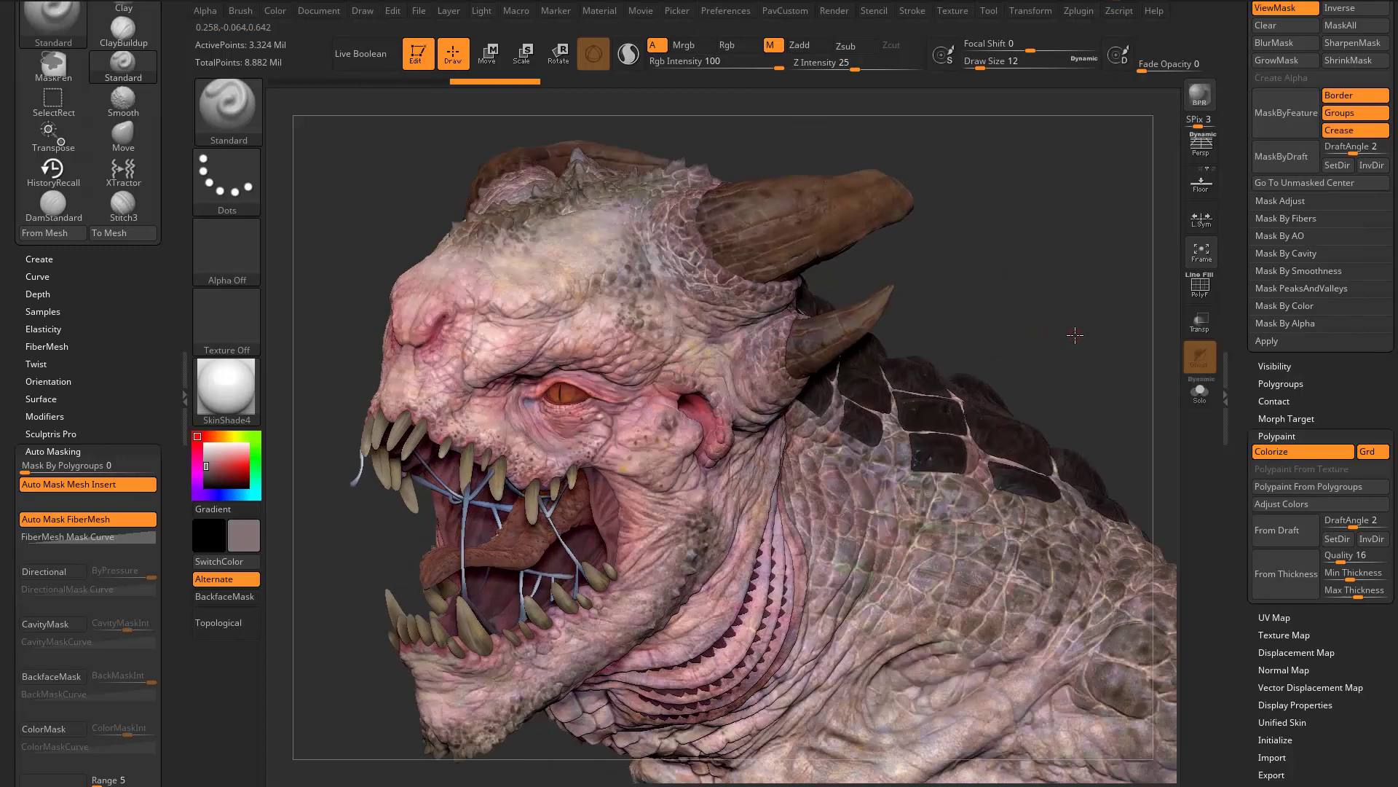
click(1281, 504)
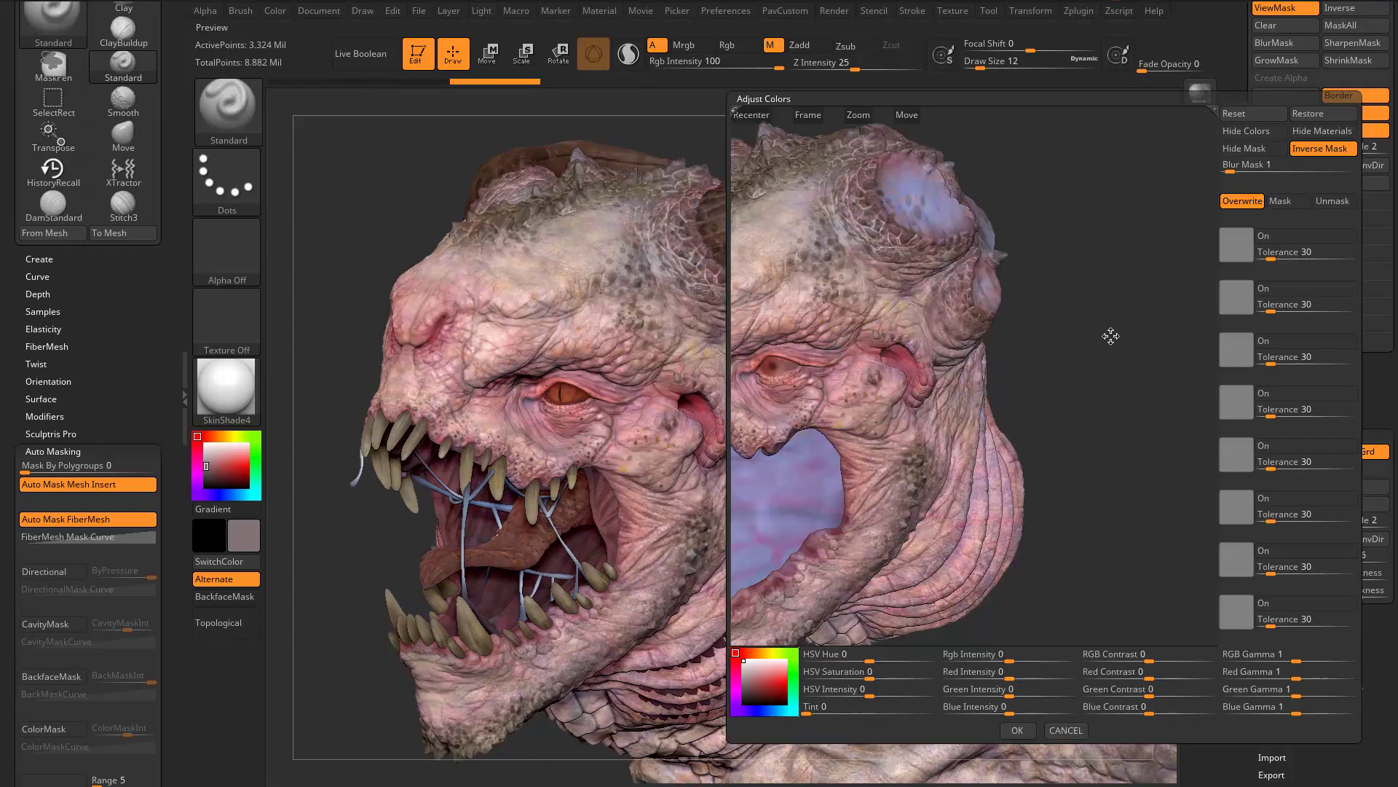
drag(1110, 336, 1190, 330)
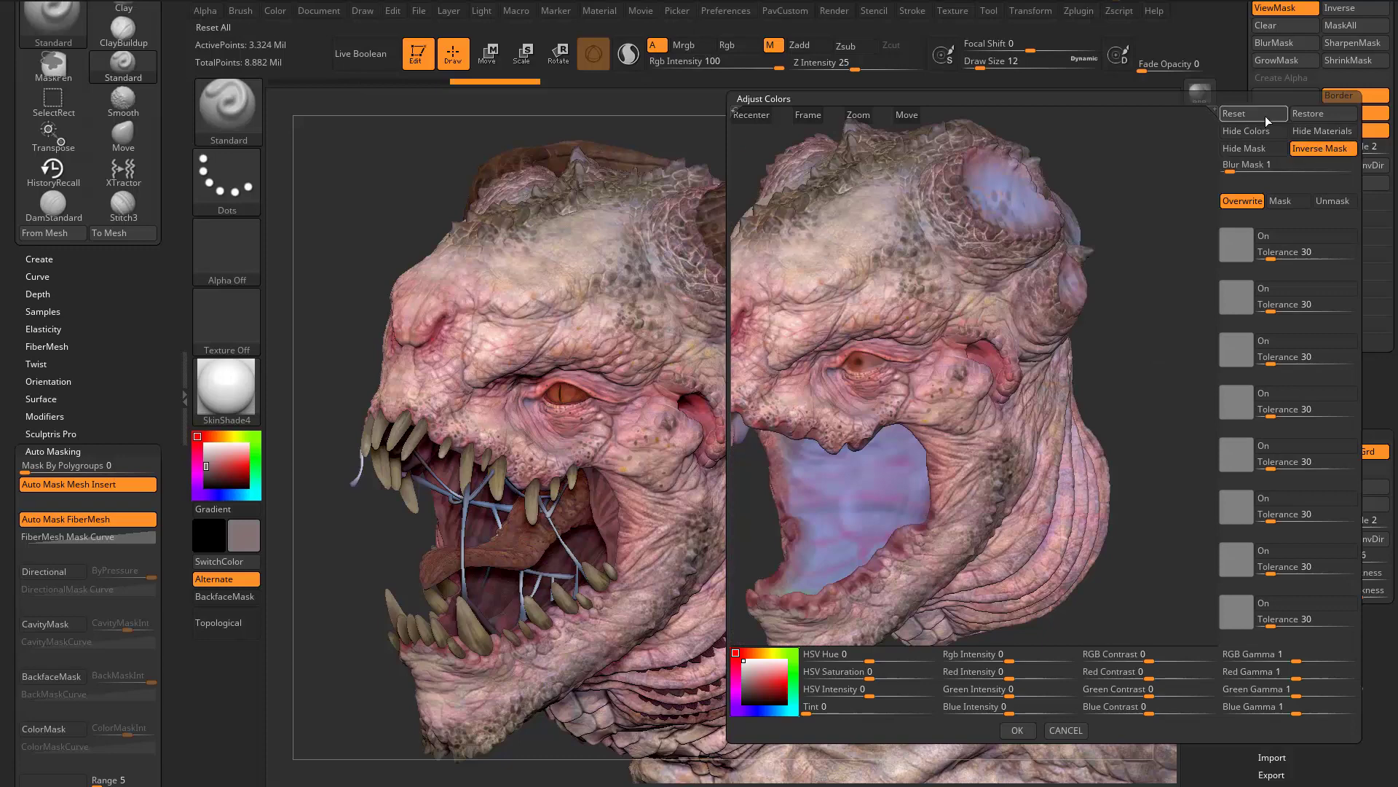
drag(1239, 246, 739, 328)
drag(1177, 195, 1160, 125)
click(1237, 133)
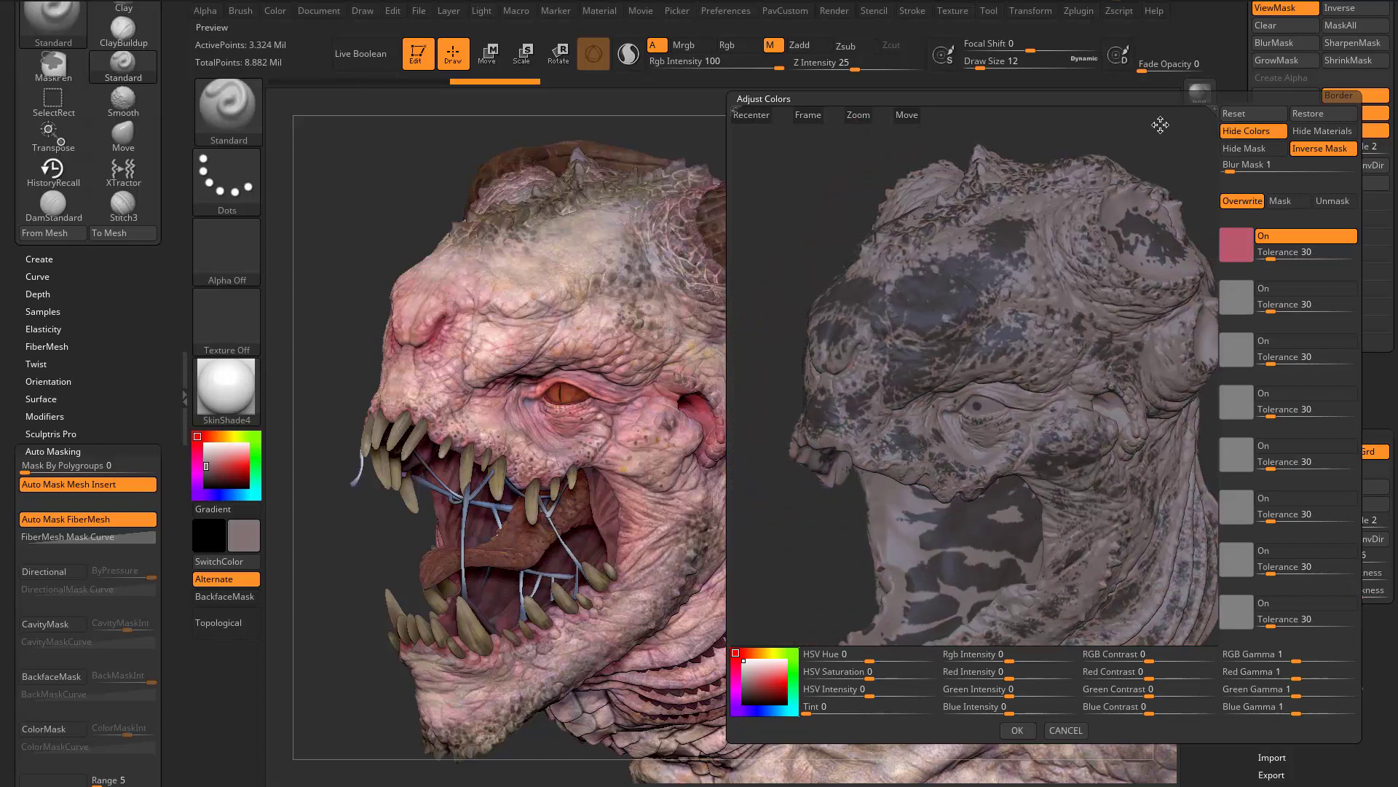
click(1242, 131)
Set Blur Mask to 3 and check the preview with Hide Mask
click(1267, 166)
text(8)
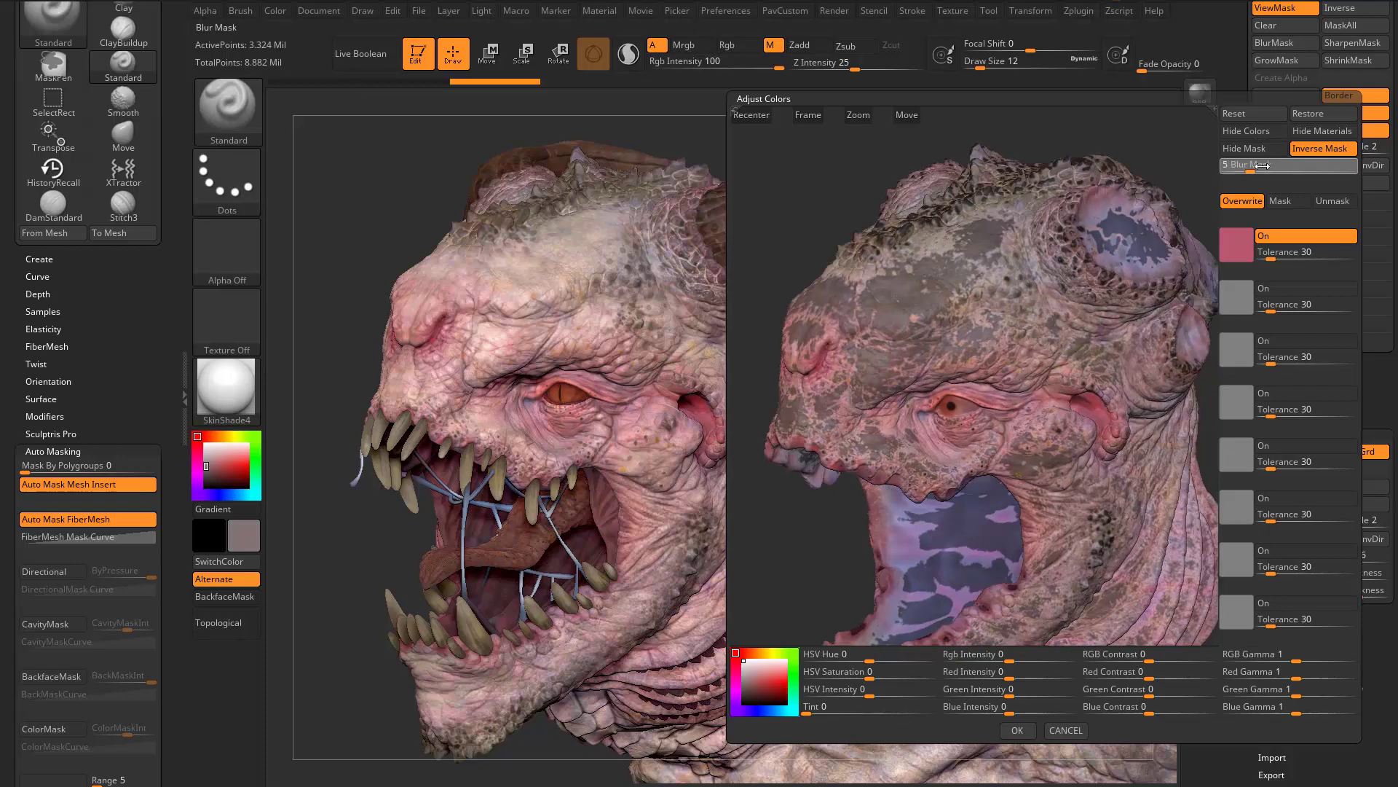
key(Return)
drag(1280, 167, 1239, 167)
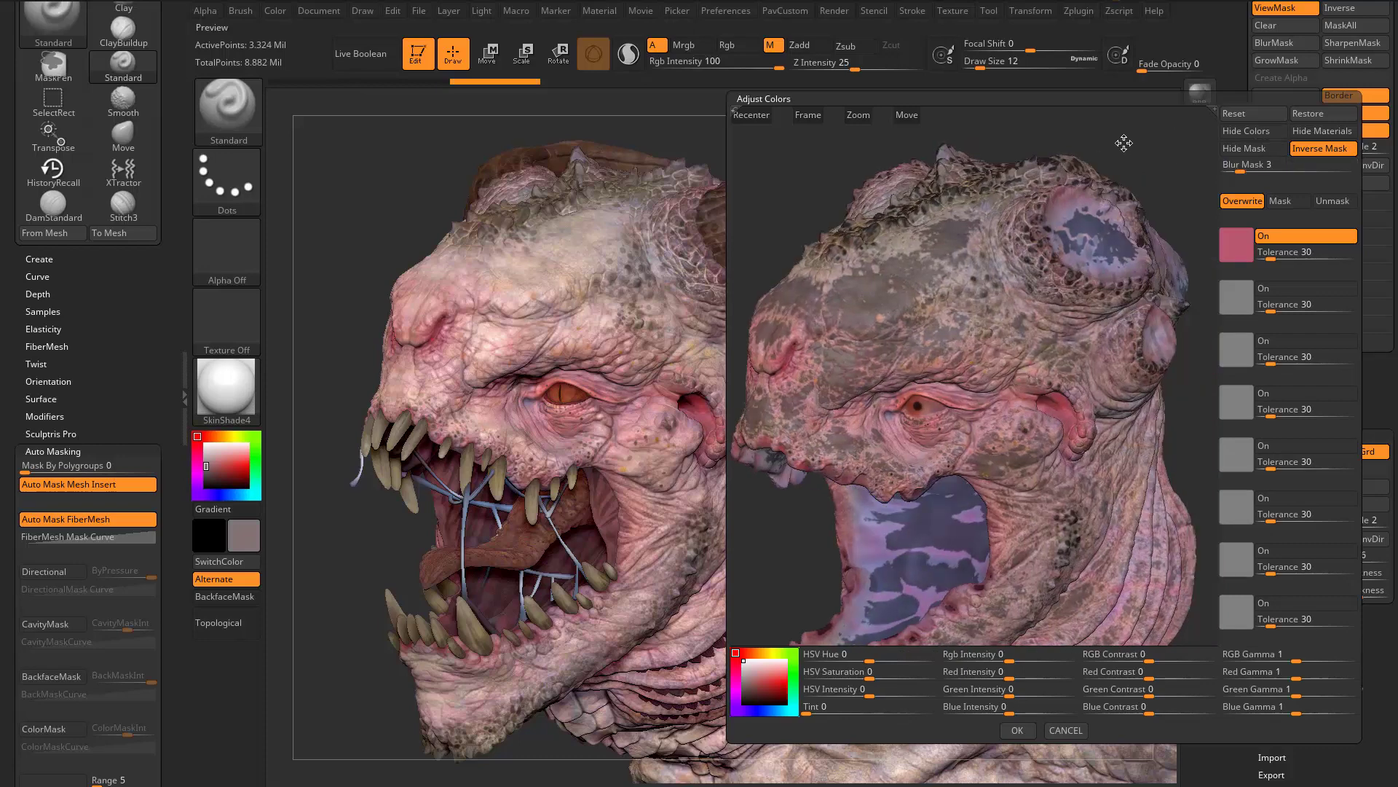
click(1236, 150)
click(1235, 150)
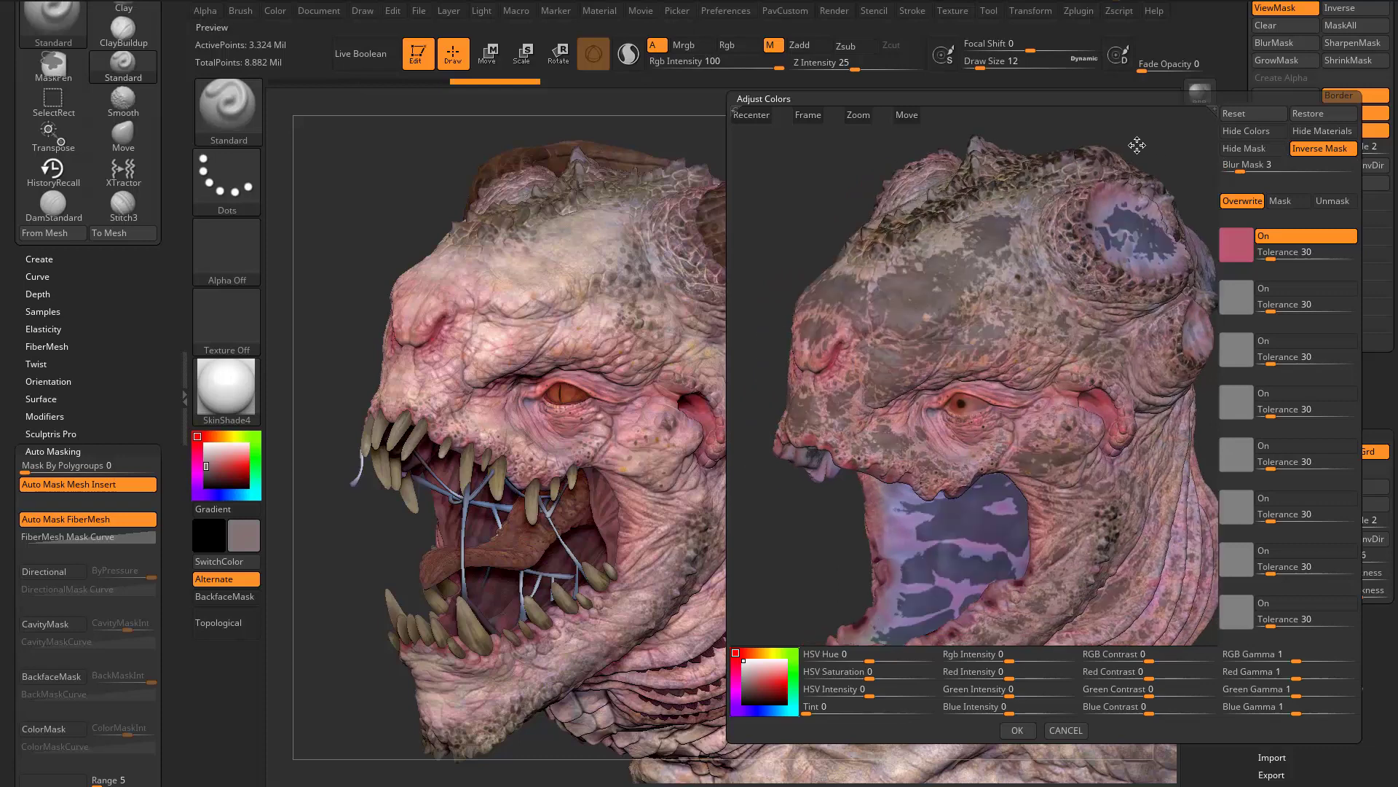
Lower the pink mask color's Tolerance to 10, disable Inverse Mask and apply Rgb Intensity 0.21851 to the head
click(1274, 257)
drag(1275, 257, 1266, 258)
click(1351, 149)
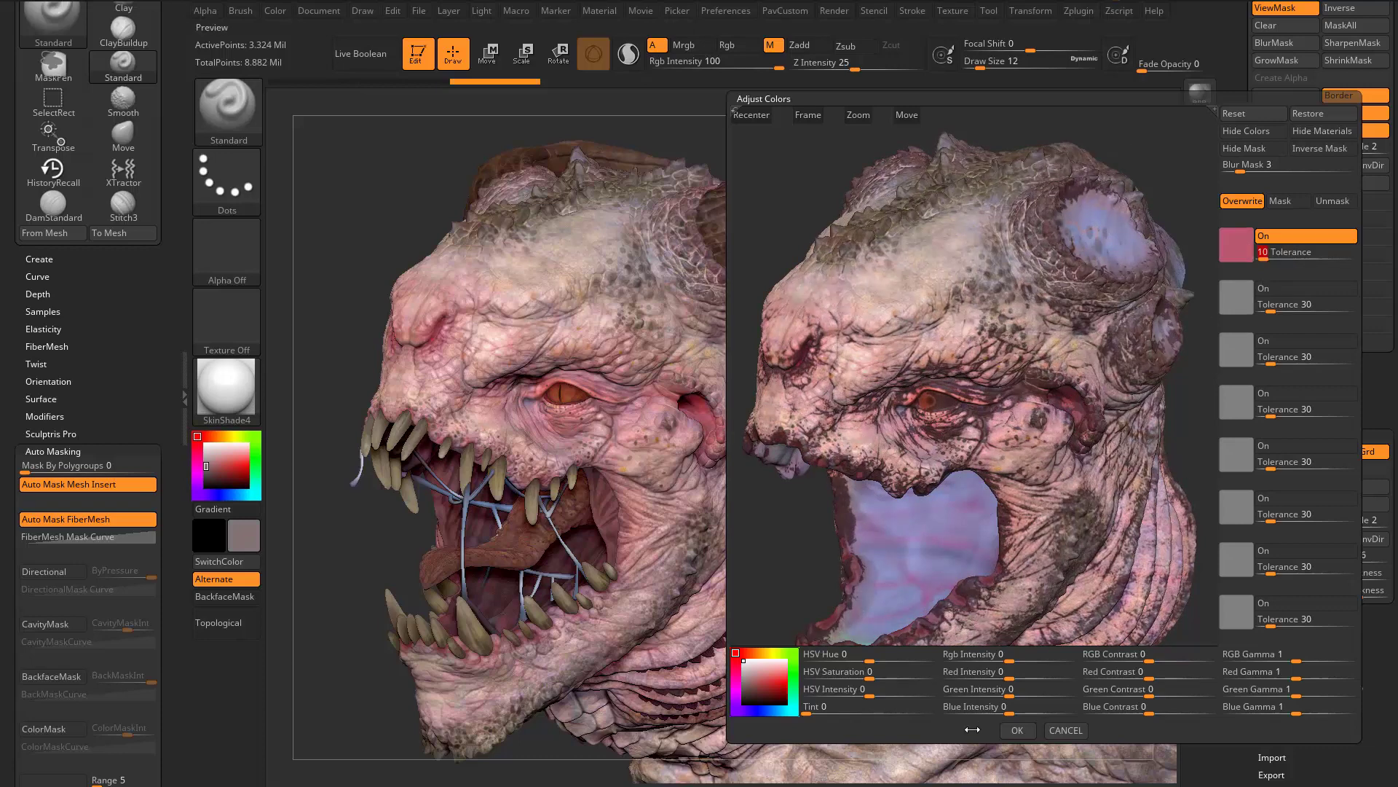
drag(1009, 659, 1040, 659)
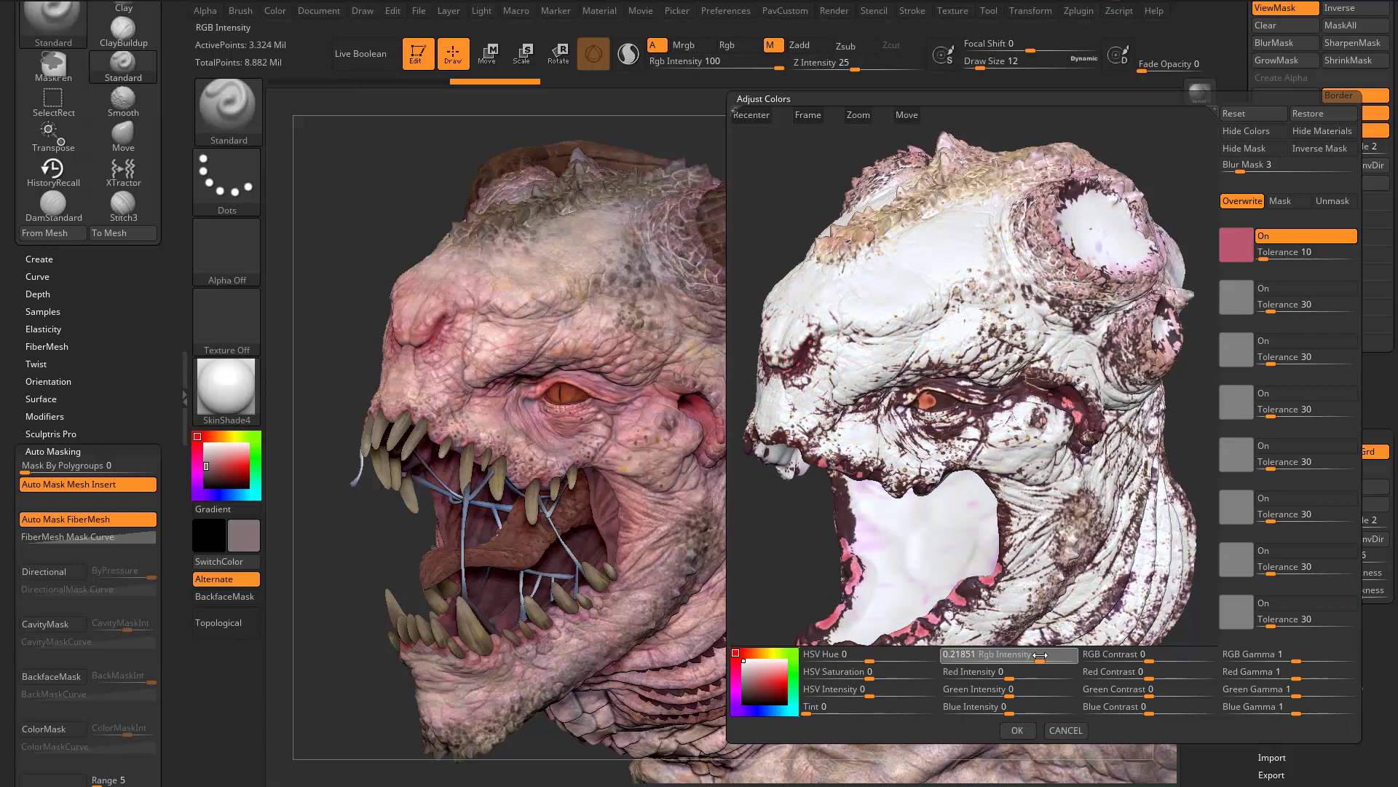
click(1024, 735)
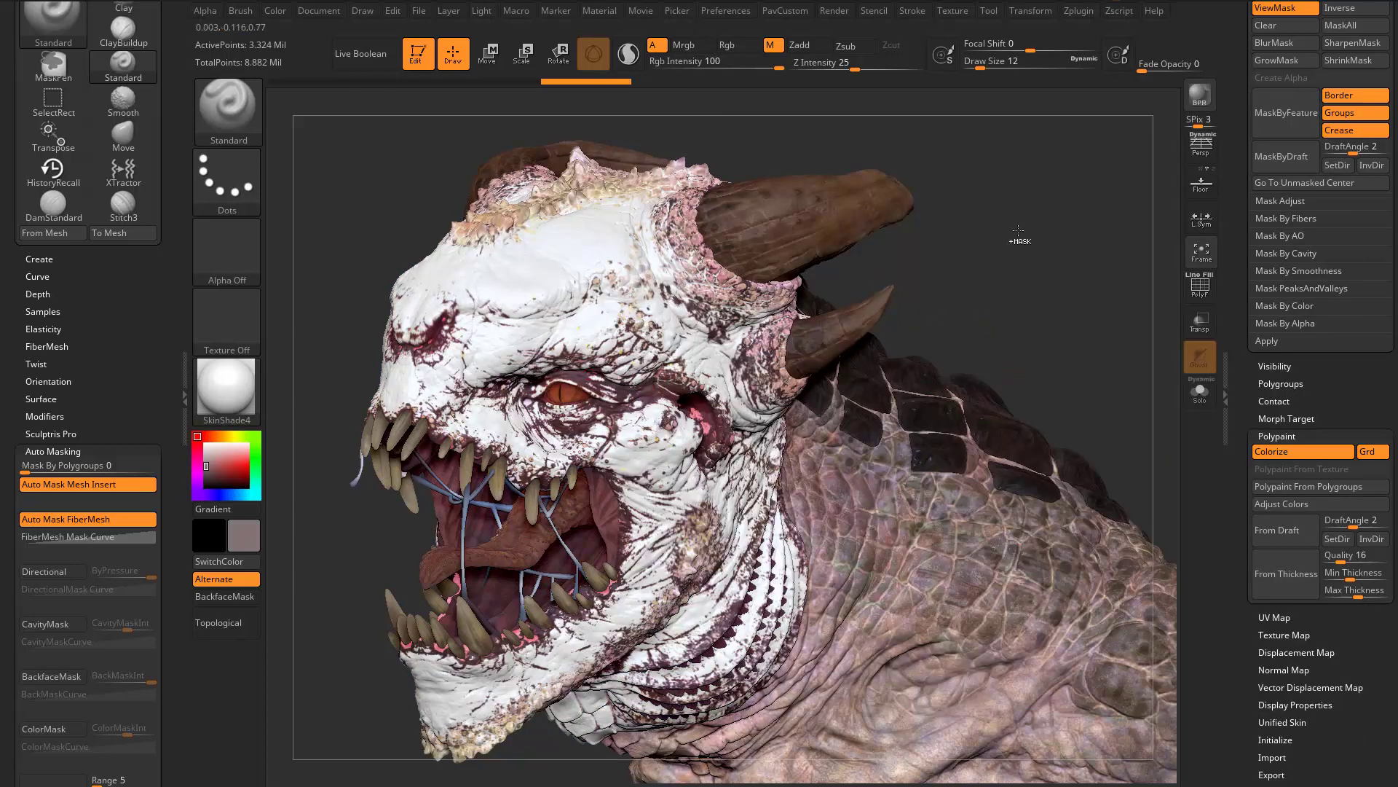
Inspect the resulting mask on the head by toggling its display and inverting it, and undo the color adjustment
key(ctrl+h)
drag(1051, 291, 1012, 293)
key(ctrl+h)
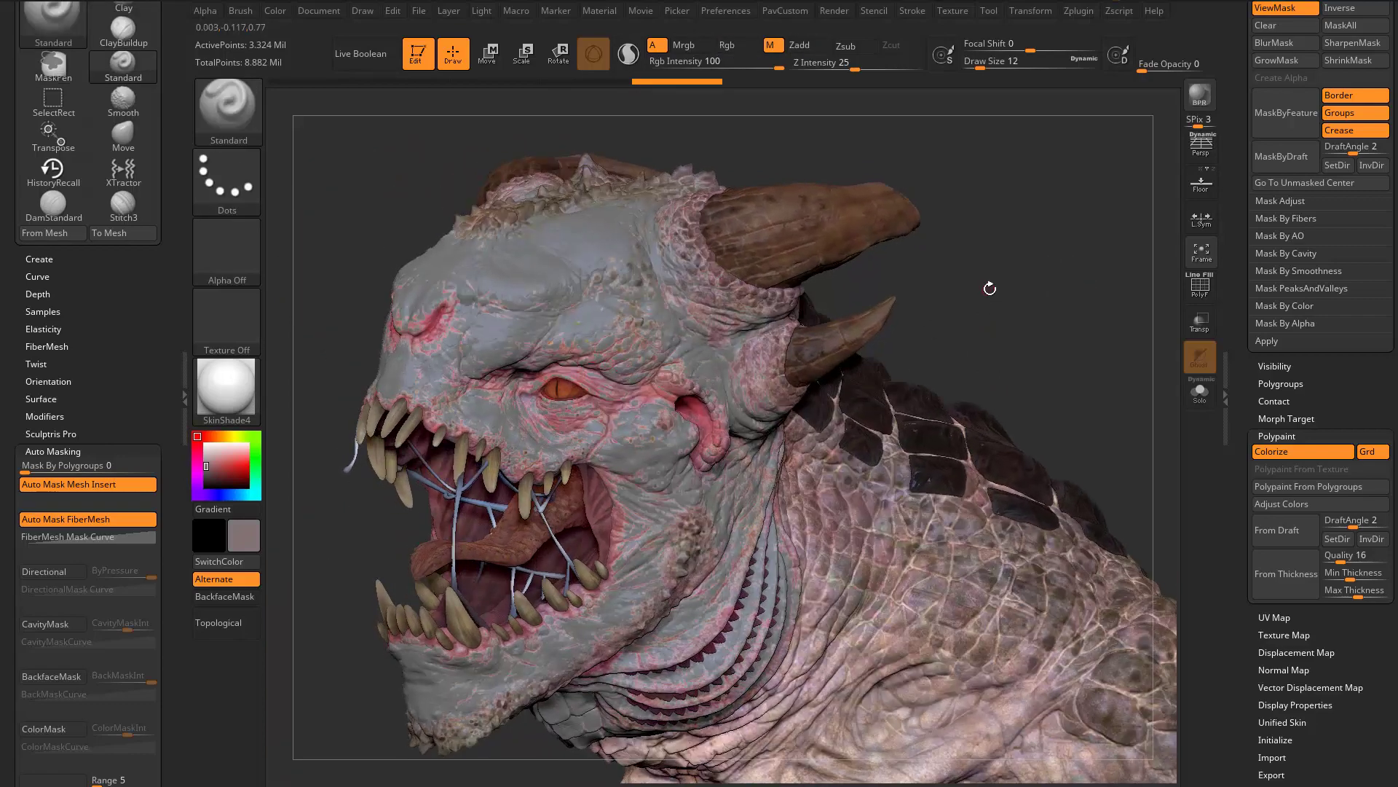
ctrl+click(989, 289)
scroll(1242, 245, up, 1)
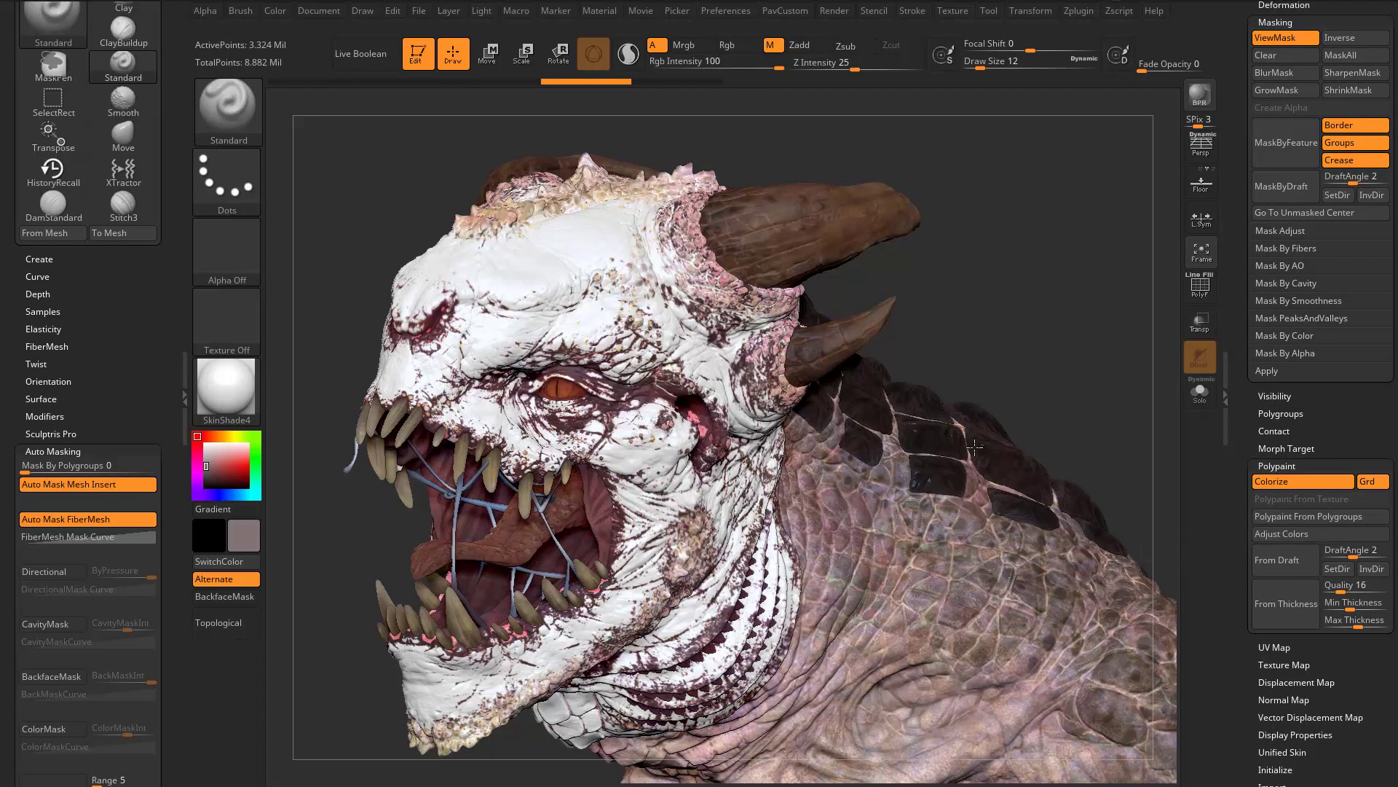
drag(974, 288, 1009, 306)
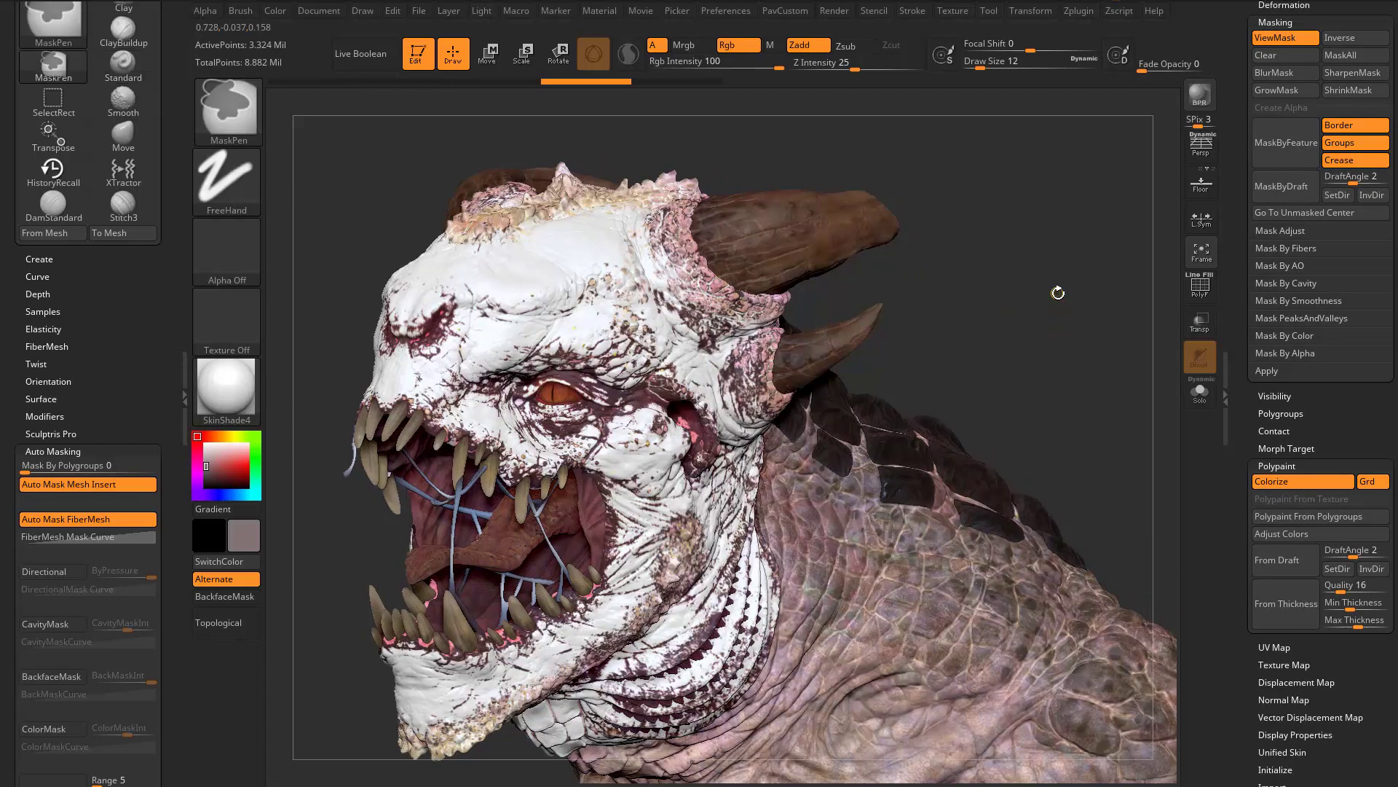
key(ctrl+h)
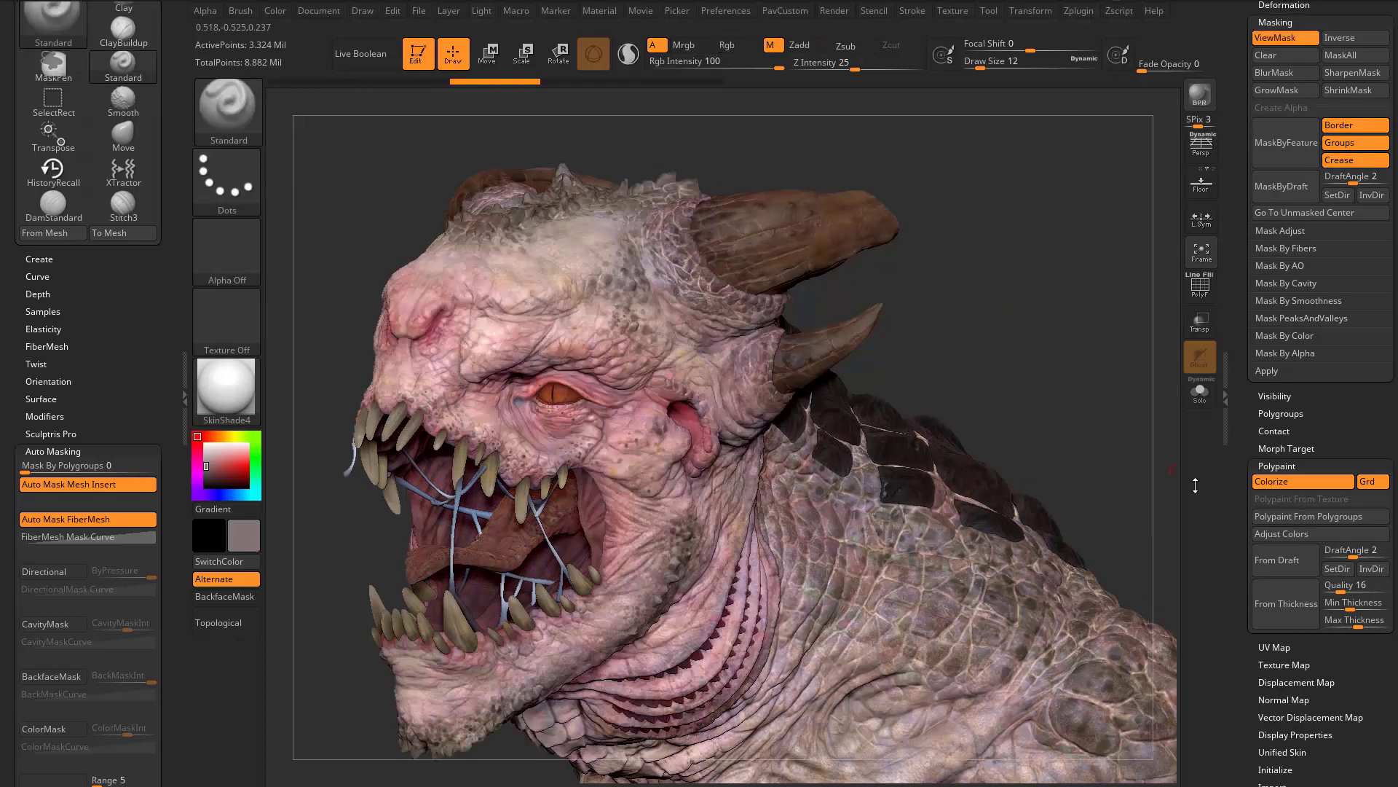
Reset Adjust Colors, pick the brown scales on top of the head as the first mask color and disable Inverse Mask
click(1284, 533)
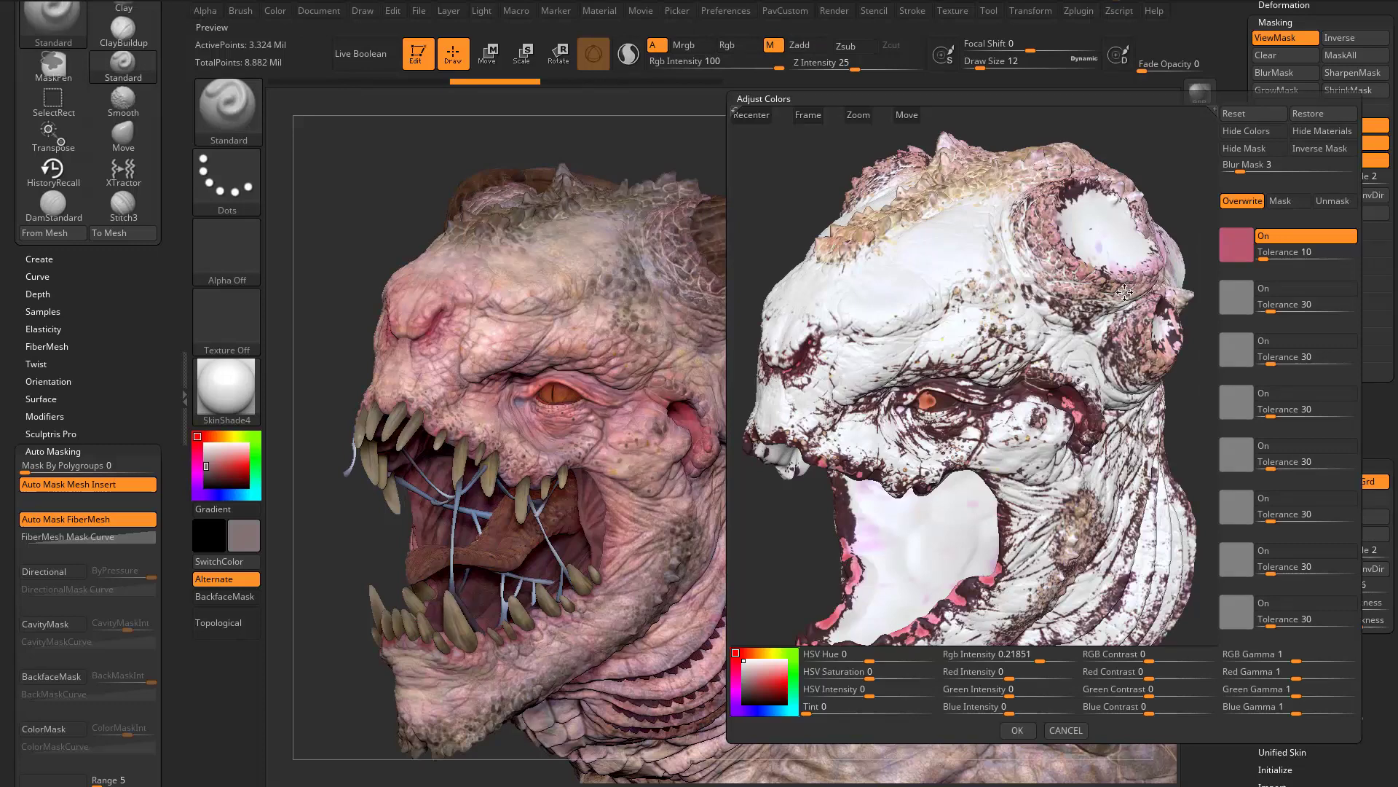
drag(1125, 291, 1134, 188)
click(1230, 116)
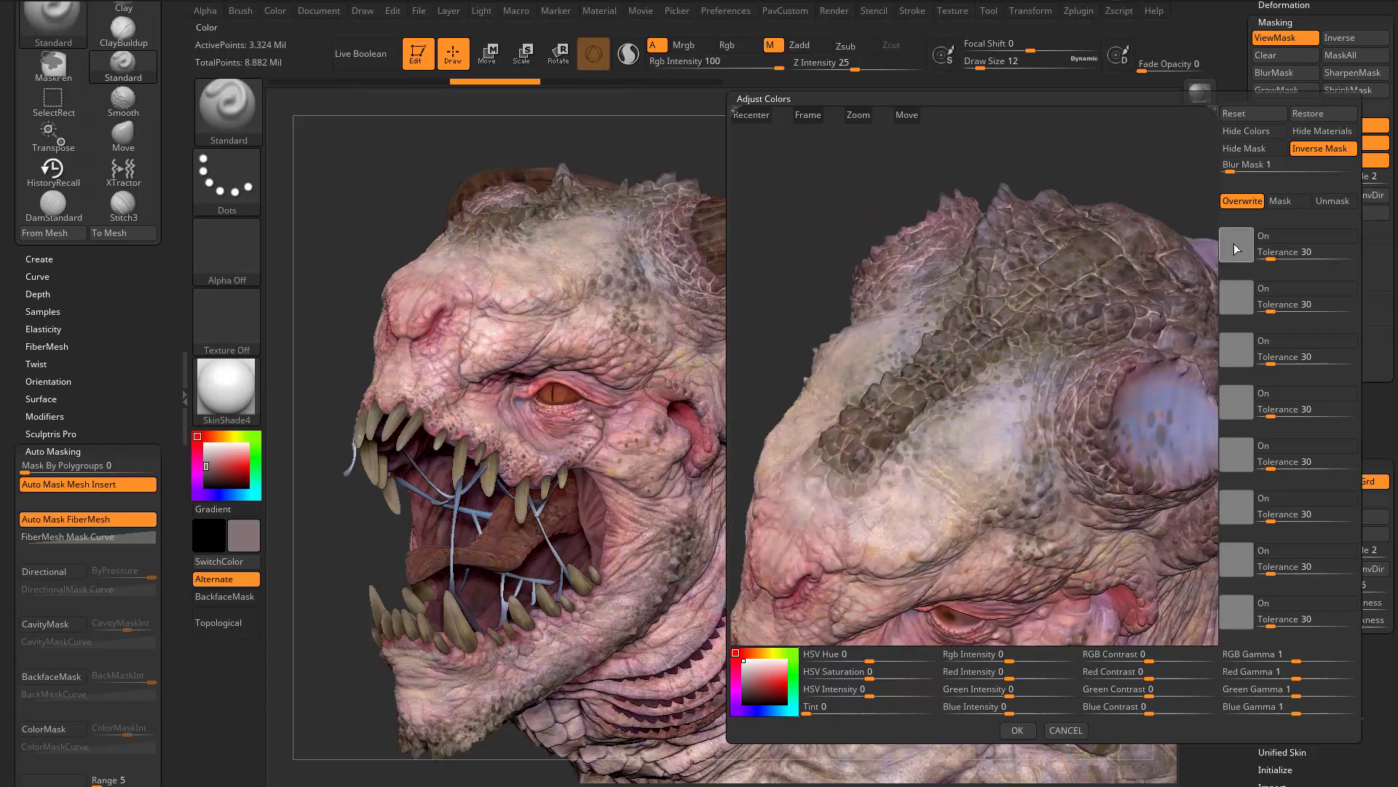
click(1236, 249)
click(962, 346)
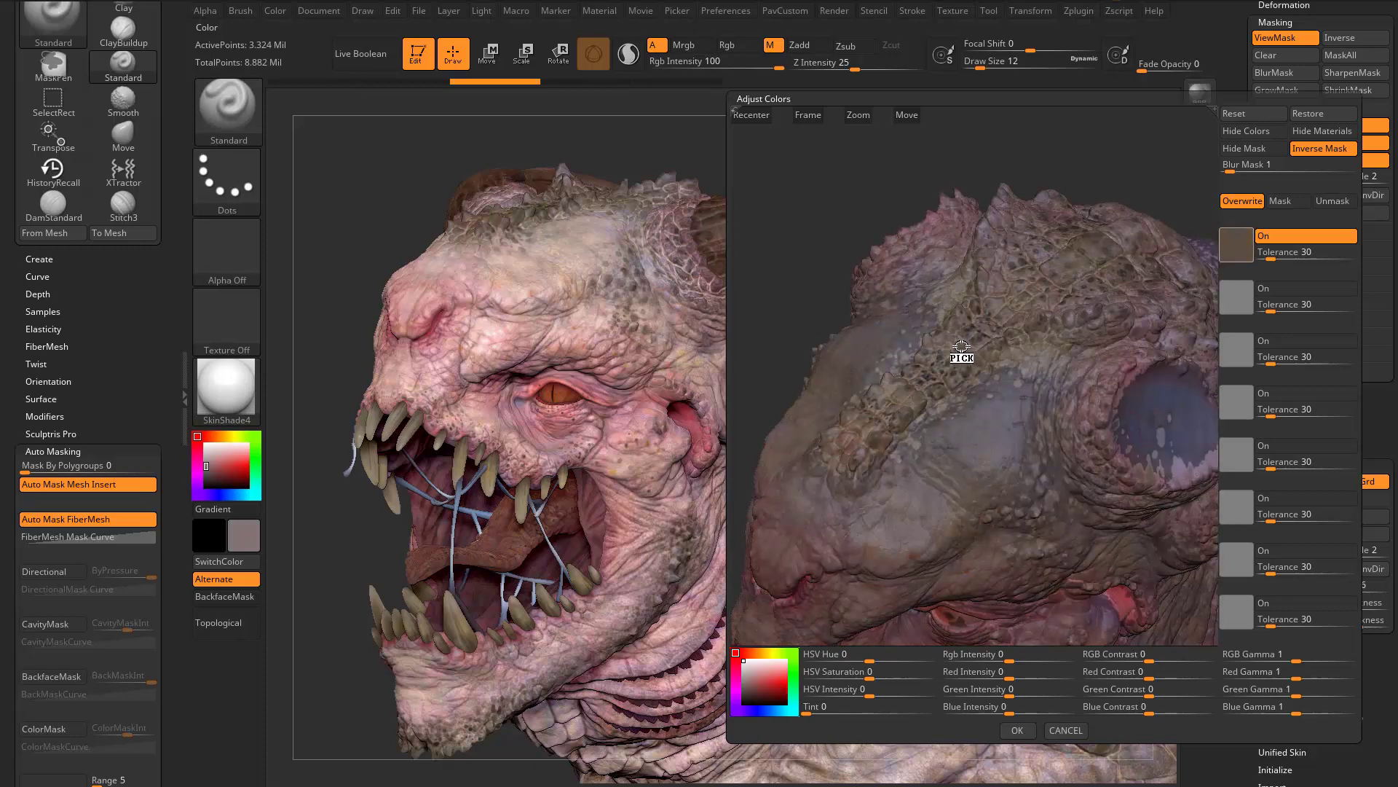
click(1323, 149)
drag(1130, 141, 1093, 143)
drag(936, 368, 1002, 371)
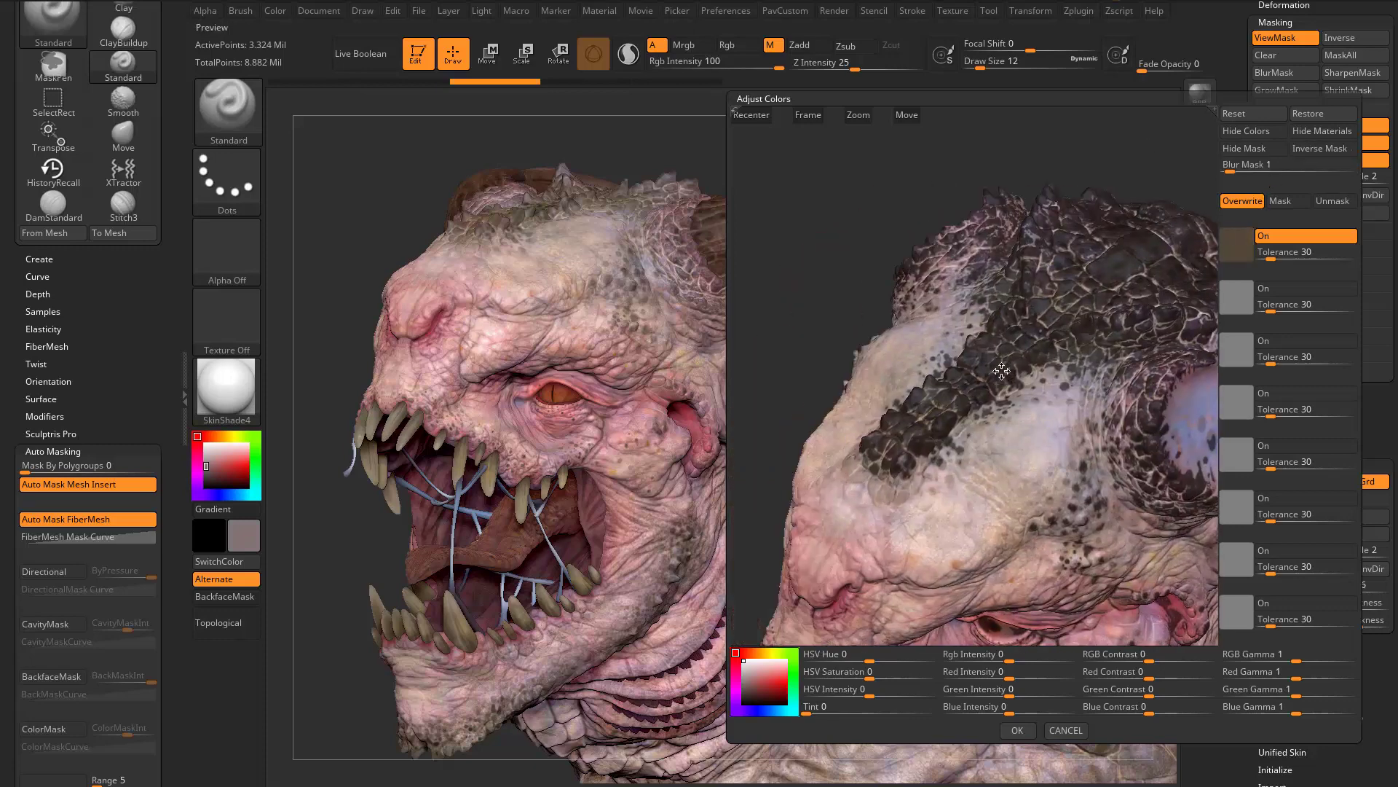
mouse_move(1106, 174)
mouse_down()
mouse_move(1077, 140)
mouse_move(1114, 152)
mouse_up()
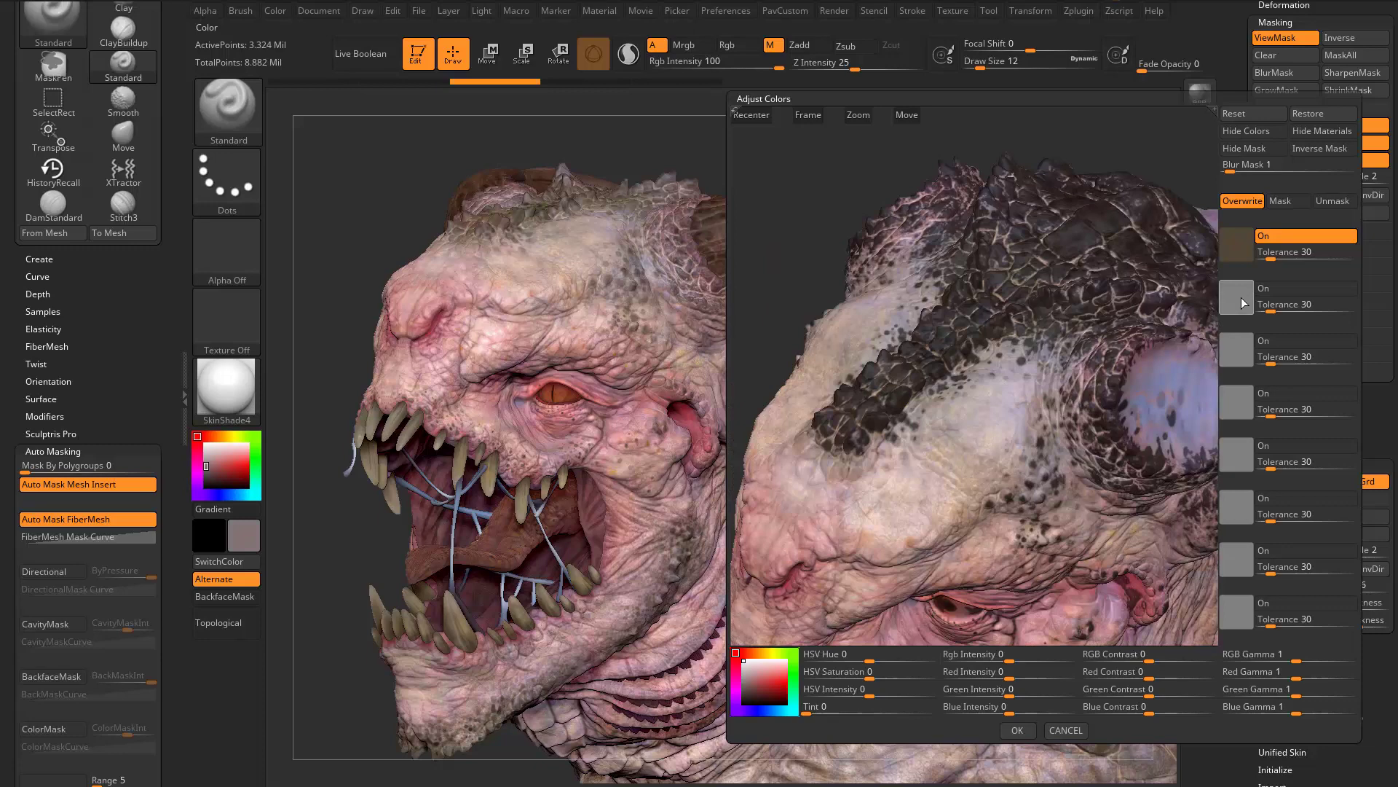
Pick the pale forehead skin as the second mask color with Tolerance 2, and set the brown color's Tolerance to 26
click(1126, 374)
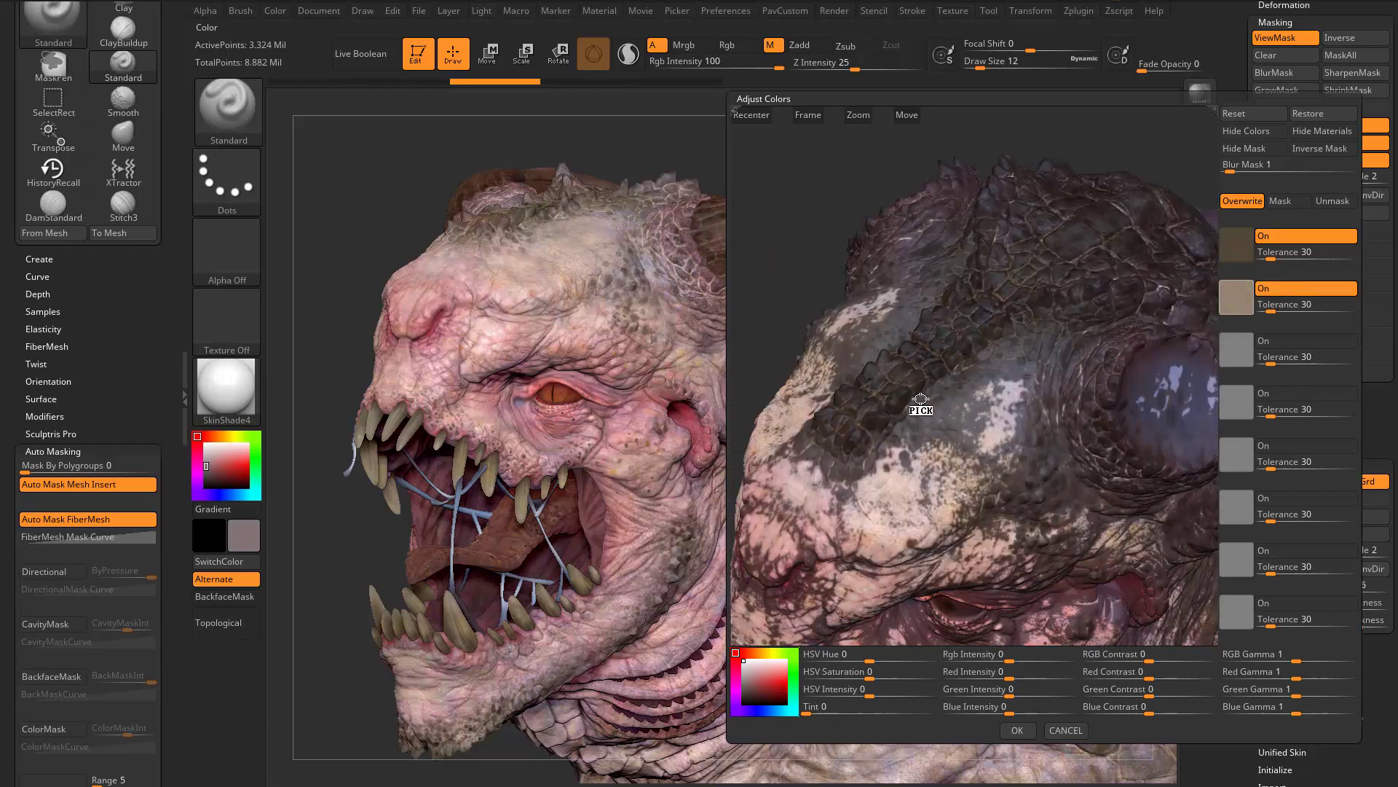
mouse_move(1133, 126)
mouse_down()
mouse_move(1127, 103)
mouse_move(1121, 131)
mouse_up()
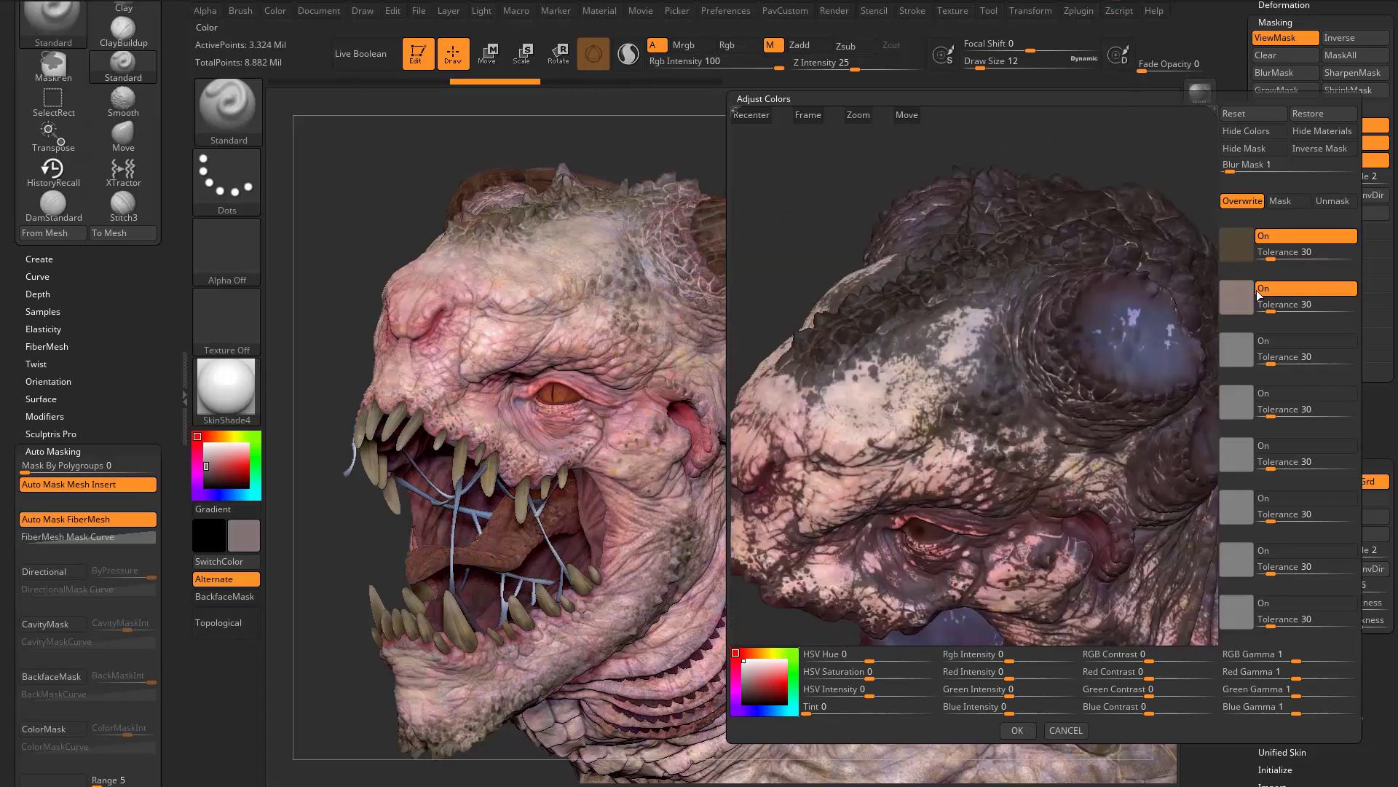
drag(1271, 308, 1262, 308)
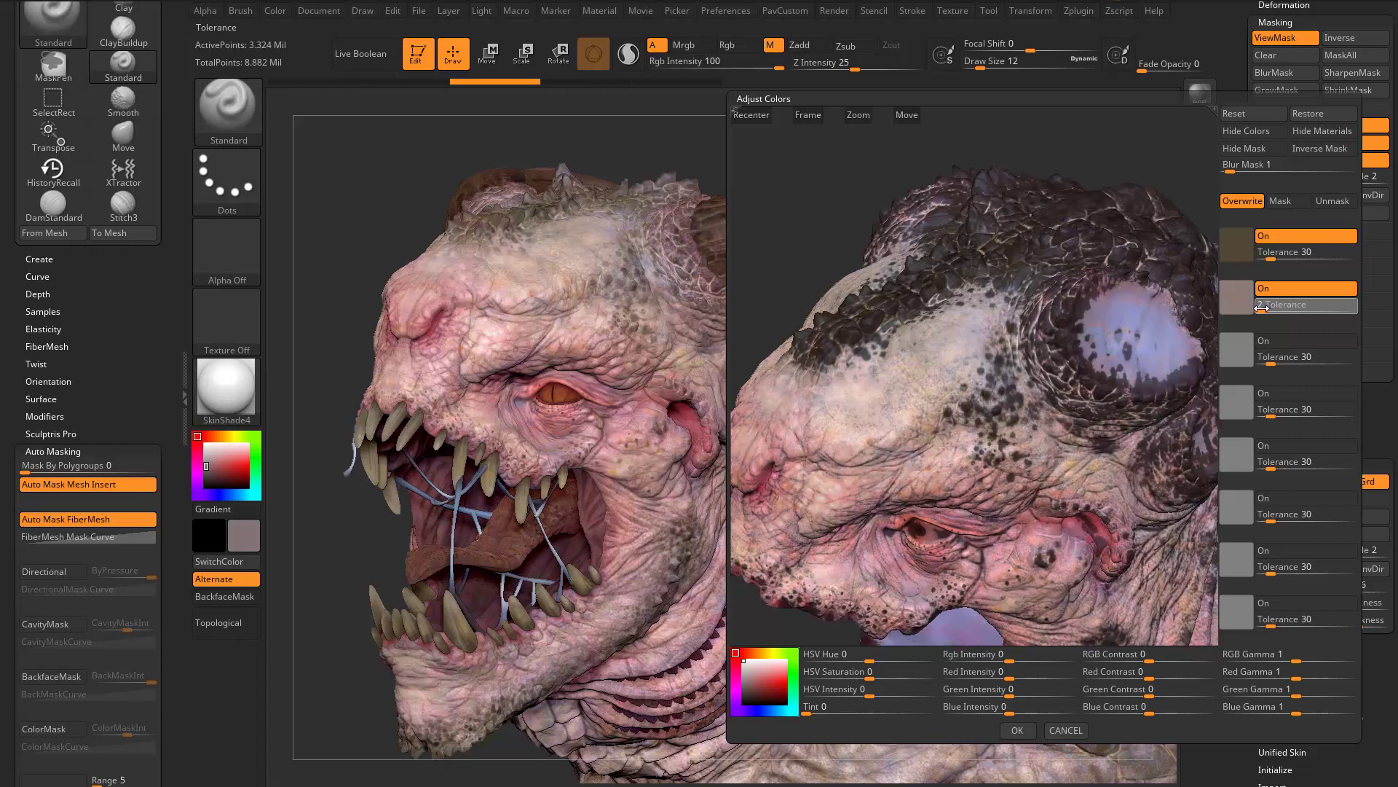
drag(1271, 256, 1269, 258)
Invert and hide the mask, and apply Rgb Intensity -0.11375, HSV Hue -0.04553 and HSV Intensity about -0.22 to the scales
drag(1148, 152, 1004, 355)
click(1318, 149)
click(1248, 149)
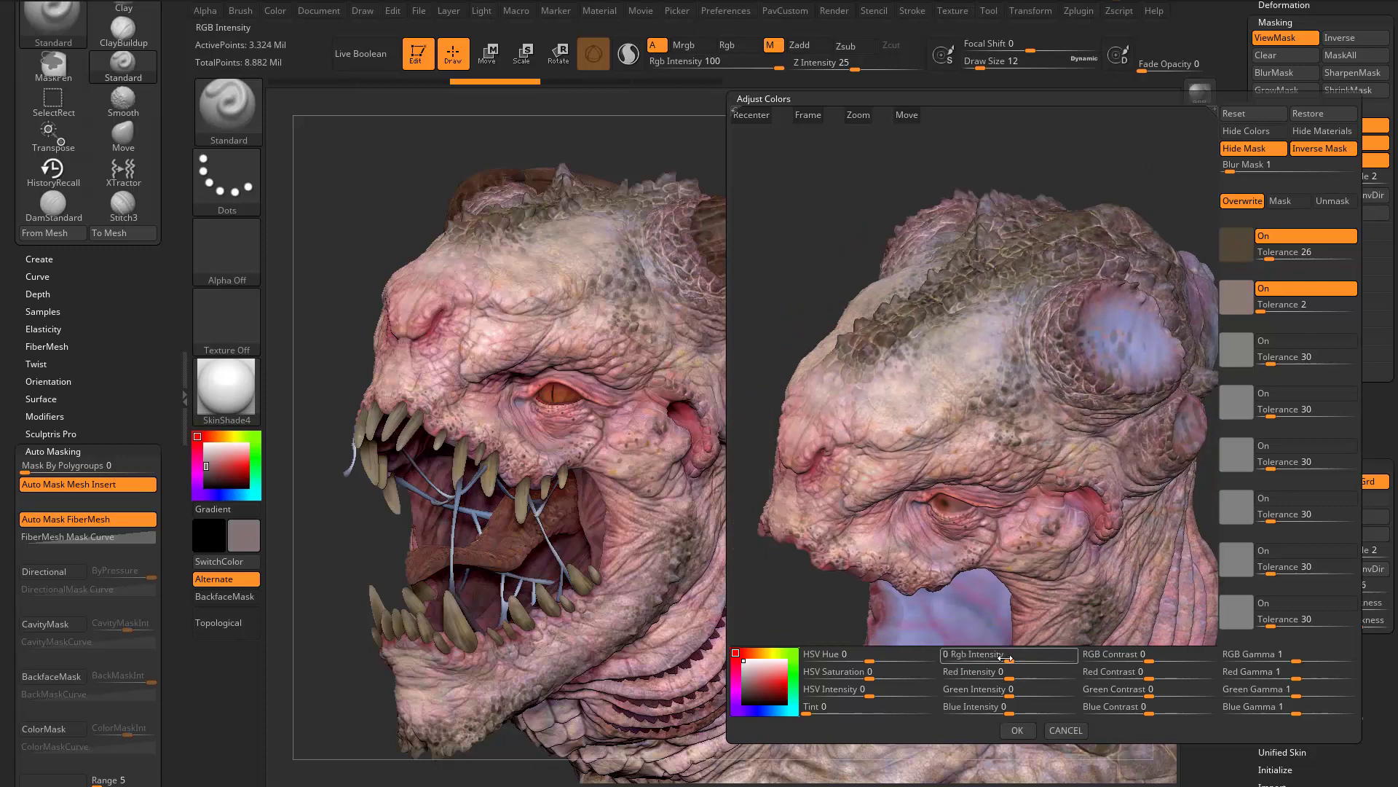
mouse_move(1006, 657)
mouse_down()
mouse_move(1020, 658)
mouse_move(1002, 658)
mouse_up()
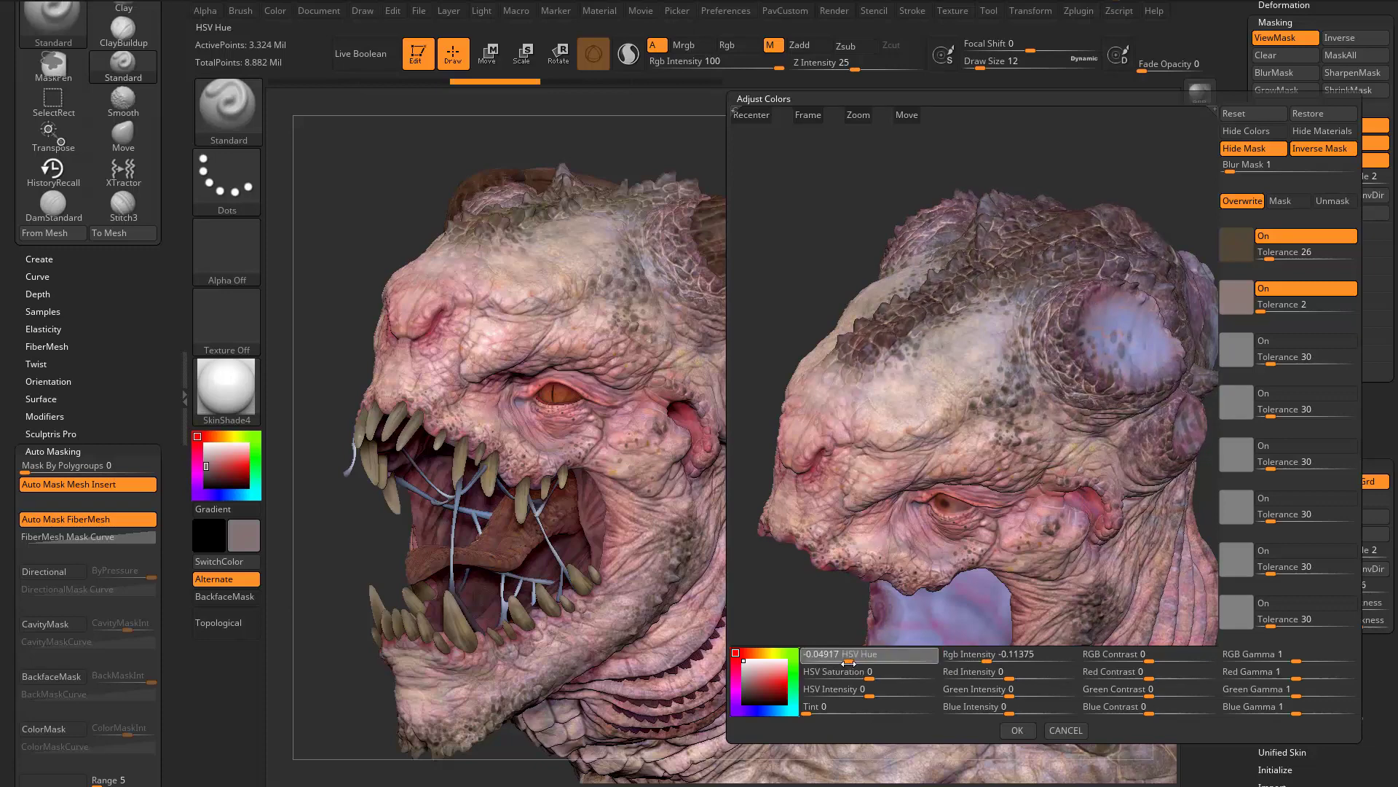
drag(848, 663, 839, 696)
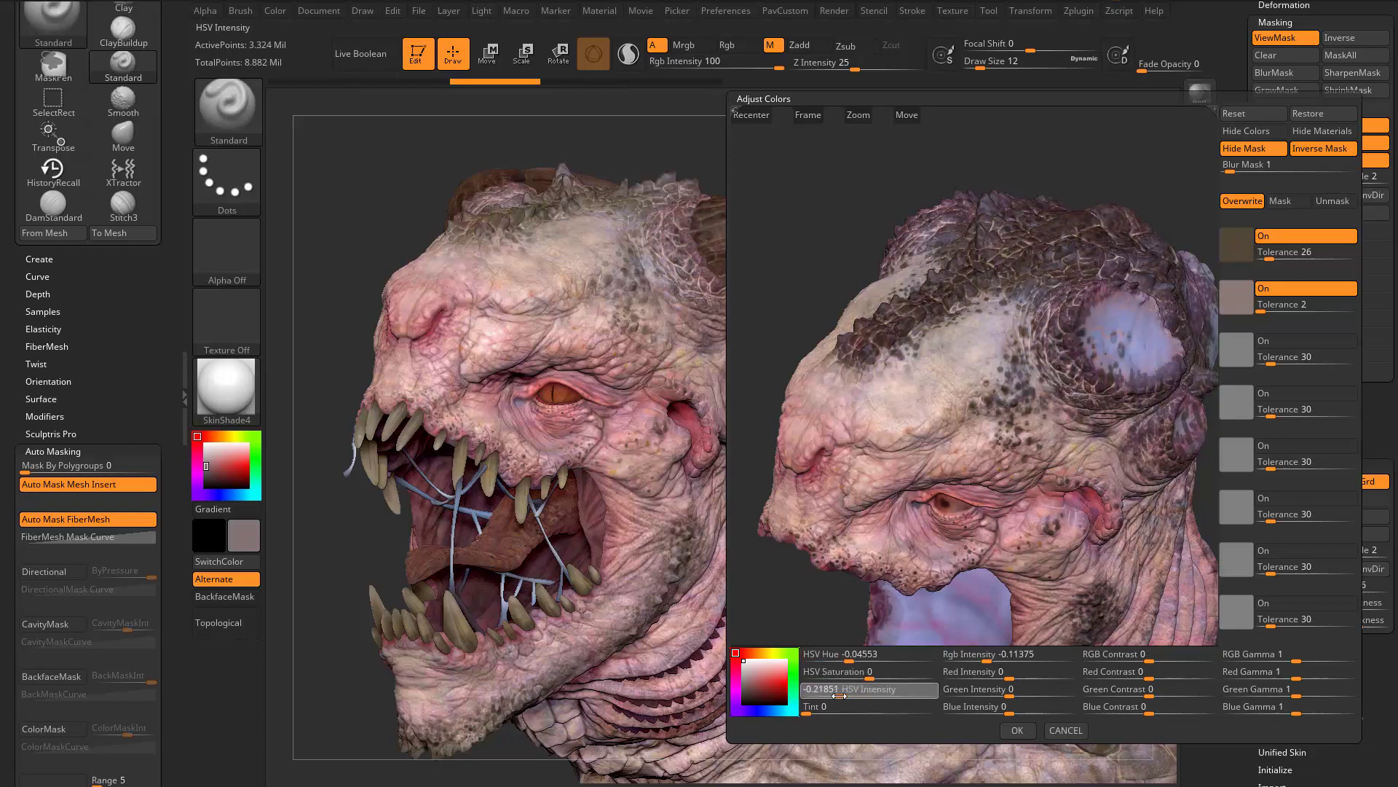
click(1017, 729)
Hide the mask display on the head to reveal the darkened scales
key(ctrl)
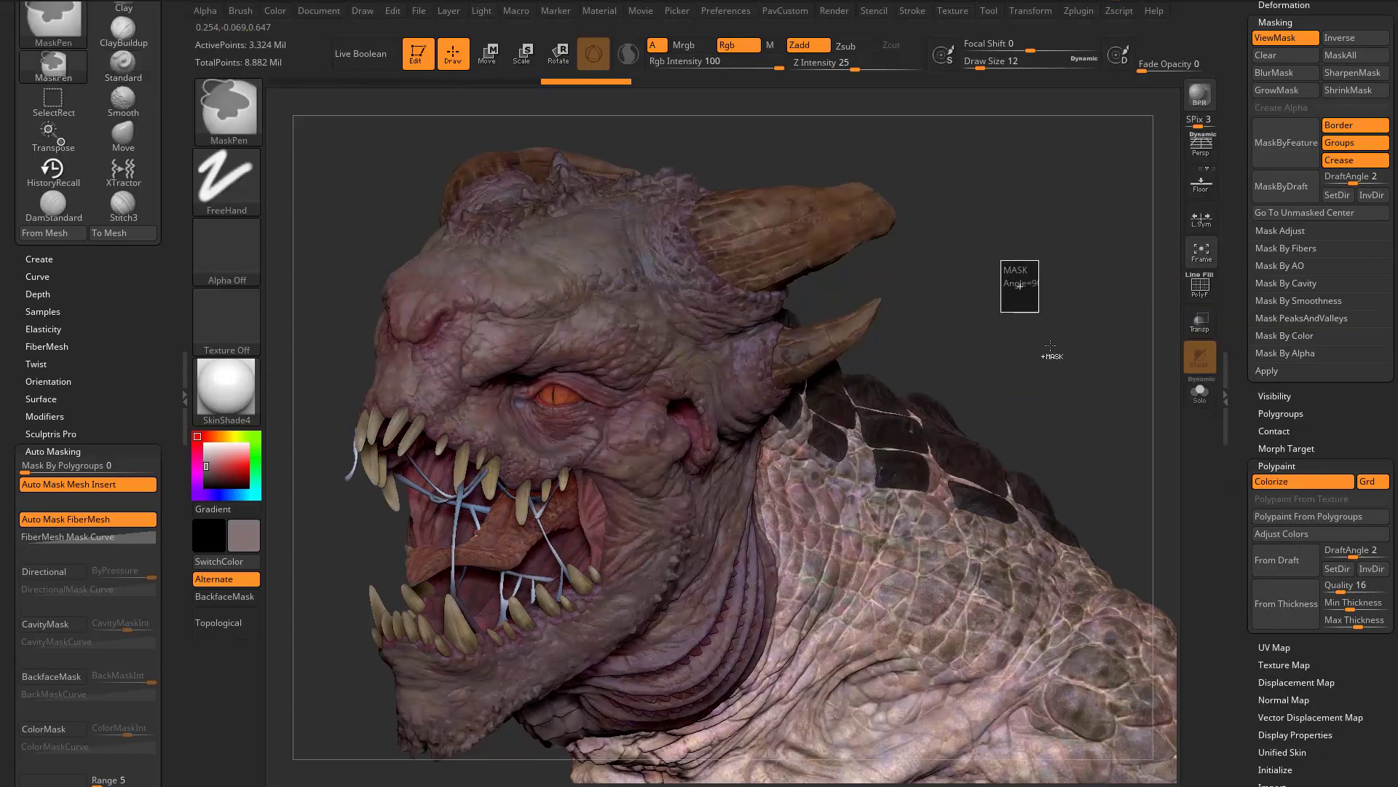
ctrl+drag(1050, 346, 584, 271)
drag(1013, 252, 1006, 221)
key(s)
mouse_move(1006, 221)
mouse_down()
mouse_move(1054, 195)
mouse_move(1106, 224)
mouse_move(1051, 228)
mouse_up()
key(ctrl)
key(ctrl+a)
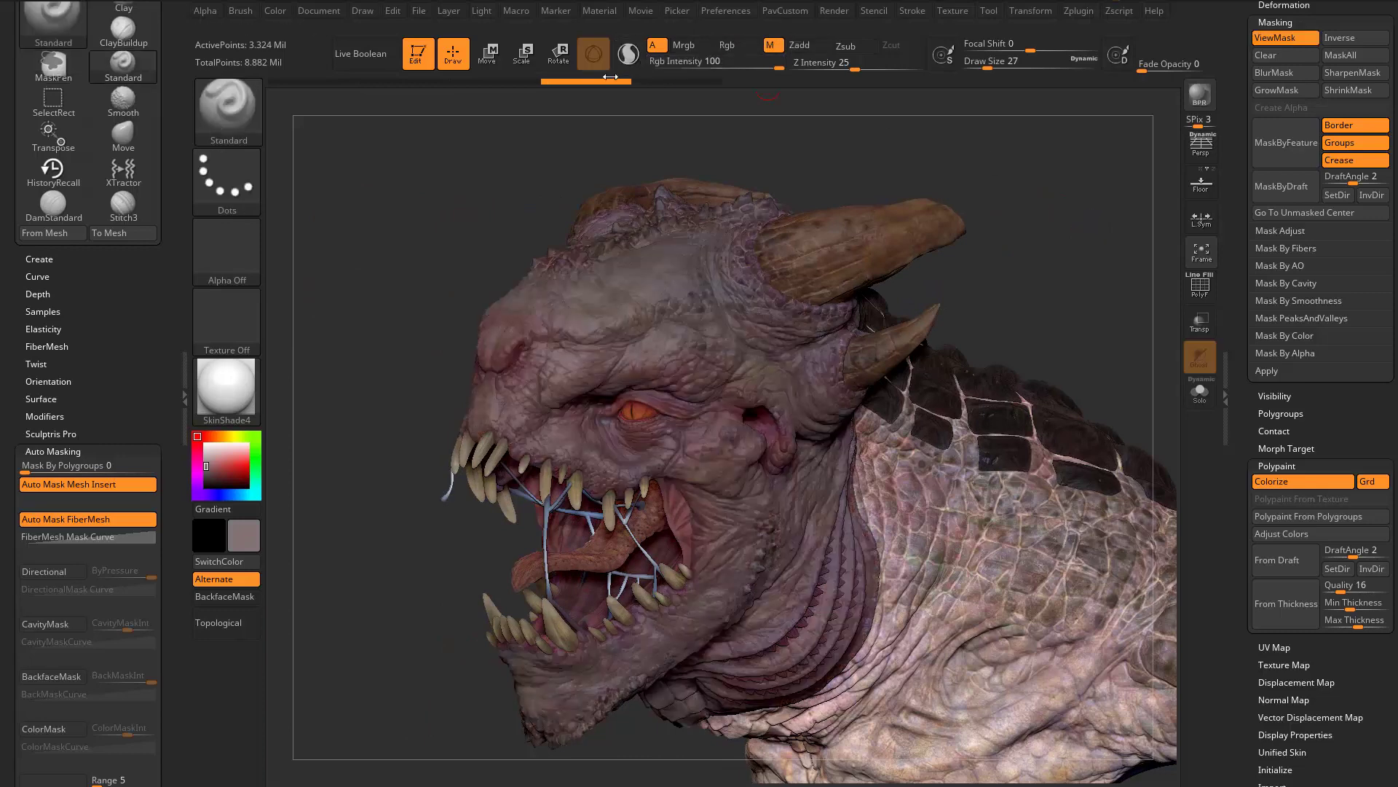
mouse_move(597, 81)
mouse_down()
mouse_move(520, 83)
mouse_move(702, 96)
mouse_move(618, 84)
mouse_move(689, 78)
mouse_up()
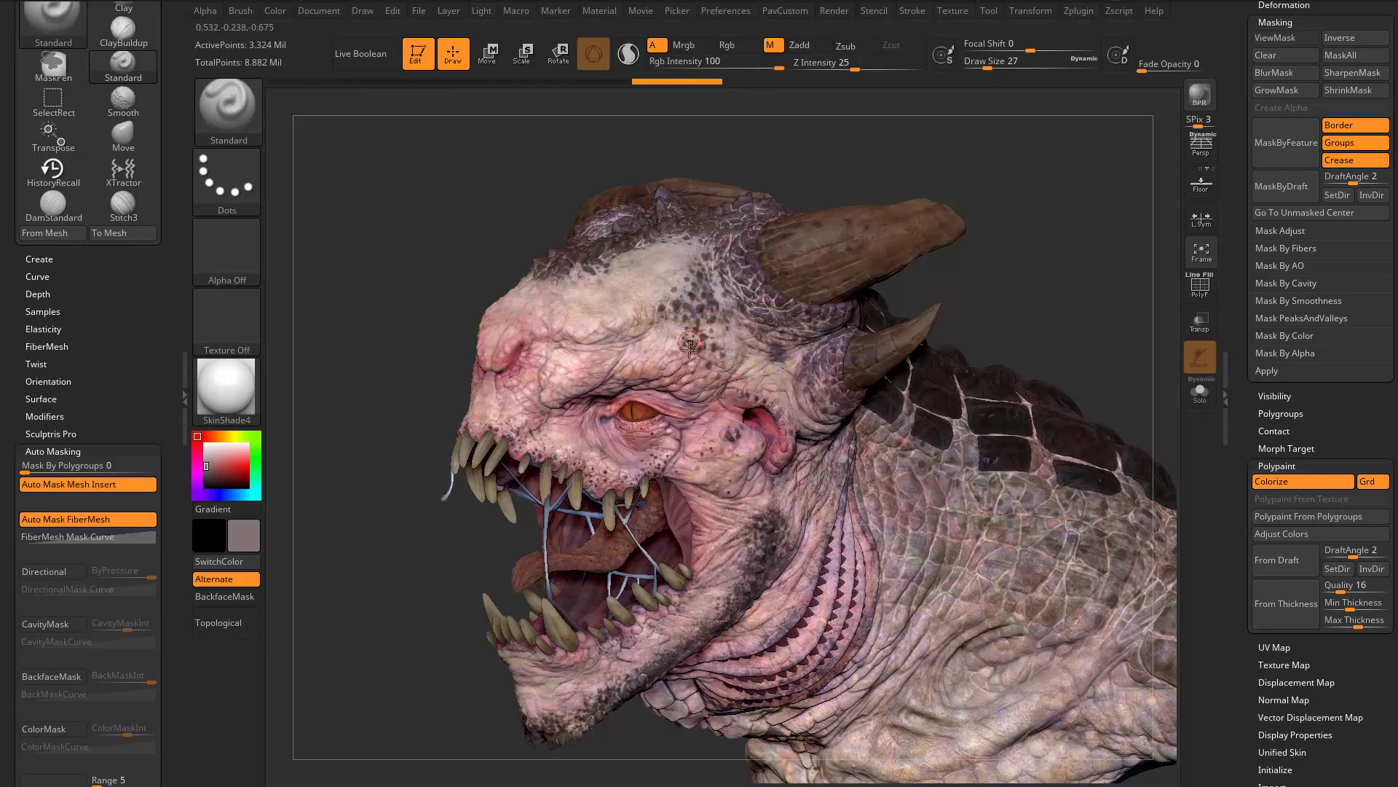
Mark the unadjusted head state in the undo history as recall source and choose the HistoryRecall brush with Rgb Intensity 40
mouse_move(608, 83)
mouse_down()
mouse_move(498, 86)
mouse_move(692, 81)
mouse_up()
key(b)
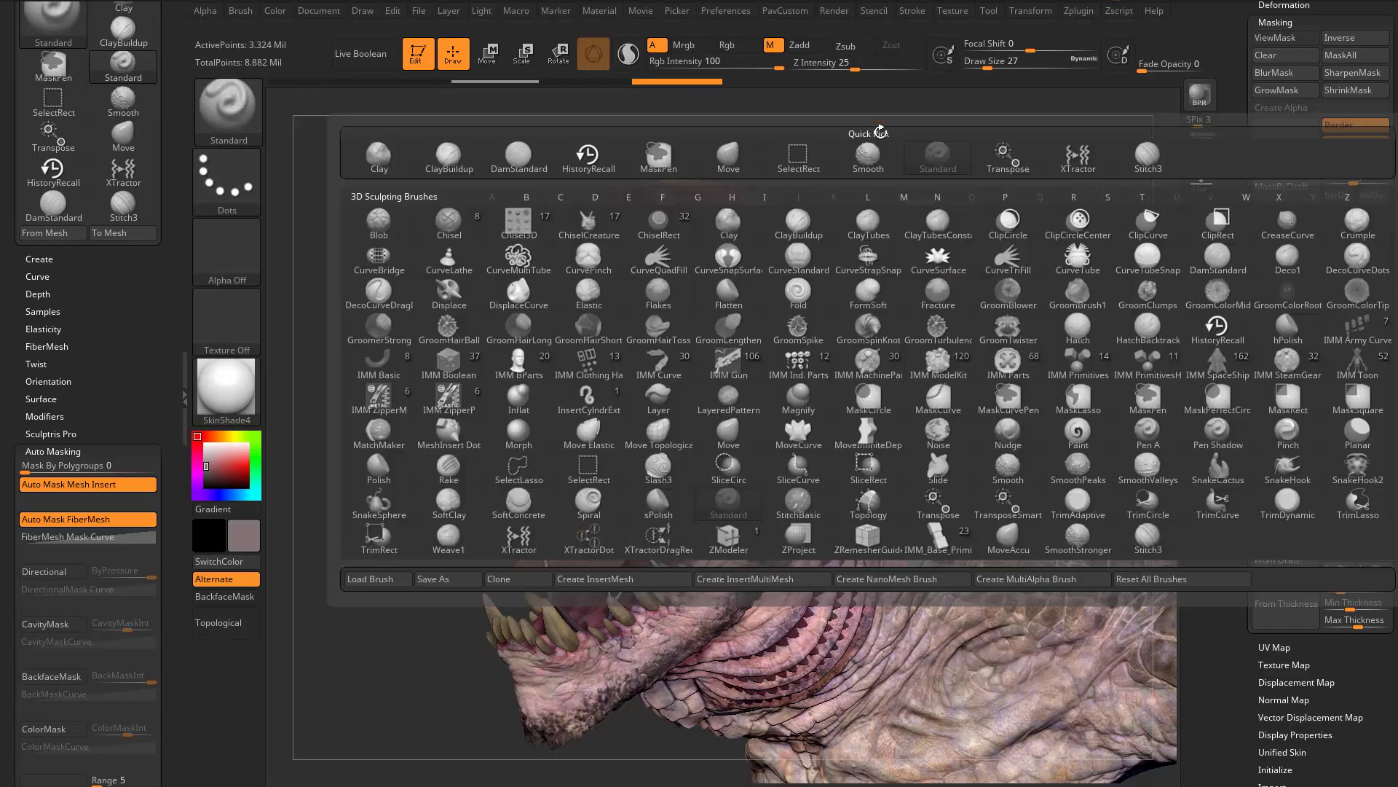
key(h)
key(r)
mouse_move(1068, 338)
mouse_down()
mouse_move(1005, 269)
mouse_move(1034, 342)
mouse_up()
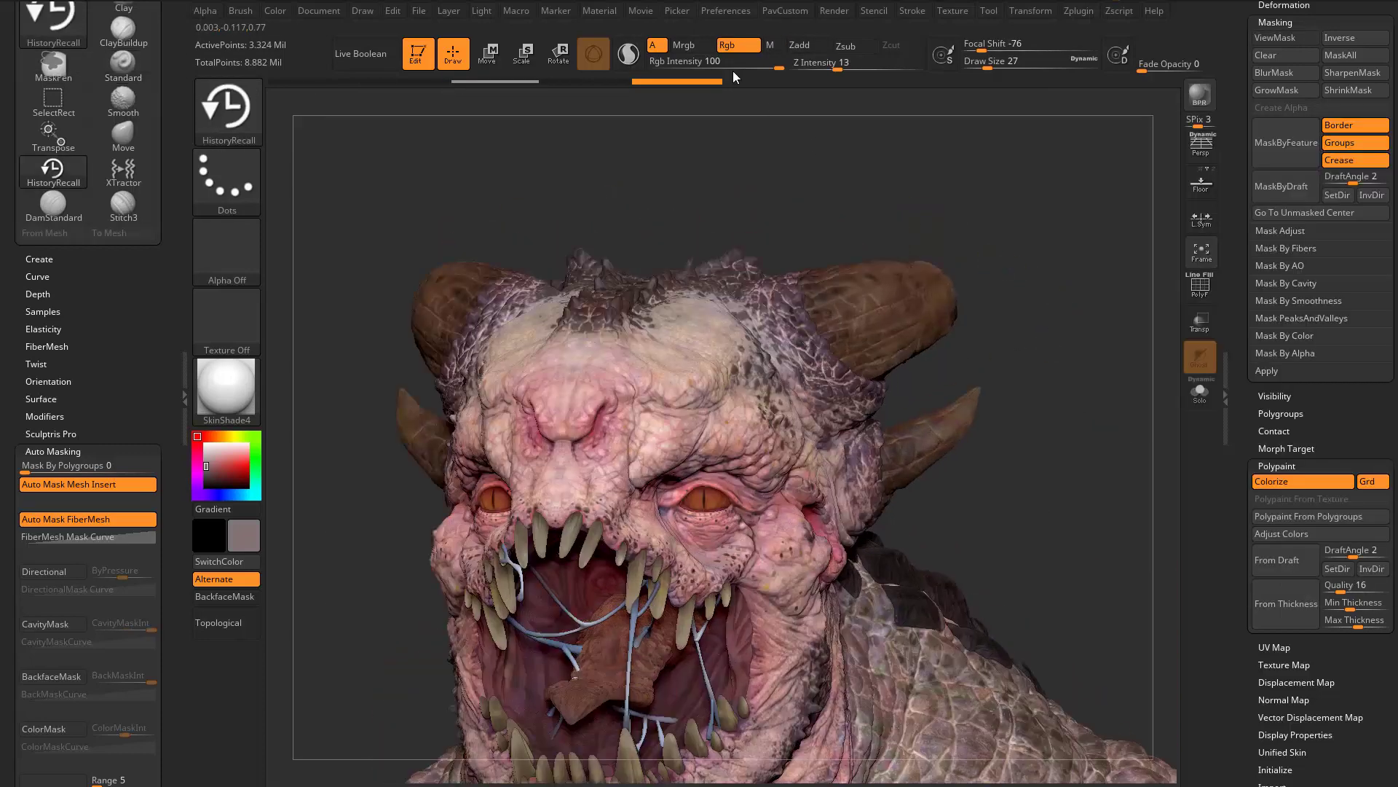
click(732, 68)
Paint the original colors back over the forehead with HistoryRecall, using a Draw Size of 51 and then 39
mouse_move(932, 139)
mouse_down()
mouse_move(798, 135)
mouse_move(871, 144)
mouse_move(903, 212)
mouse_up()
key(s)
drag(774, 390, 813, 422)
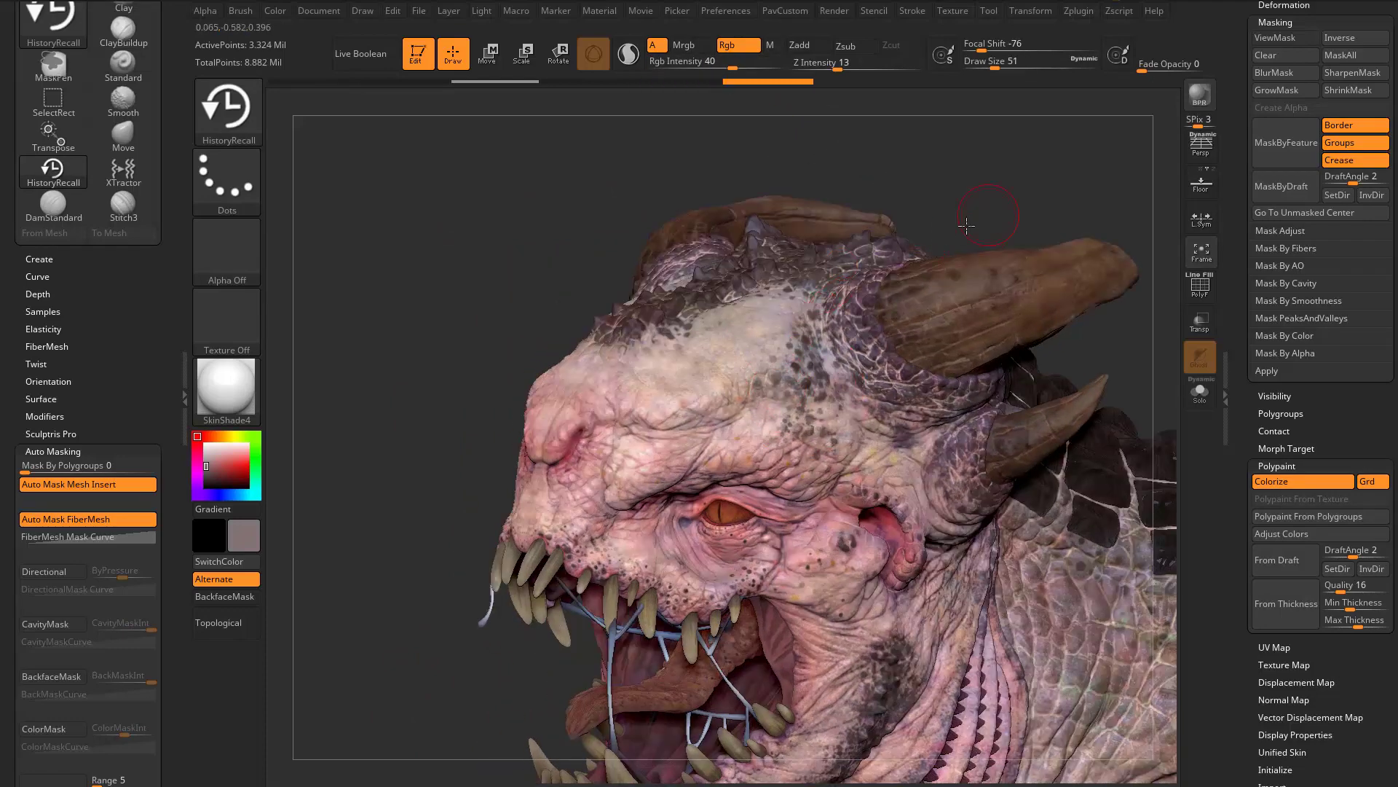
drag(973, 215, 914, 237)
drag(796, 384, 799, 293)
drag(556, 334, 701, 324)
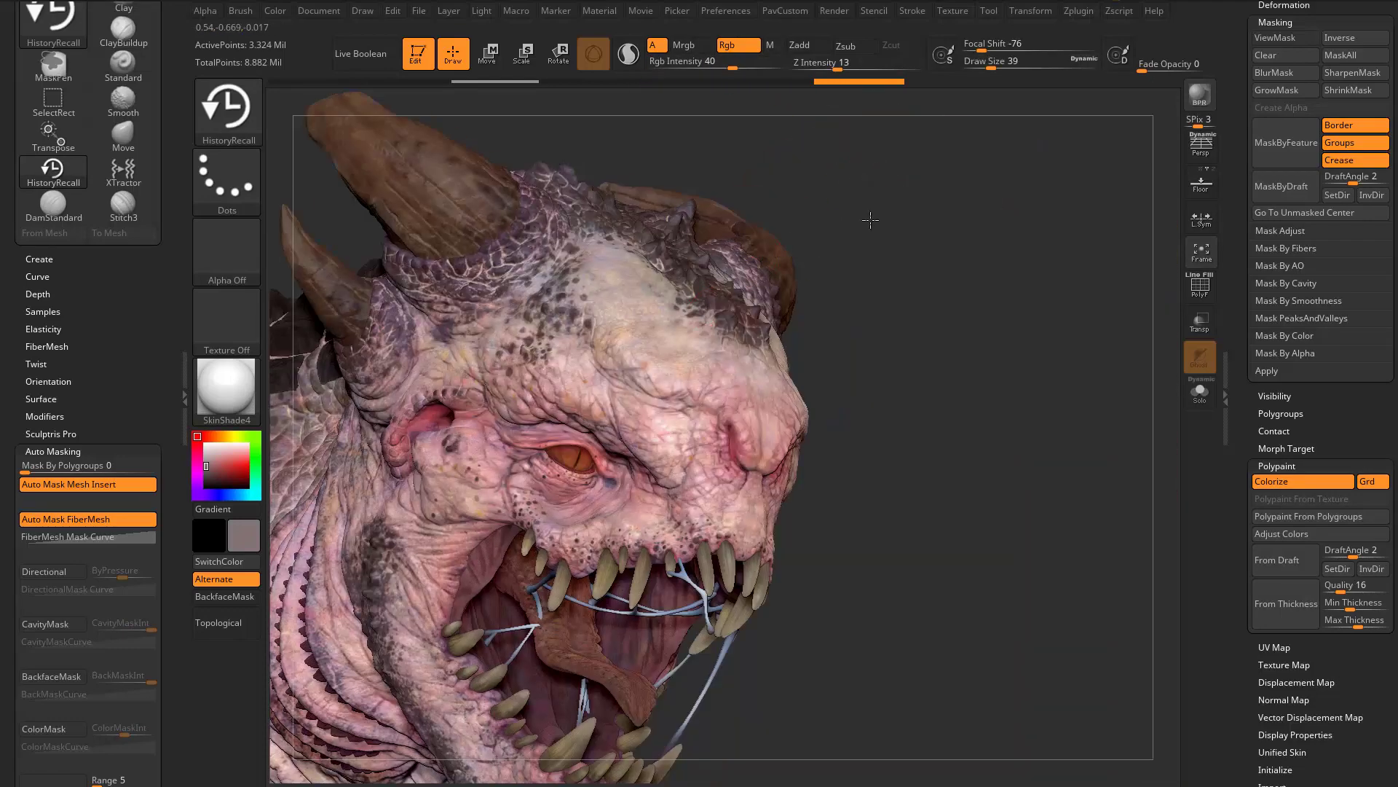
Continue recalling the original colors around the brow and top of the head, with Draw Size reduced to 33
drag(870, 220, 870, 247)
mouse_move(574, 380)
mouse_down()
mouse_move(551, 359)
mouse_move(551, 329)
mouse_up()
drag(939, 219, 787, 226)
key(s)
drag(773, 390, 770, 393)
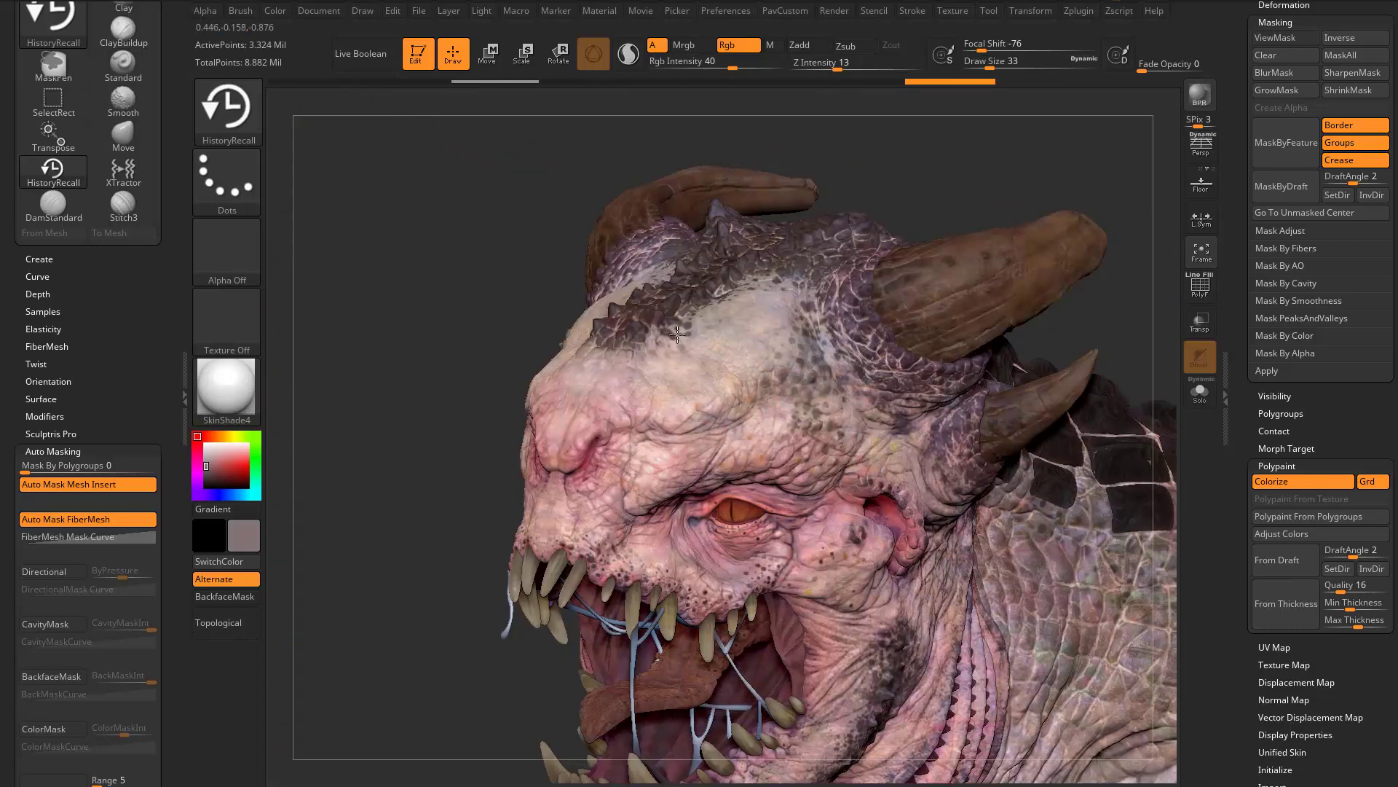
drag(521, 345, 627, 421)
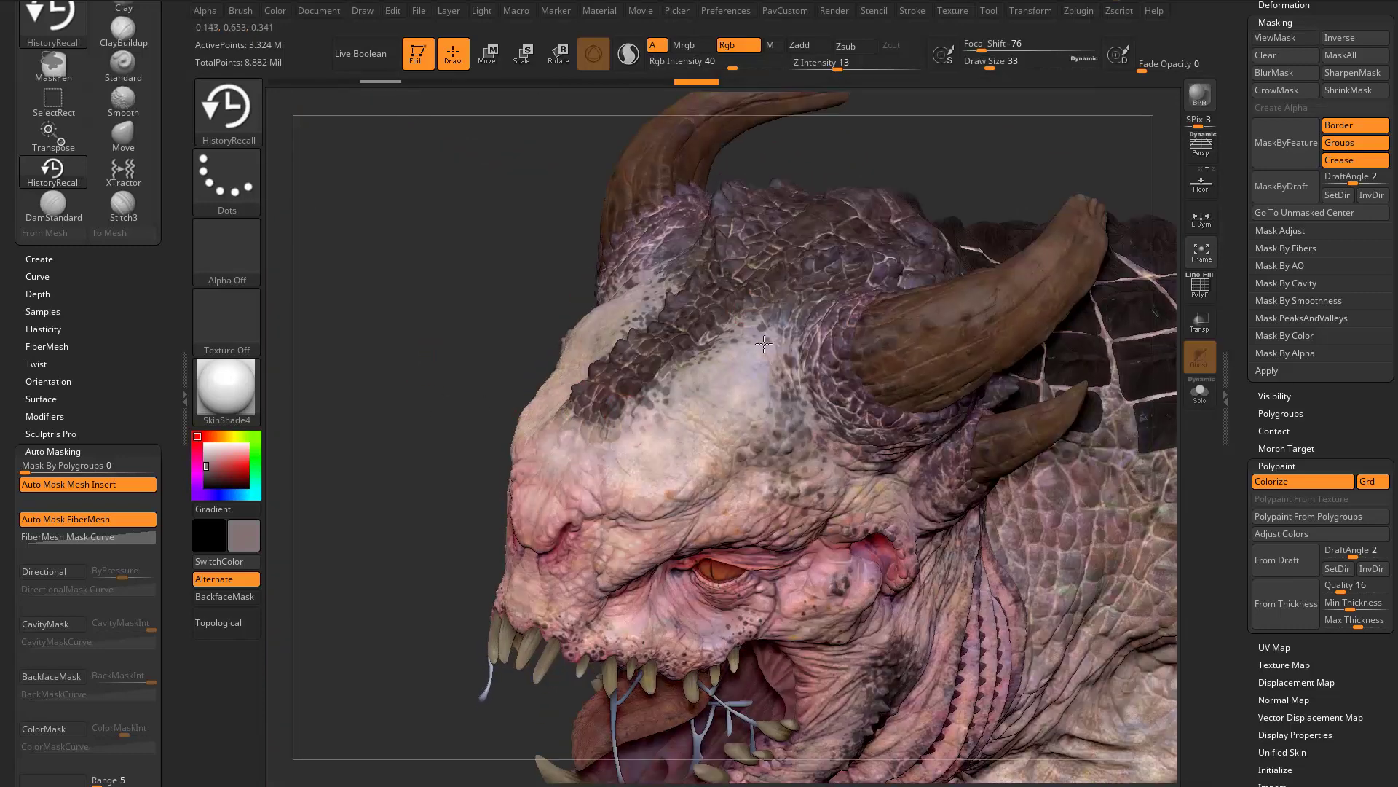
Examine the recalled head colors on the creature from several angles, up close and from farther away
drag(378, 502, 732, 403)
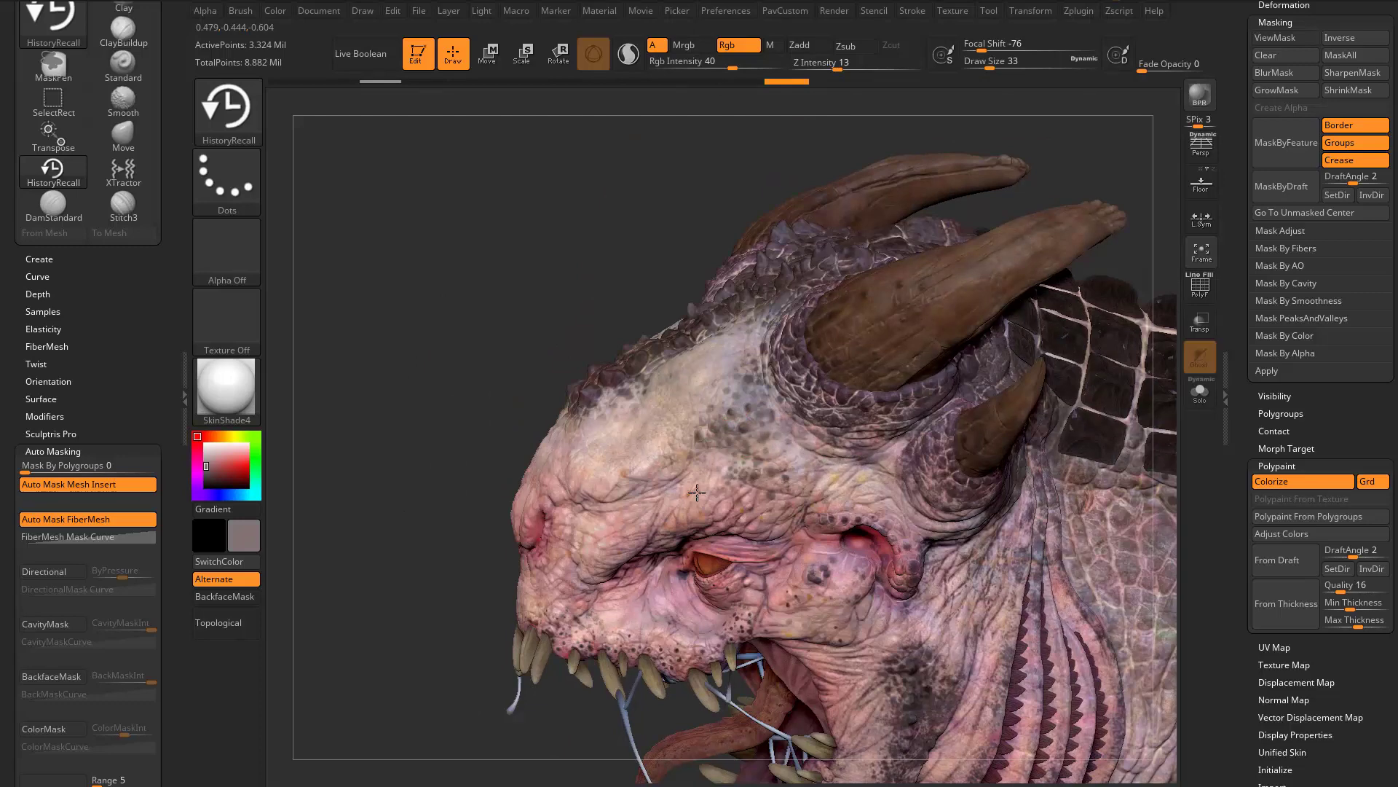
drag(418, 575, 430, 430)
mouse_move(510, 576)
mouse_down()
mouse_move(448, 591)
mouse_move(494, 546)
mouse_move(494, 558)
mouse_up()
mouse_move(807, 535)
mouse_down()
mouse_move(886, 437)
mouse_move(763, 621)
mouse_up()
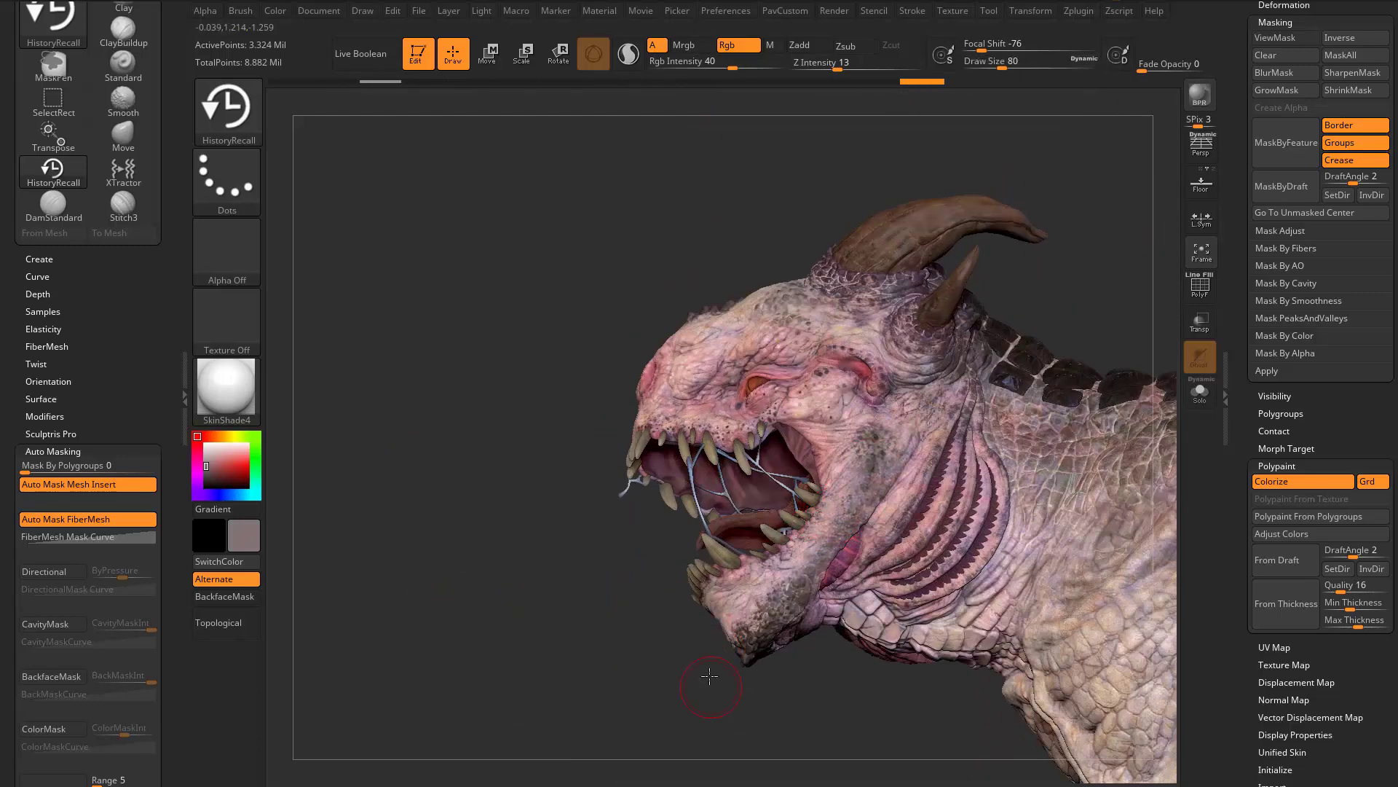
drag(710, 675, 862, 480)
drag(949, 422, 836, 545)
mouse_move(992, 406)
right_down()
mouse_move(1099, 469)
mouse_move(1099, 484)
right_up()
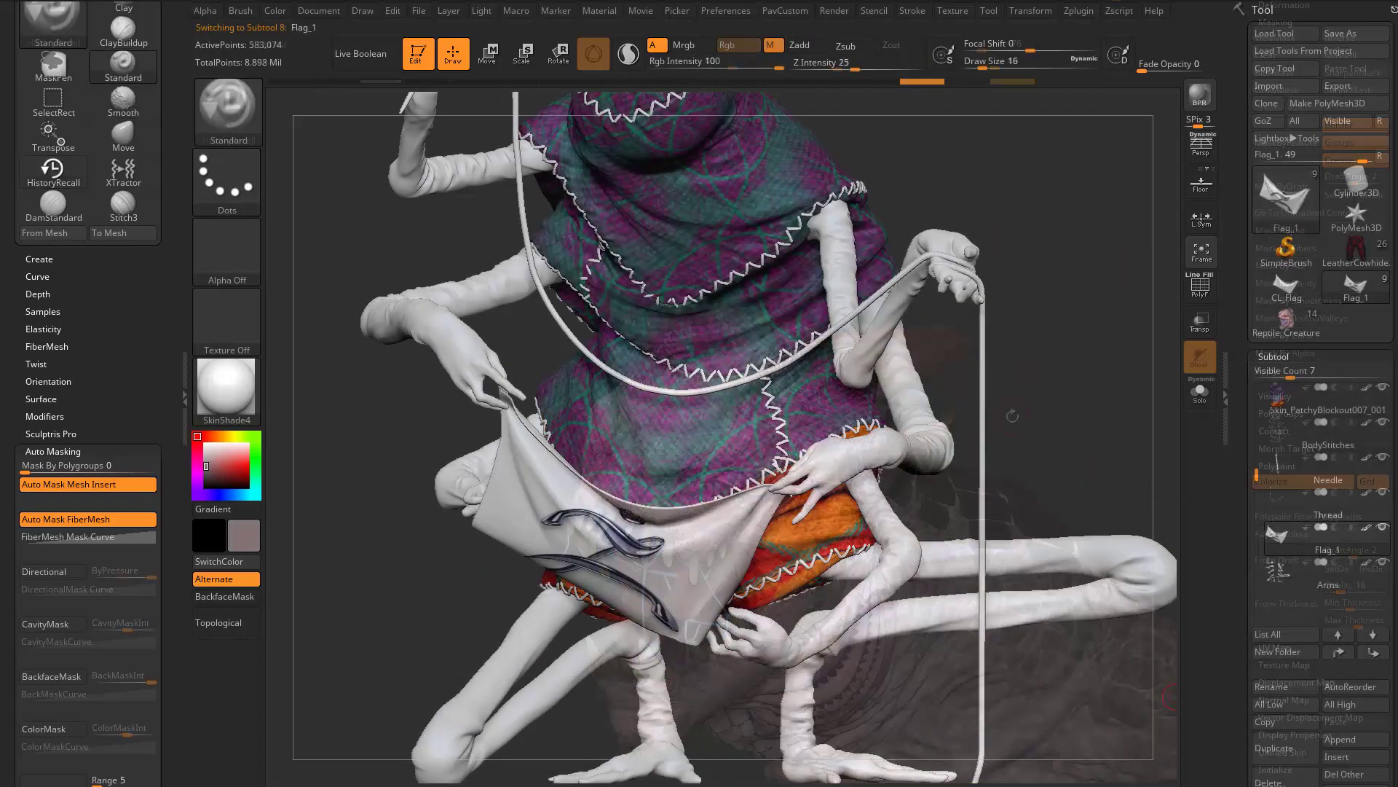
Create a texture map for the Flag_1 subtool from its polypaint and clone it into the texture library
mouse_move(1013, 416)
right_down()
mouse_move(1090, 363)
mouse_move(1115, 378)
right_up()
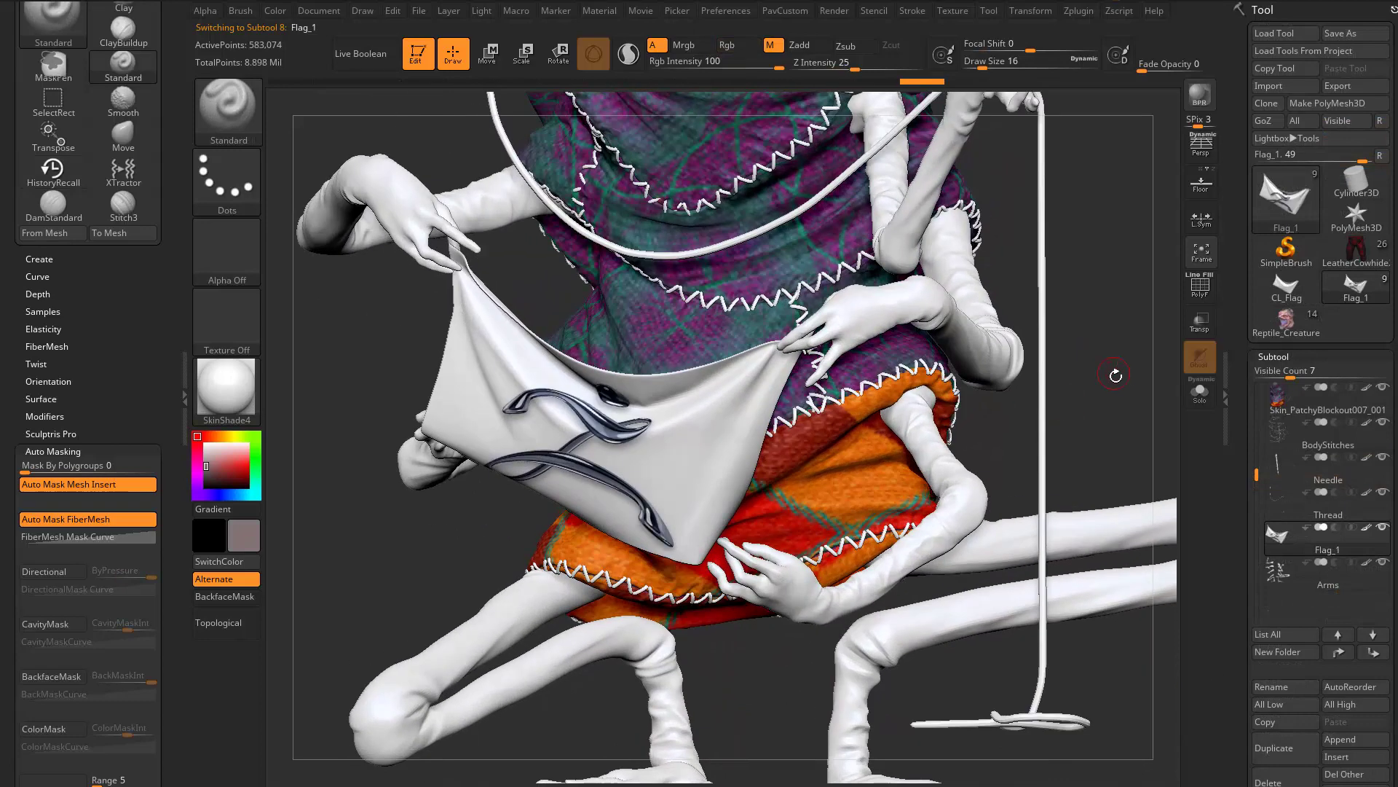
drag(1235, 448, 1236, 257)
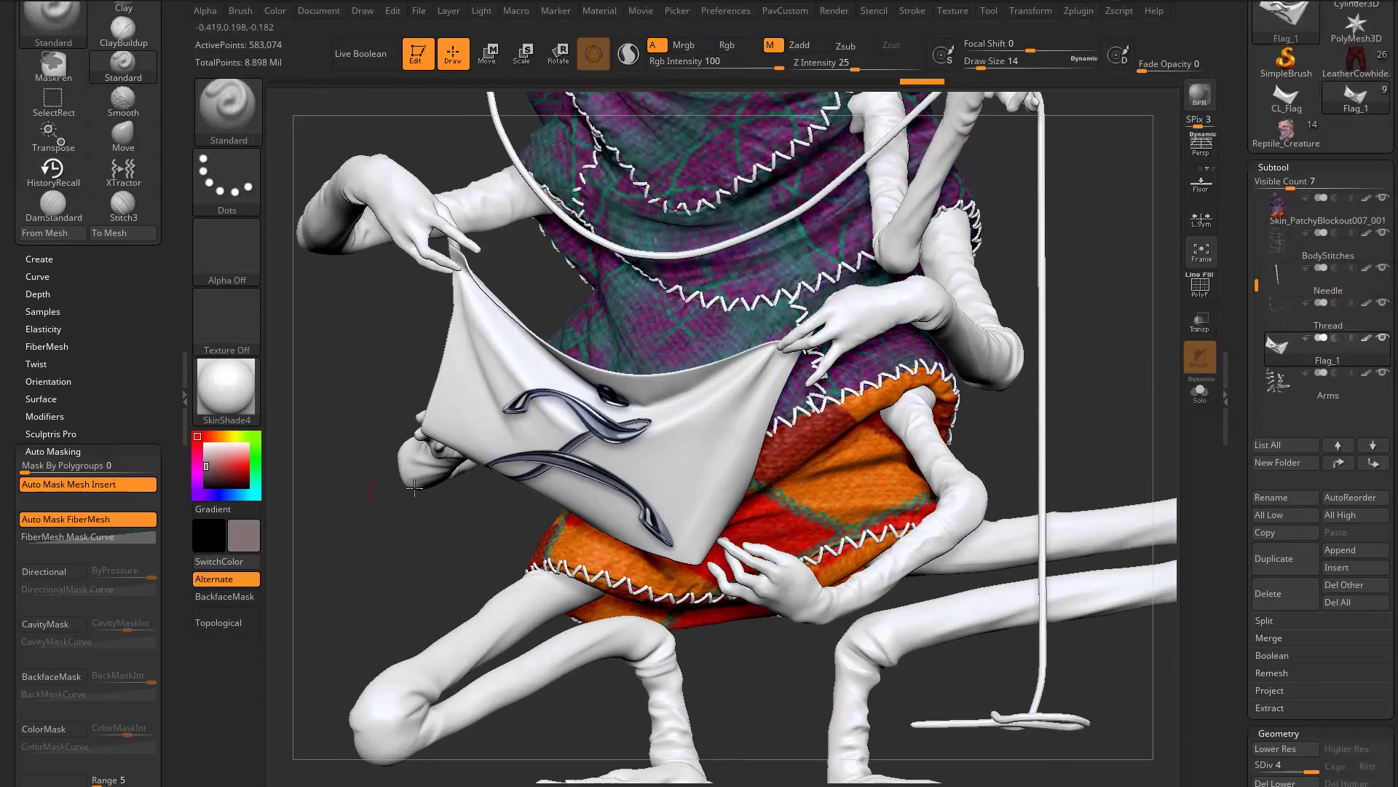
scroll(1240, 566, down, 10)
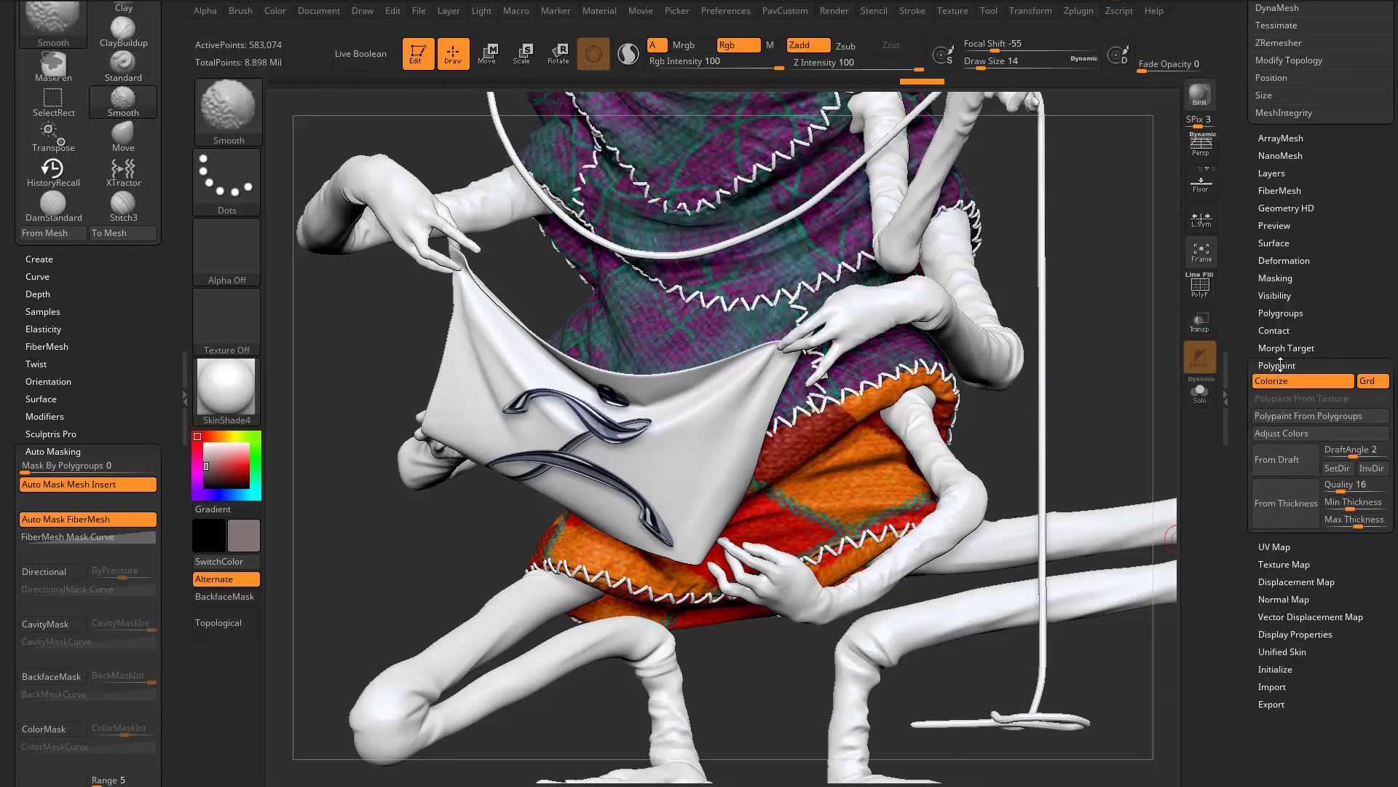
shift+click(1276, 365)
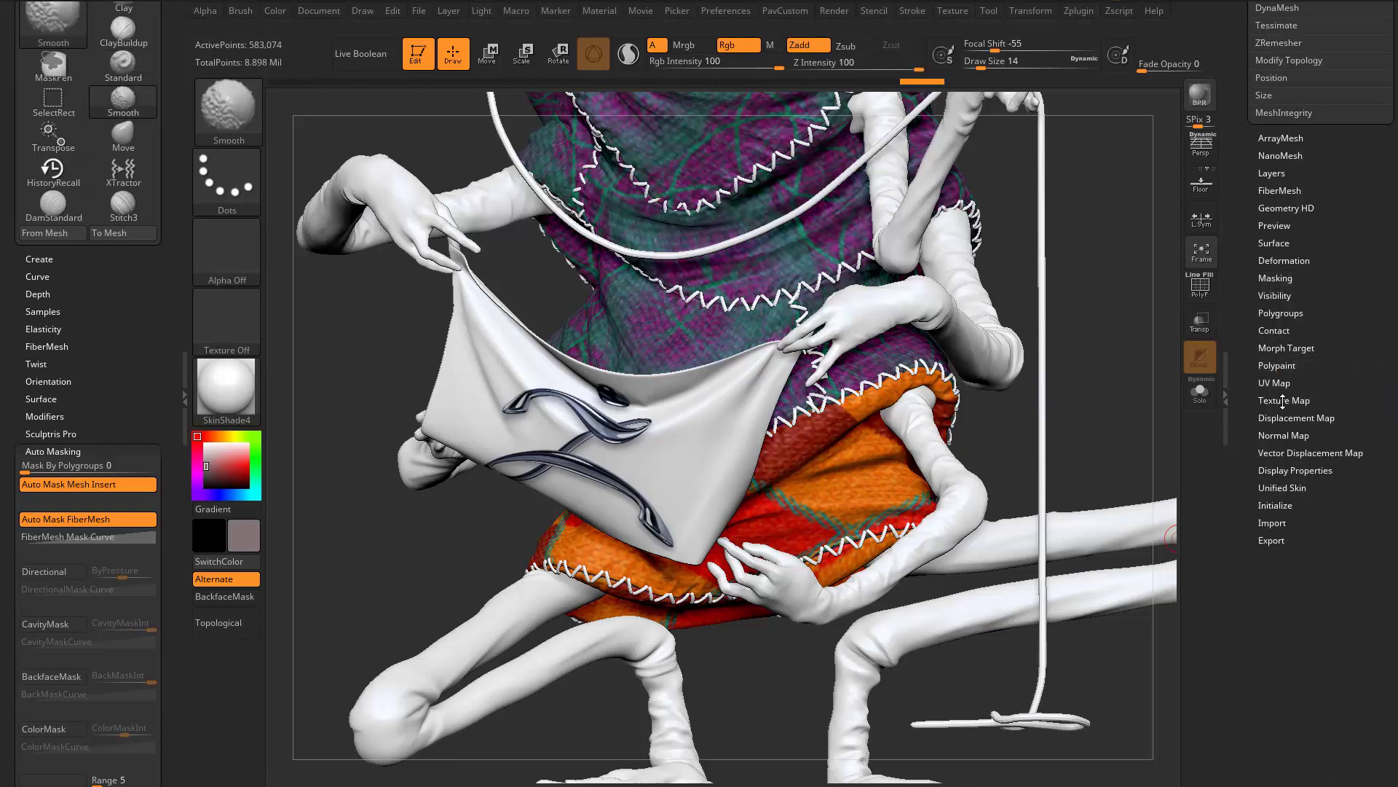
click(1283, 400)
click(1269, 510)
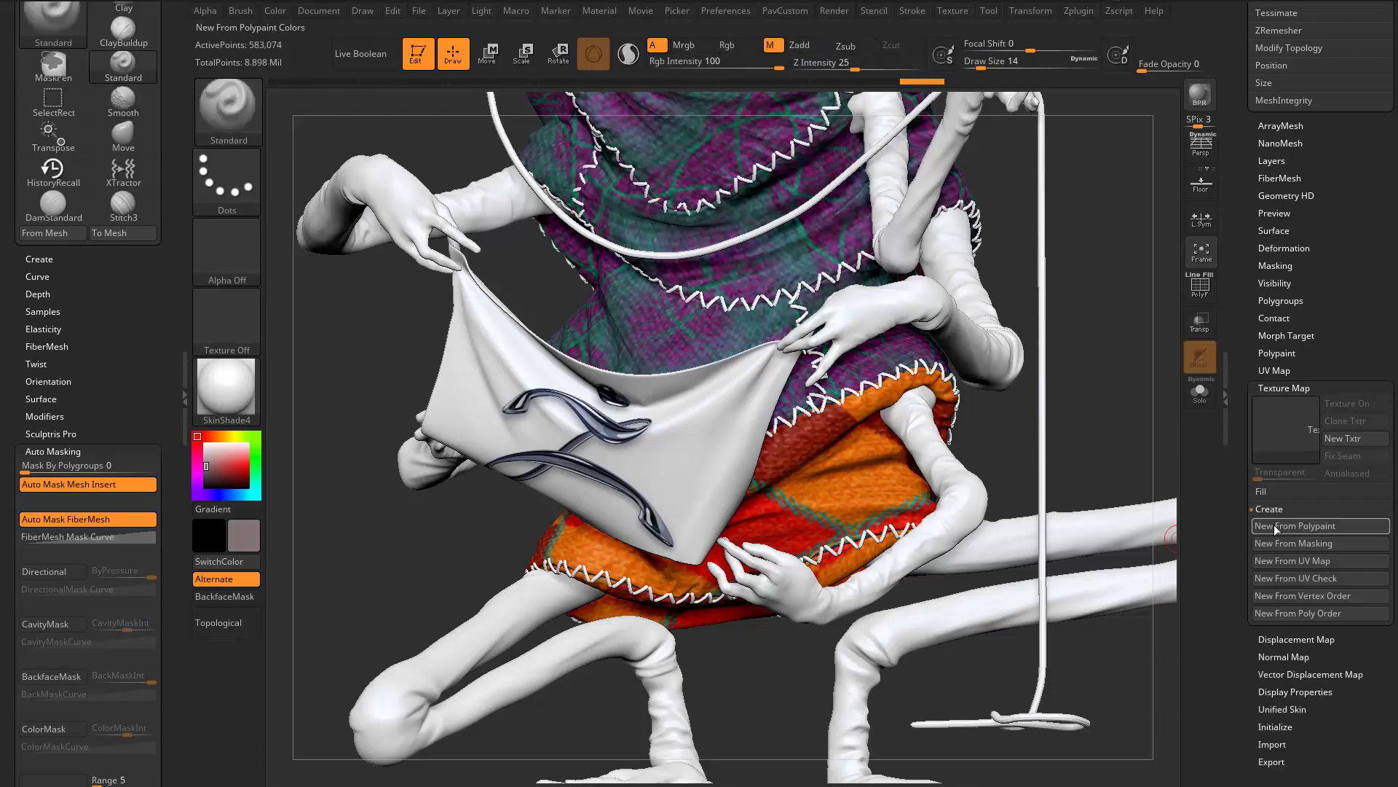
click(1274, 526)
mouse_move(1279, 416)
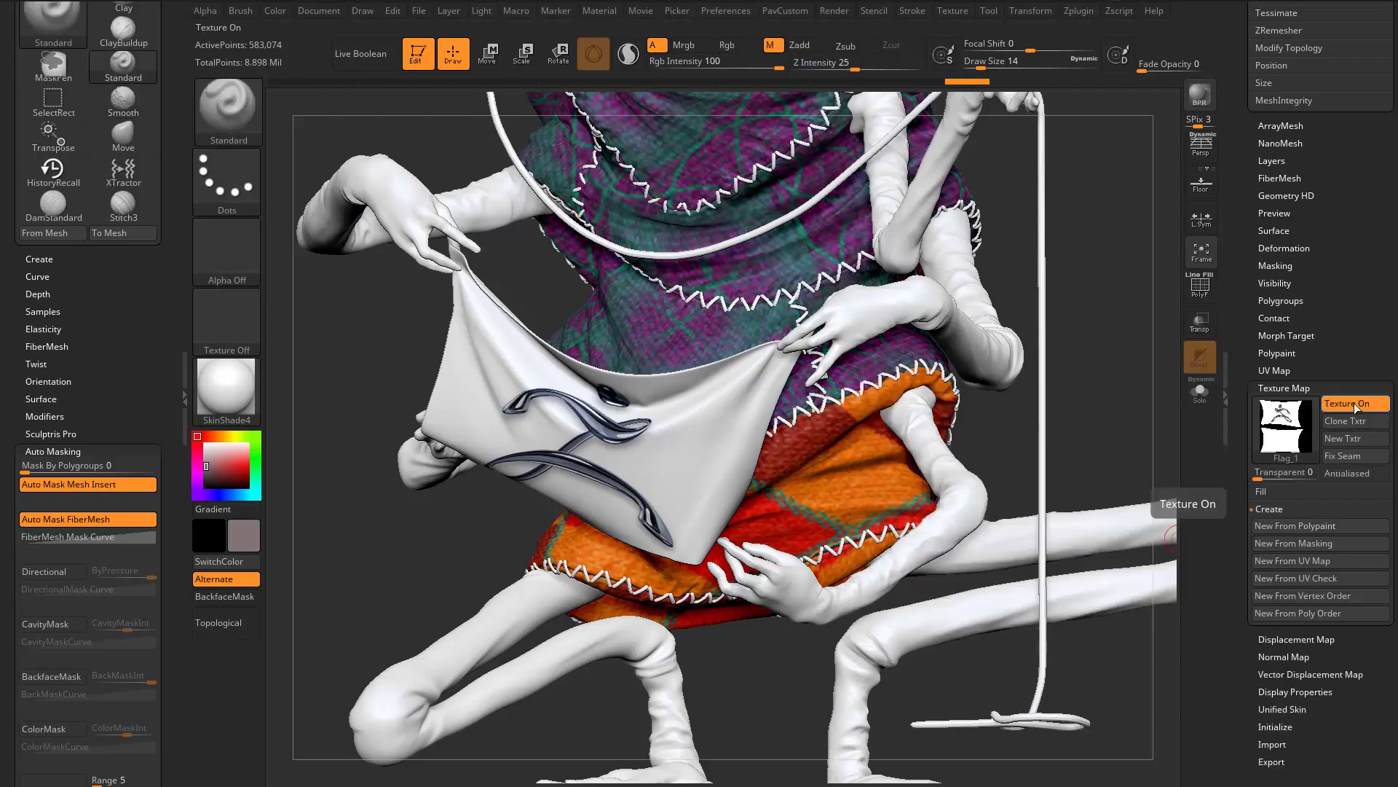
click(1347, 423)
Open Adjust Colors for the cloned Flag_1 texture, inspect its preview and close the window
drag(1243, 310, 1244, 655)
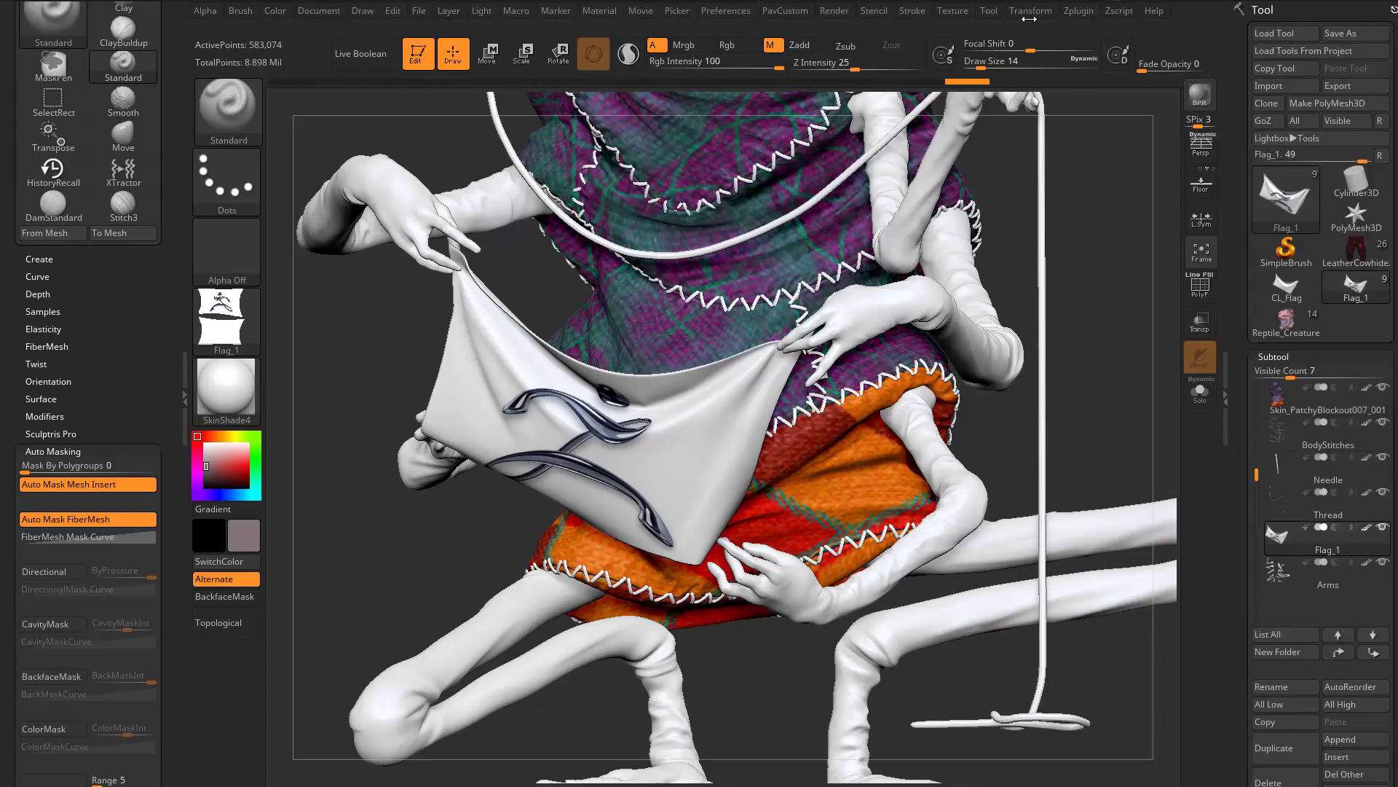
click(951, 11)
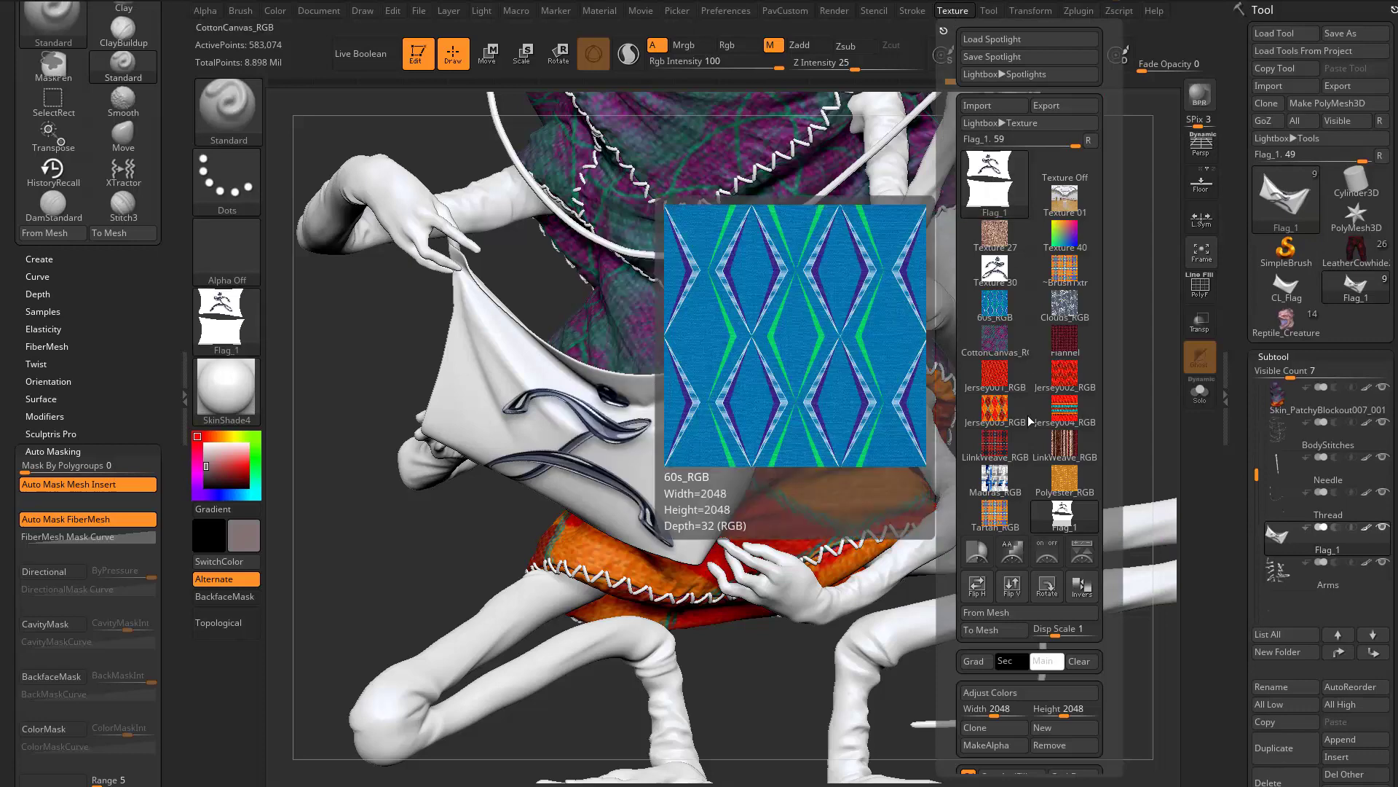
drag(957, 709, 955, 425)
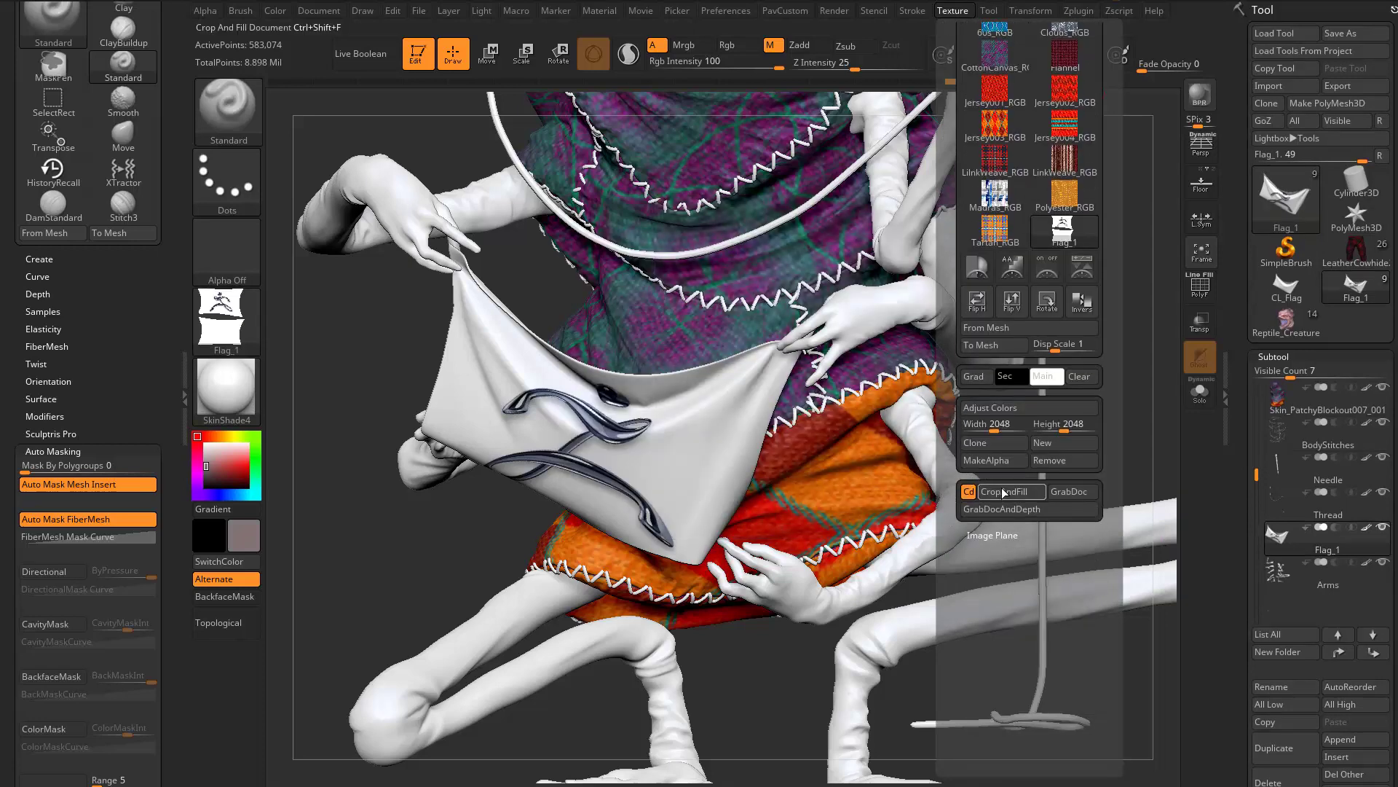
click(994, 407)
mouse_move(1000, 301)
mouse_down()
mouse_move(1005, 369)
mouse_move(976, 293)
mouse_up()
click(1017, 730)
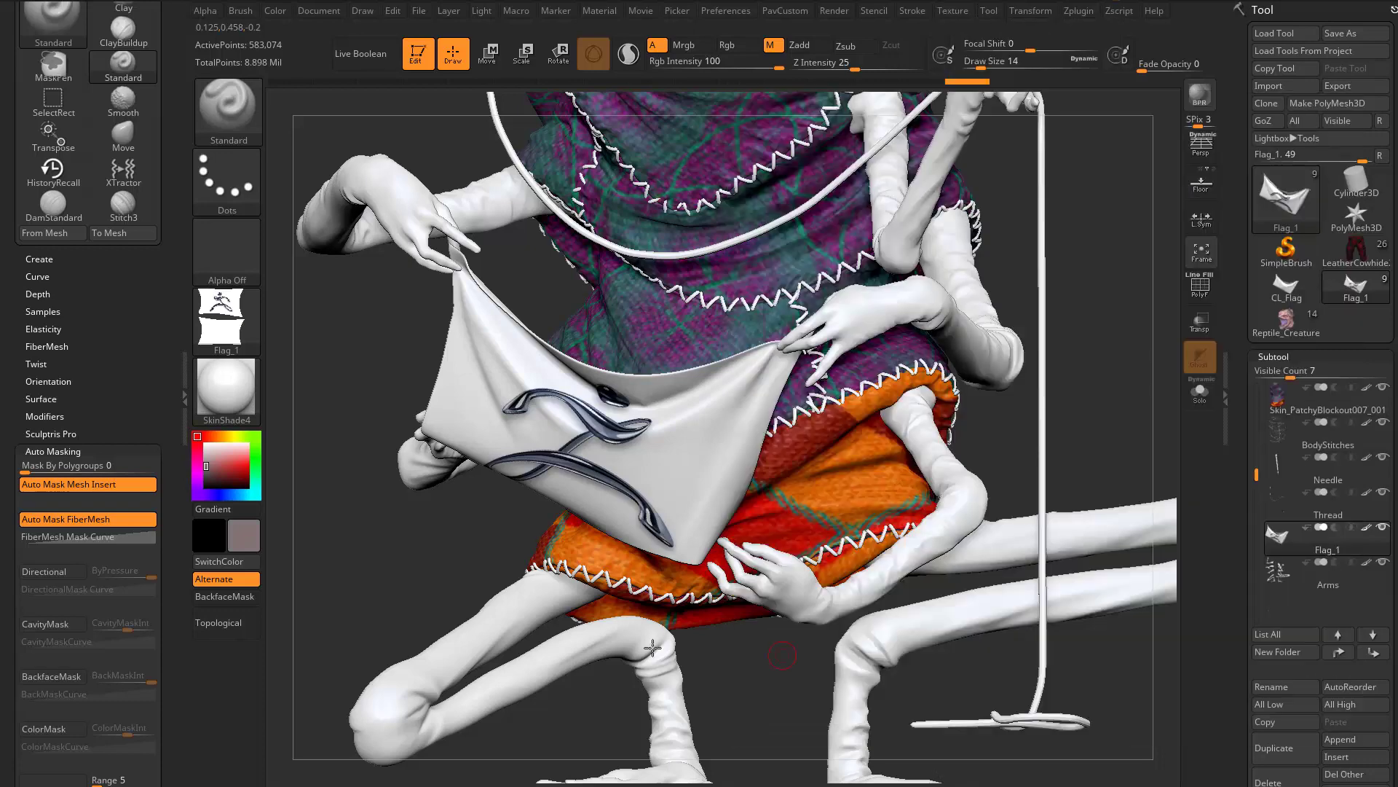
Switch off the texture map display on the flag and open Adjust Colors for its polypaint
drag(1240, 576, 1240, 291)
click(1341, 316)
click(1290, 299)
shift+click(1274, 343)
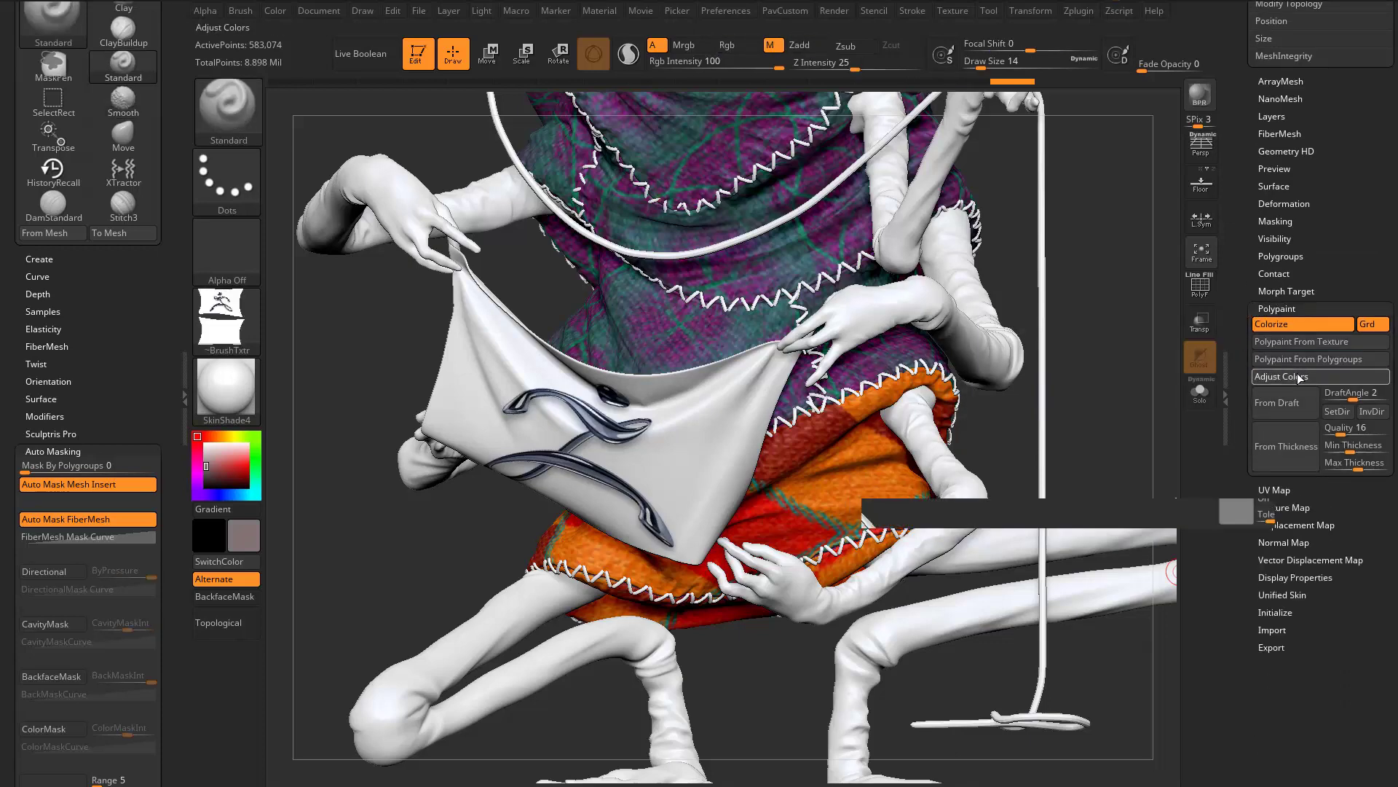
click(1281, 375)
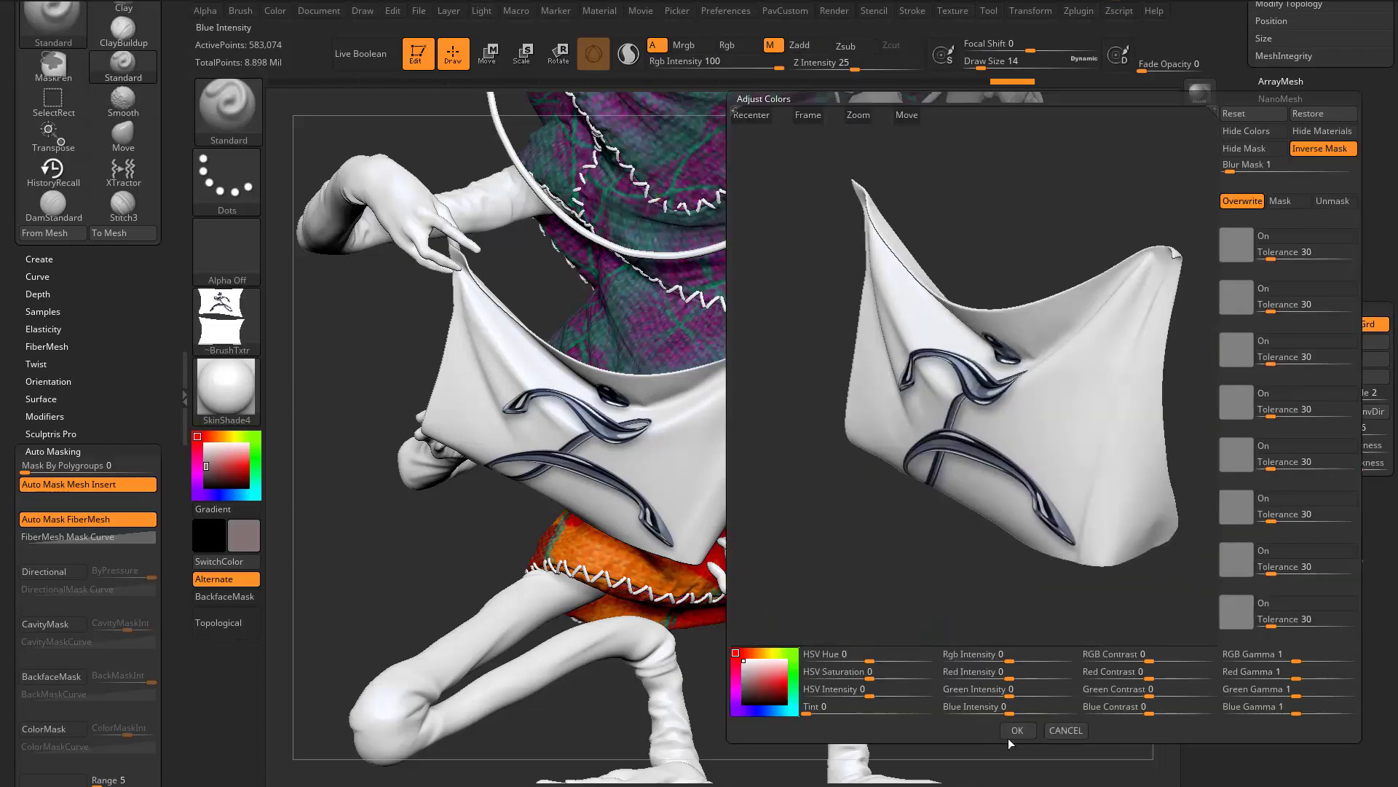